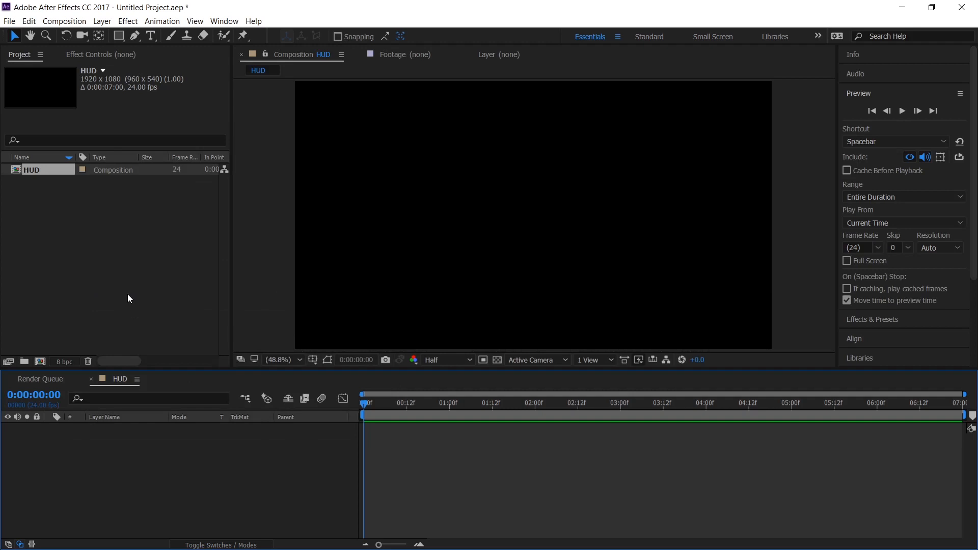
Import the Assets folder from the Youtube > Tutorial > HUD directory on the C: drive
double_click(119, 245)
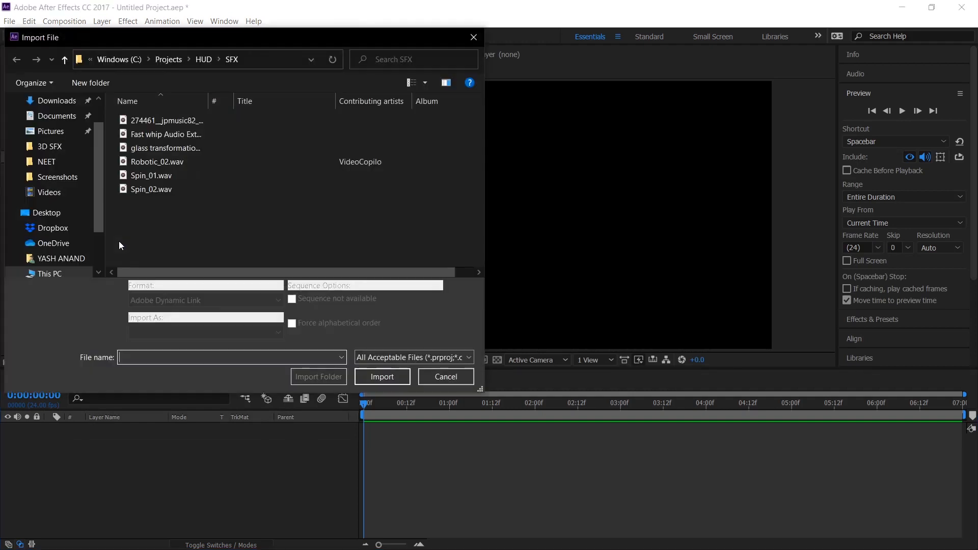
click(159, 60)
click(157, 60)
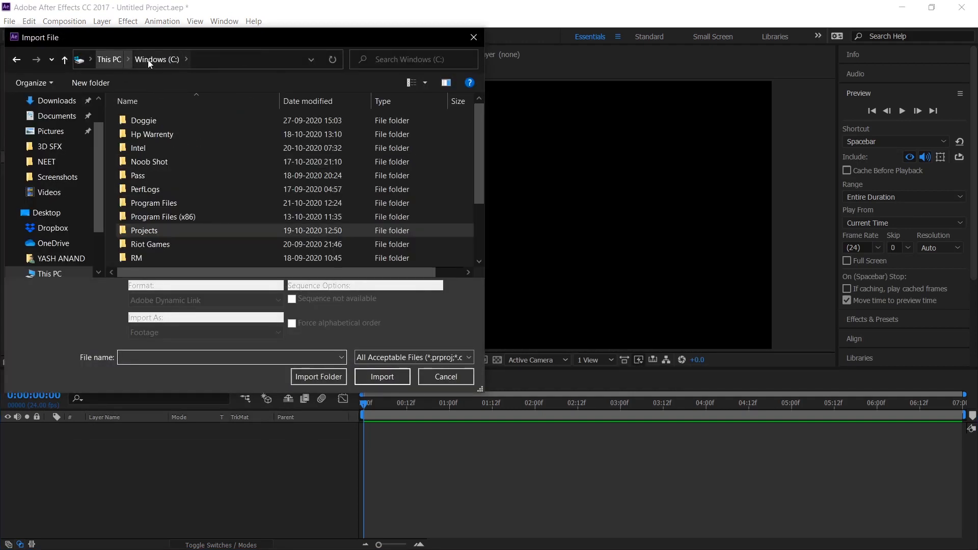
scroll(193, 204, down, 2)
double_click(161, 259)
double_click(169, 163)
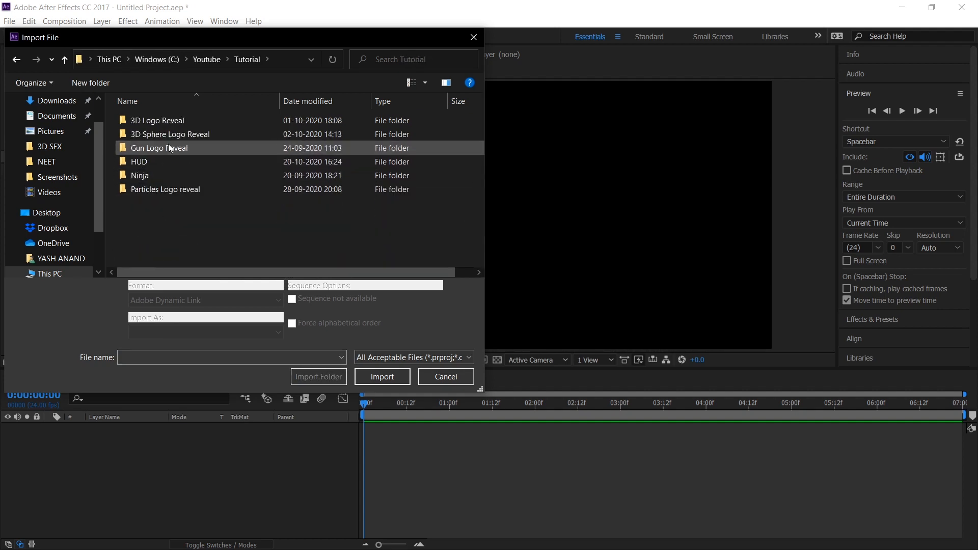
double_click(169, 162)
click(321, 377)
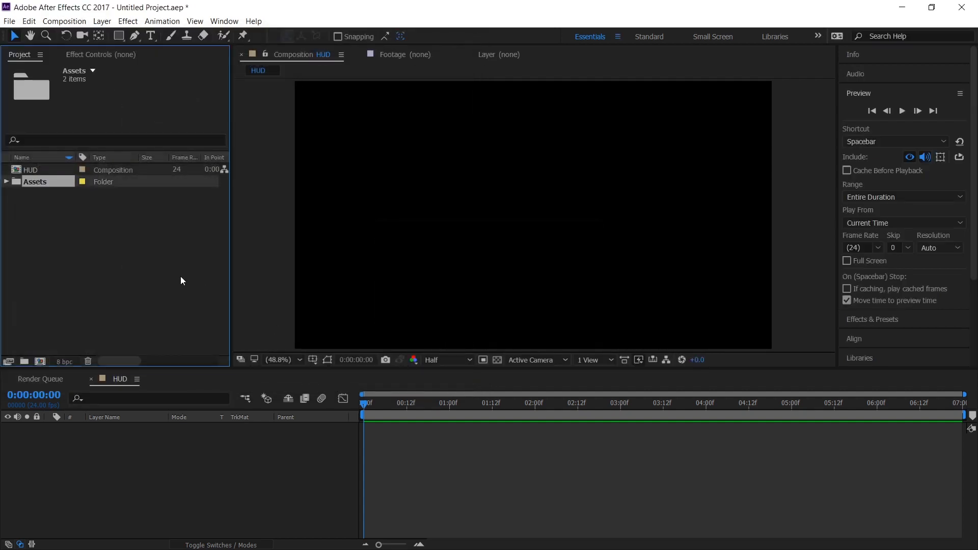
Add HUD SHAPE 1.ai from the imported Assets folder as a layer in the HUD composition
click(178, 275)
click(7, 182)
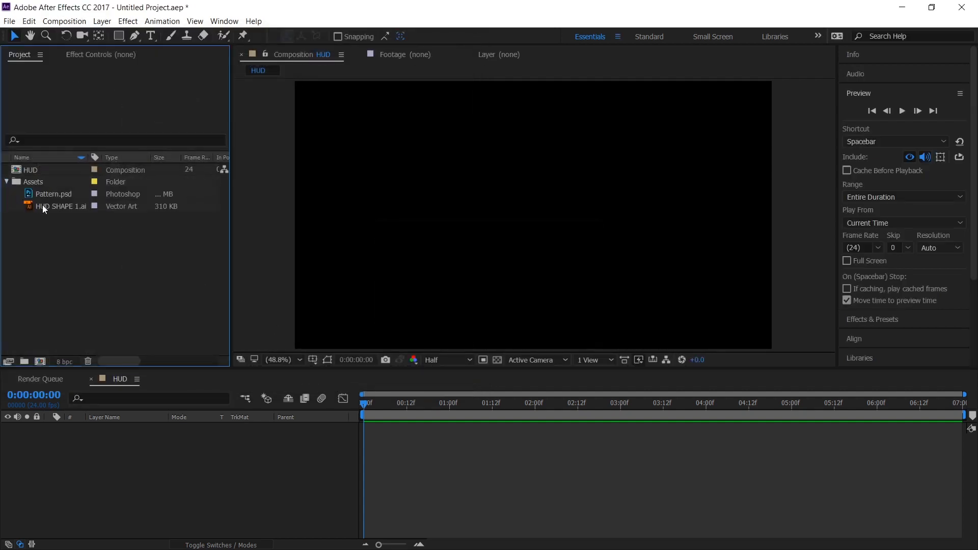
drag(53, 205, 59, 213)
drag(129, 344, 145, 475)
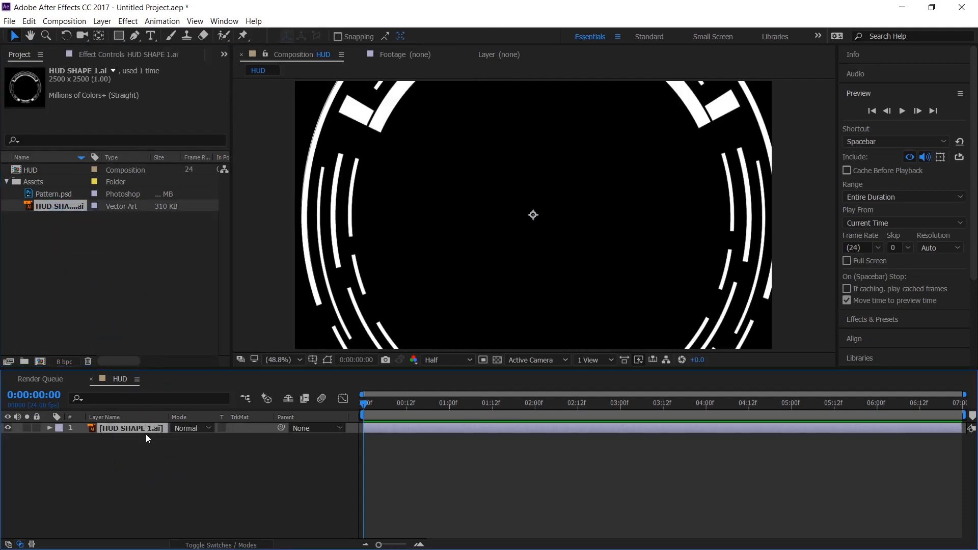
Set the scale of the HUD SHAPE 1.ai layer to 30%
key(s)
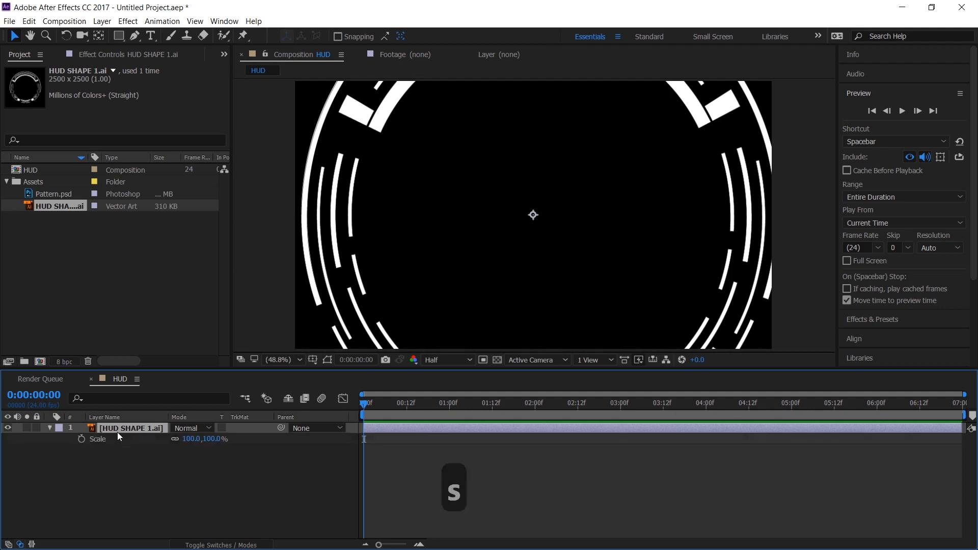
drag(189, 443, 142, 438)
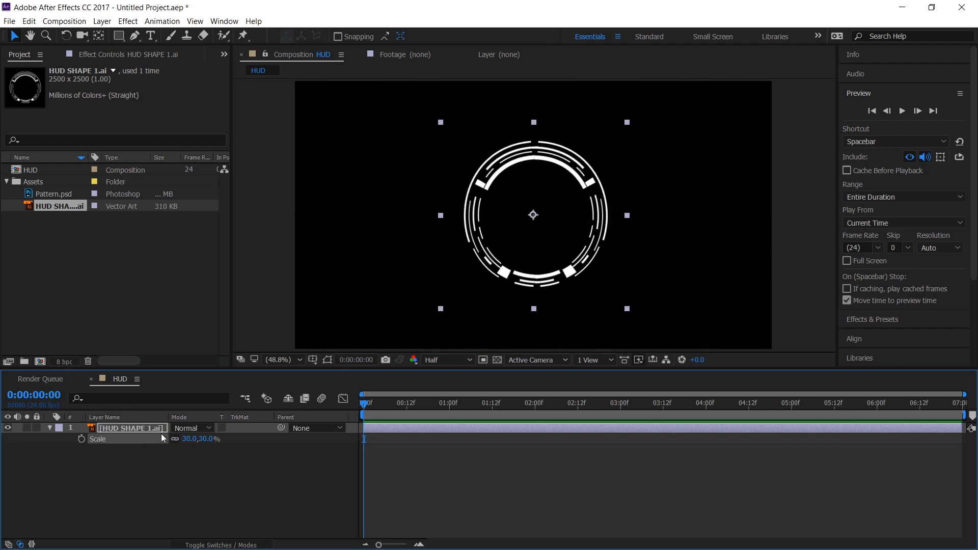
click(147, 494)
Auto-trace the alpha channel of the HUD SHAPE 1.ai layer at the current frame, applying the result to a new layer
click(120, 436)
click(124, 427)
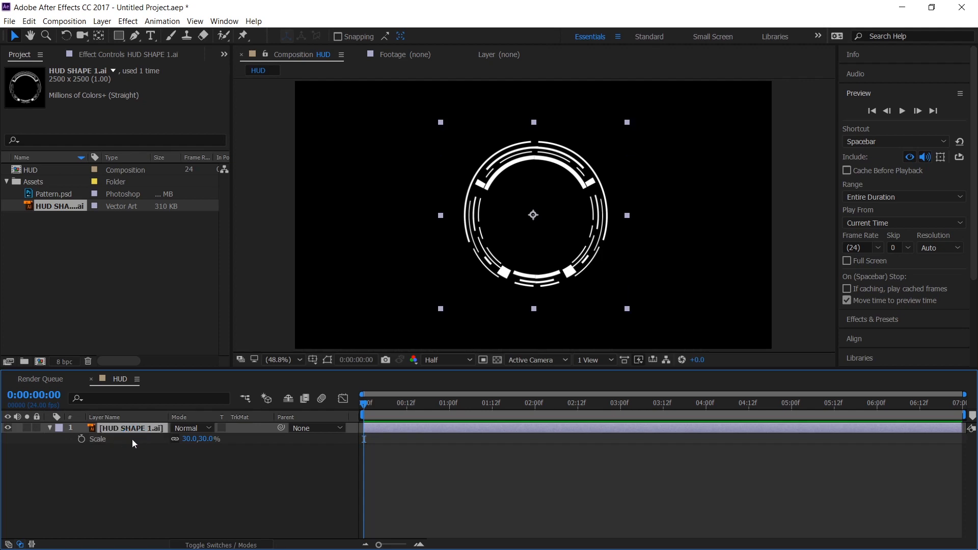
click(102, 21)
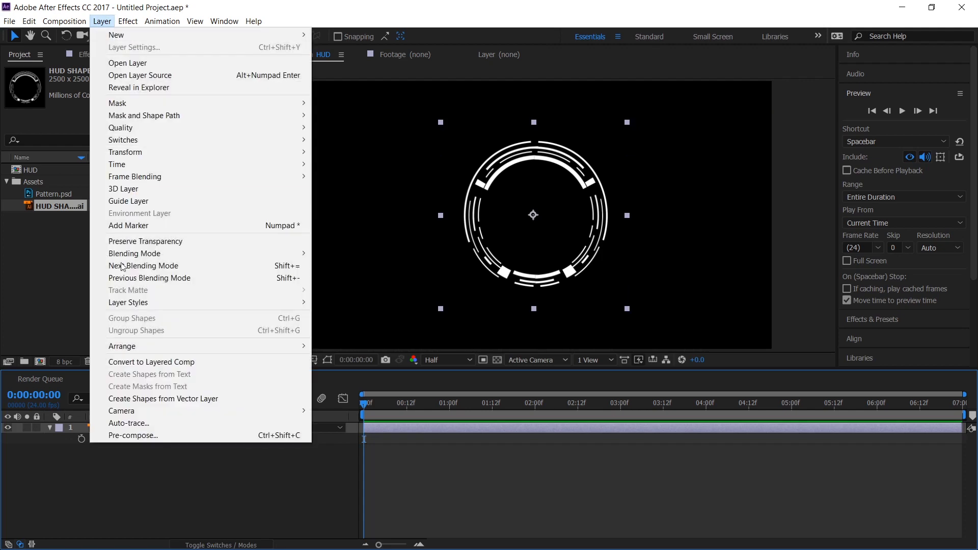
click(134, 422)
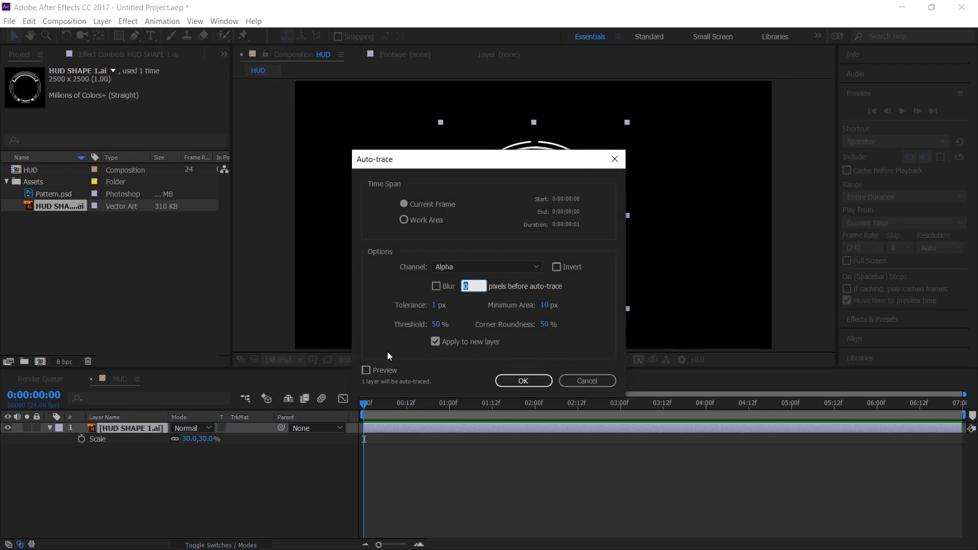
click(524, 381)
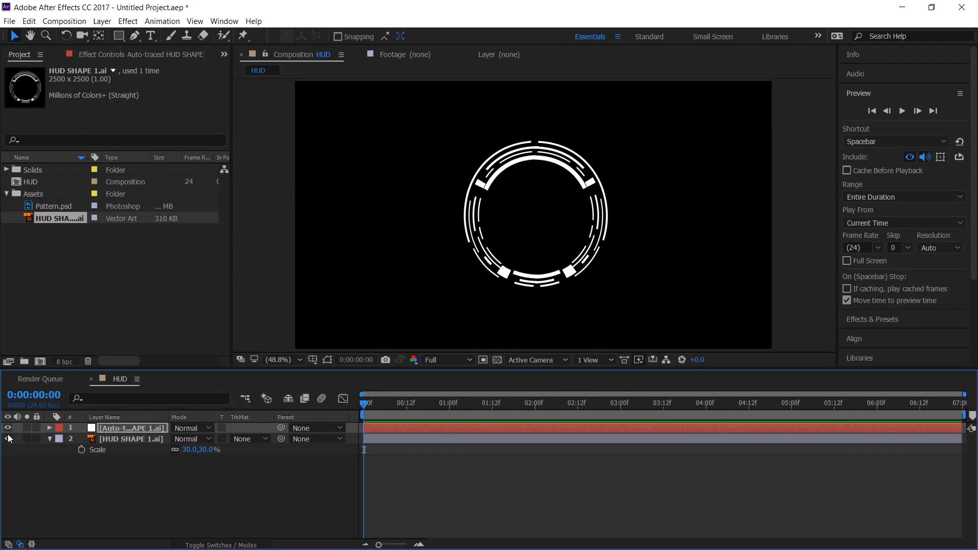
Toggle the visibility of the original and auto-traced layers to compare the two shapes
click(8, 439)
click(7, 428)
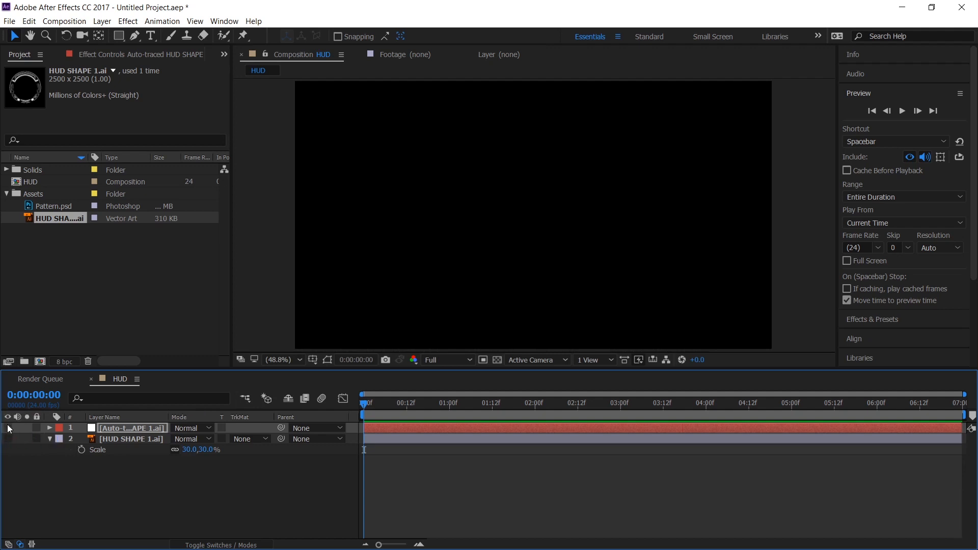
click(7, 427)
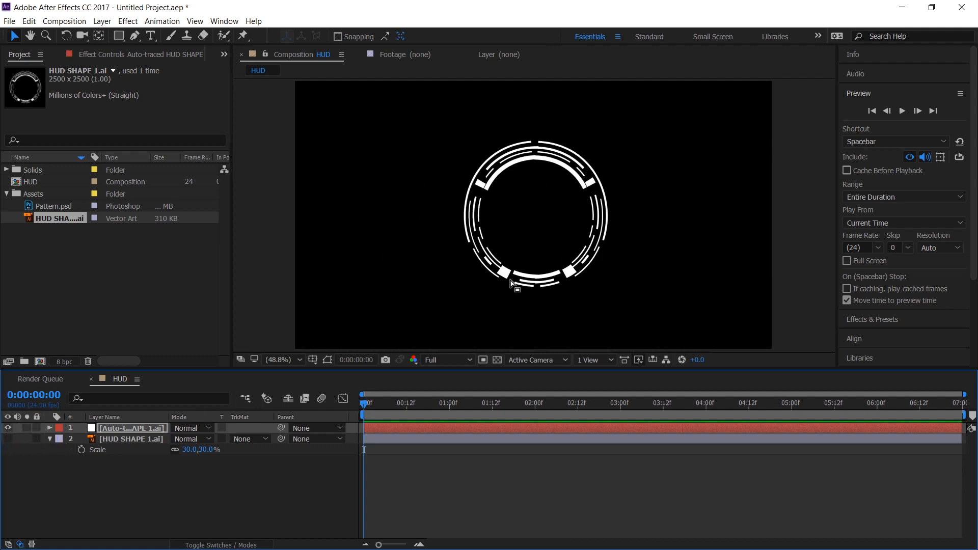
click(7, 439)
Duplicate the auto-traced HUD layer three times
click(144, 428)
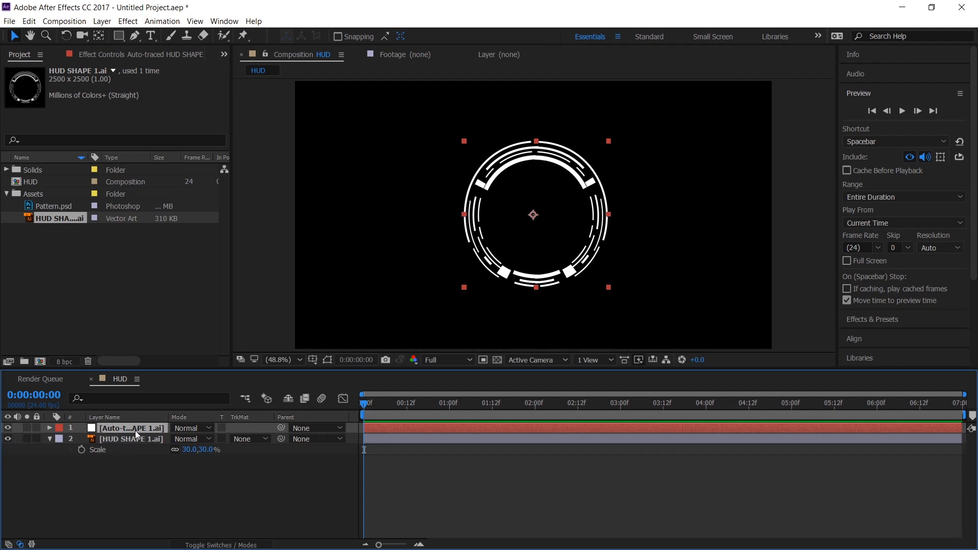
key(ctrl+d)
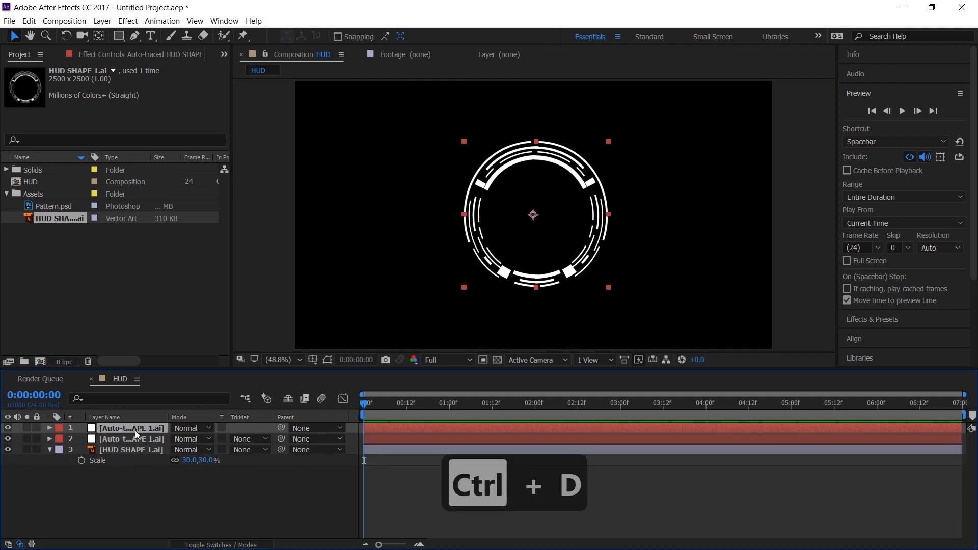
key(ctrl+d)
key(ctrl+d)
click(134, 522)
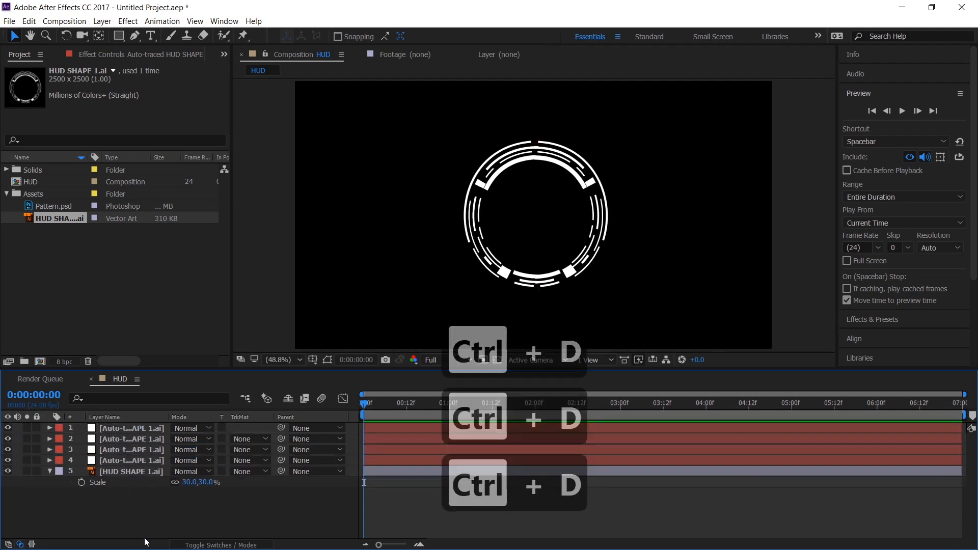
Set the scale of the lowest auto-traced layer to 43%
click(112, 458)
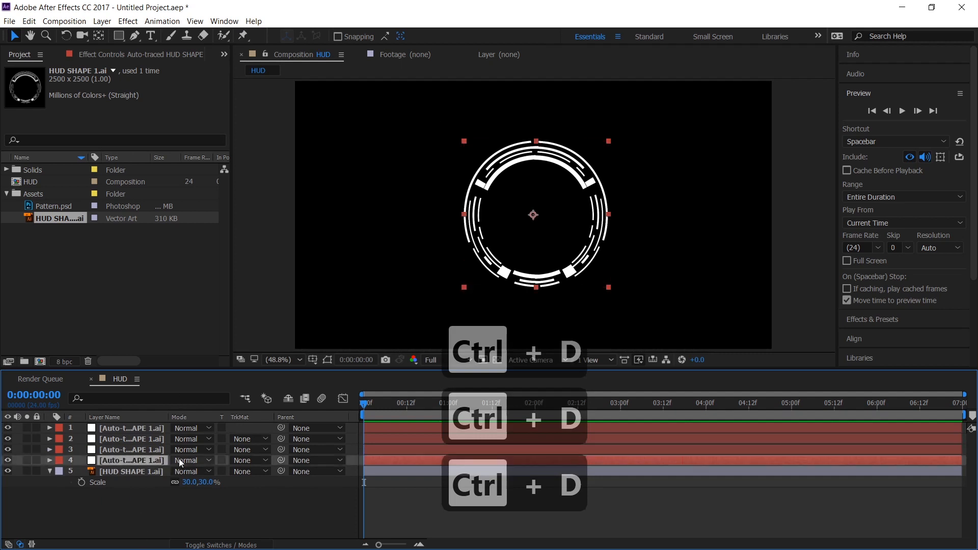
key(s)
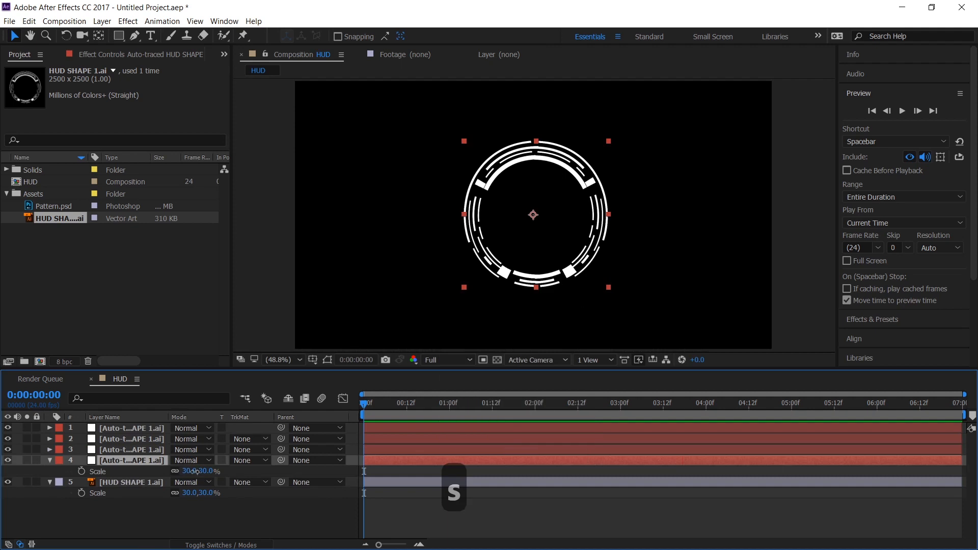
drag(193, 471, 201, 470)
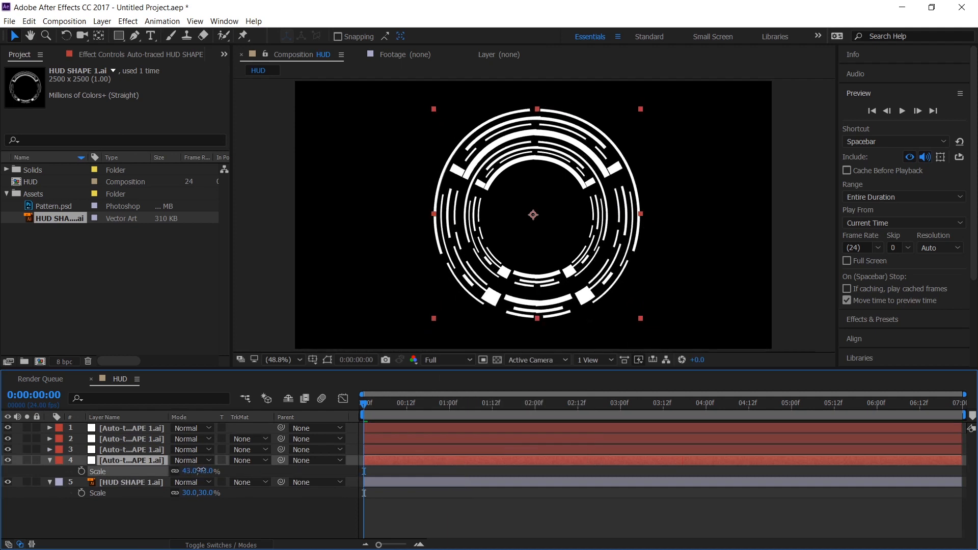
Set the scale of the auto-traced layer in the third row to 52%
click(117, 450)
key(s)
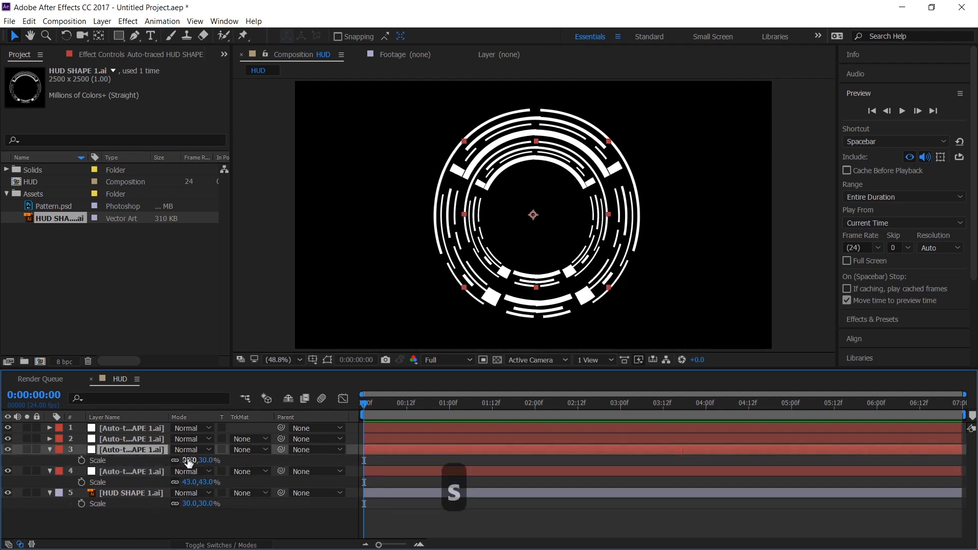
drag(189, 459, 205, 463)
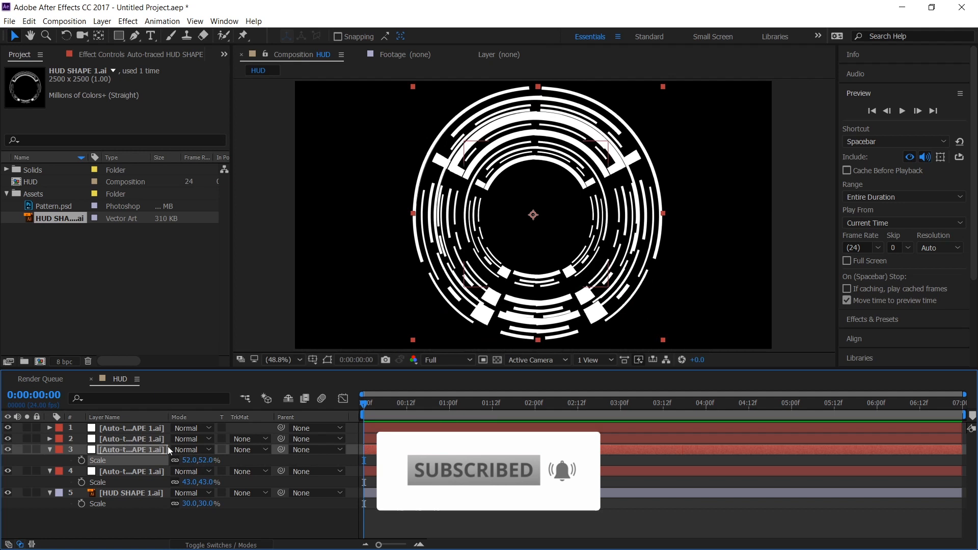
Scale the second auto-traced layer to 36% and delete the extra auto-traced copy above it
click(142, 441)
key(s)
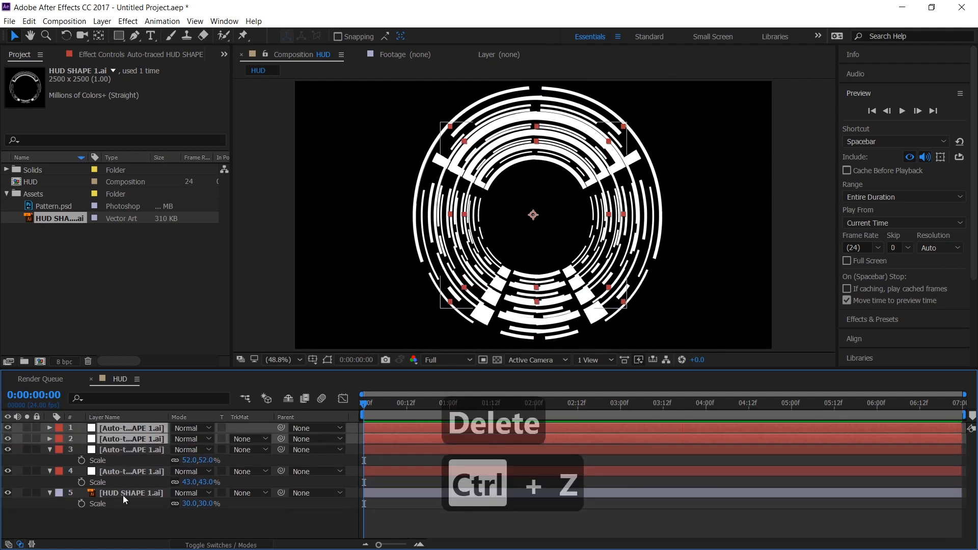
click(126, 498)
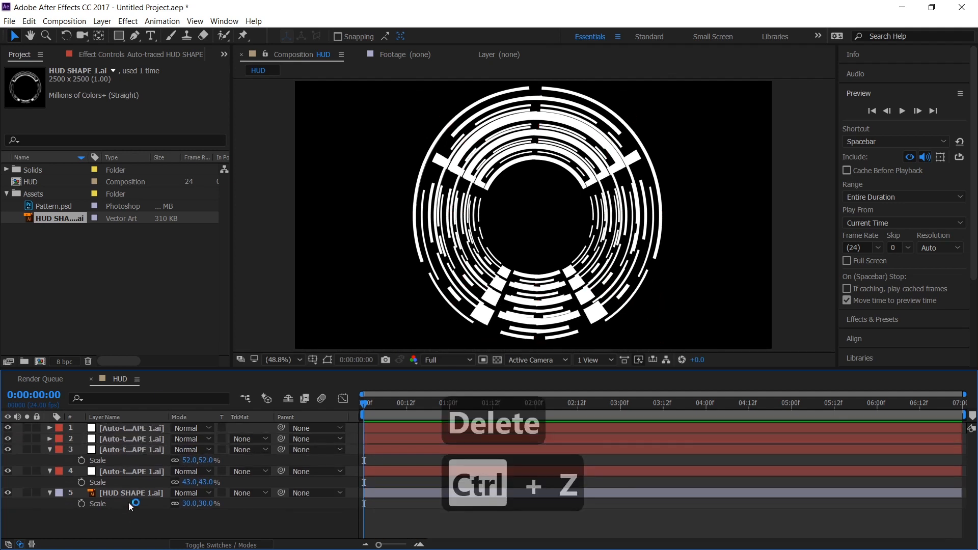
click(119, 432)
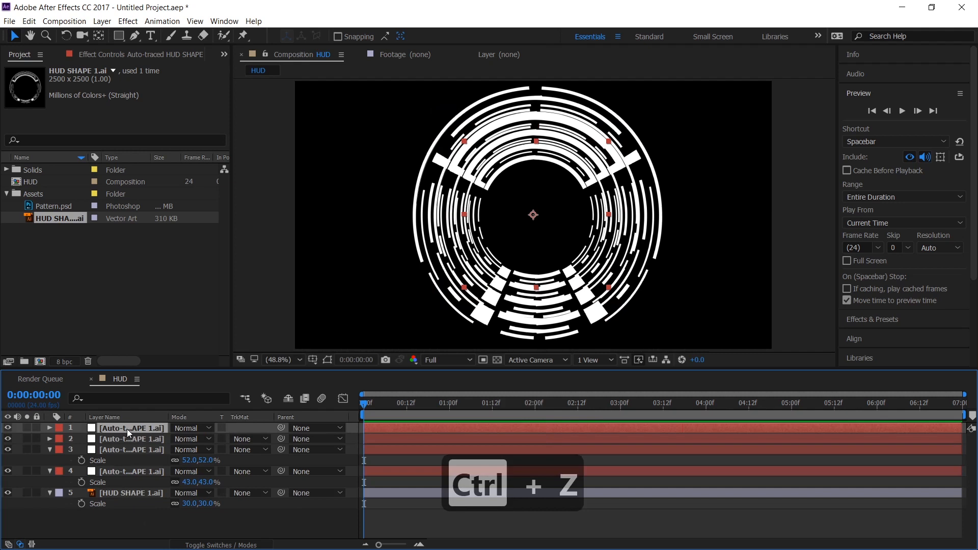
key(Delete)
Set the scale of the topmost auto-traced layer to 66%
click(118, 426)
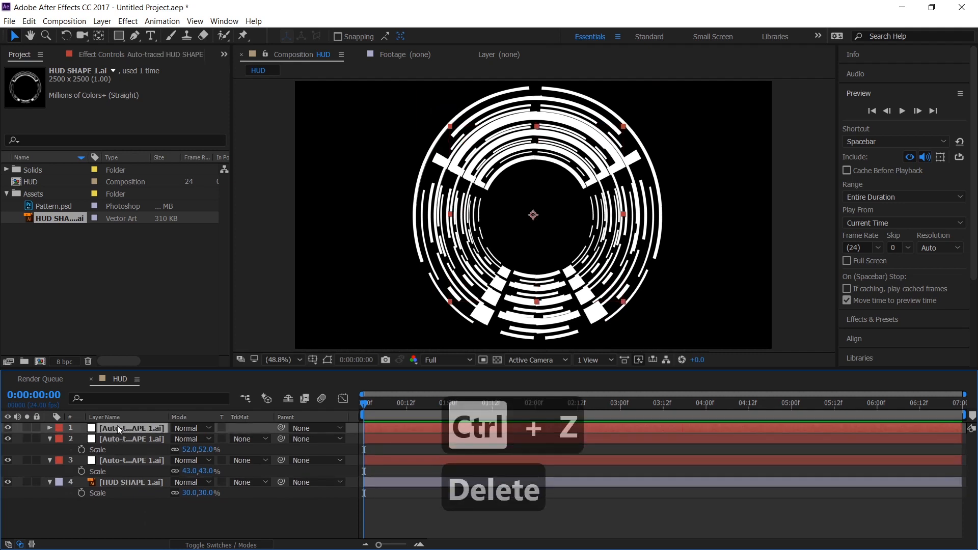
key(s)
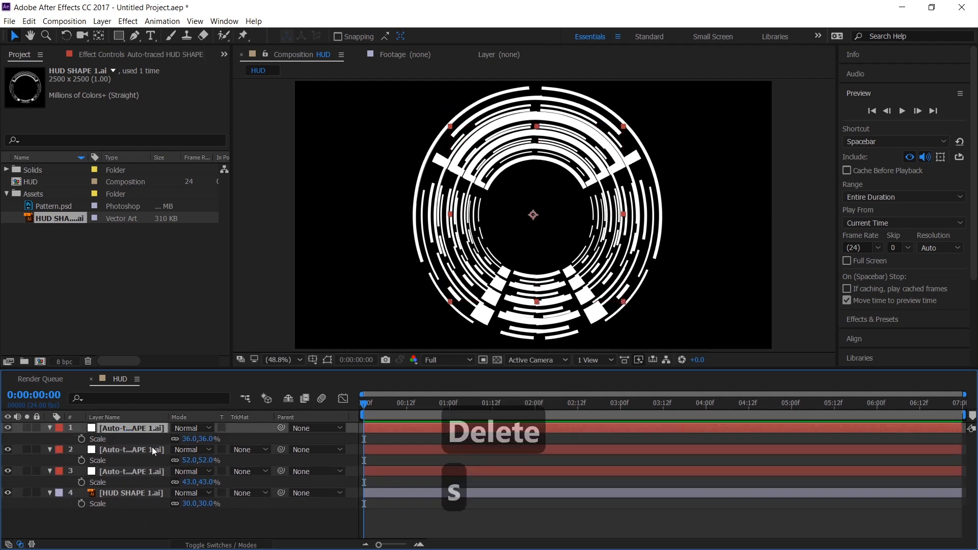
drag(185, 439, 200, 437)
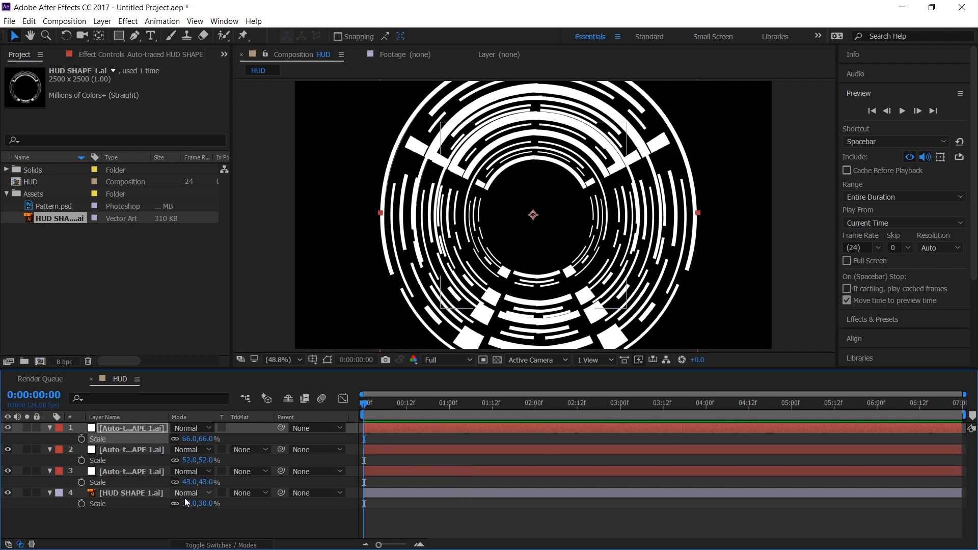
Rescale the layers from the original HUD SHAPE 1.ai upward to 25%, 35%, 45% and 52%
drag(187, 505, 180, 462)
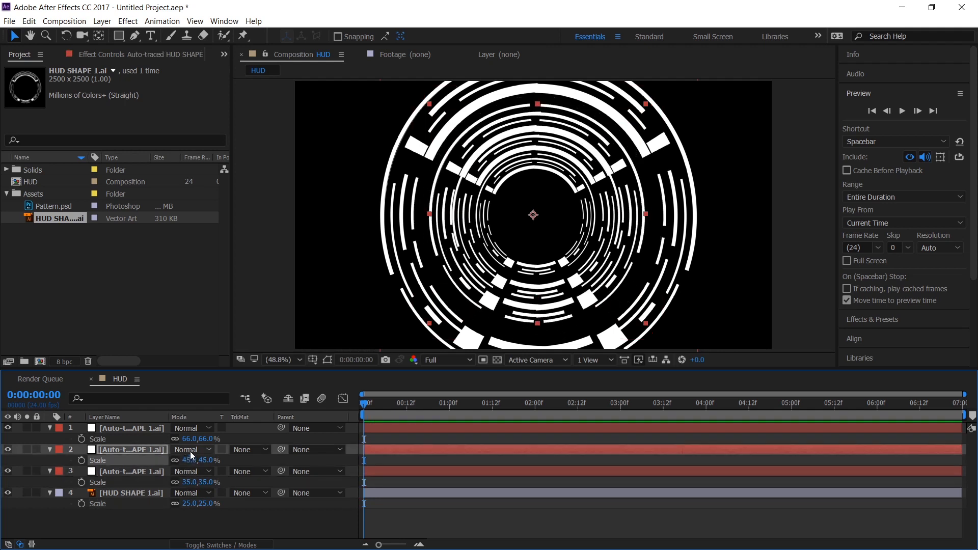
drag(189, 439, 183, 440)
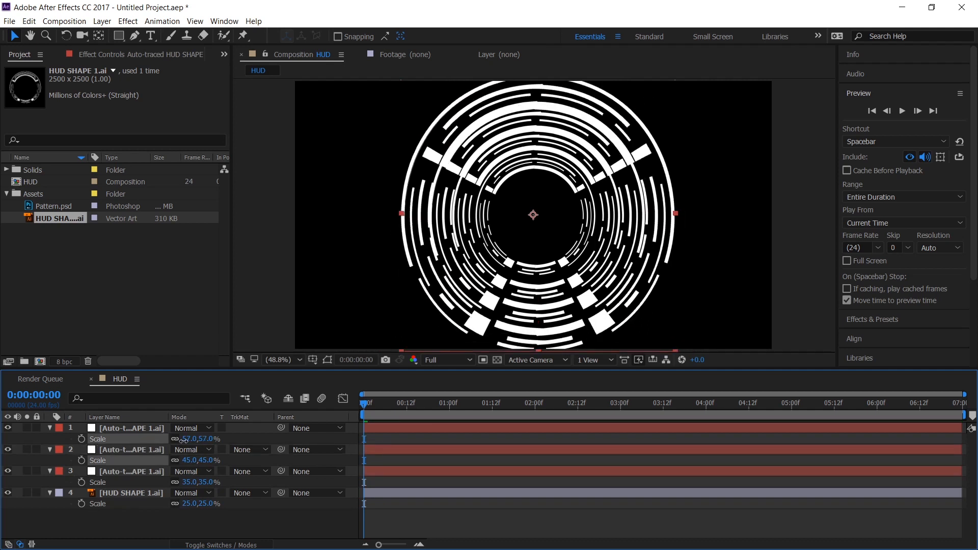
drag(184, 440, 180, 441)
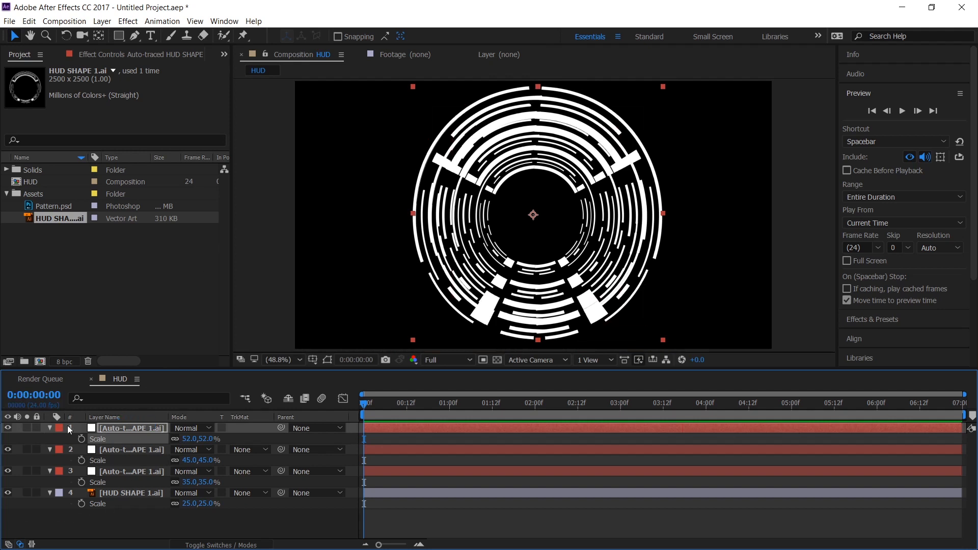
Collapse the displayed properties of all four layers
click(50, 427)
click(51, 439)
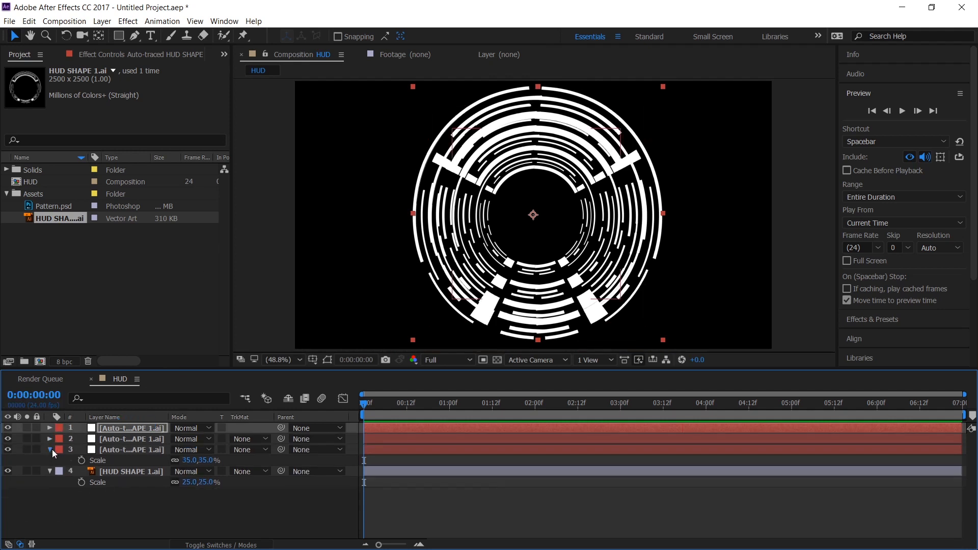
click(51, 449)
click(49, 459)
Rename the lowest auto-traced layer, directly above the original HUD SHAPE 1.ai, as HUD 2
click(123, 451)
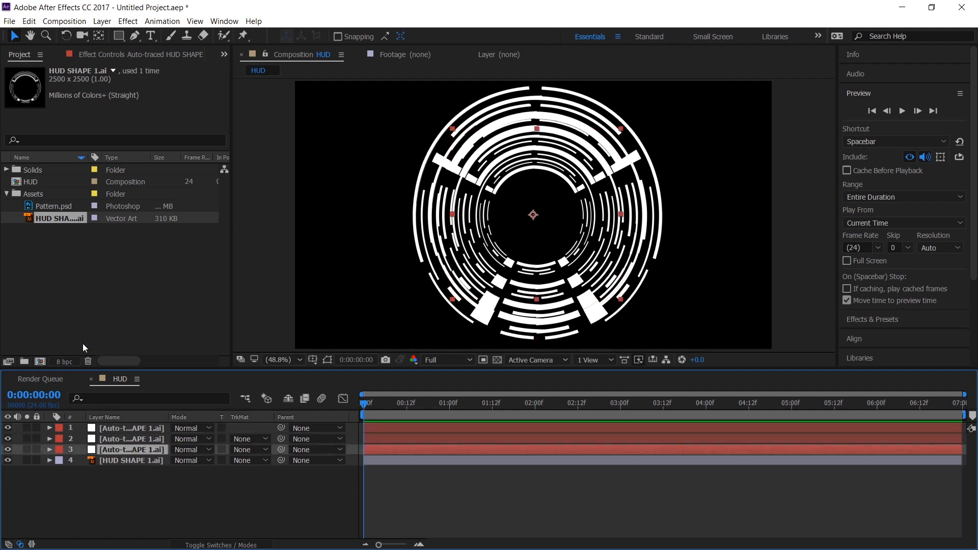
key(Return)
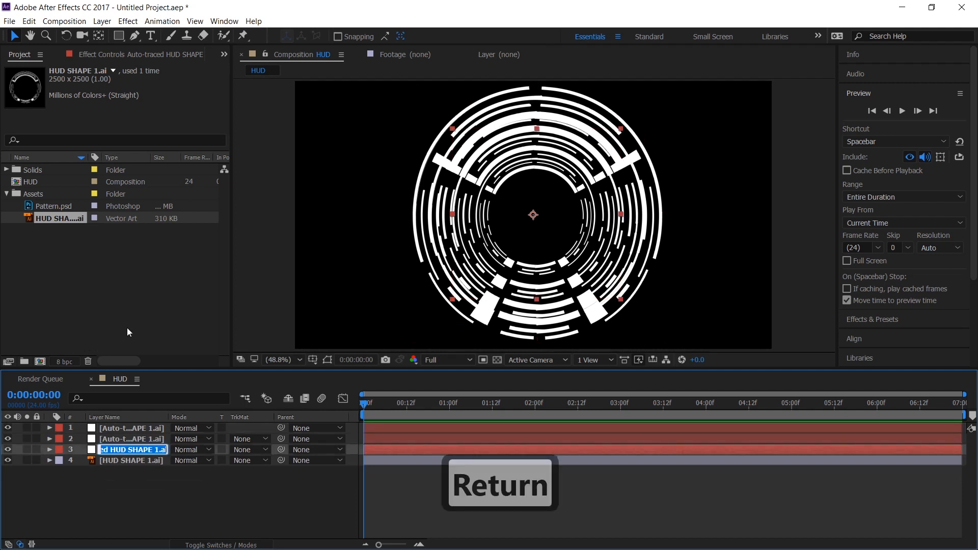
text(HUD)
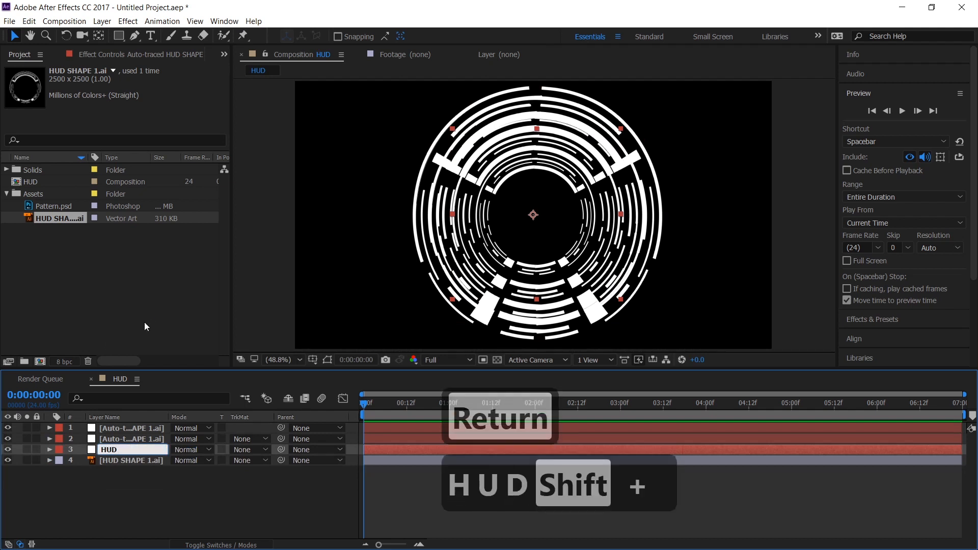
text( 2)
key(Return)
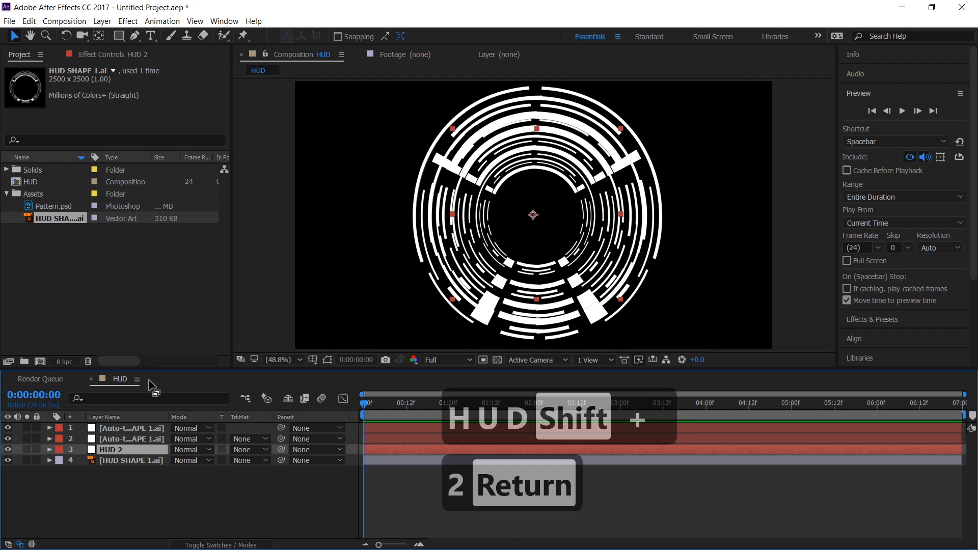
Rename the middle auto-traced layer as HUD 3
click(139, 436)
key(Return)
text(HUD)
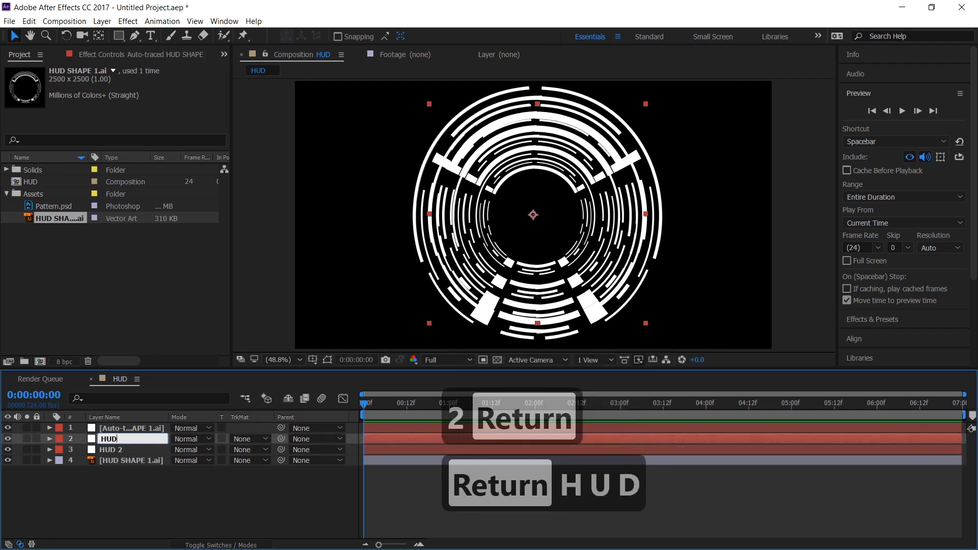
text( #)
key(BackSpace)
text(3)
key(Return)
Rename the topmost auto-traced layer as HUD 4
click(131, 427)
key(Return)
text(HUD 4)
key(Return)
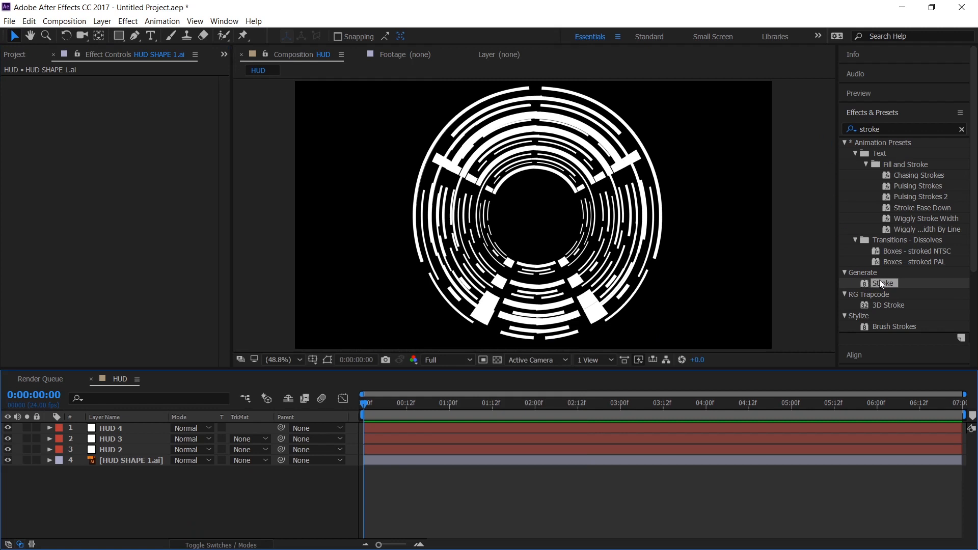
Apply the Generate Stroke effect to the HUD 2, HUD 3 and HUD 4 layers
mouse_move(881, 283)
mouse_down()
mouse_move(477, 341)
mouse_move(121, 453)
mouse_up()
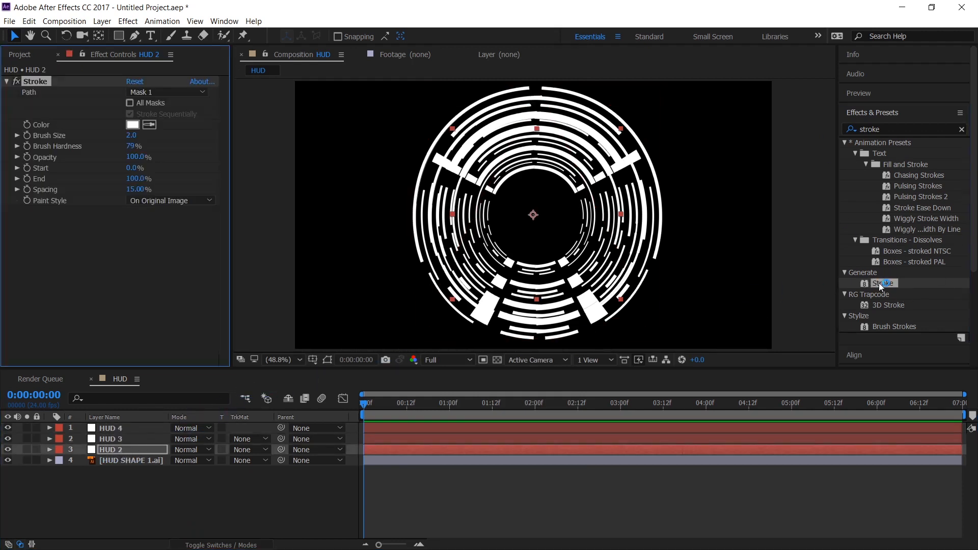
mouse_move(882, 283)
mouse_down()
mouse_move(107, 468)
mouse_move(118, 439)
mouse_up()
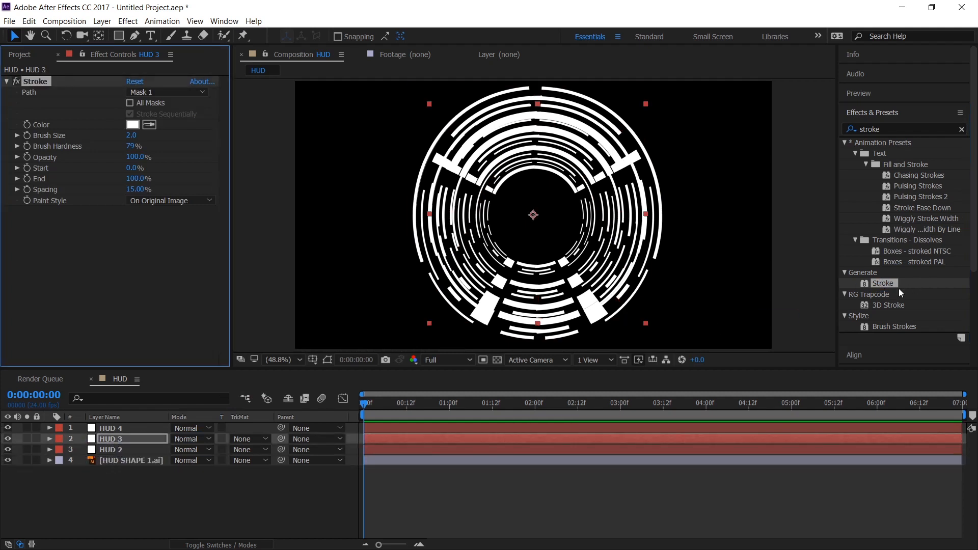
mouse_move(885, 282)
mouse_down()
mouse_move(136, 429)
mouse_move(148, 491)
mouse_move(111, 464)
mouse_move(120, 464)
mouse_up()
click(116, 482)
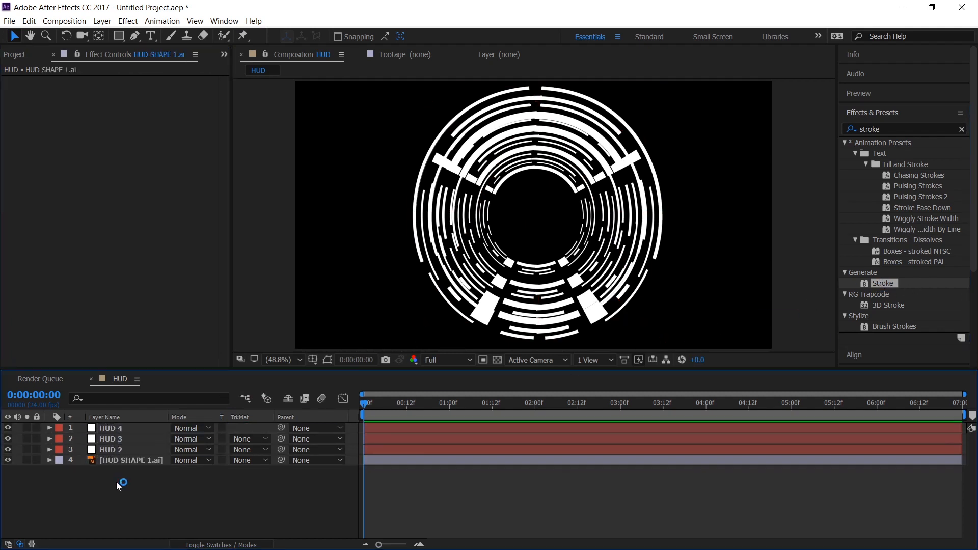
Set HUD 2's Stroke paint style to On Transparent and apply the stroke to all masks
click(120, 447)
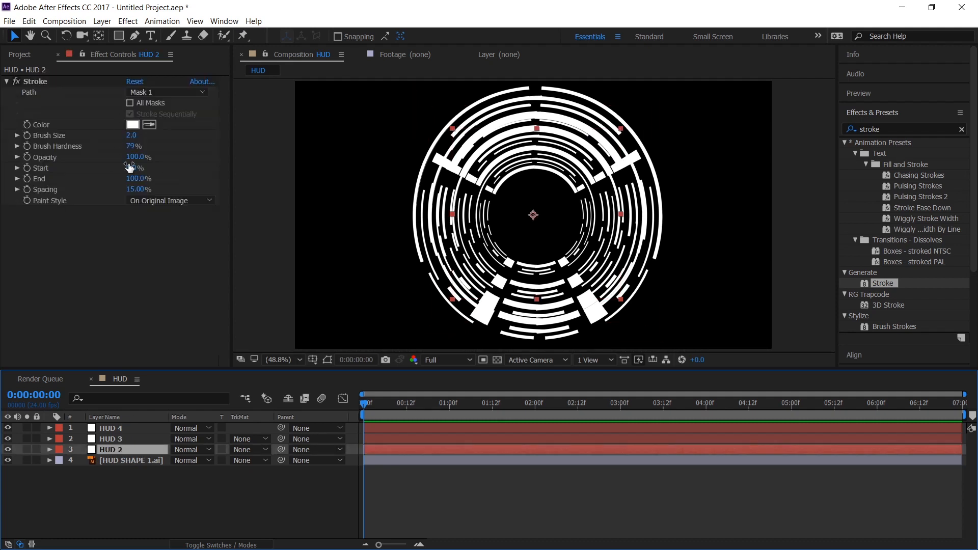
click(142, 199)
click(151, 225)
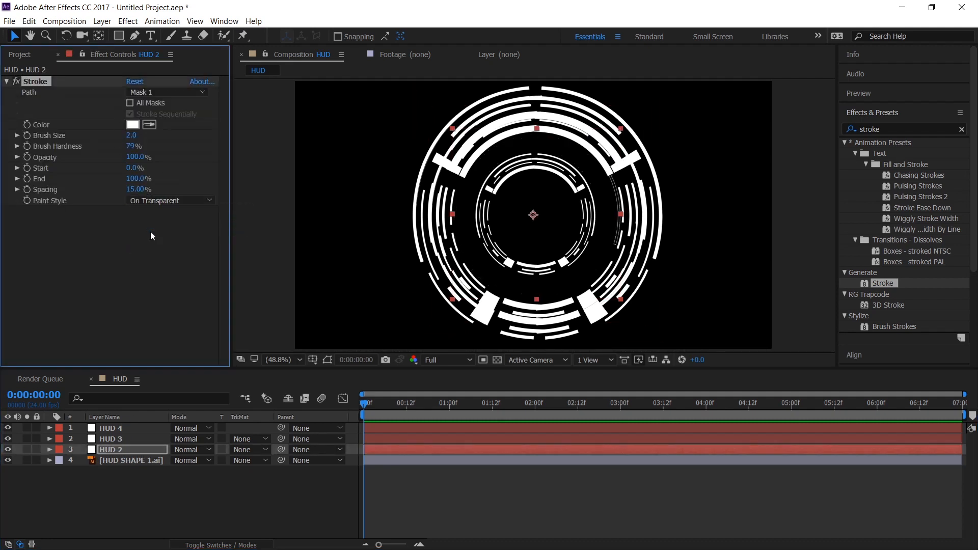
click(140, 103)
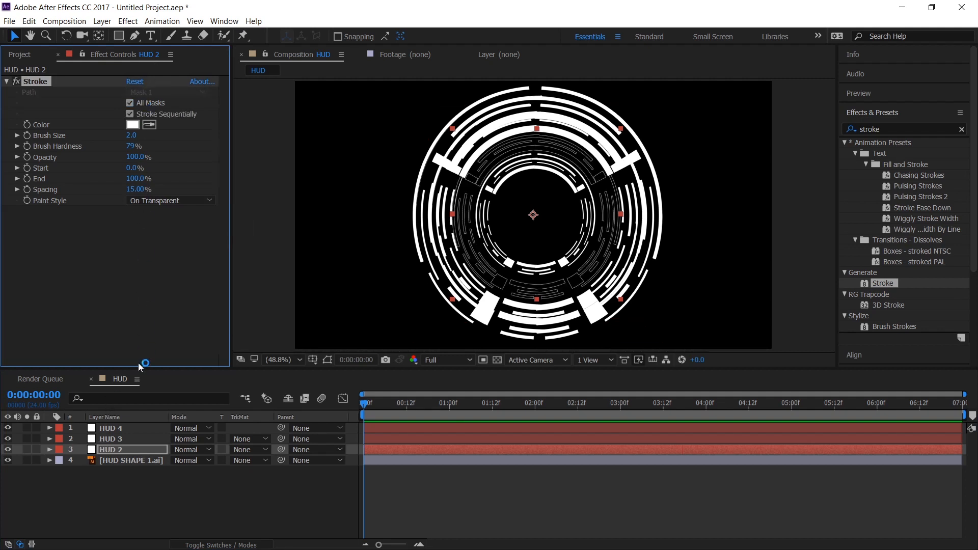
Set HUD 3's Stroke paint style to On Transparent and stroke all of its masks
click(114, 438)
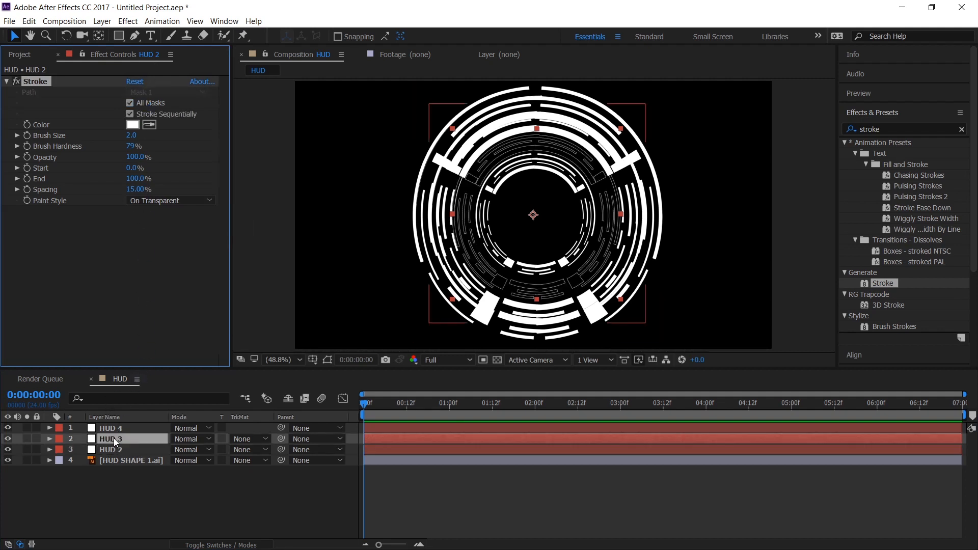
click(148, 201)
click(153, 225)
click(145, 103)
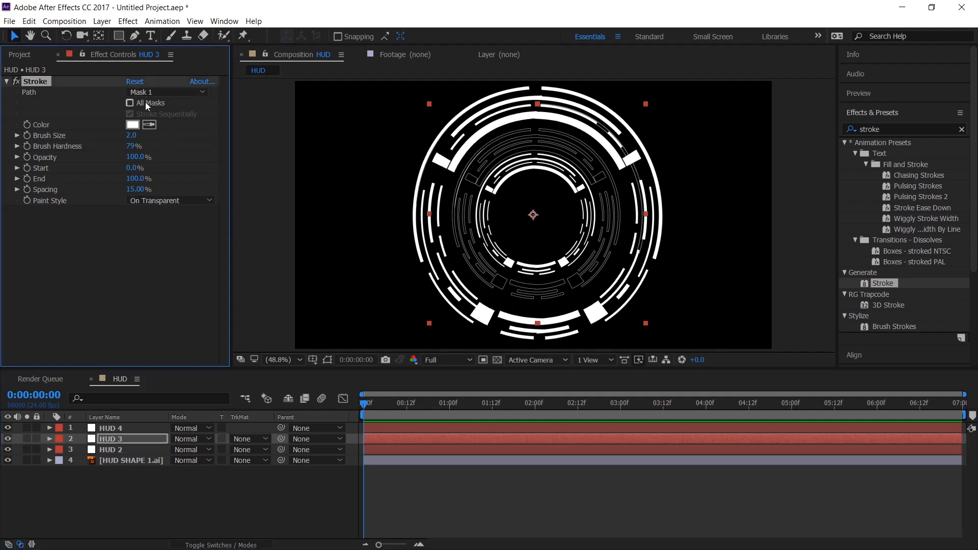
Set HUD 4's Stroke paint style to On Transparent and enable All Masks
click(118, 429)
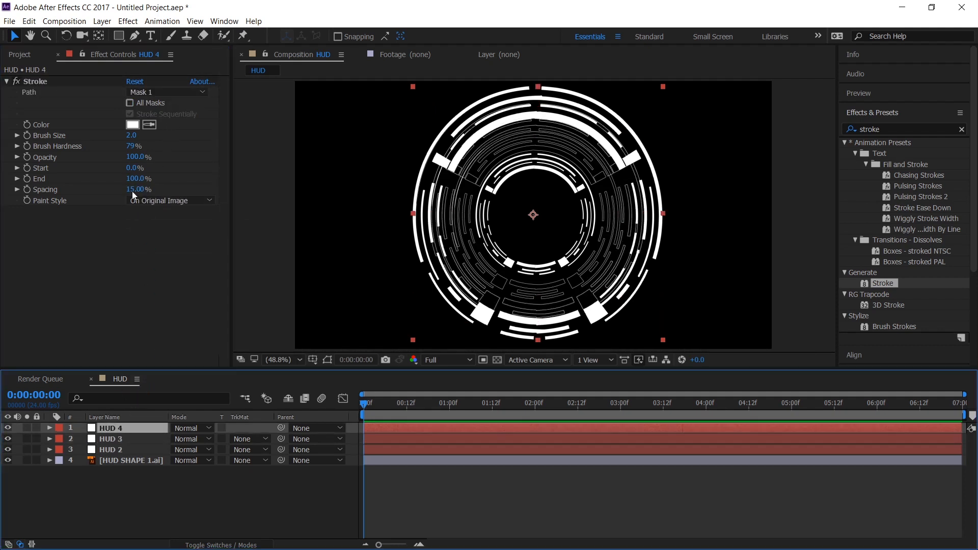
click(145, 202)
click(149, 230)
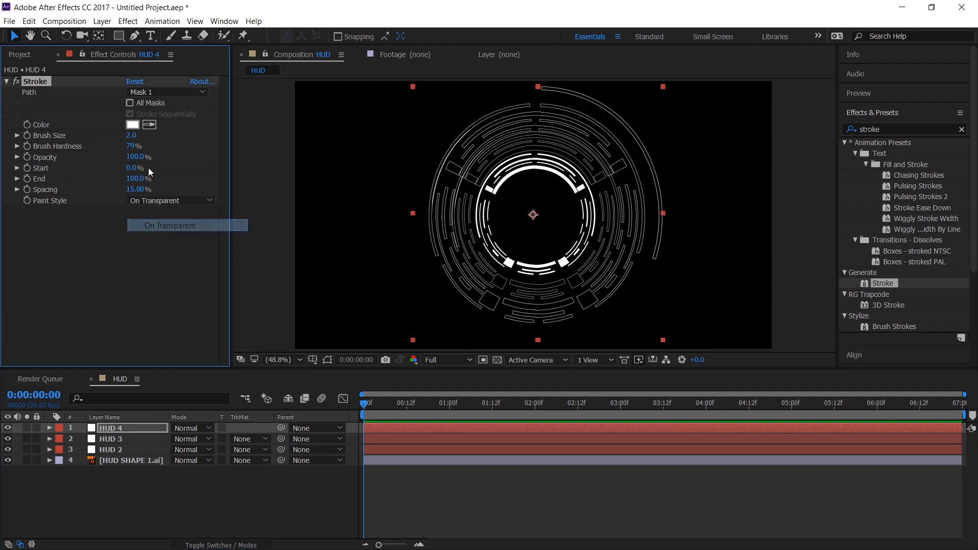
click(145, 105)
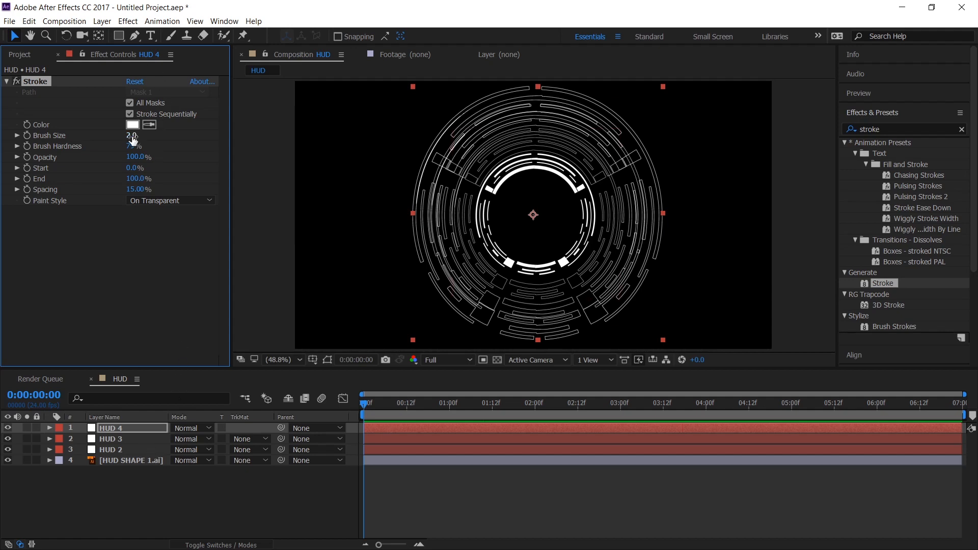
Set the Stroke brush size to 4.6 on HUD 4, 2.9 on HUD 3 and 3.4 on HUD 2
drag(132, 135, 148, 140)
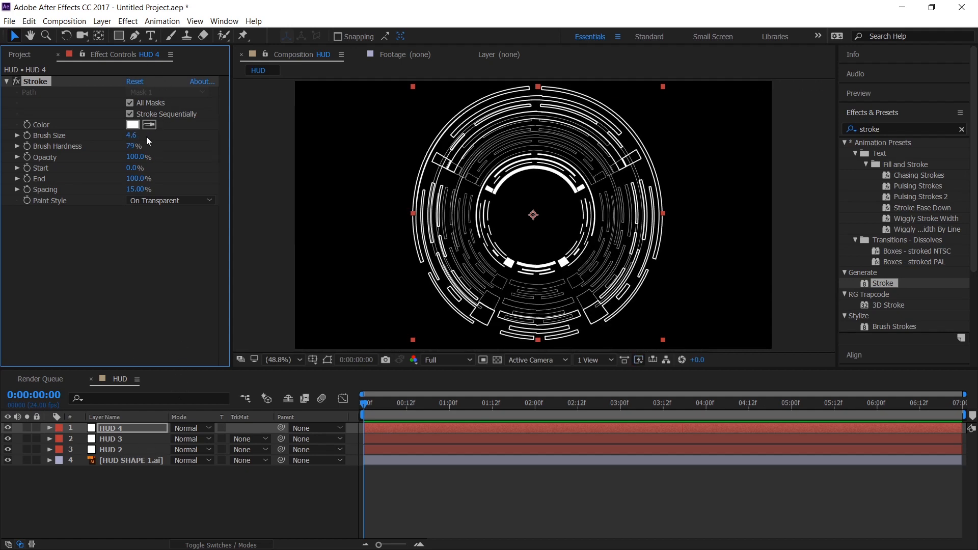
click(109, 438)
drag(130, 135, 138, 140)
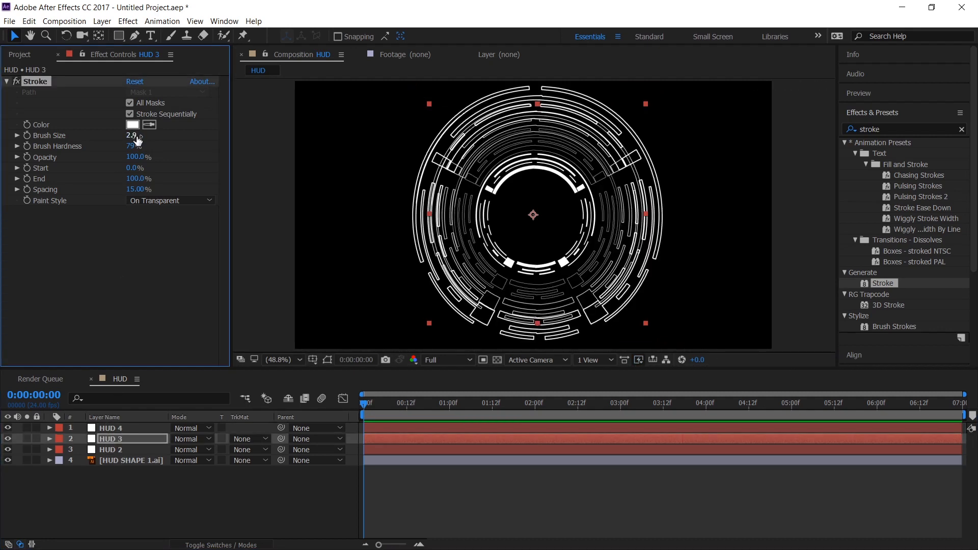
click(132, 448)
drag(133, 135, 145, 140)
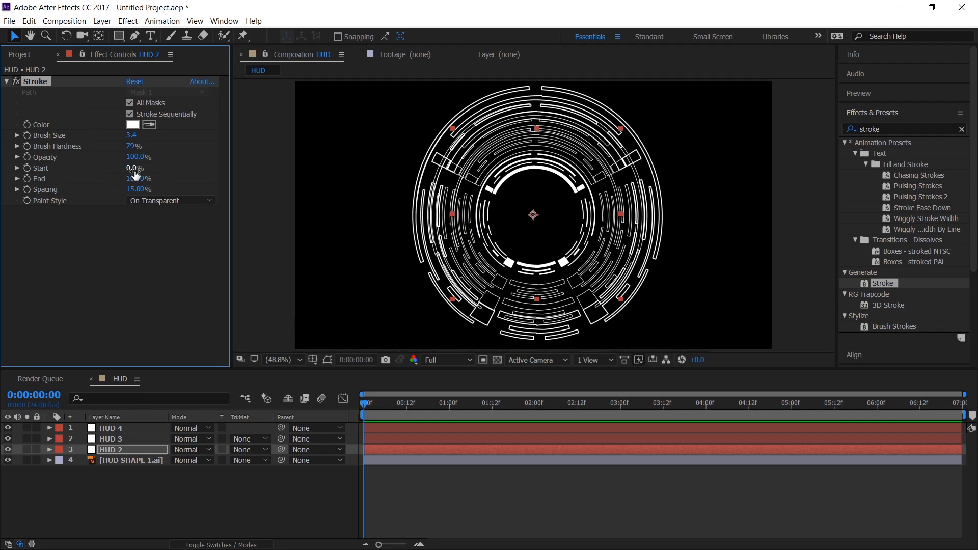
Set HUD 2's Stroke Start to 35%, soloing the layer while adjusting it and unsoloing it when done
mouse_move(135, 173)
mouse_down()
mouse_move(194, 170)
mouse_move(158, 167)
mouse_move(179, 161)
mouse_up()
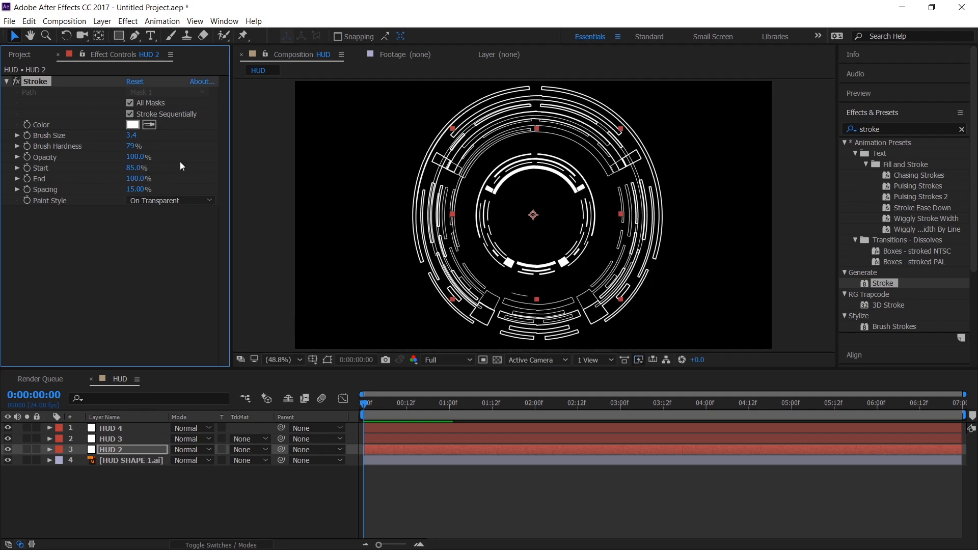
click(27, 449)
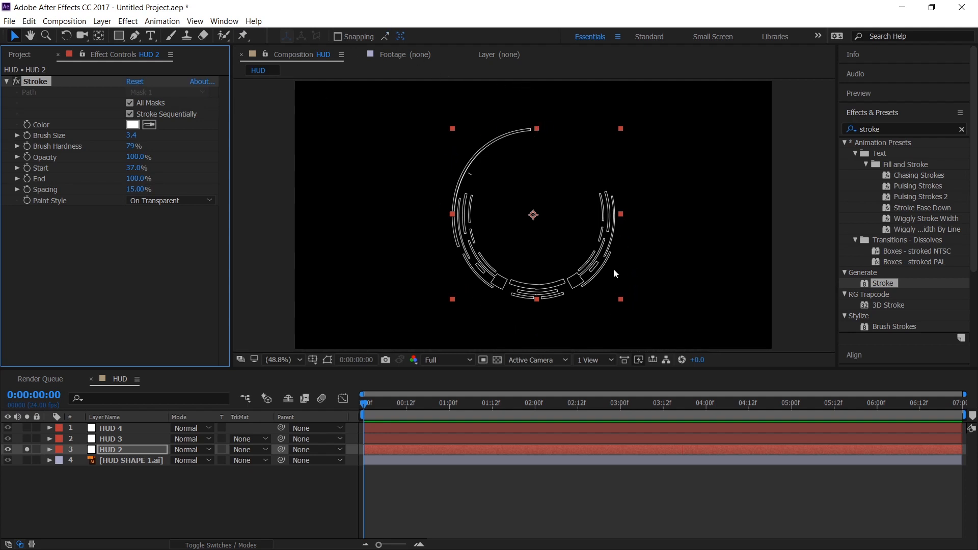
click(134, 168)
text(35)
key(Return)
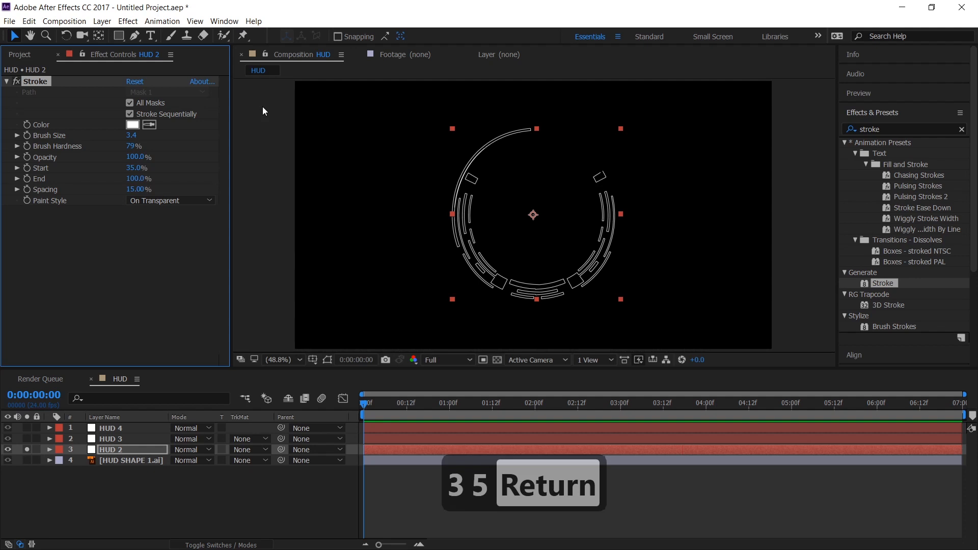
click(28, 449)
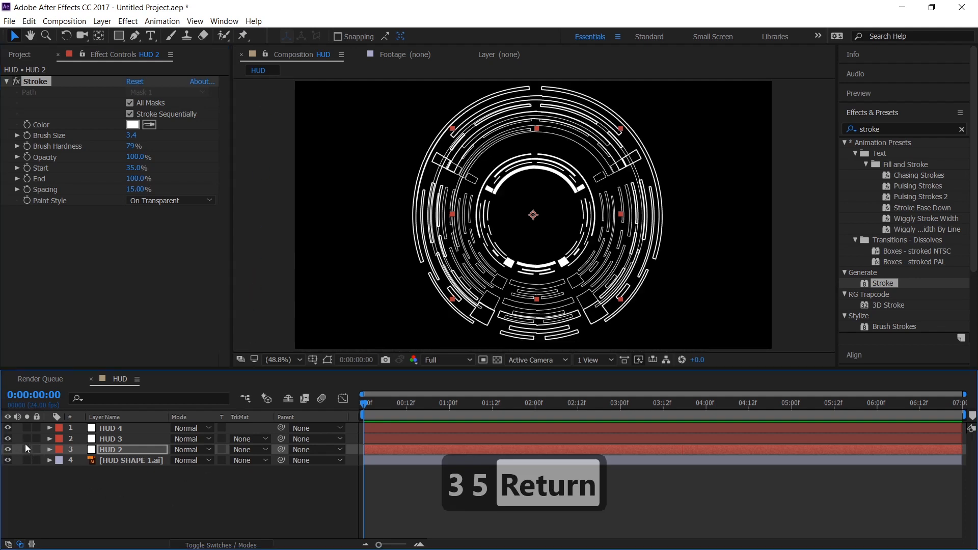
Solo HUD 3, set its Stroke End to 75% and Start to 30%, and unsolo it
click(27, 439)
click(138, 441)
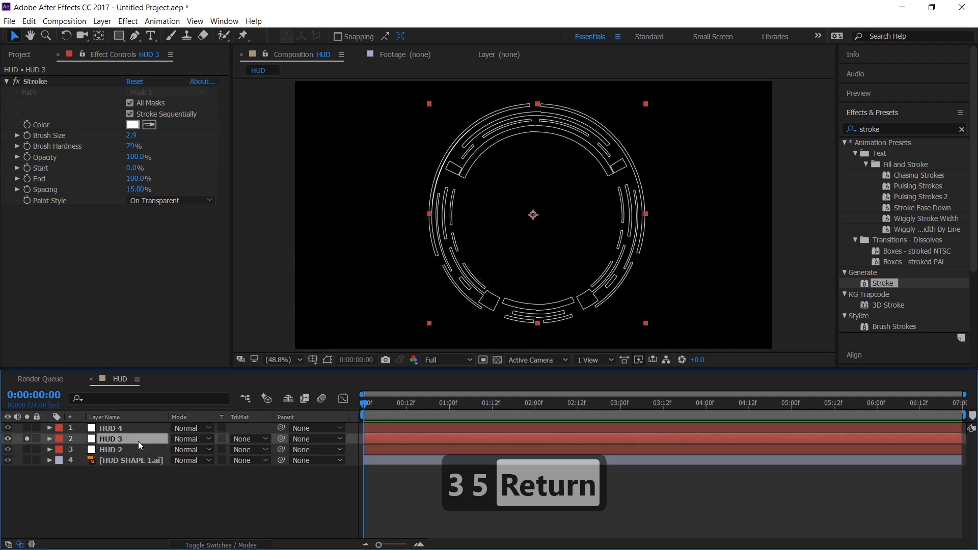
click(133, 178)
text(75)
key(Return)
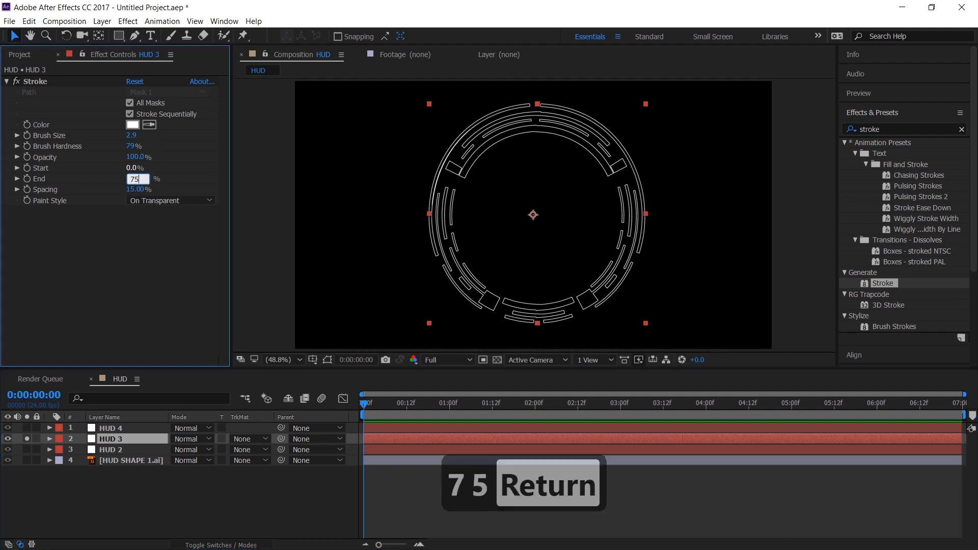
click(129, 168)
text(30)
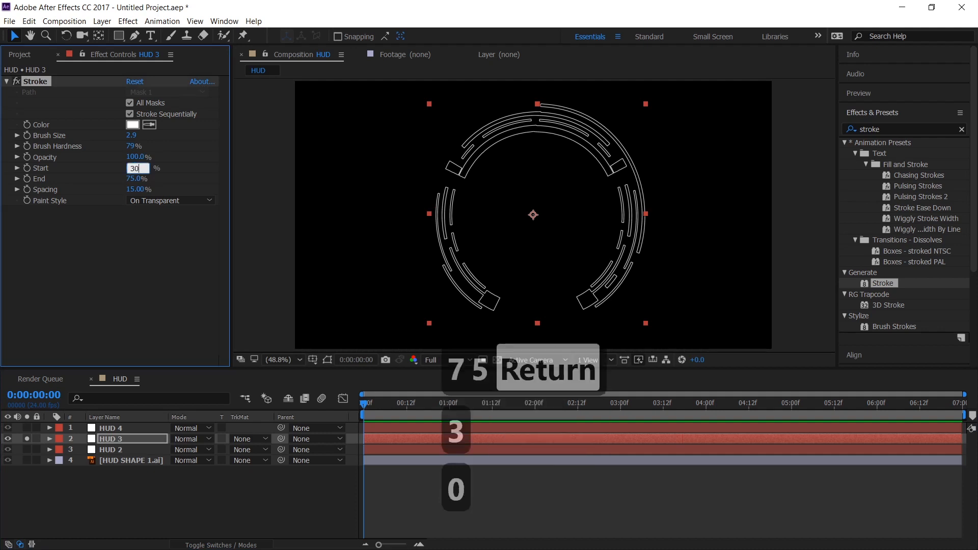
key(Return)
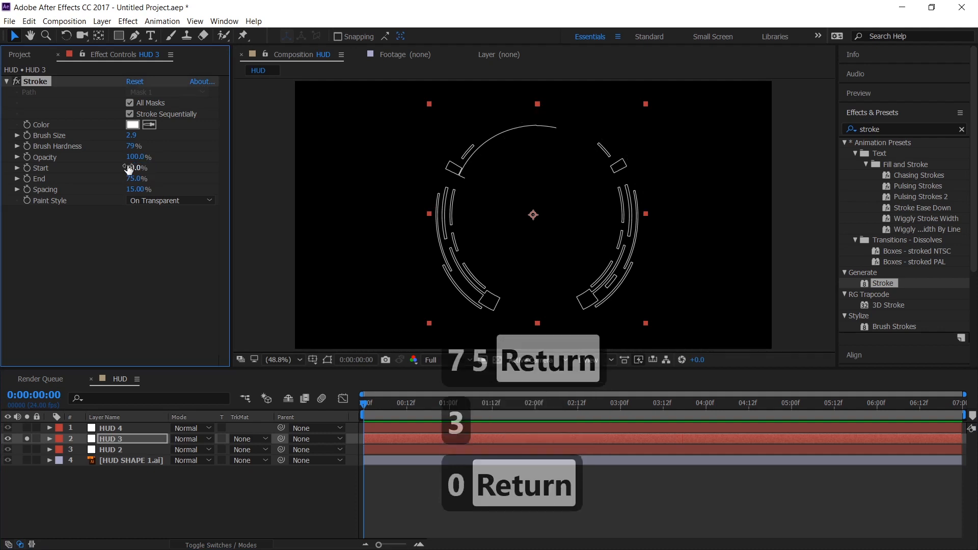
click(27, 438)
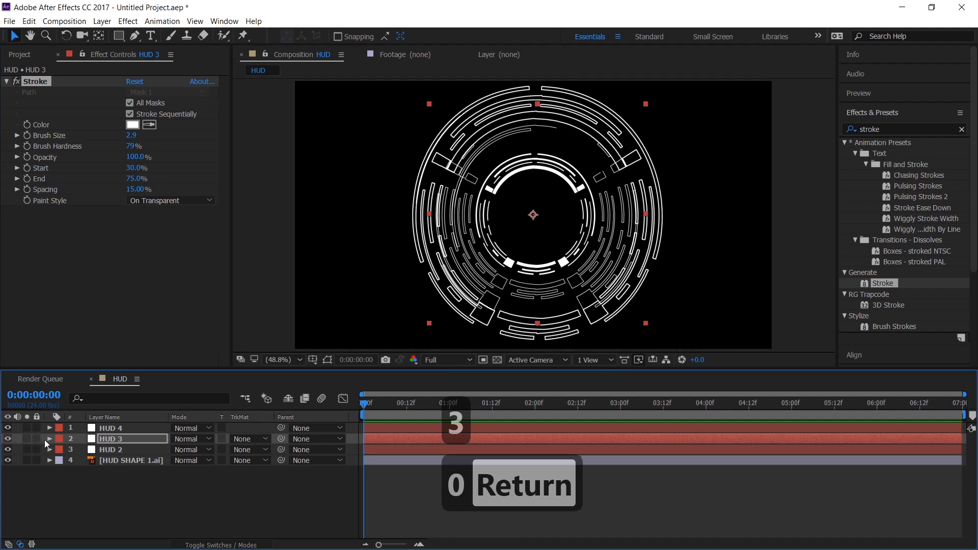
Set HUD 4's Stroke Start to 61% while it is soloed, and its End to 66% with all layers shown
click(27, 429)
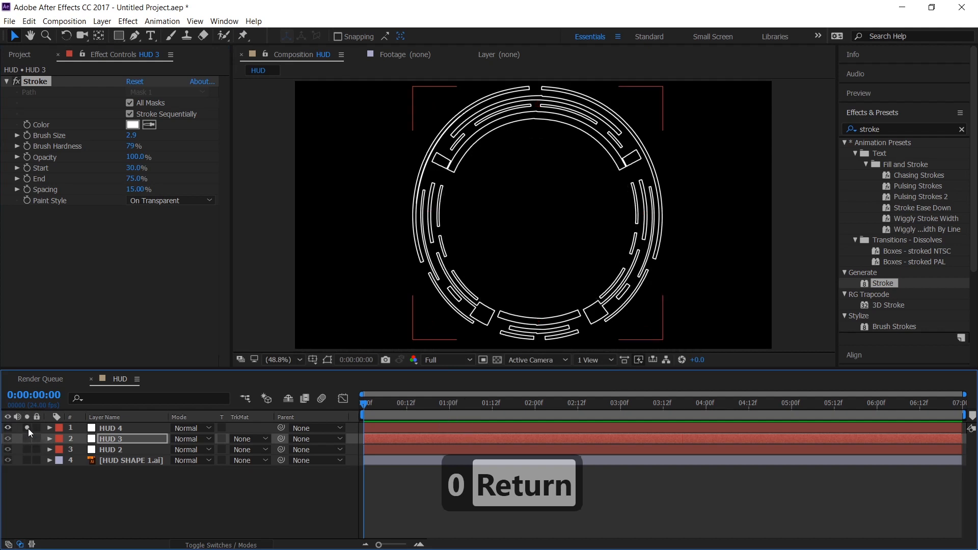
click(111, 429)
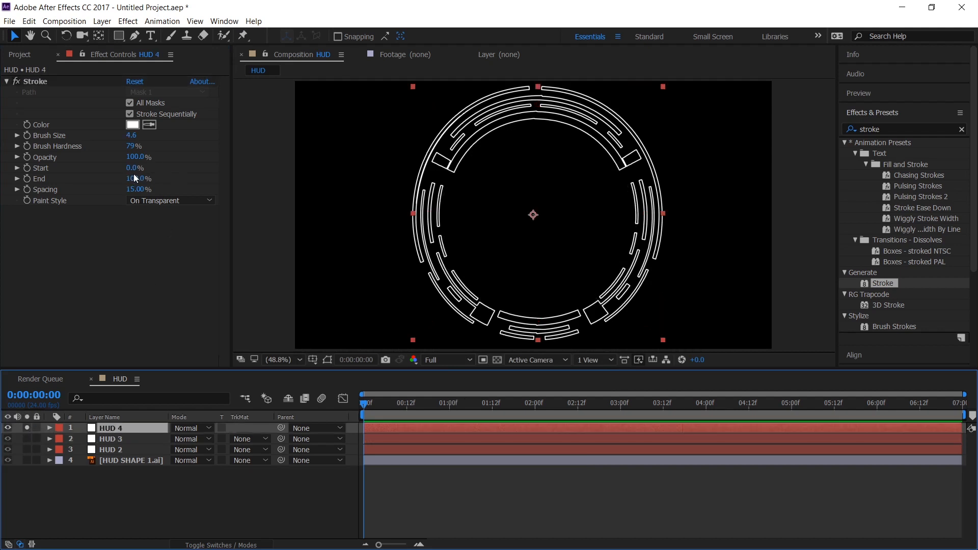
drag(131, 167, 174, 170)
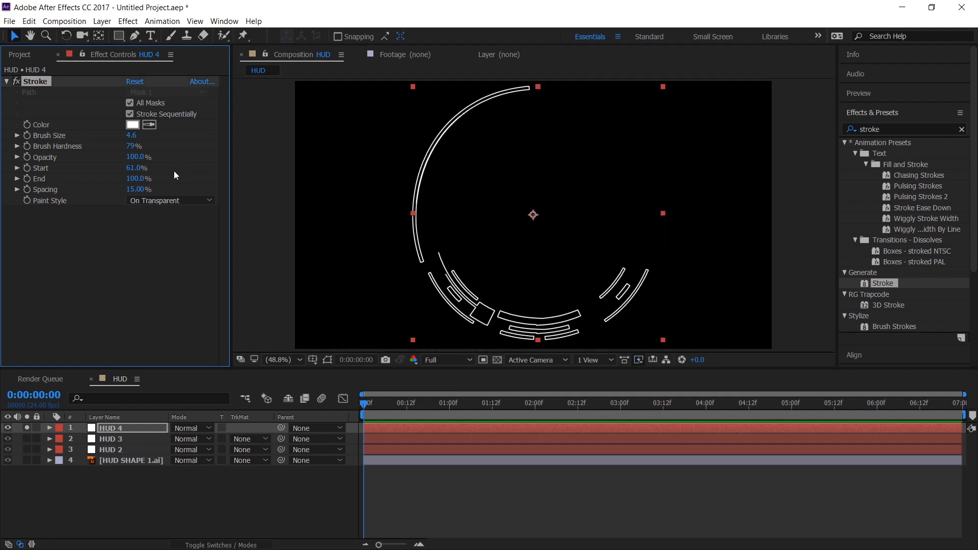
click(27, 428)
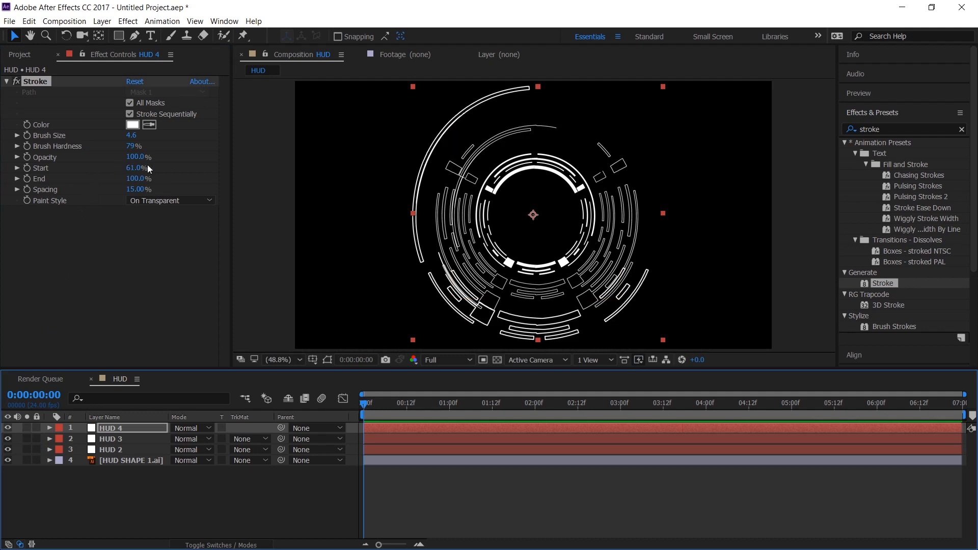
drag(135, 178, 120, 179)
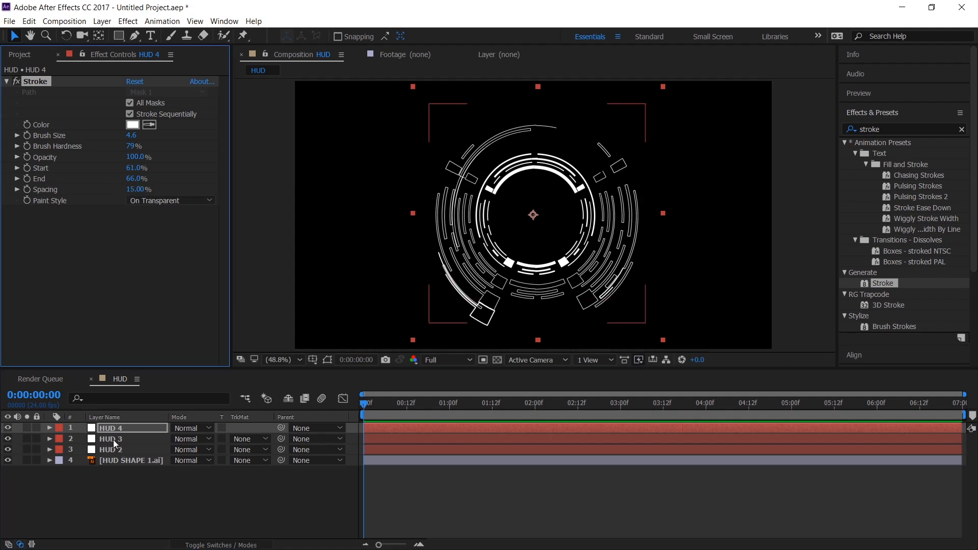
Duplicate the HUD 4 layer
click(108, 427)
key(ctrl+d)
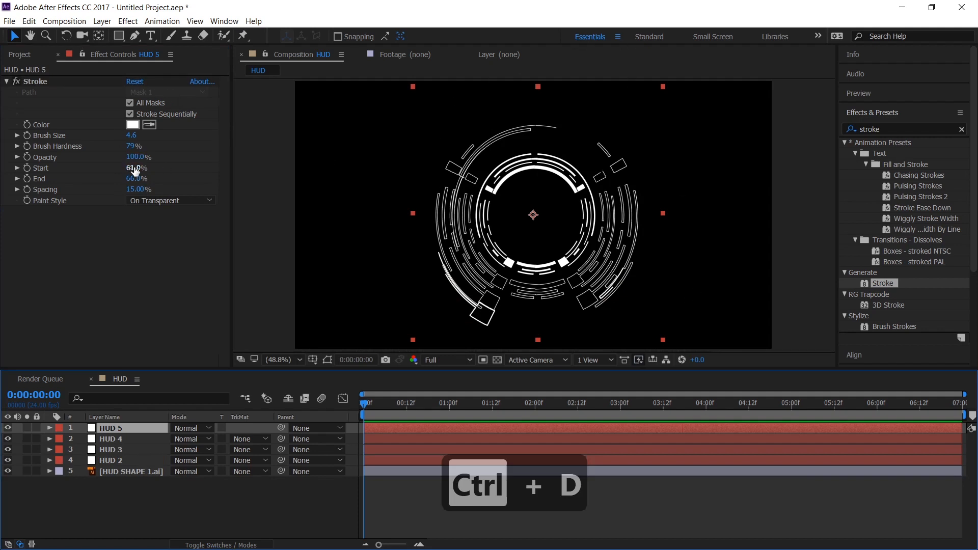
Set HUD 5's Stroke Start to 100% and duplicate the layer
drag(135, 170, 193, 169)
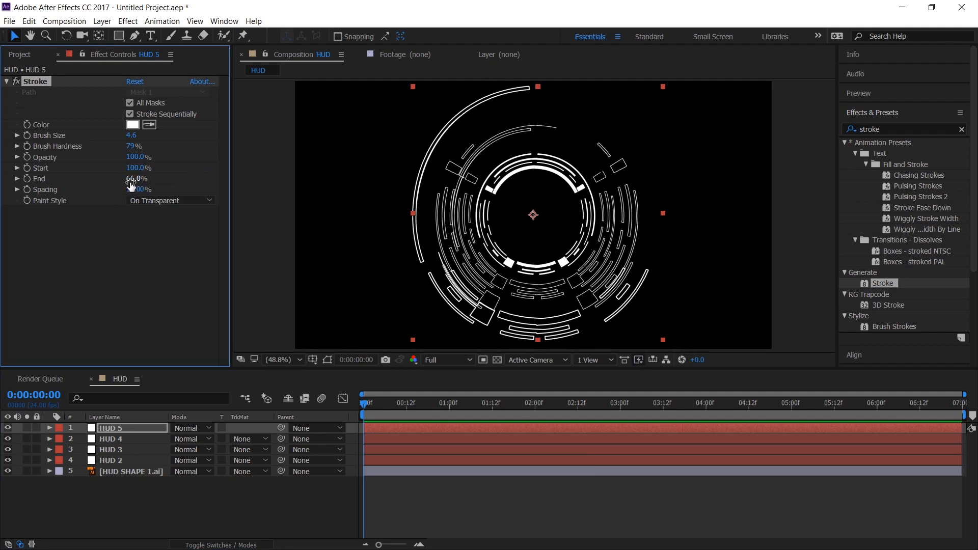
click(133, 427)
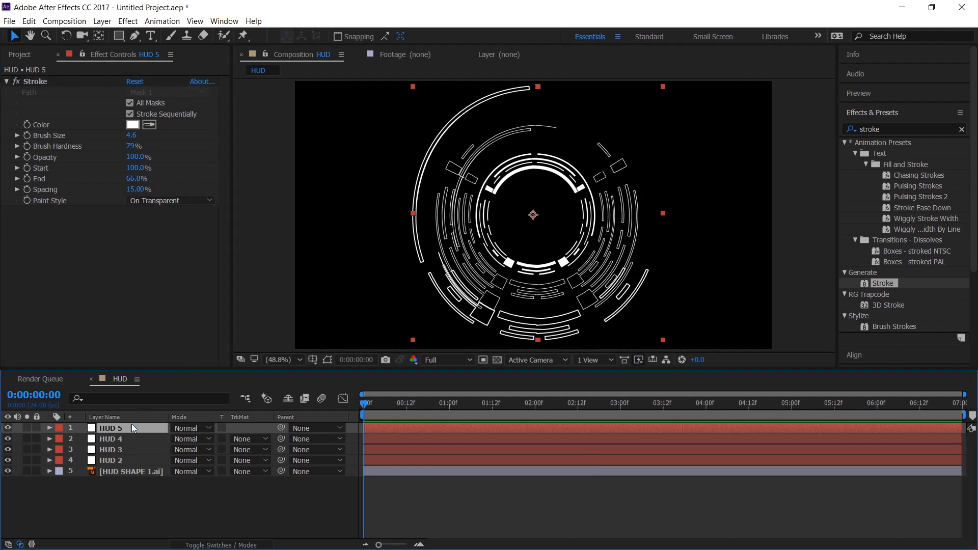
key(ctrl+d)
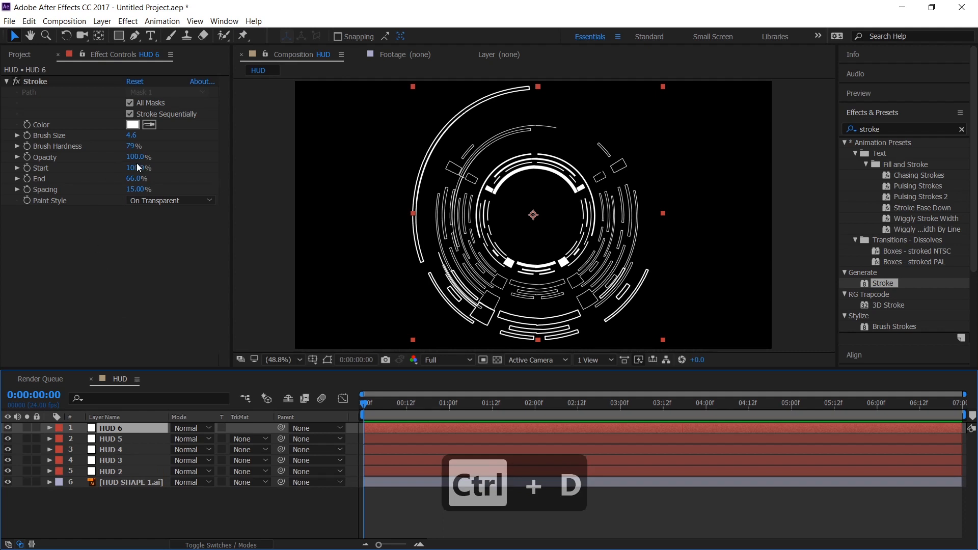
Scale HUD 6 to 54% and set its Stroke Start to 50% and End to 10%
key(s)
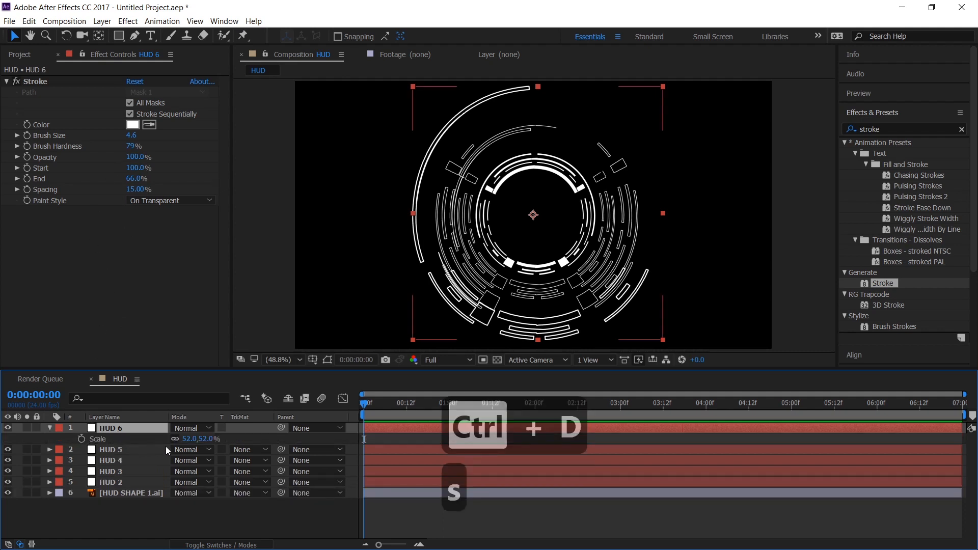
mouse_move(190, 444)
mouse_down()
mouse_move(199, 444)
mouse_move(177, 445)
mouse_up()
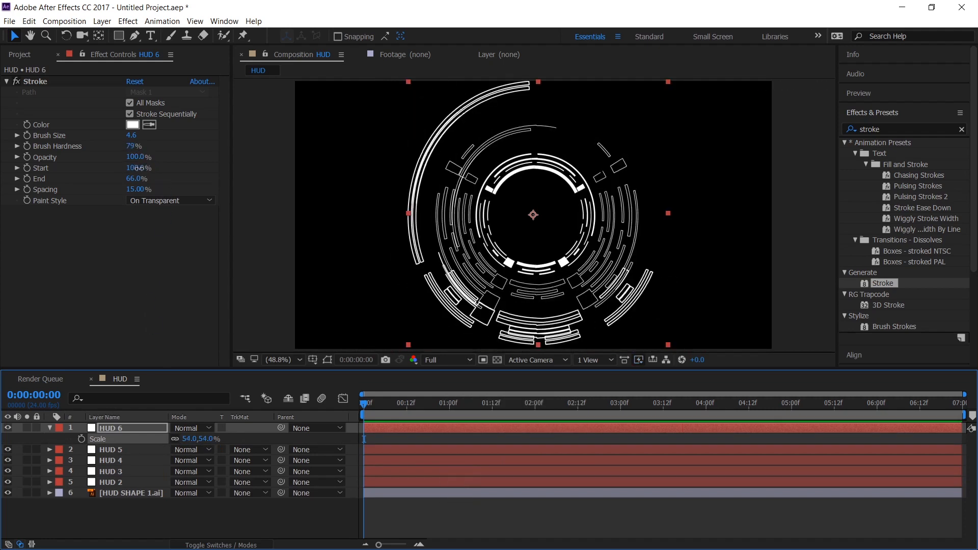
mouse_move(138, 168)
mouse_down()
mouse_move(109, 171)
mouse_move(164, 179)
mouse_move(97, 185)
mouse_move(154, 166)
mouse_move(130, 170)
mouse_move(129, 183)
mouse_up()
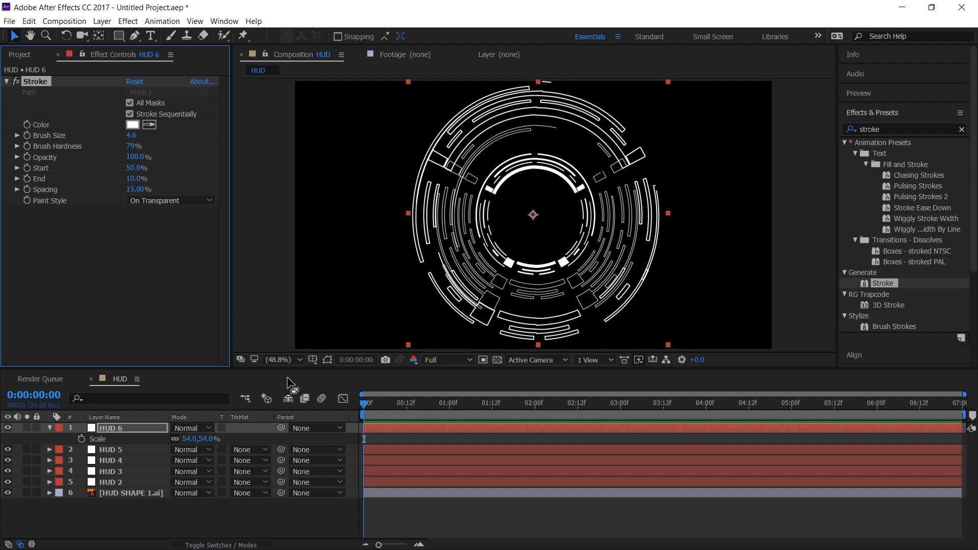
click(163, 514)
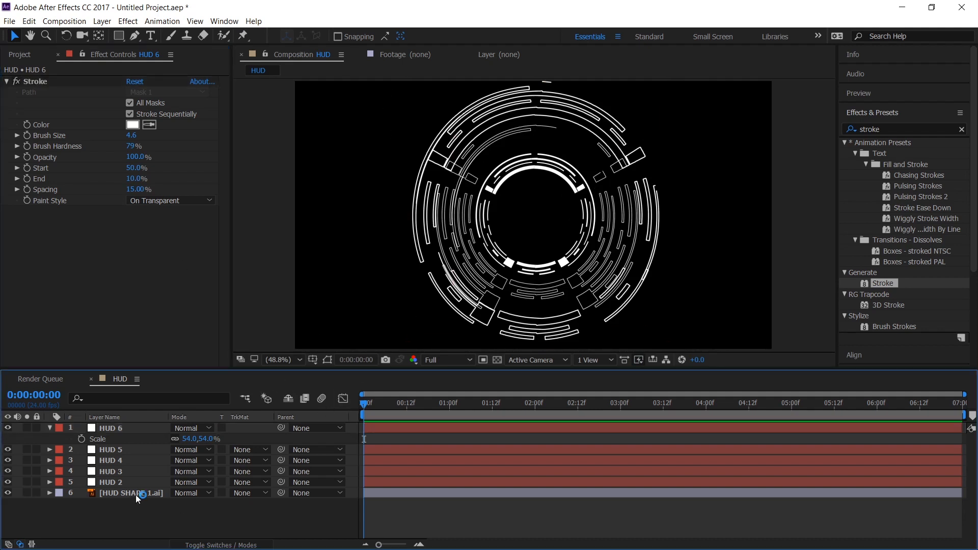
click(50, 428)
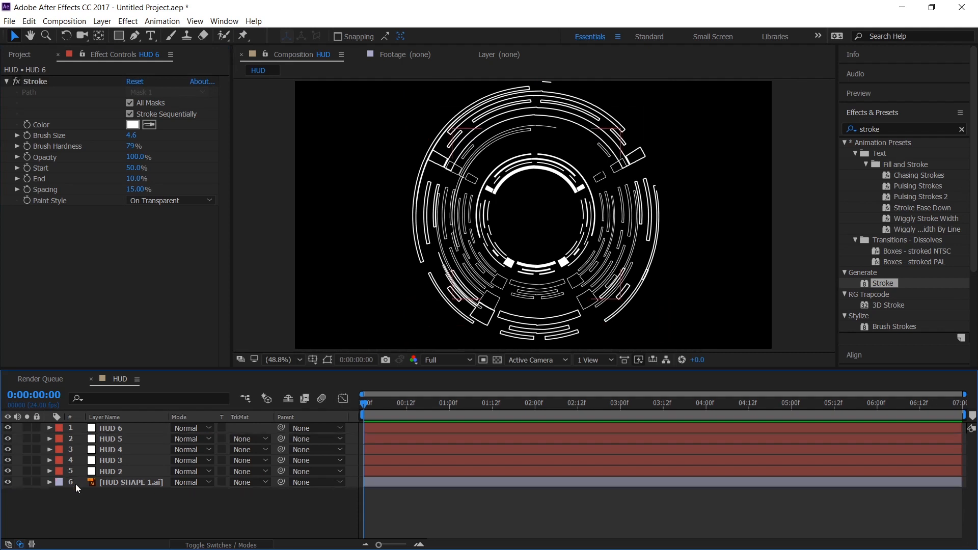
Solo the HUD SHAPE 1.ai layer
drag(148, 482, 158, 425)
click(109, 529)
click(127, 482)
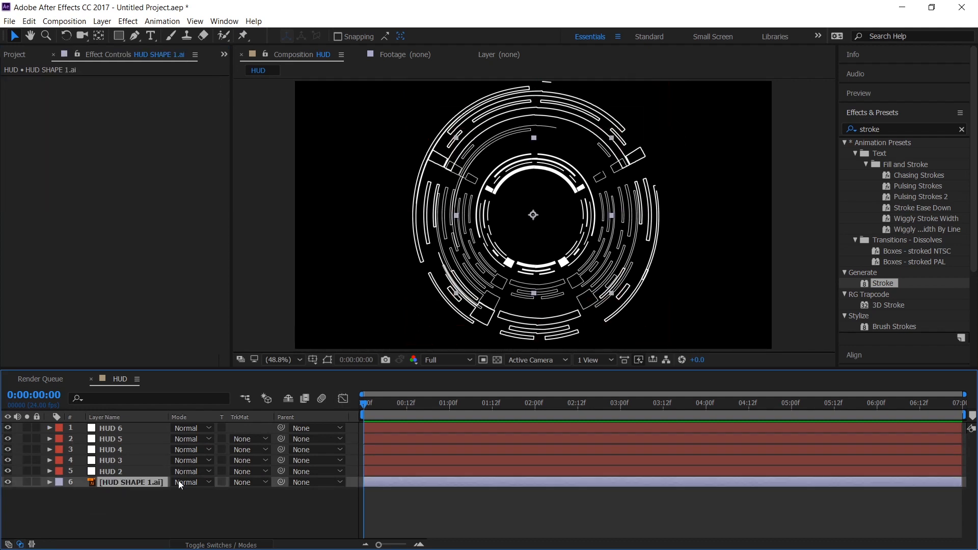
click(27, 482)
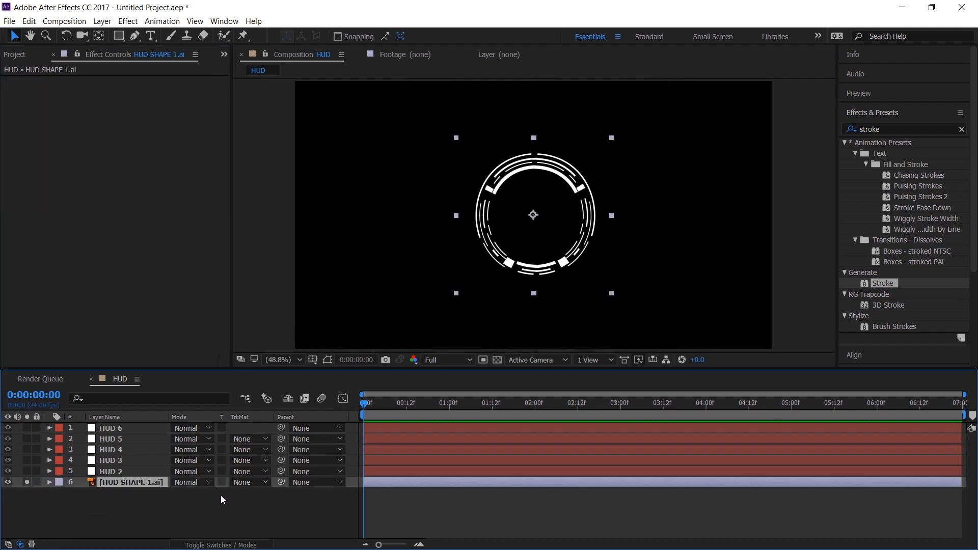
Keyframe the Scale and Rotation of HUD SHAPE 1.ai and move both keyframes to just before the 02:12 mark
key(s)
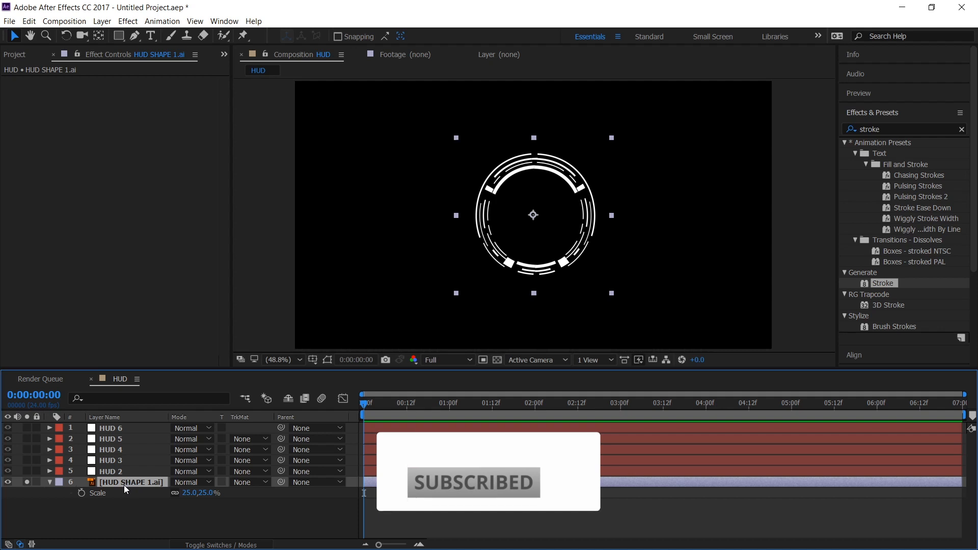
key(shift+r)
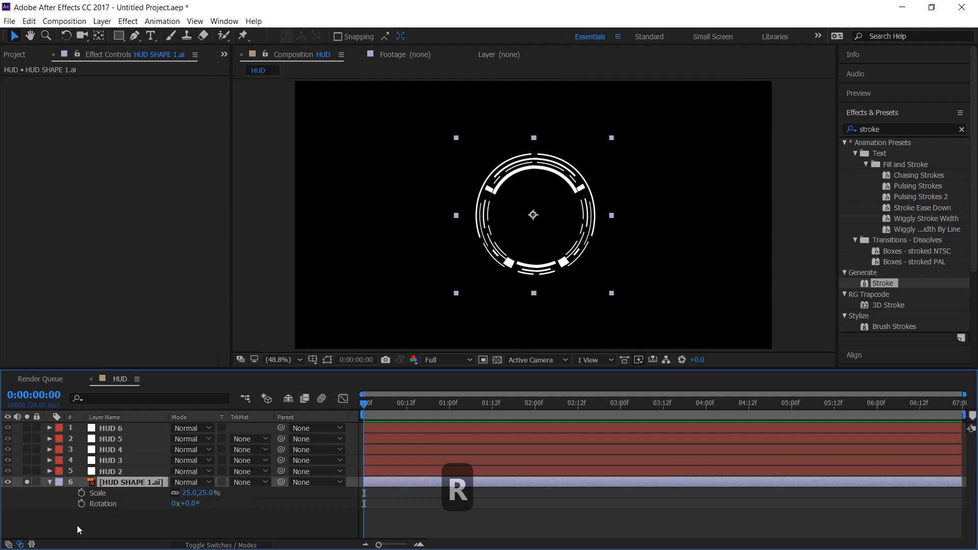
click(81, 503)
click(82, 492)
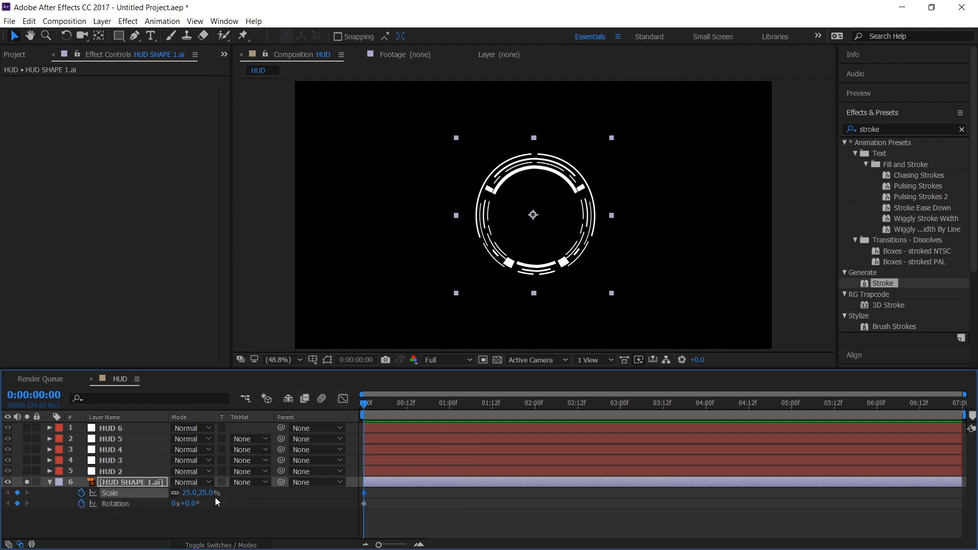
drag(350, 493, 564, 498)
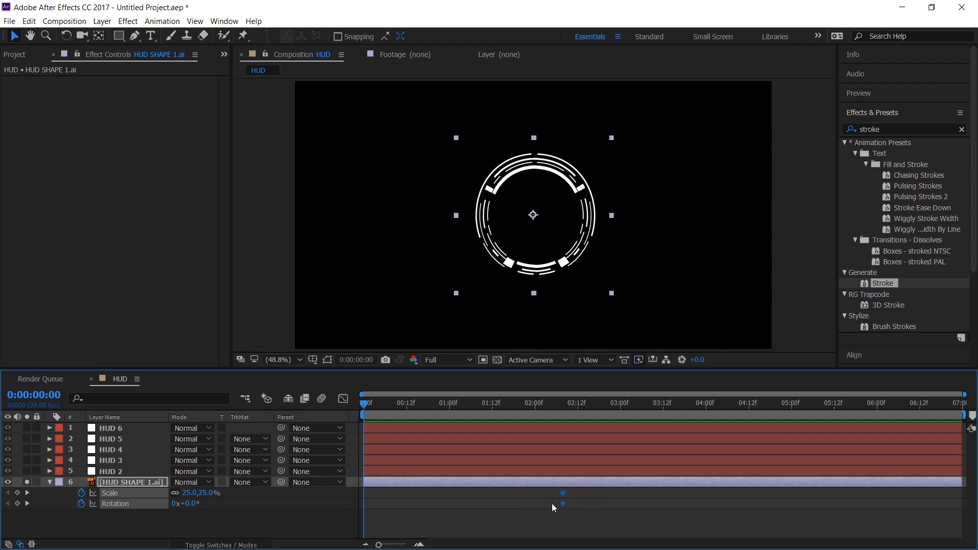
Set the HUD SHAPE 1.ai layer's Scale to 0% and Rotation to 45° at 0:00:00:00
click(193, 493)
text(0)
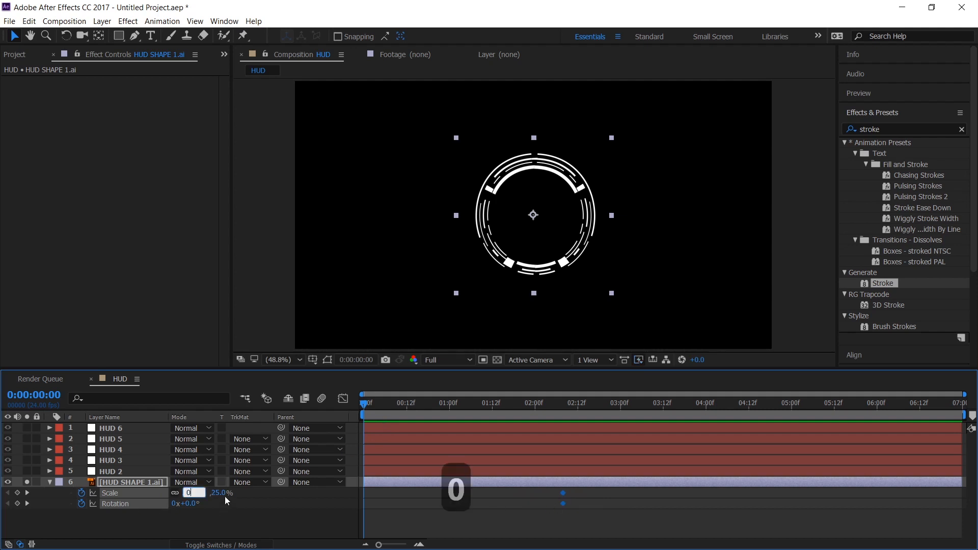
key(Return)
click(191, 505)
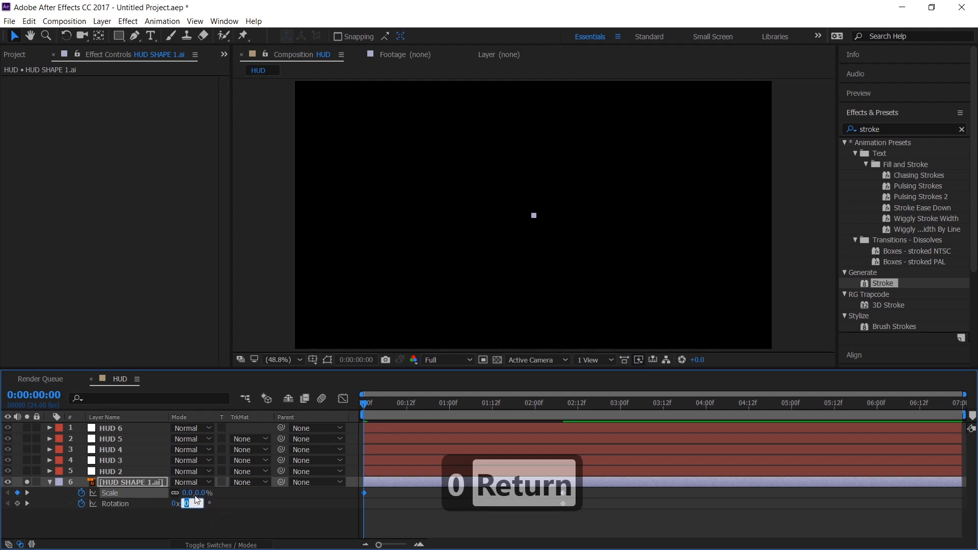
text(45)
key(Return)
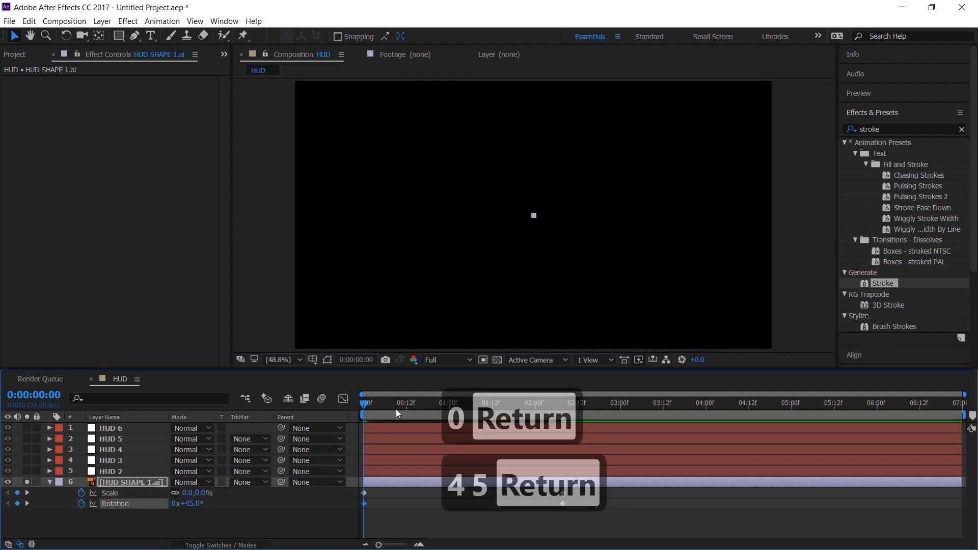
Lower the composition's preview resolution to Half and preview the HUD SHAPE 1.ai animation
click(445, 359)
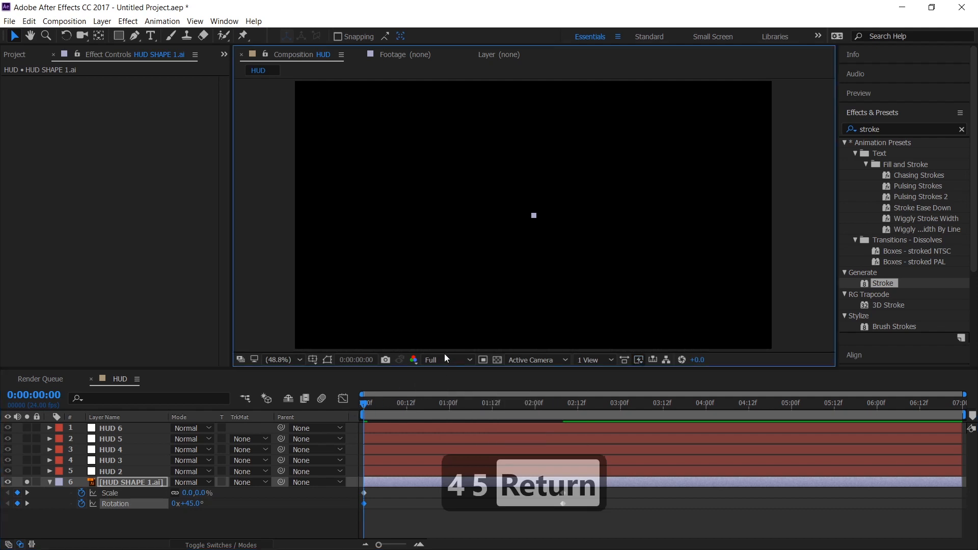
click(445, 402)
key(space)
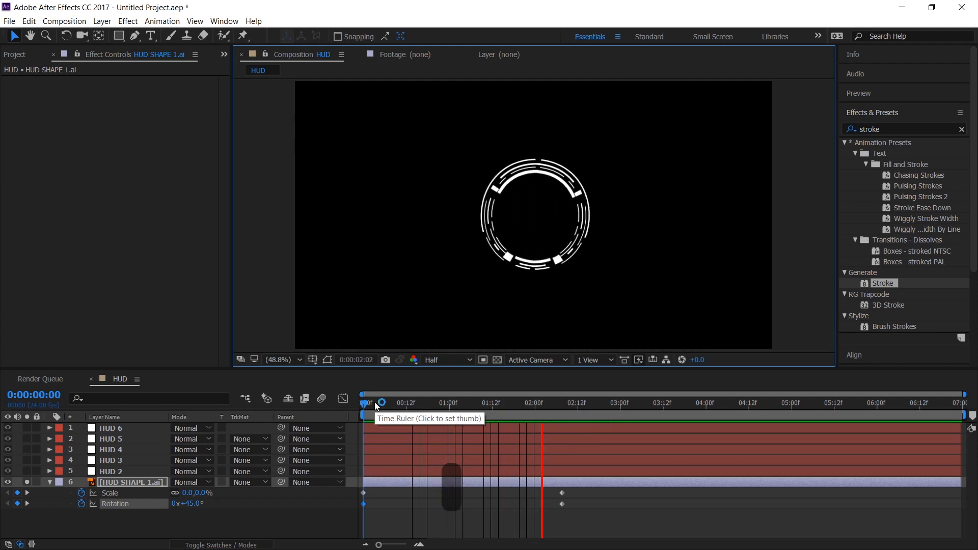
key(space)
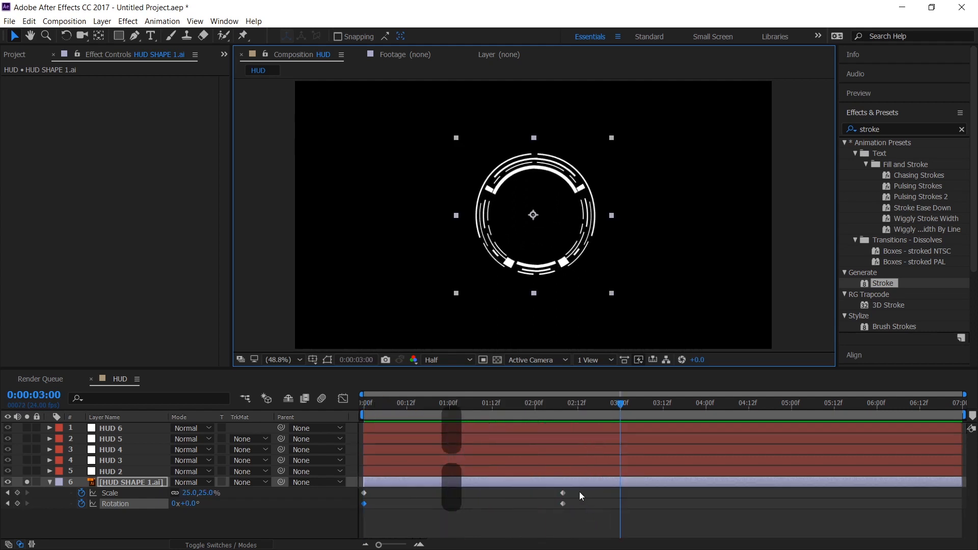
Apply Easy Ease to all Scale and Rotation keyframes of HUD SHAPE 1.ai and return the playhead to the start
drag(579, 491, 347, 512)
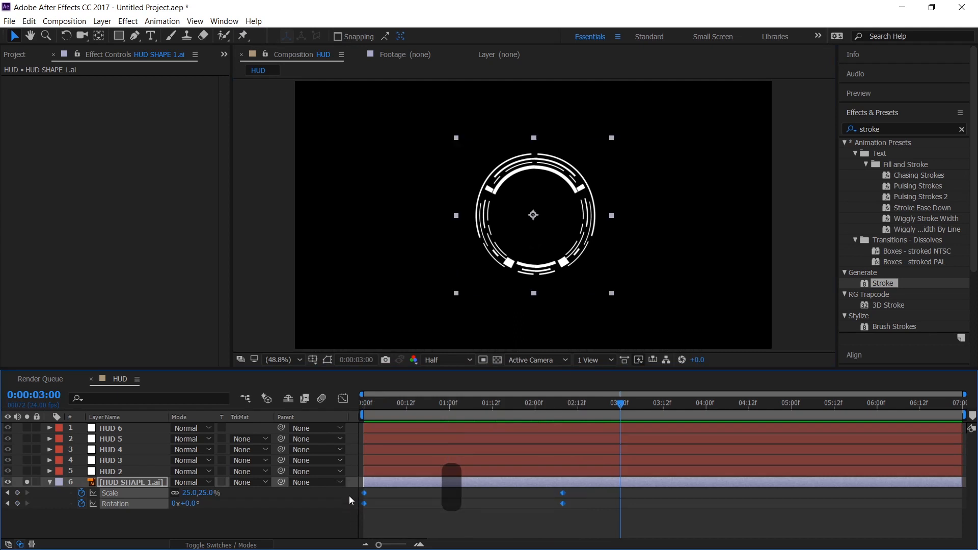
key(F9)
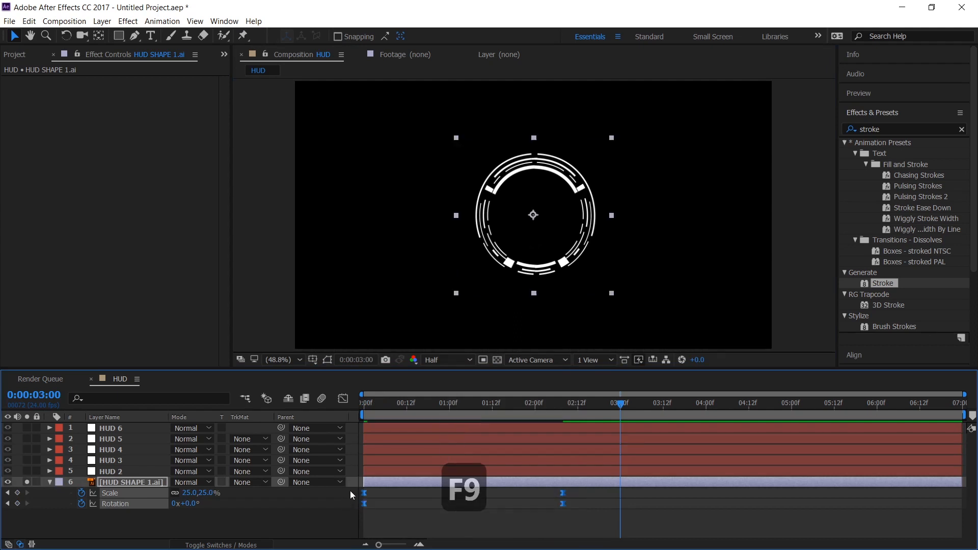
drag(495, 412, 303, 446)
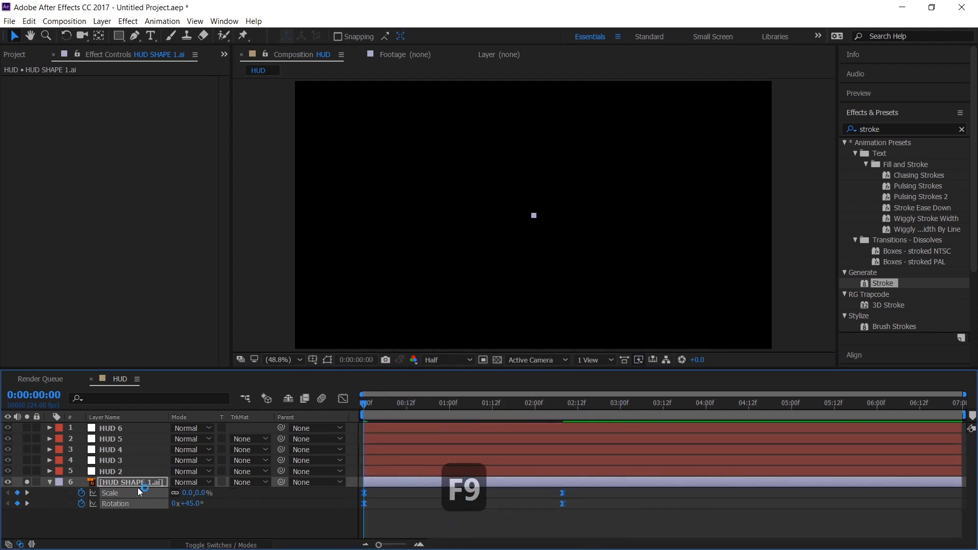
Stretch the influence of the start and end keyframes toward the middle of the speed graph, then preview the HUD SHAPE 1.ai animation
click(343, 398)
drag(632, 442, 319, 508)
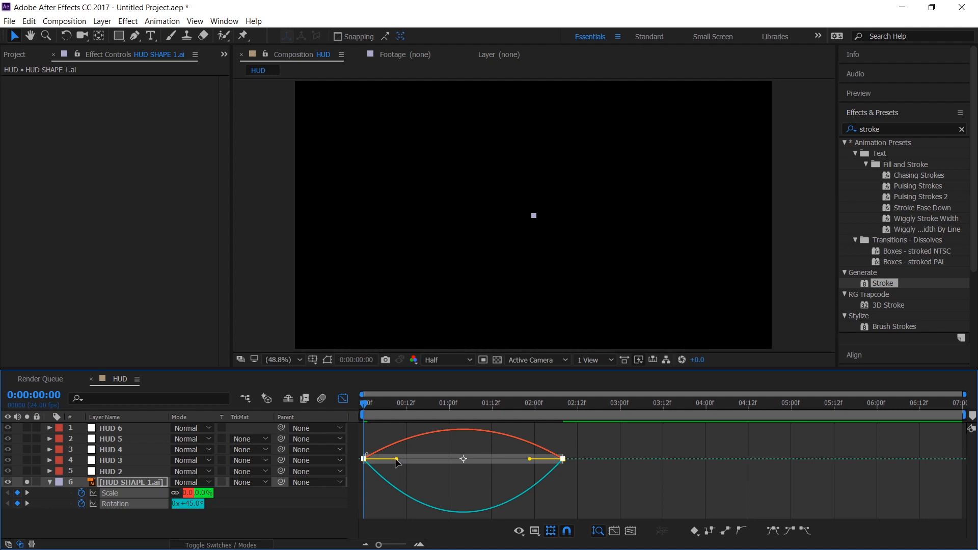
drag(396, 458, 446, 465)
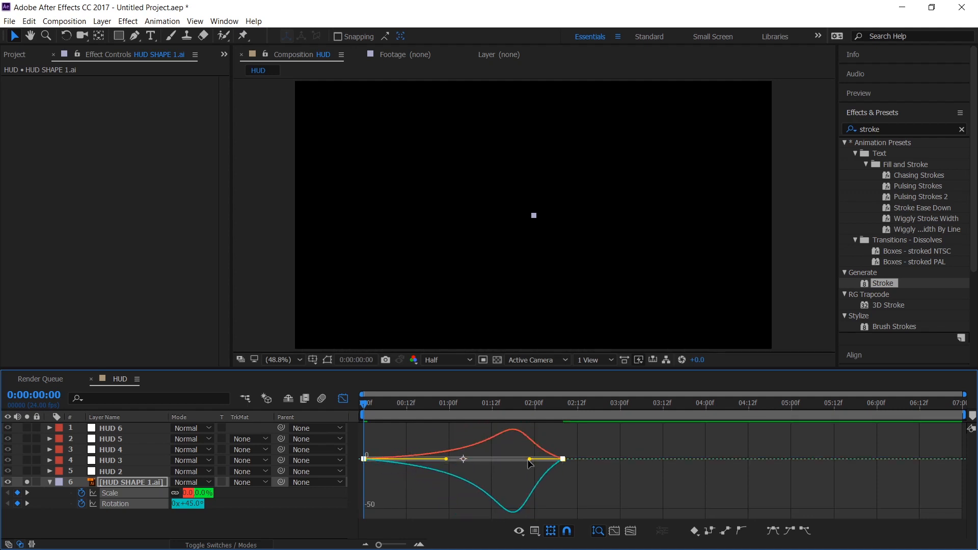
drag(530, 459, 502, 463)
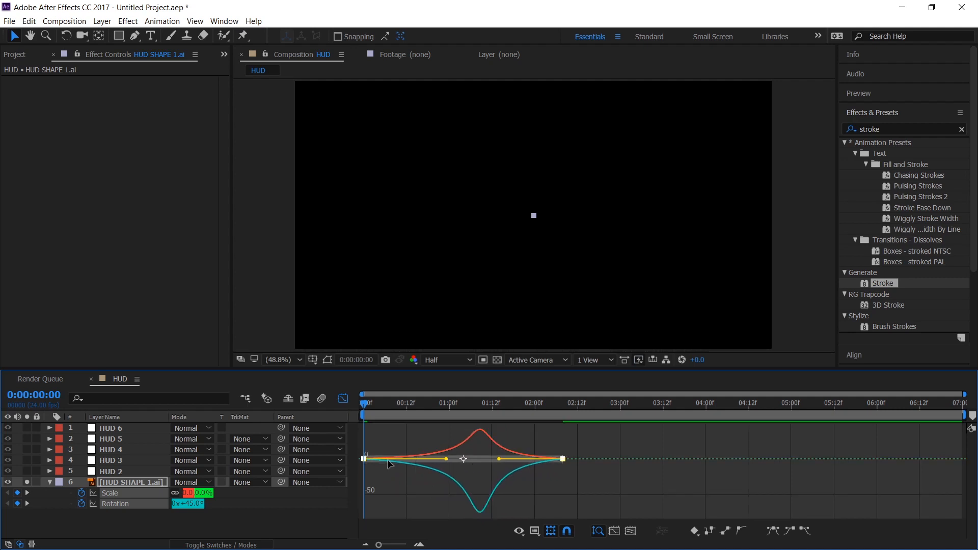
click(343, 399)
key(space)
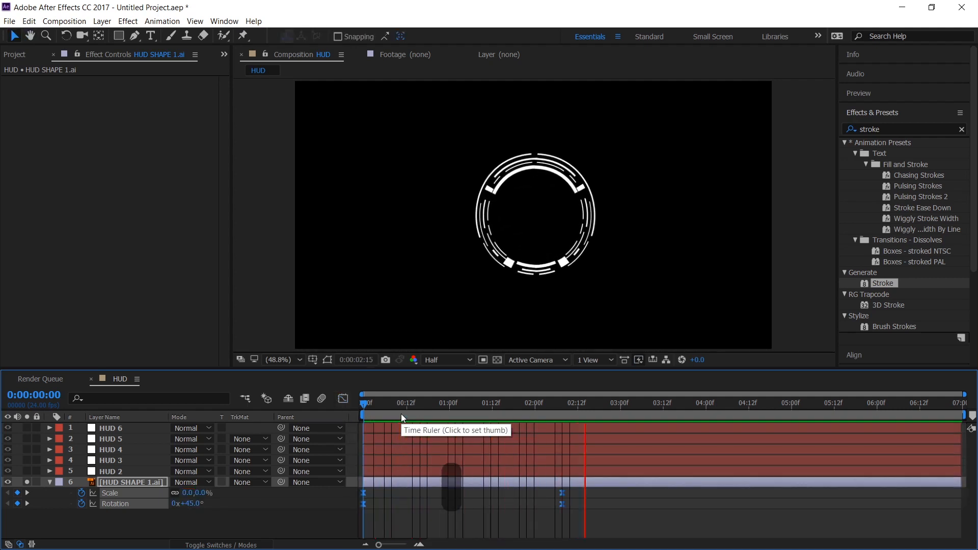
key(space)
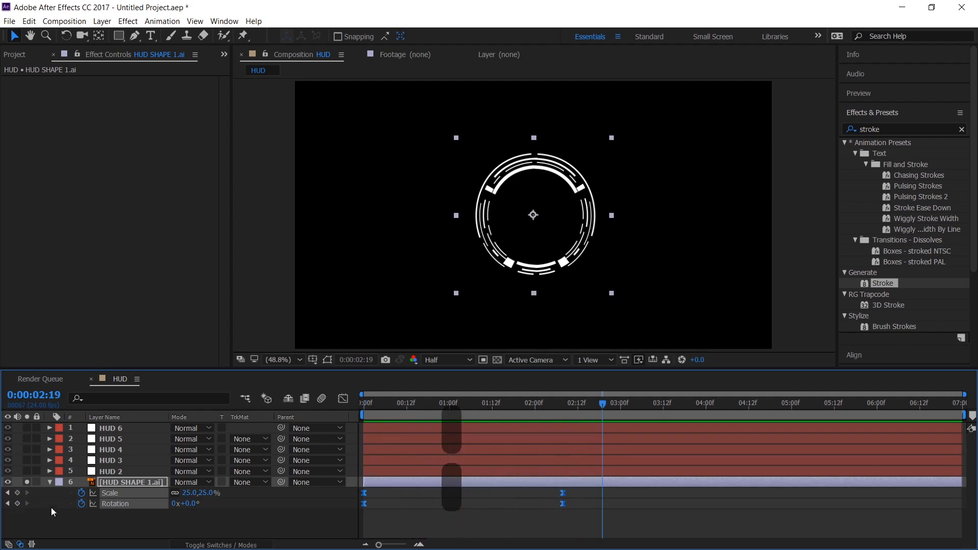
Unsolo HUD SHAPE 1.ai, solo HUD 2 and return the playhead to the start of the timeline
click(24, 481)
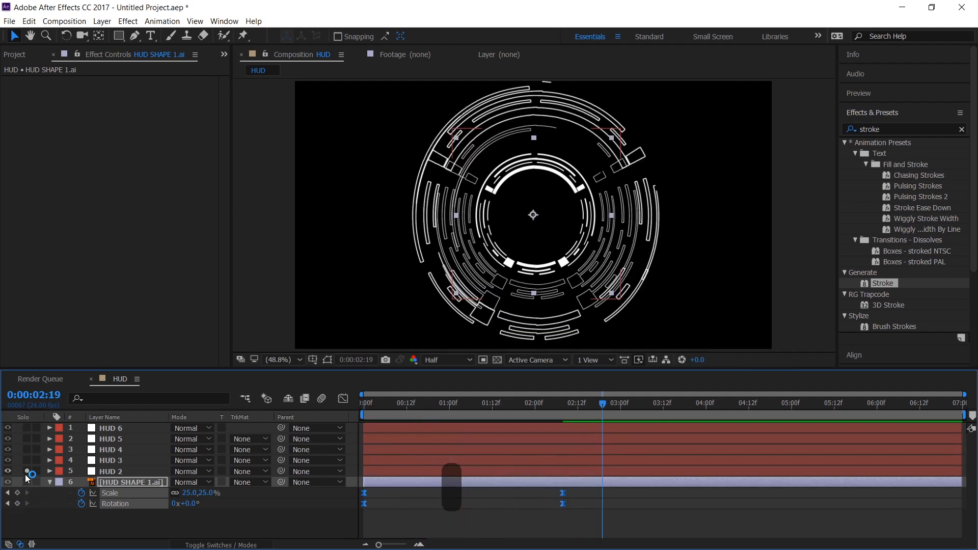
click(27, 472)
drag(455, 406, 342, 410)
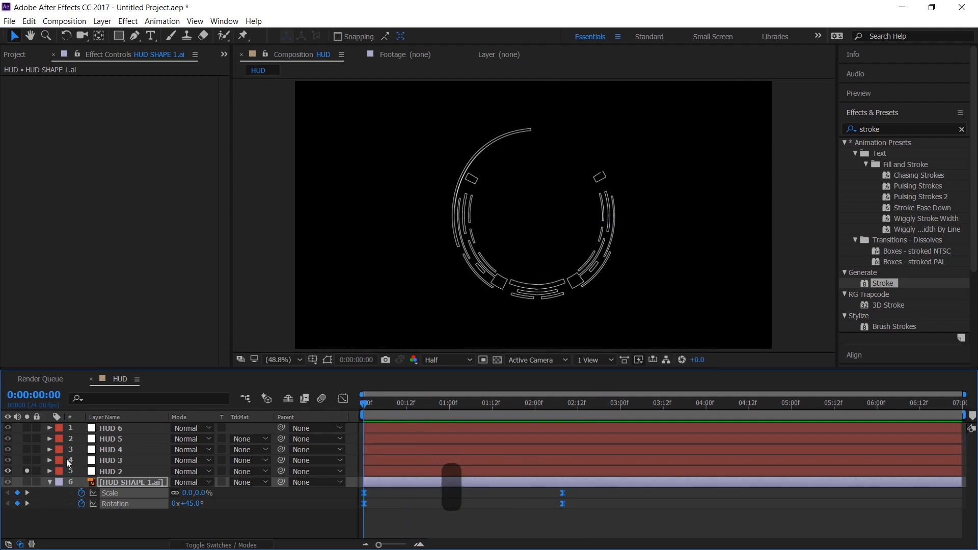
Keyframe HUD 2's Scale and Rotation and move both keyframes to just after the 02:00 mark
click(106, 469)
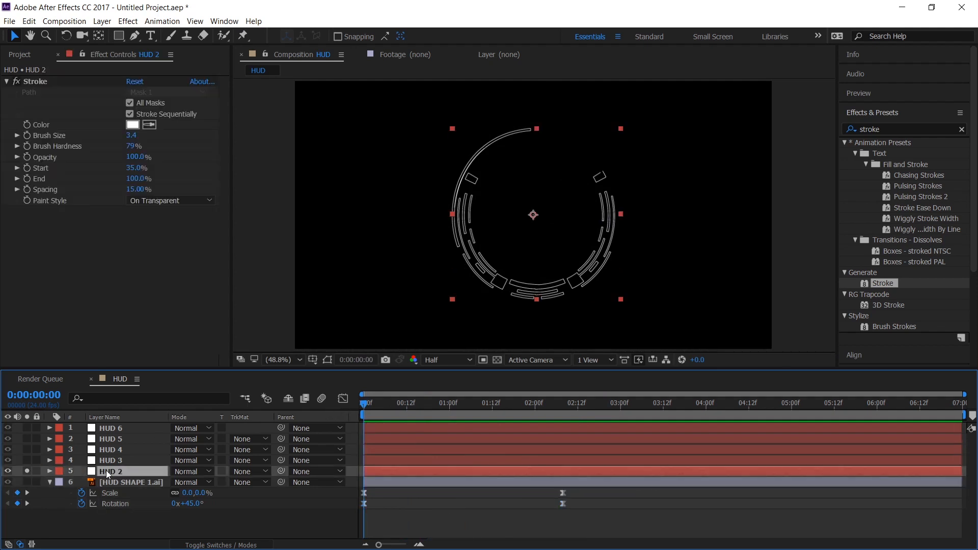
key(s)
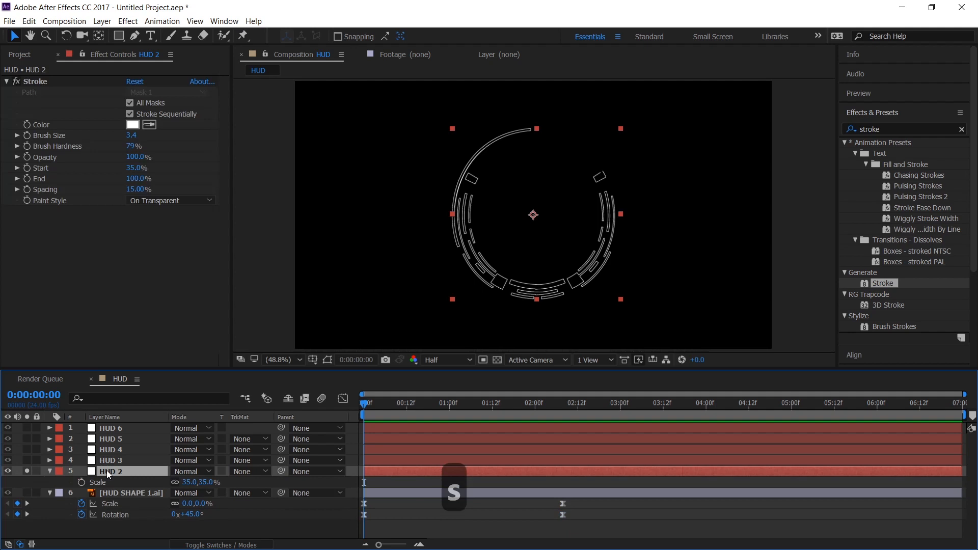
key(shift+r)
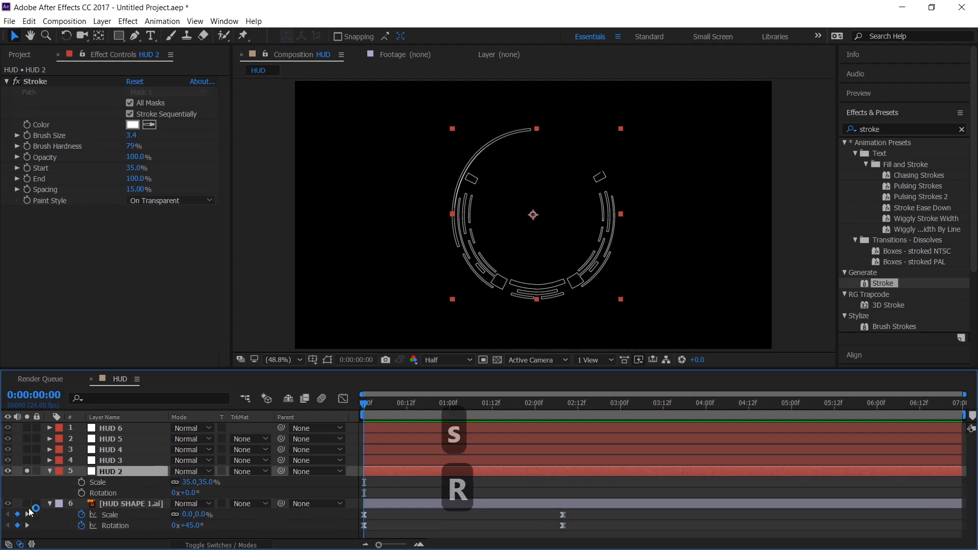
click(82, 481)
click(81, 492)
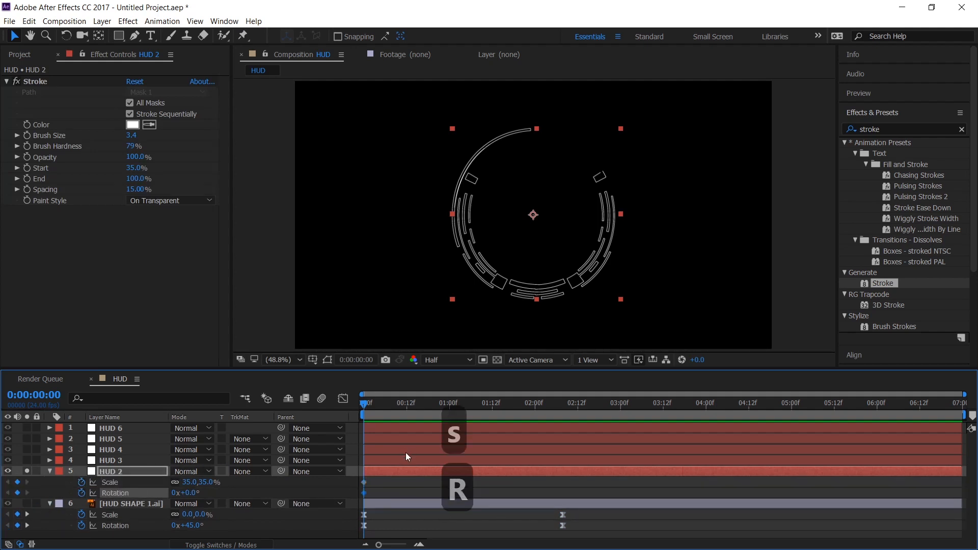
drag(374, 479, 543, 506)
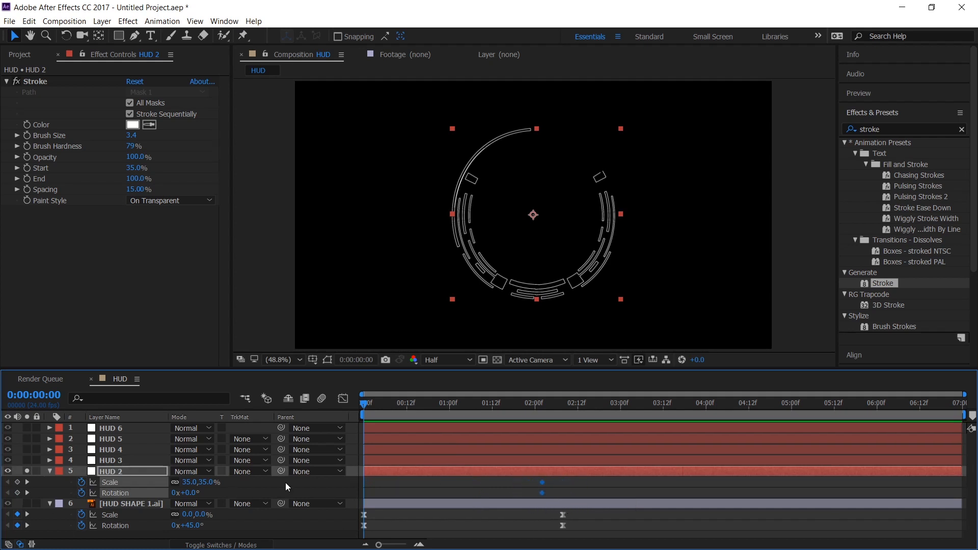
At the start of the timeline, set HUD 2's Scale to 6% and its Rotation to 180°
click(205, 482)
text(1)
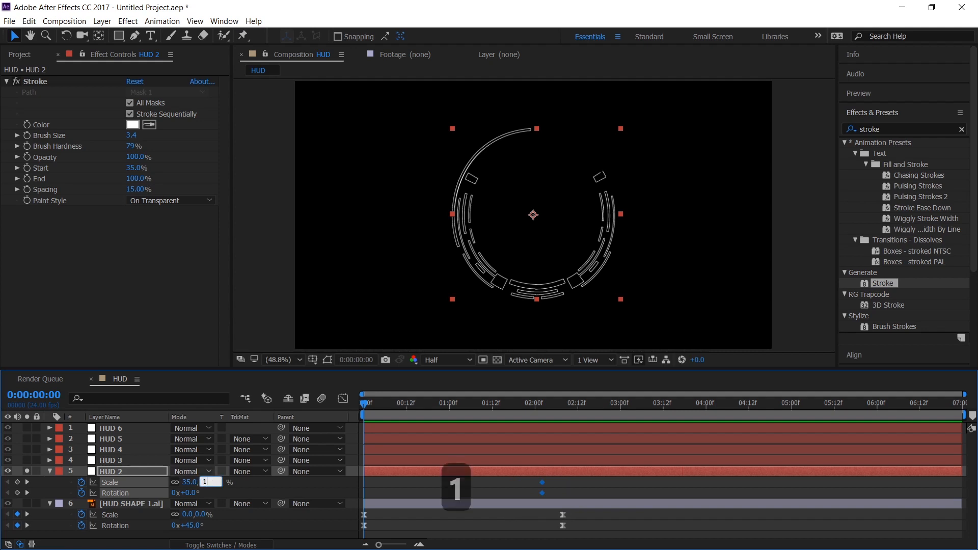
key(BackSpace)
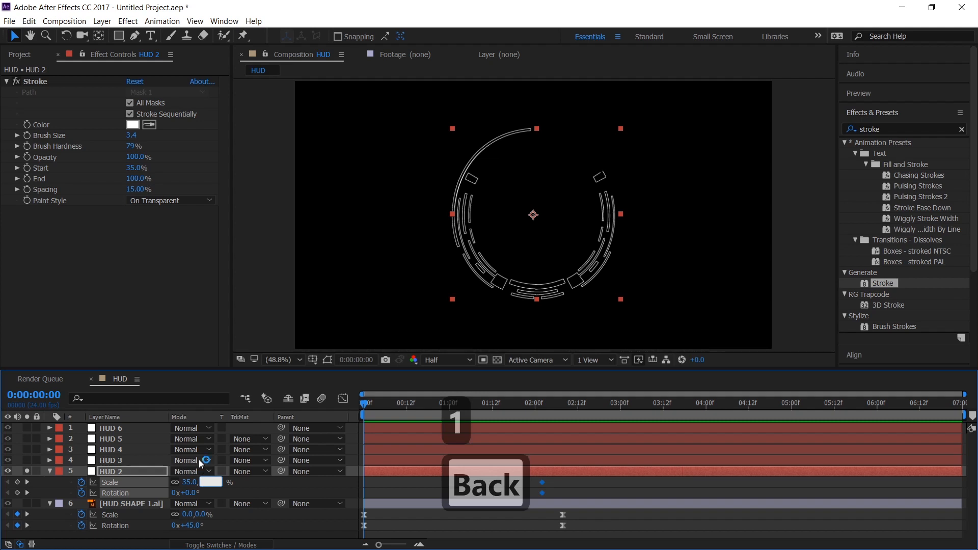
text(6)
key(Return)
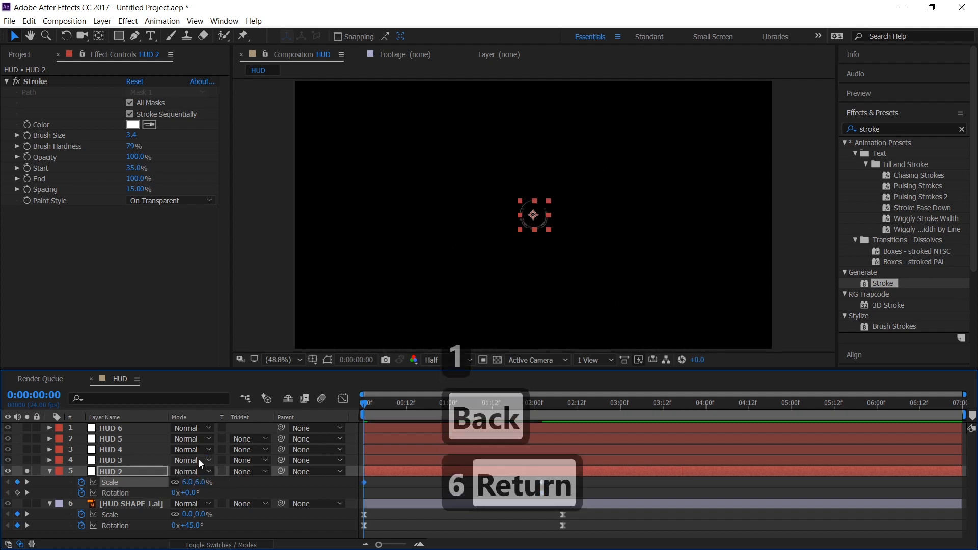
click(194, 493)
text(1)
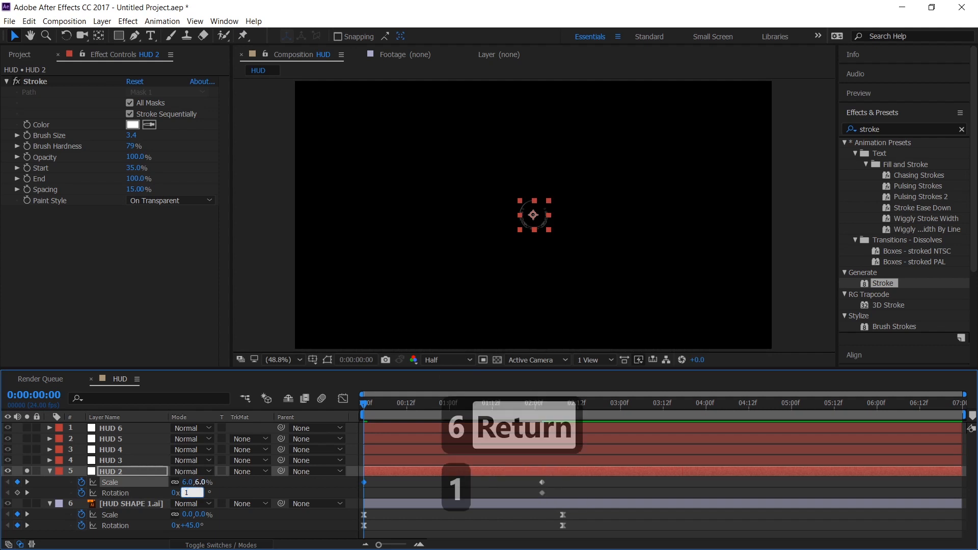
text(80)
key(Return)
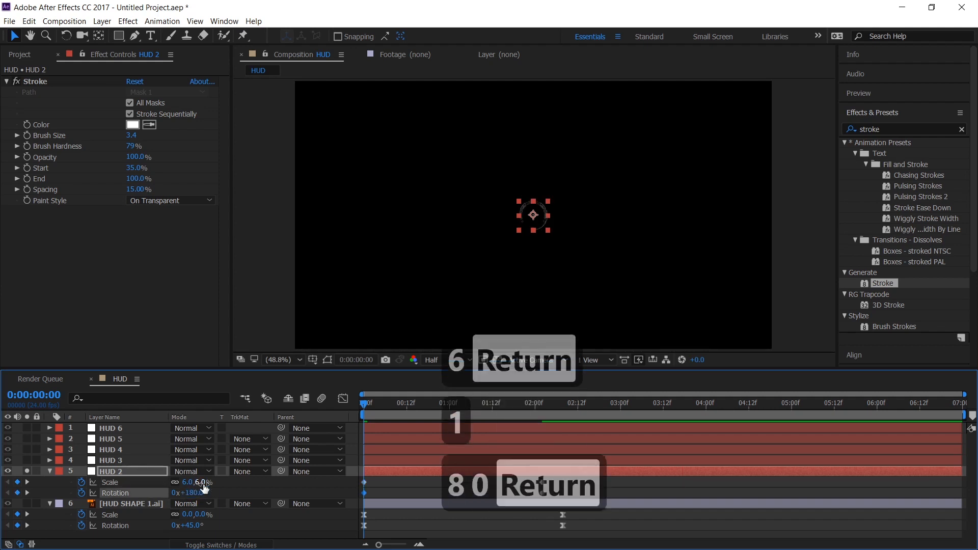
Apply Easy Ease to all of HUD 2's Scale and Rotation keyframes, then scrub through the animation and return to the start
drag(632, 482, 328, 502)
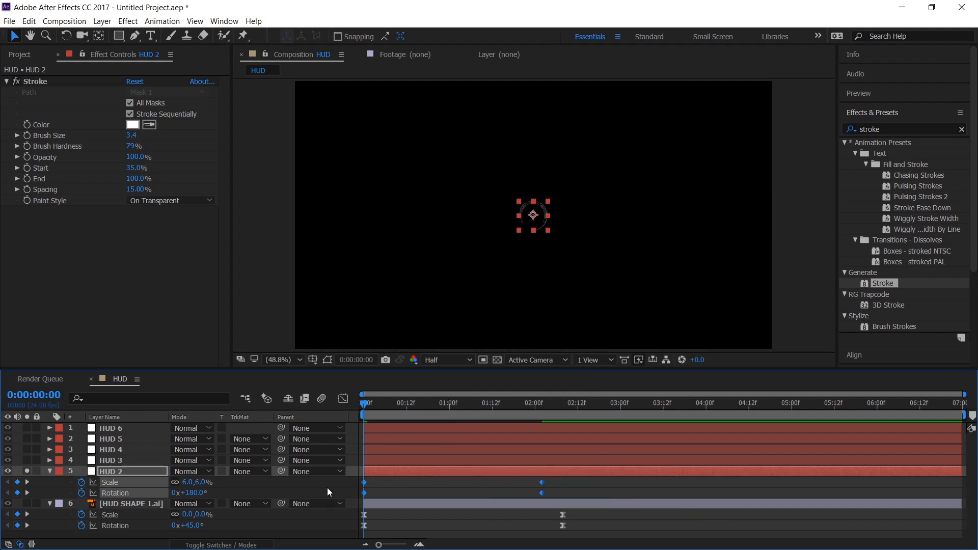
key(F9)
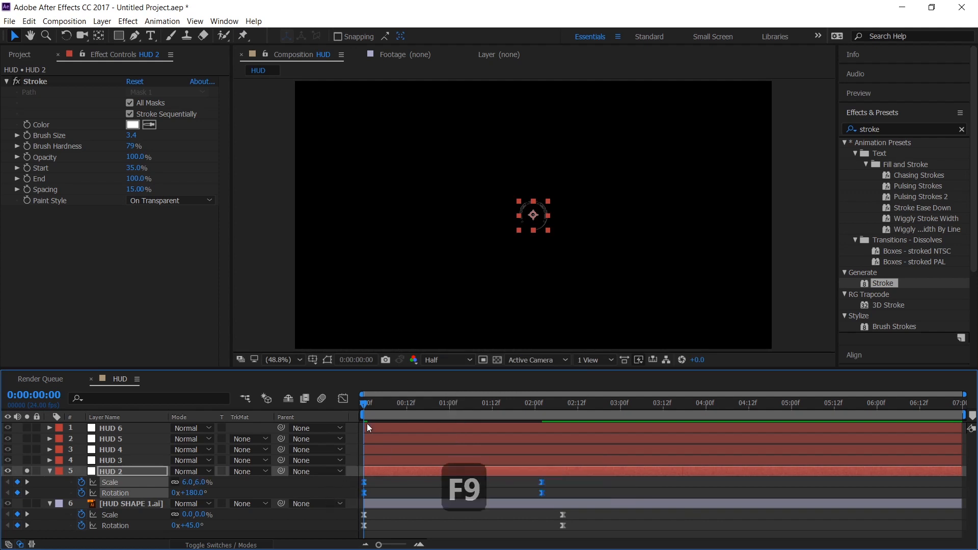
mouse_move(370, 406)
mouse_down()
mouse_move(582, 407)
mouse_move(363, 408)
mouse_up()
Switch the solo from HUD 2 to HUD 3, collapse the expanded properties of all layers and select HUD 3
click(25, 471)
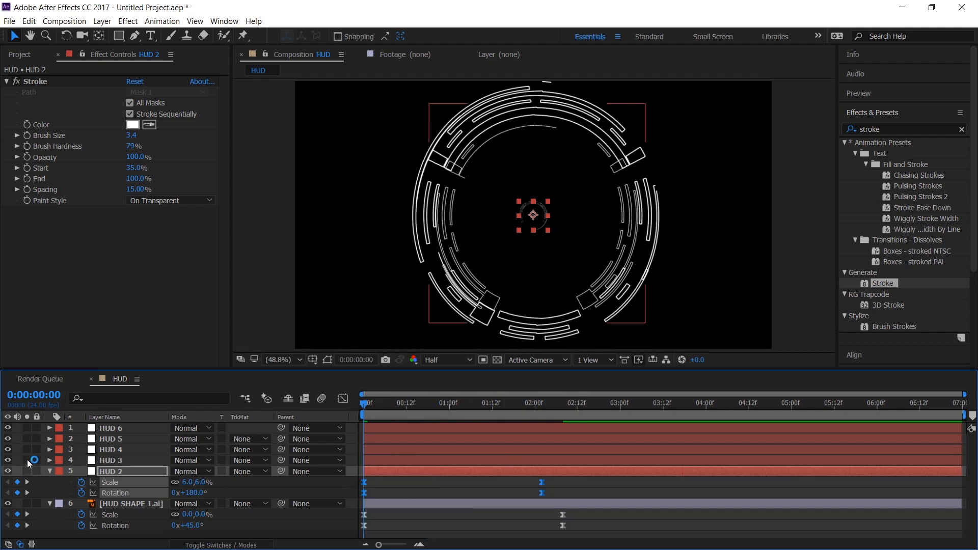
click(26, 460)
click(136, 463)
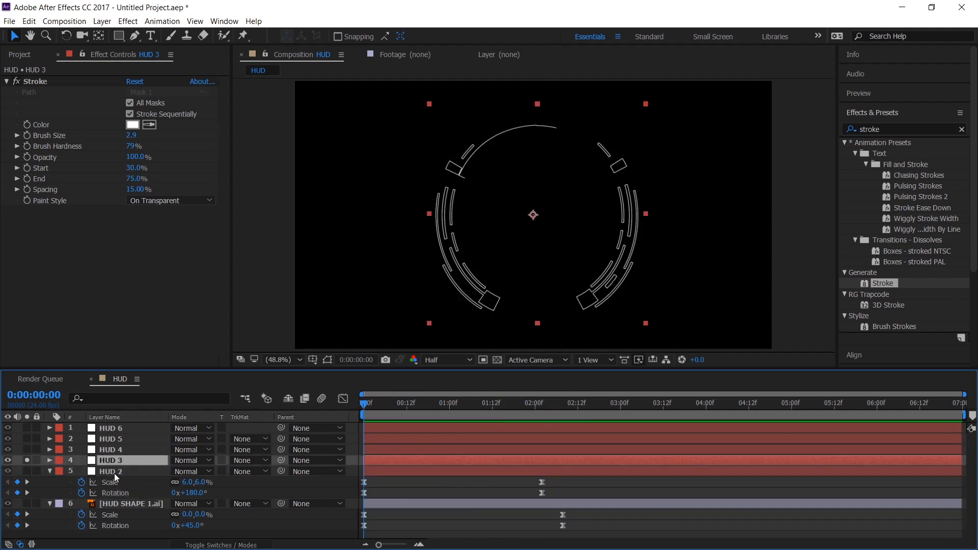
key(ctrl+shift+a)
key(s)
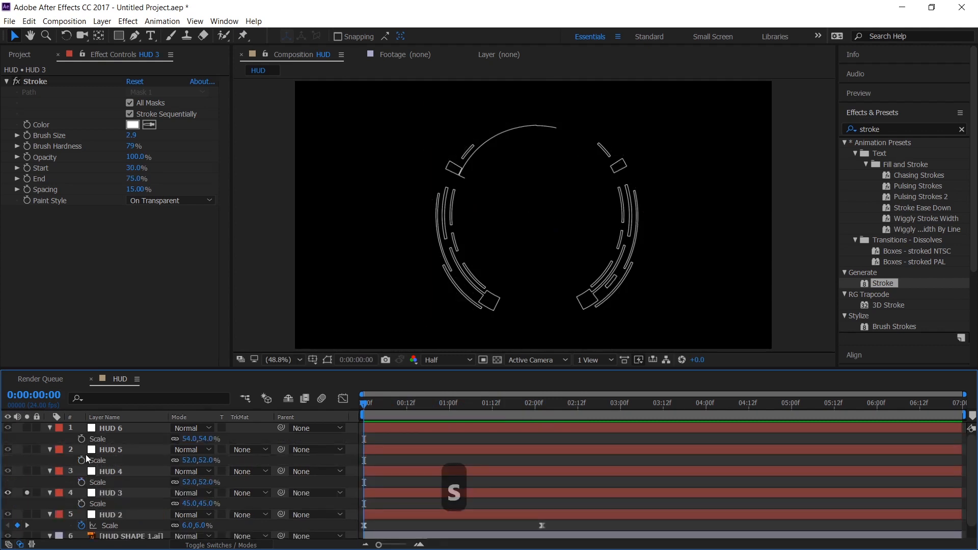
key(s)
click(116, 460)
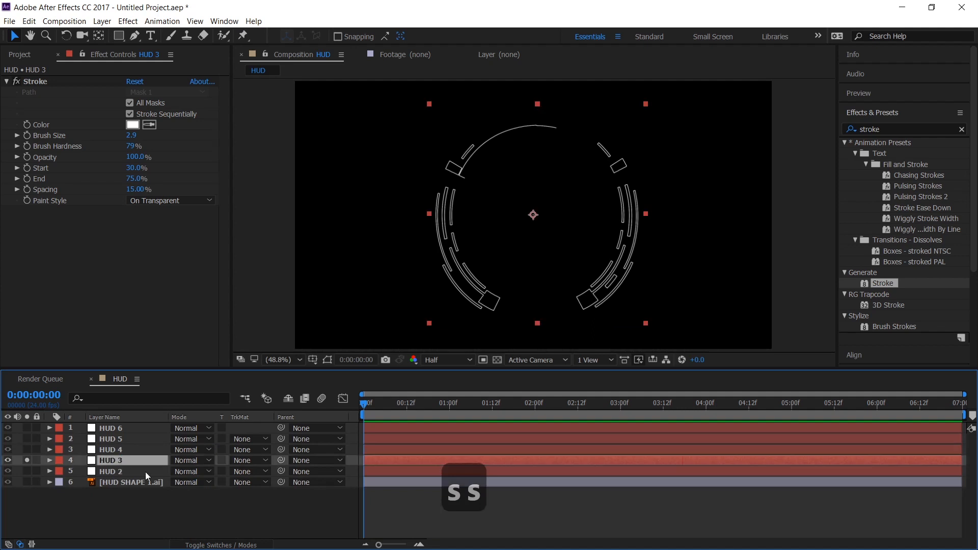
Keyframe HUD 3's Scale and Rotation and move both keyframes to just after the 03:00 mark
key(s)
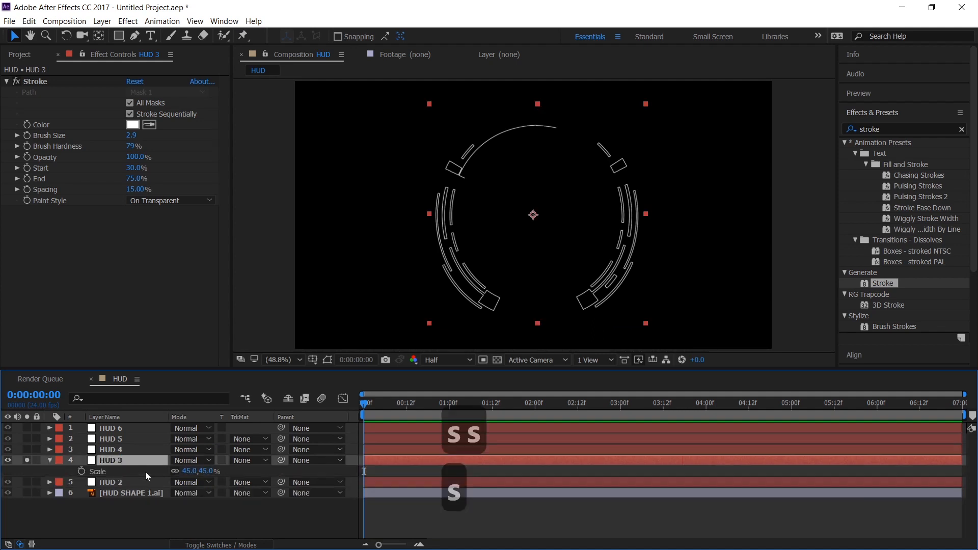
key(shift+r)
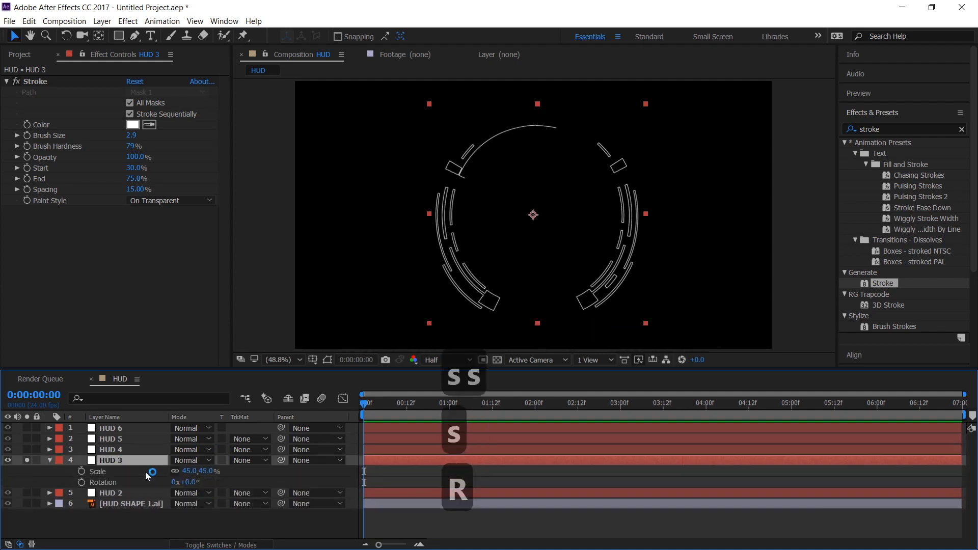
click(81, 471)
click(81, 482)
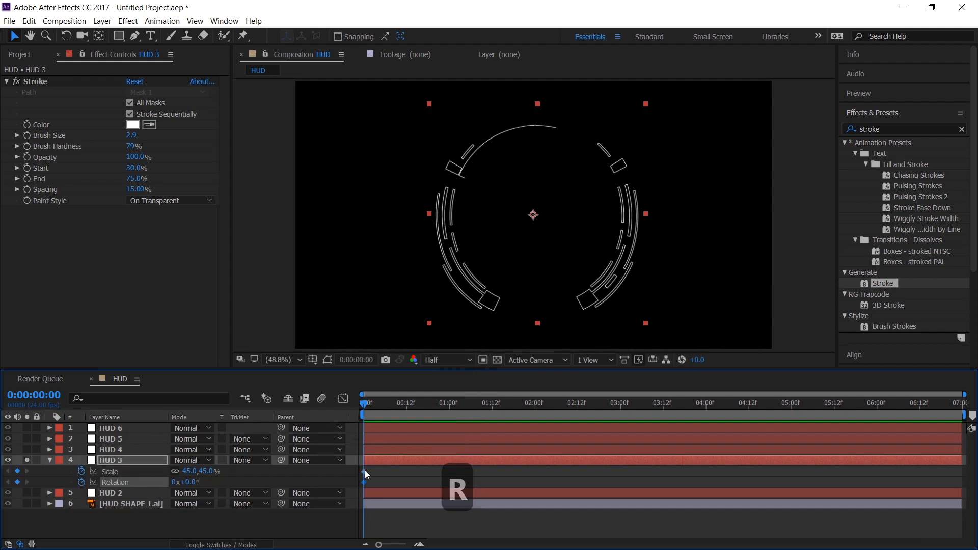
drag(358, 469, 630, 493)
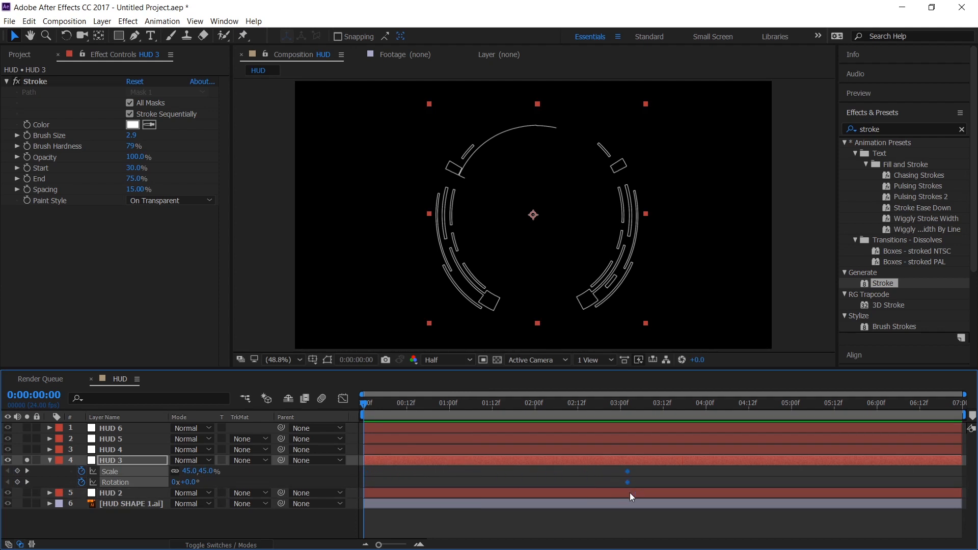
At the start of the timeline, set HUD 3's Scale to 20% and its Rotation to 75°
click(189, 472)
text(20)
key(Return)
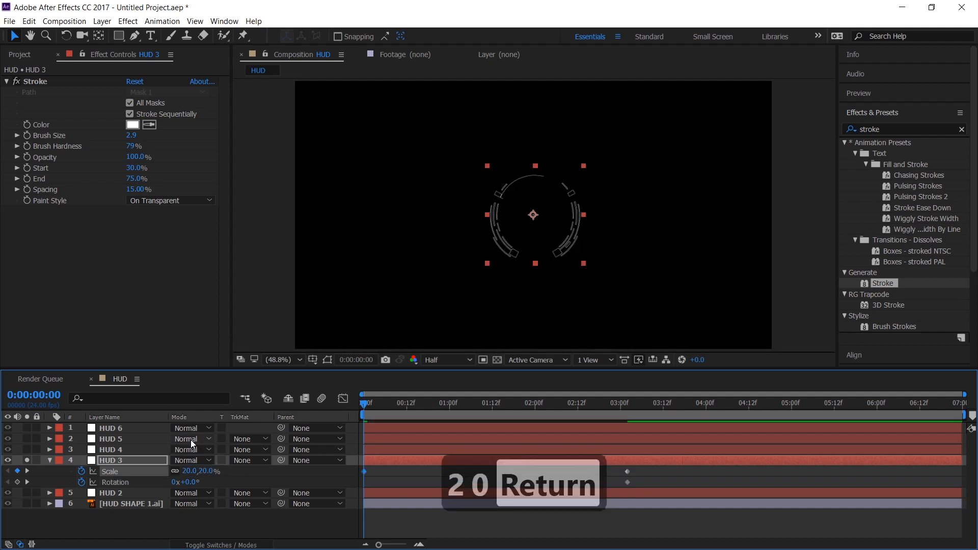
click(189, 481)
text(75)
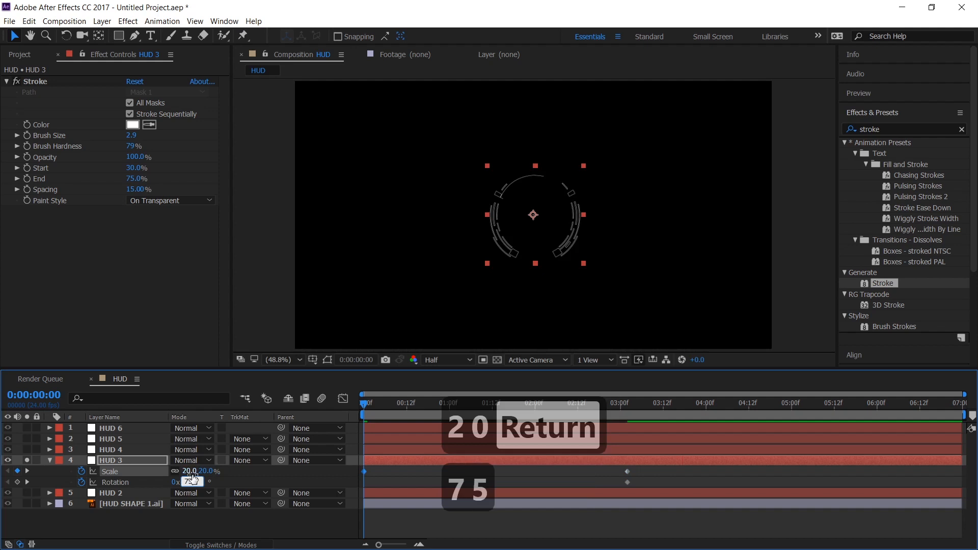
key(Return)
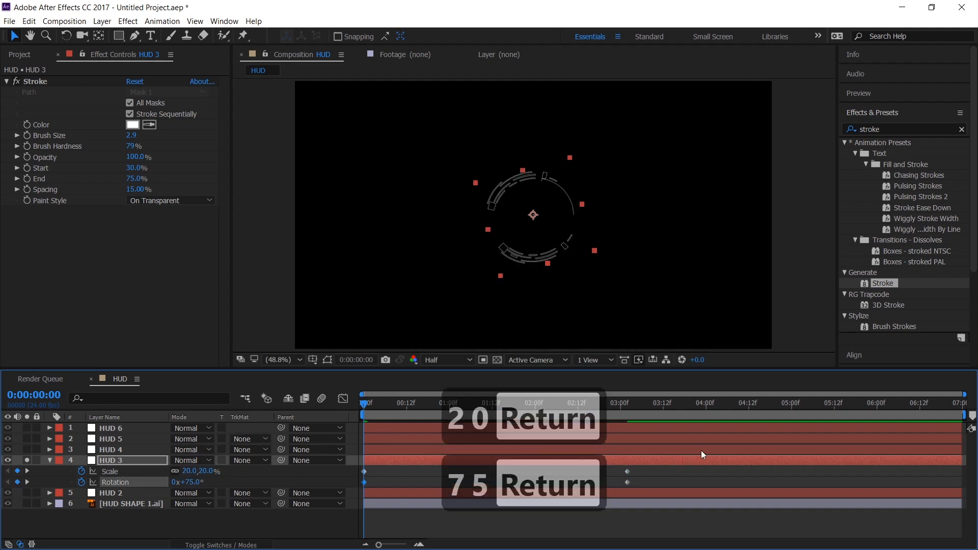
Apply Easy Ease to all of HUD 3's Scale and Rotation keyframes and scrub past the last keyframe to check the motion
drag(668, 475, 341, 482)
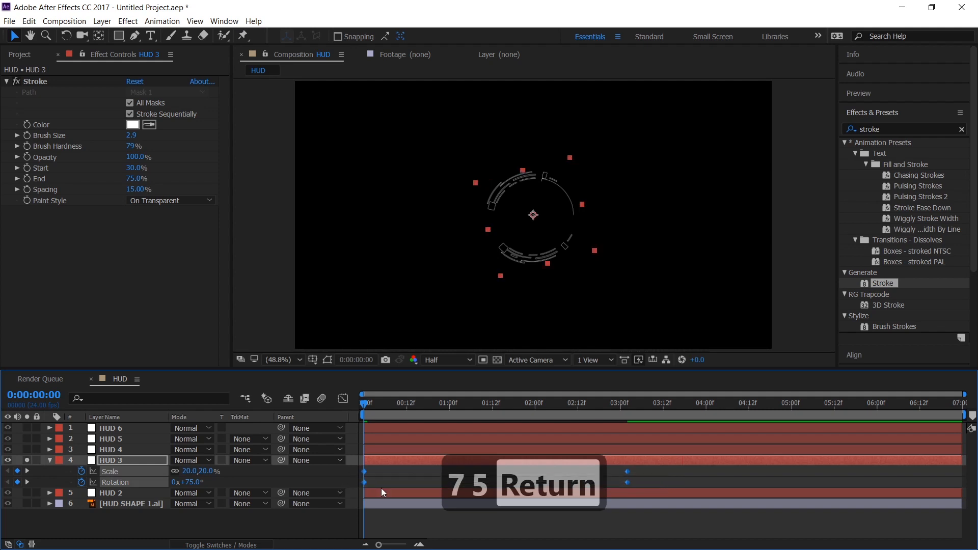
key(F9)
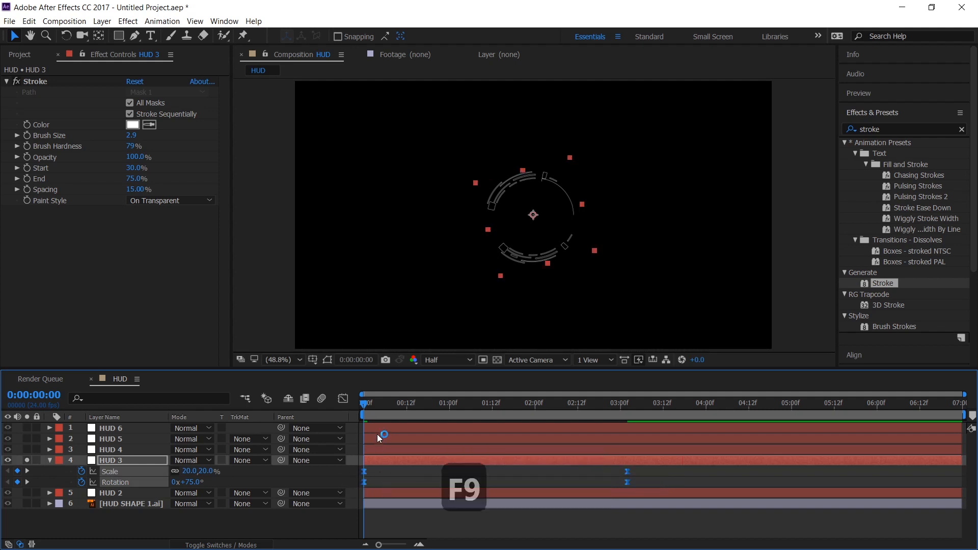
drag(376, 426, 686, 435)
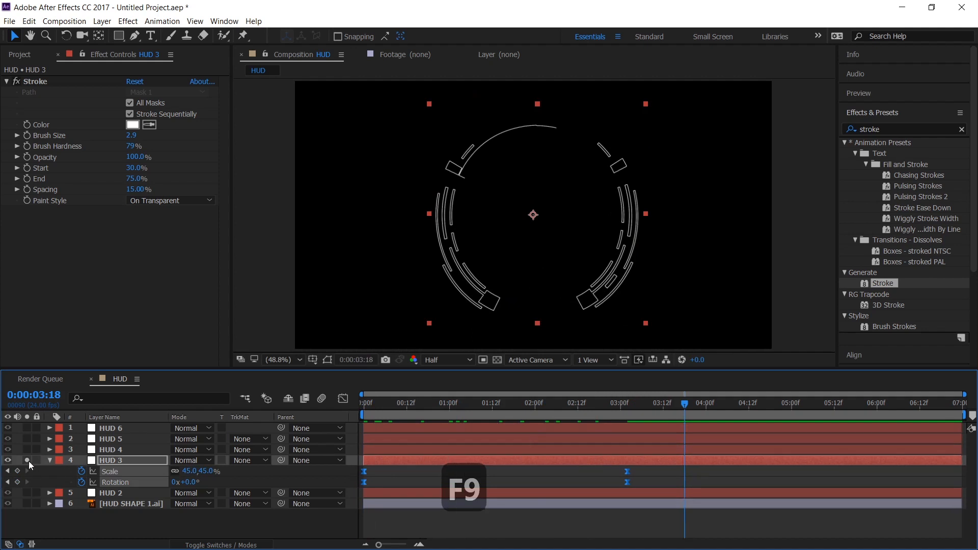
Unsolo HUD 3, solo and select HUD 4, and return the playhead to the start of the timeline
click(28, 460)
click(27, 449)
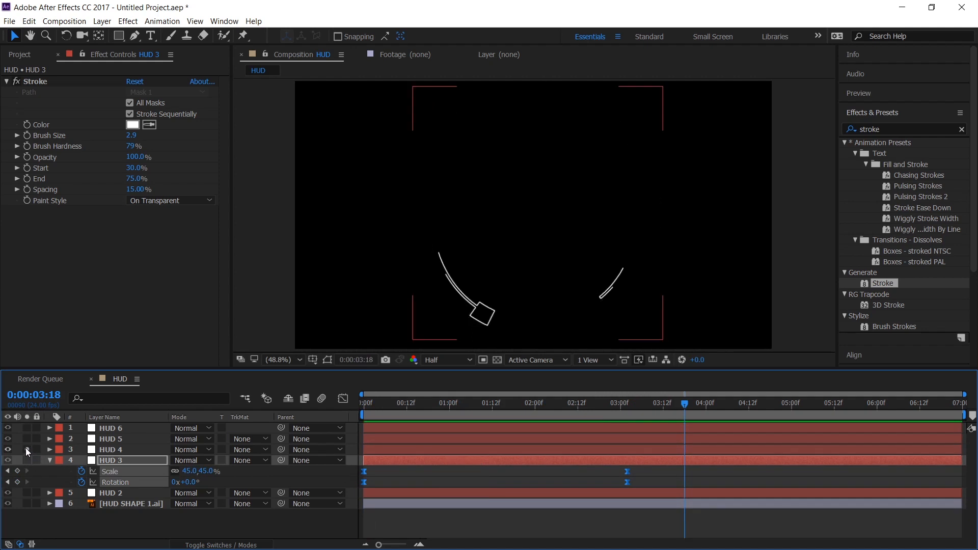
click(143, 451)
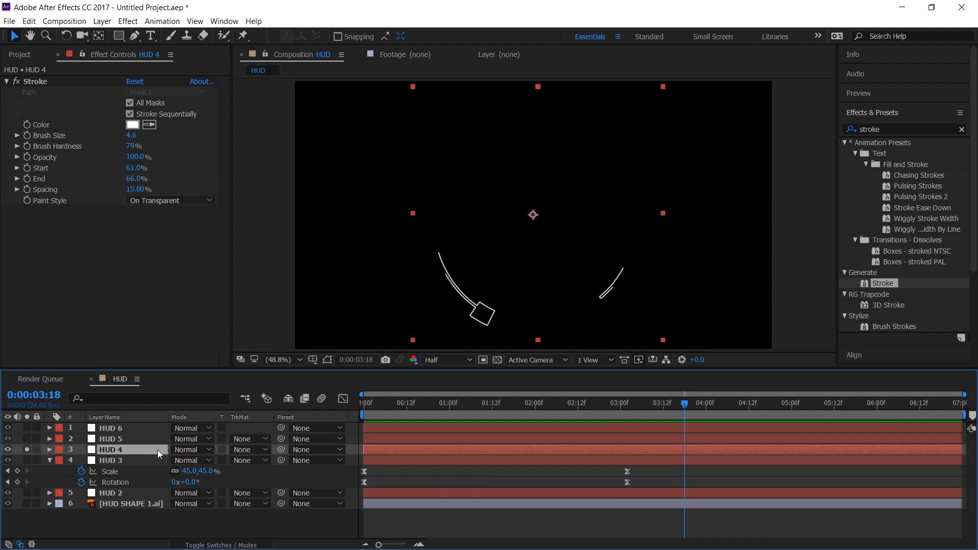
drag(427, 414, 279, 423)
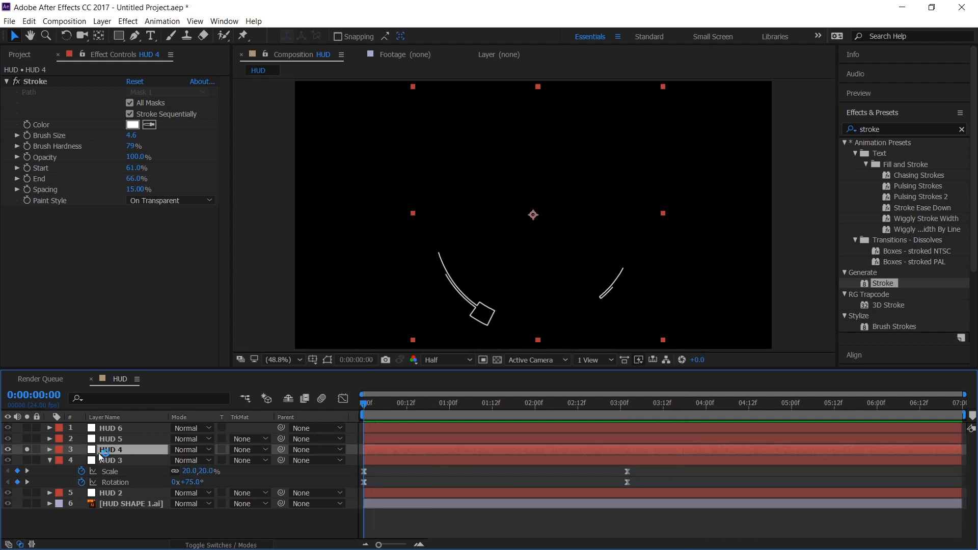
Keyframe HUD 4's Scale, move that keyframe to the 02:00 mark and set the Scale to 0% at the start
key(s)
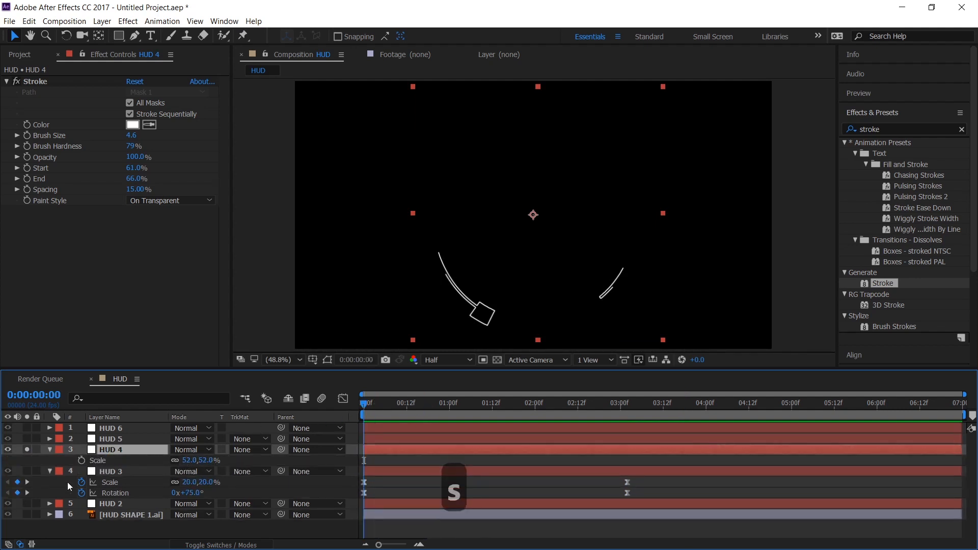
click(81, 461)
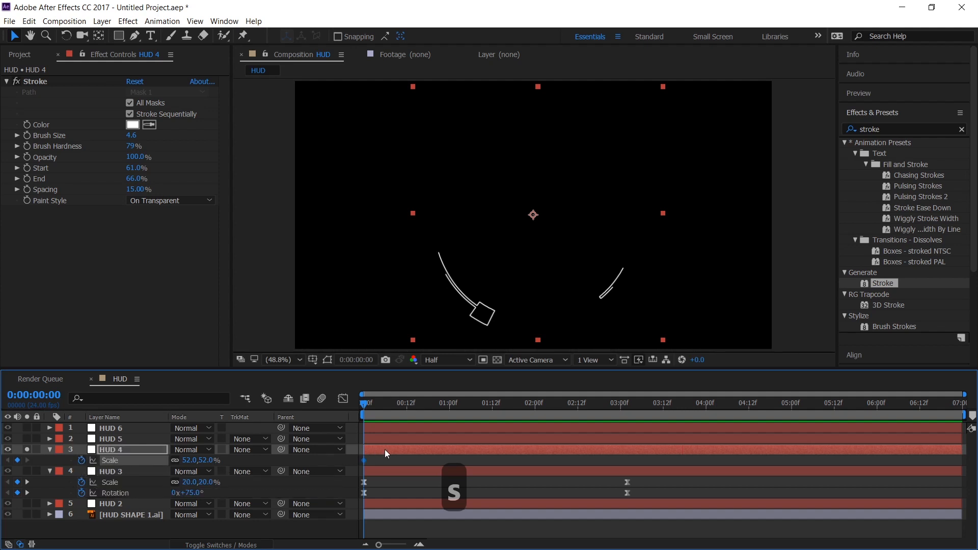
drag(367, 460, 533, 466)
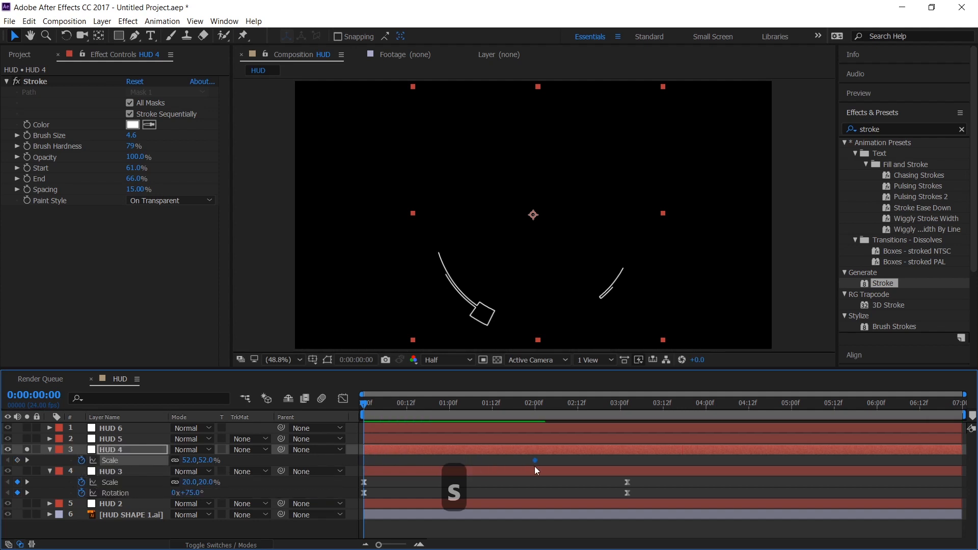
click(193, 459)
text(0)
key(Return)
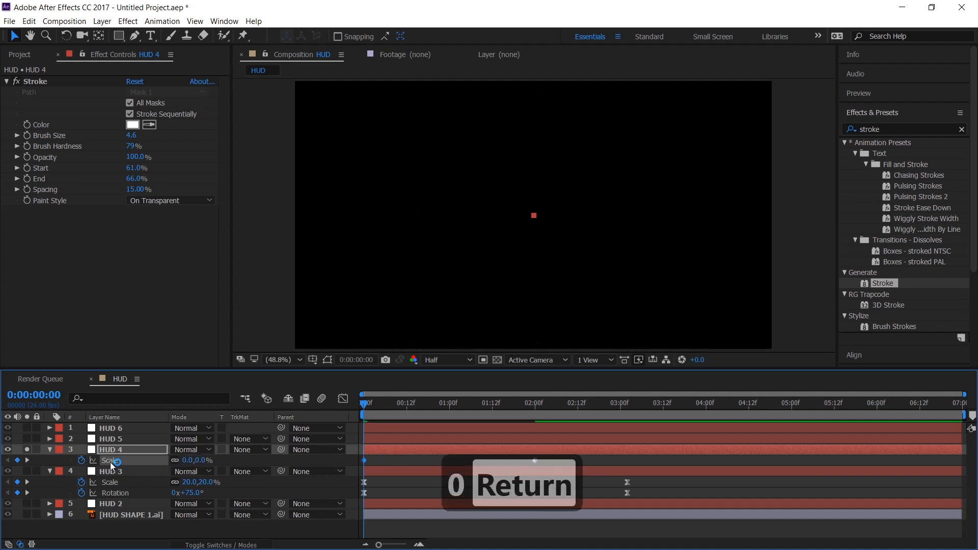
Keyframe HUD 4's Rotation, move that keyframe midway between 02:12 and 03:00, and set the Rotation to 25° at the start
key(r)
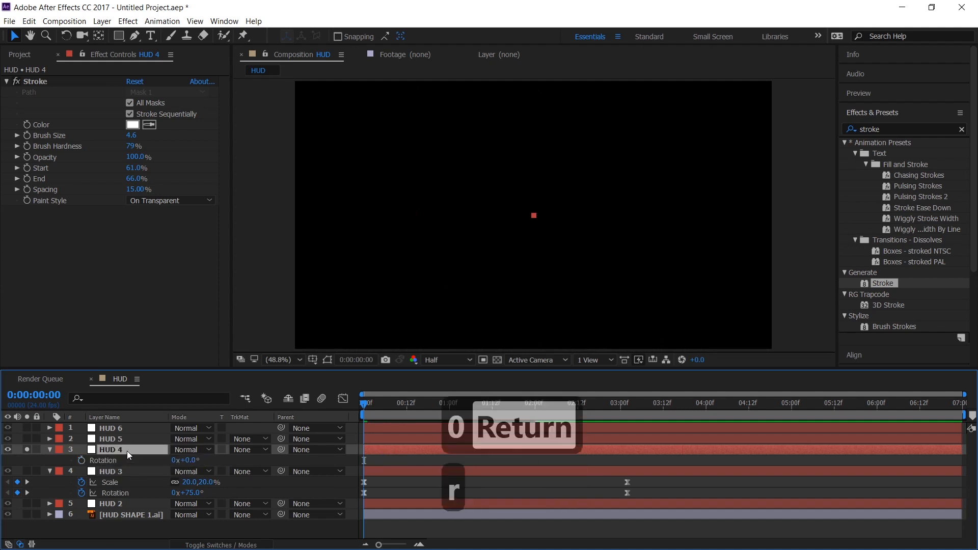
click(82, 460)
drag(365, 460, 599, 460)
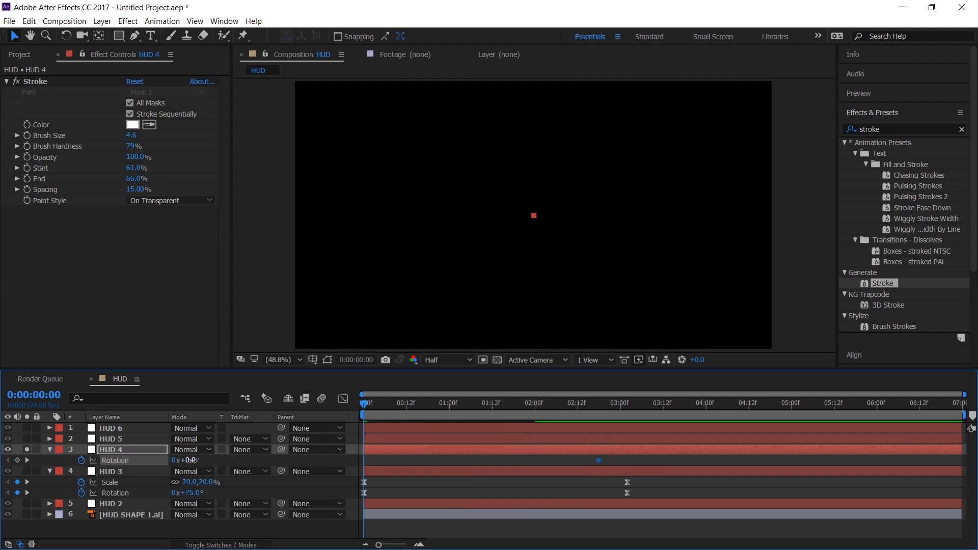
click(192, 460)
text(25)
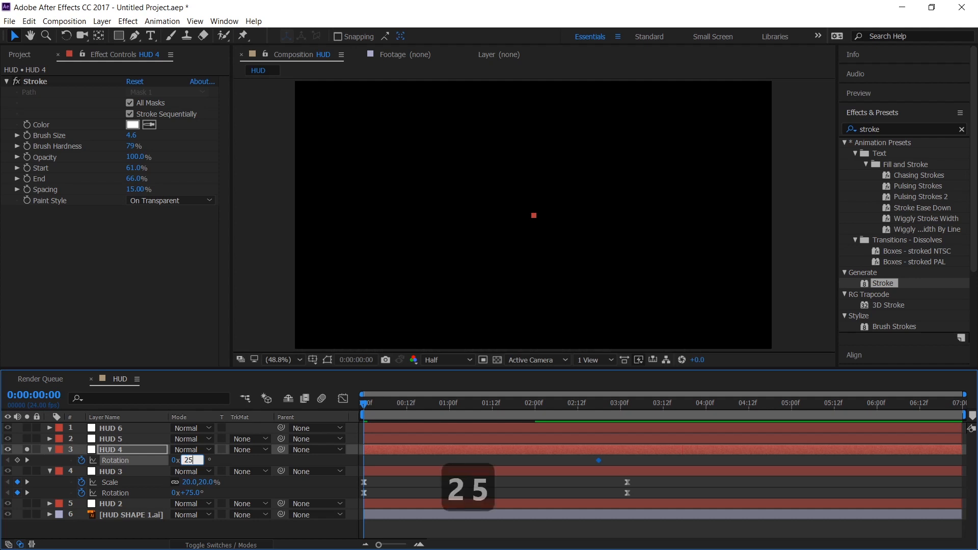
key(Return)
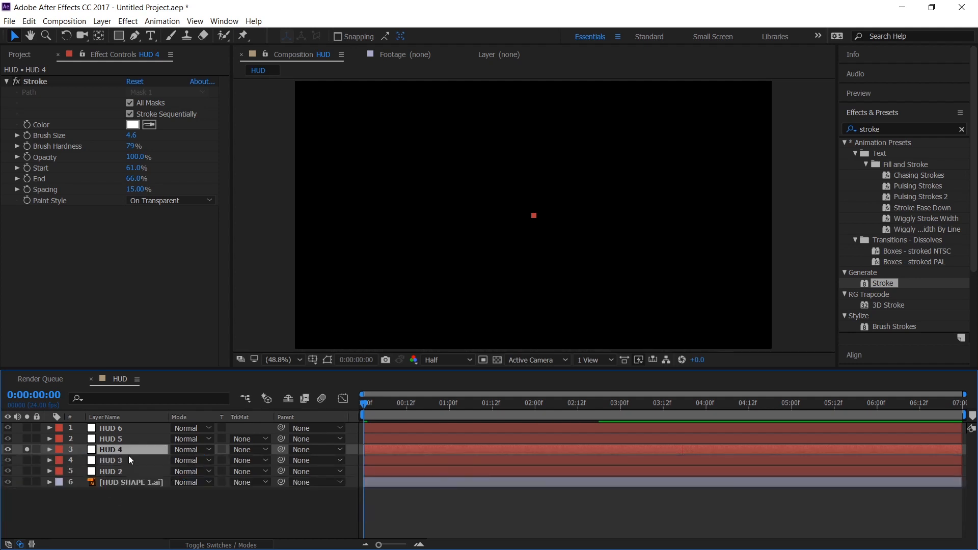
Preview the soloed HUD 4 animation from the start and stop playback
click(403, 445)
key(space)
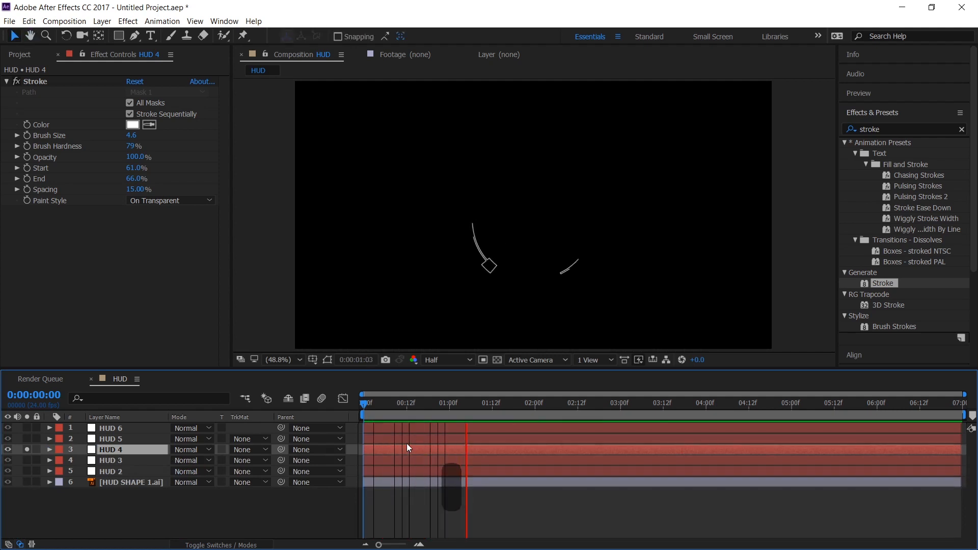
key(space)
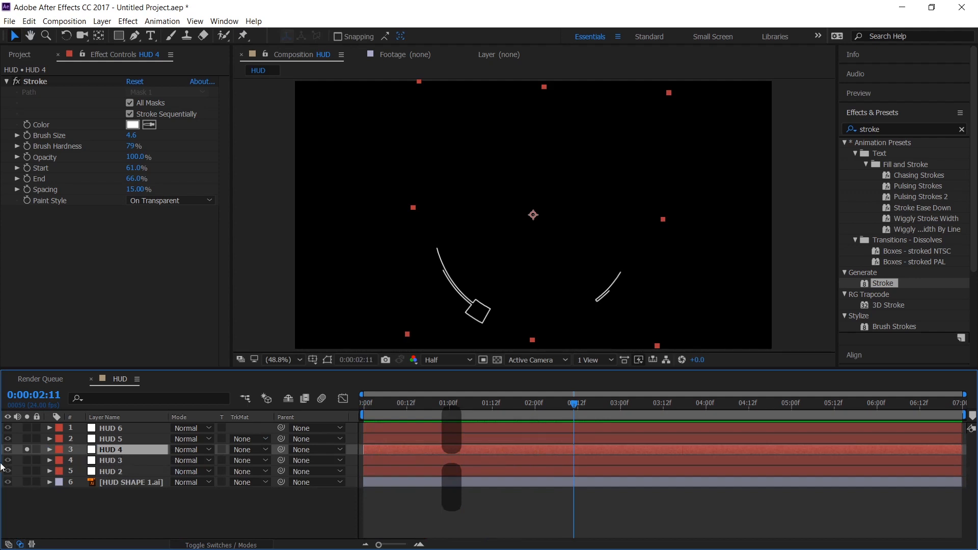
Return the playhead to the start of the timeline and unsolo HUD 4
click(387, 410)
mouse_move(383, 413)
mouse_down()
mouse_move(371, 430)
mouse_move(597, 433)
mouse_move(179, 442)
mouse_up()
click(27, 449)
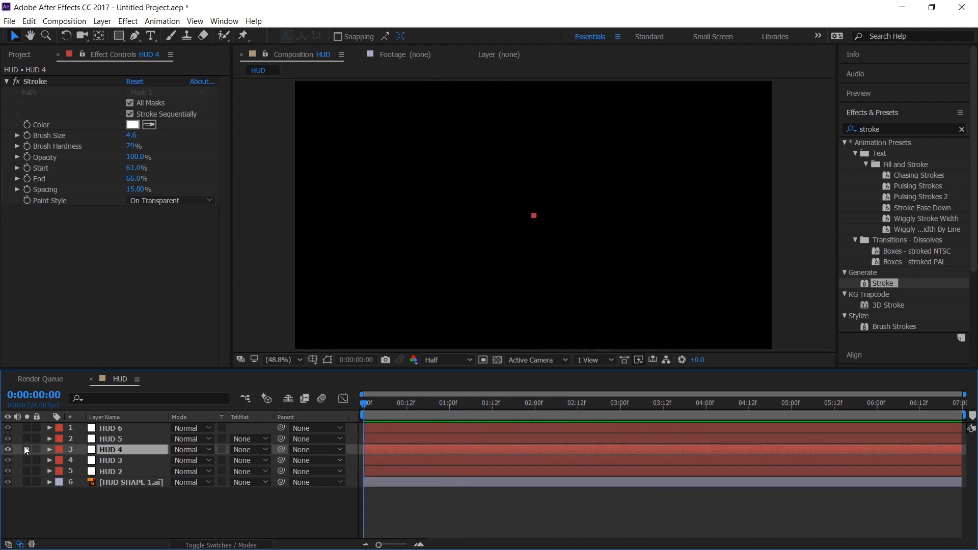
Solo HUD 5, keyframe its Scale and Rotation, and move both keyframes to just before the 04:00 mark
click(27, 439)
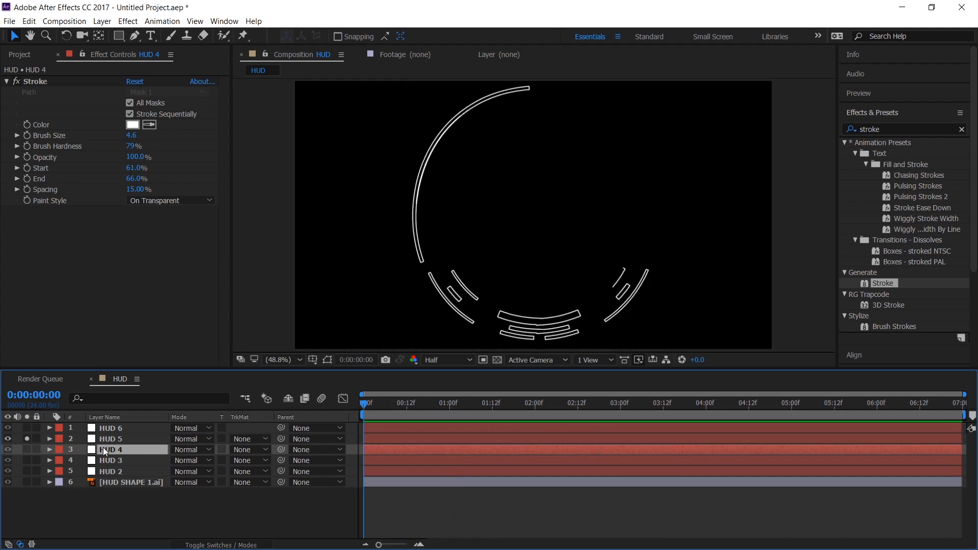
click(120, 438)
key(s)
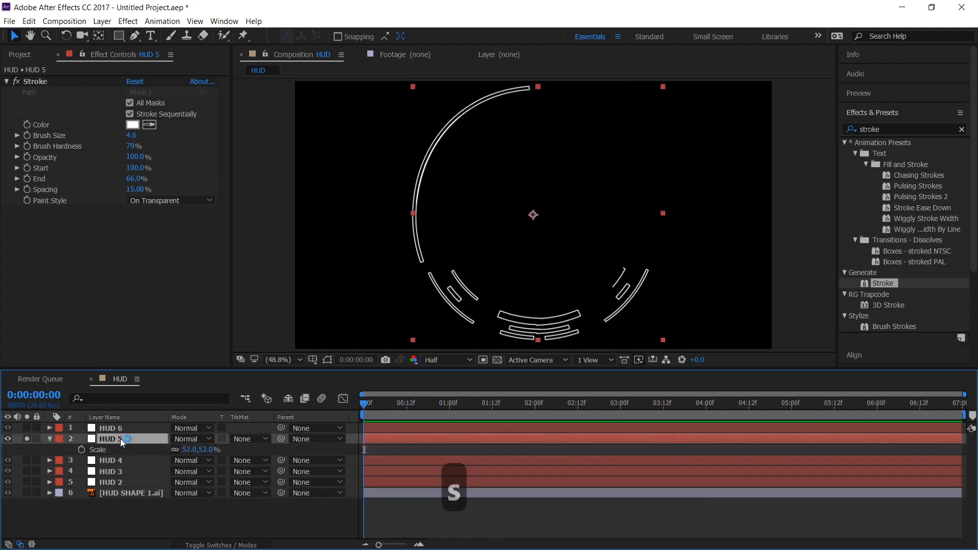
key(shift+r)
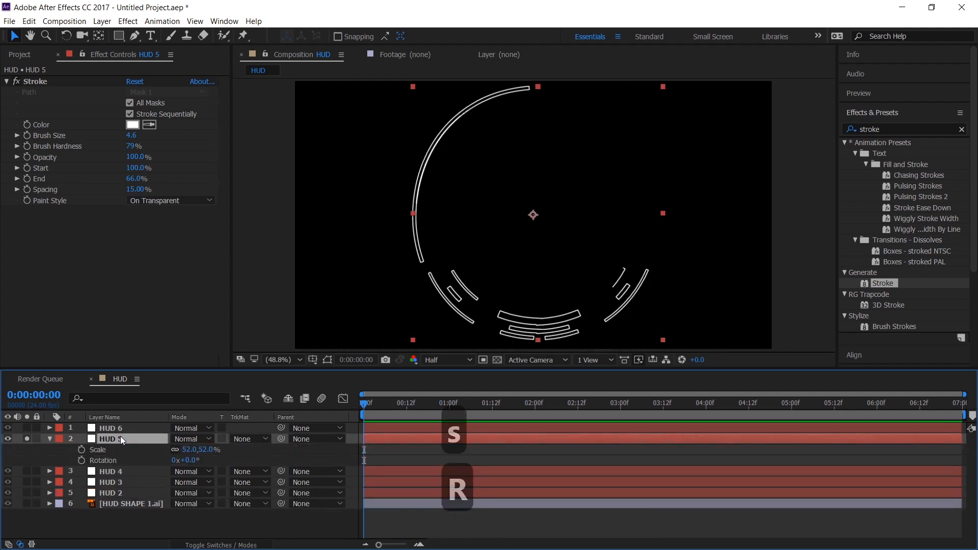
click(82, 449)
click(81, 460)
drag(367, 446, 705, 453)
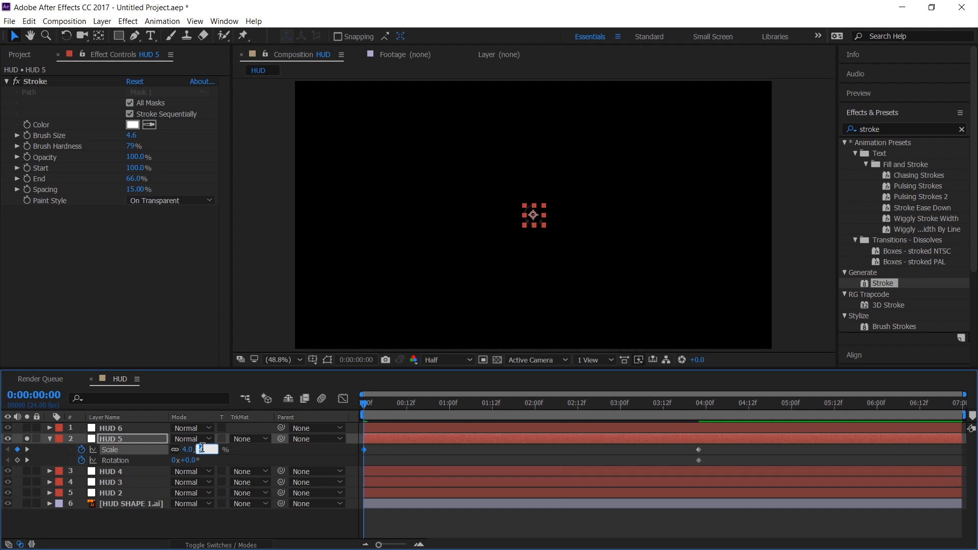
Set HUD 5's Scale to 4% and its Rotation to 125° at the start of the timeline
text(4)
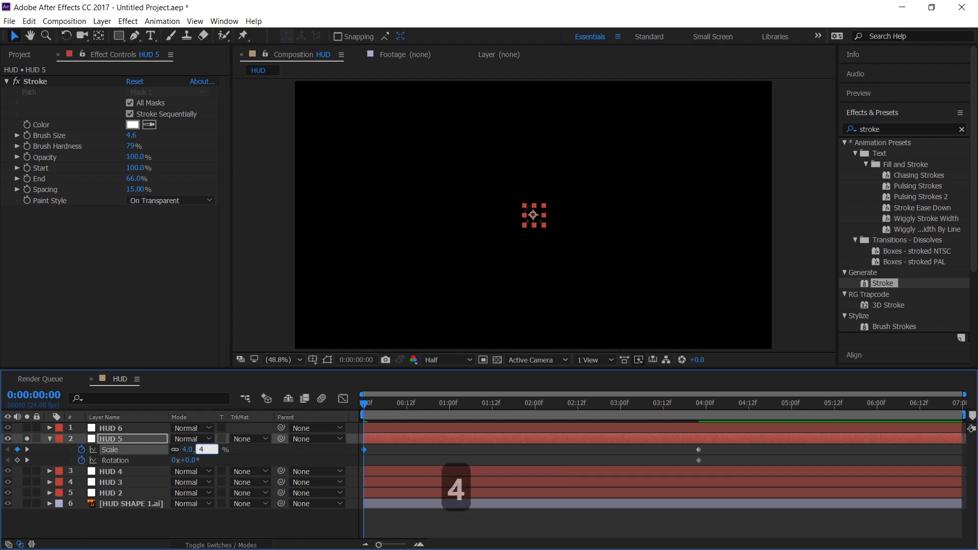
key(Return)
click(192, 461)
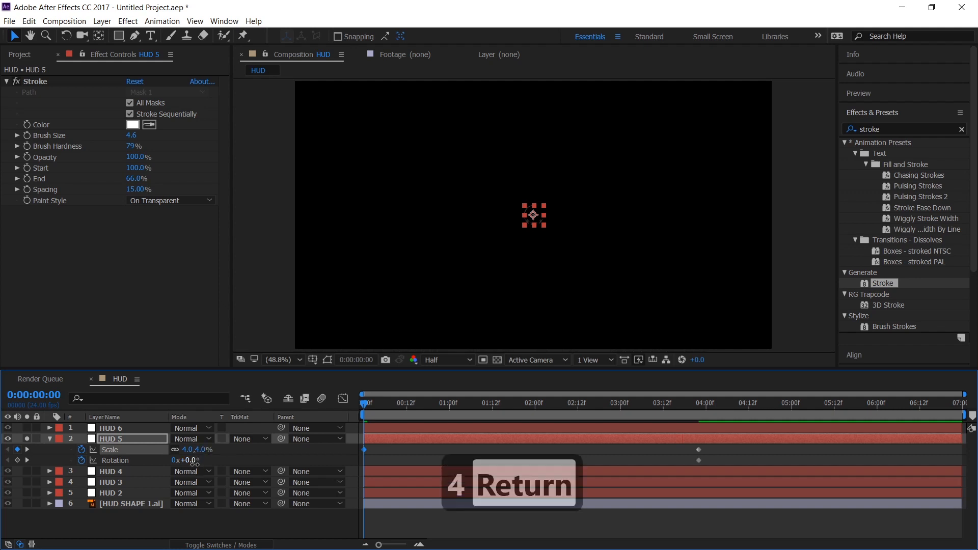
text(125)
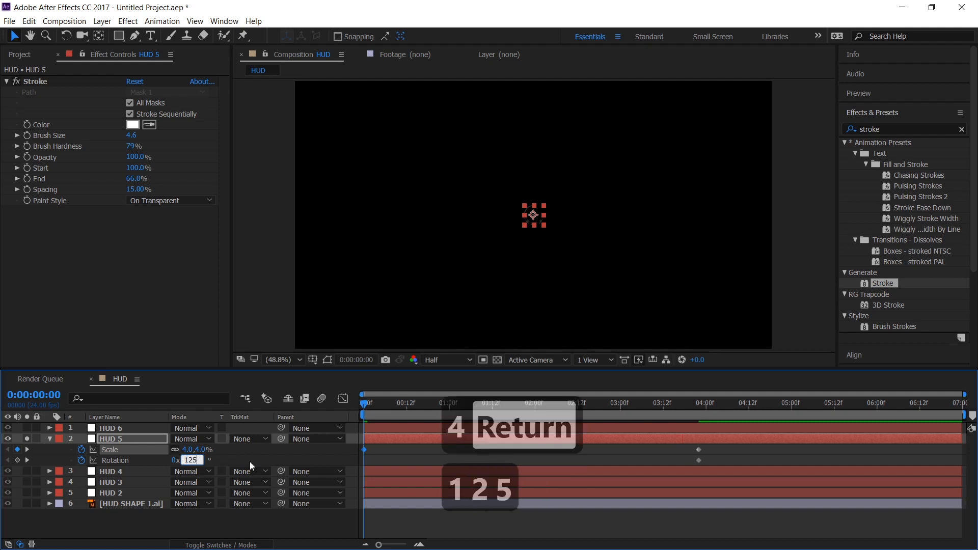
key(Return)
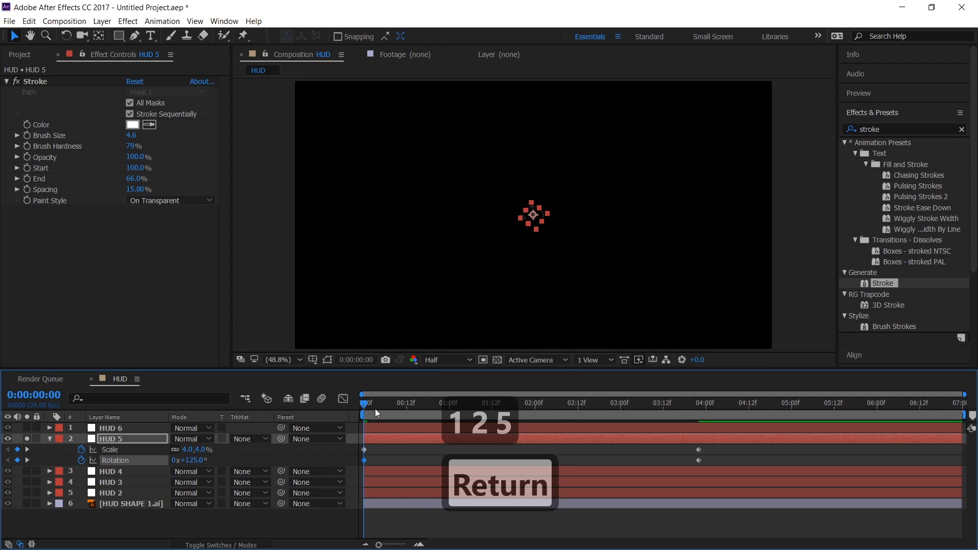
Apply Easy Ease to all of HUD 5's Scale and Rotation keyframes, then collapse and unsolo the layer
drag(727, 454, 344, 461)
key(F9)
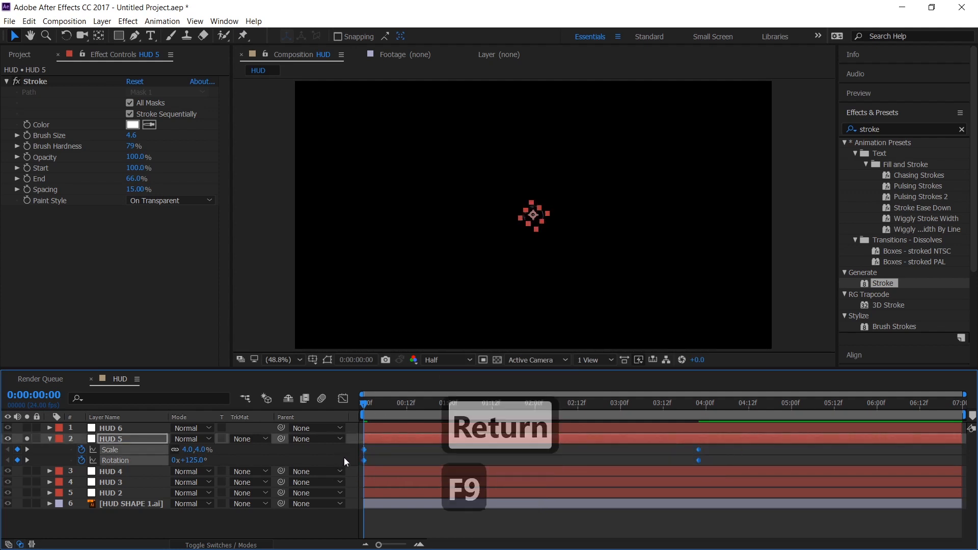
drag(369, 408, 320, 417)
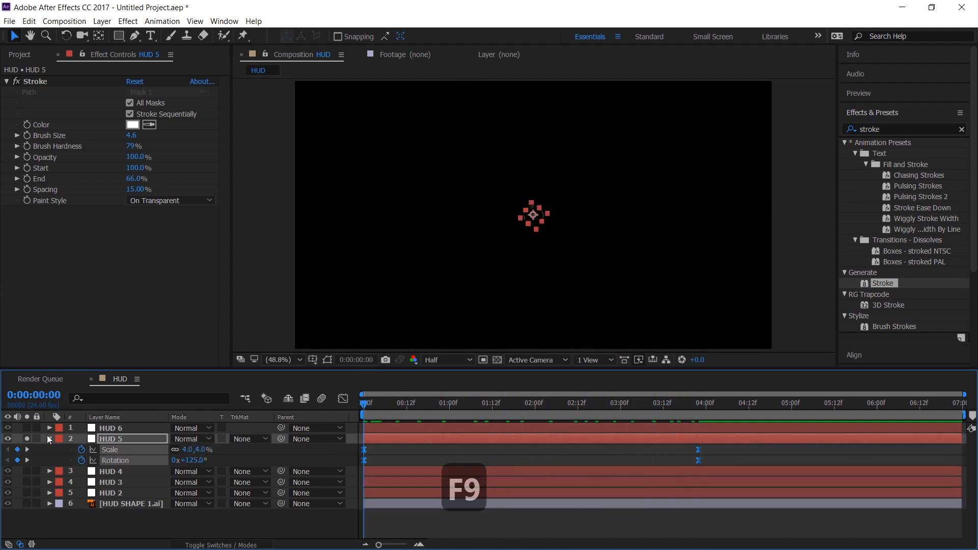
click(49, 438)
key(KP_0)
key(Return)
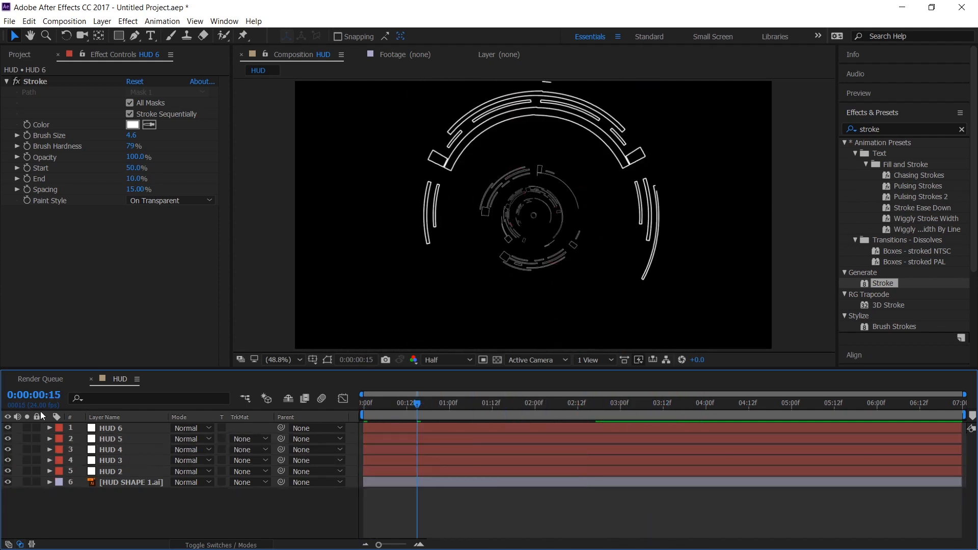
Solo HUD 6, keyframe its Scale and Rotation, and move both keyframes to shortly after the 02:12 mark
click(27, 428)
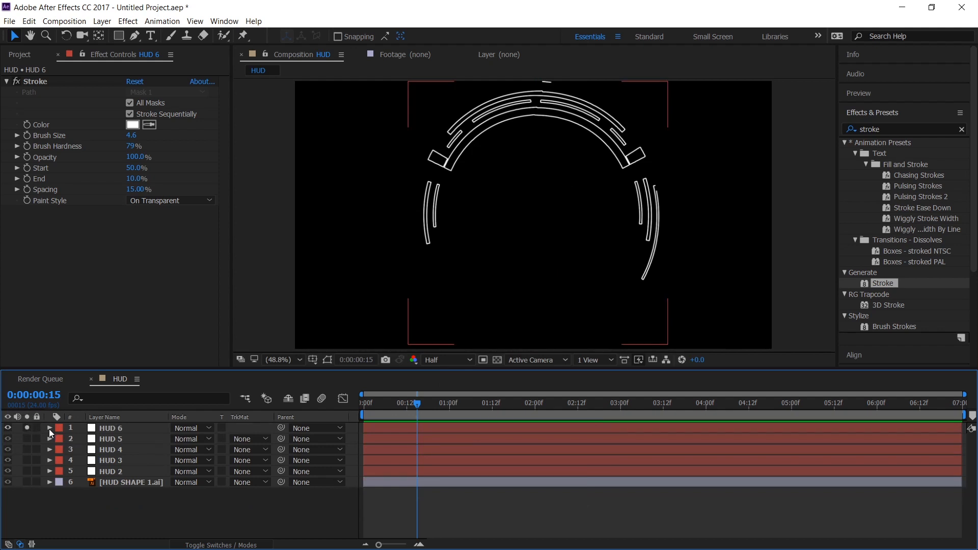
click(92, 429)
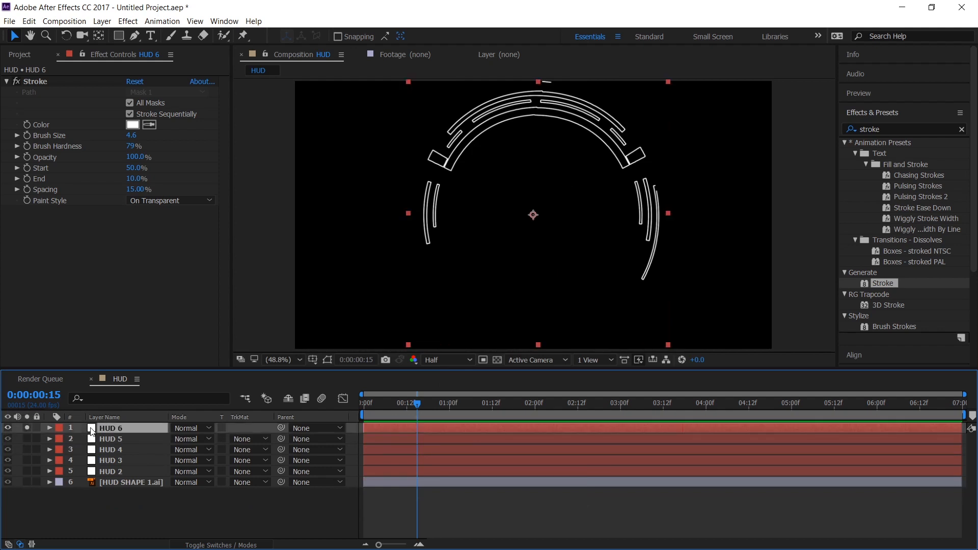
key(s)
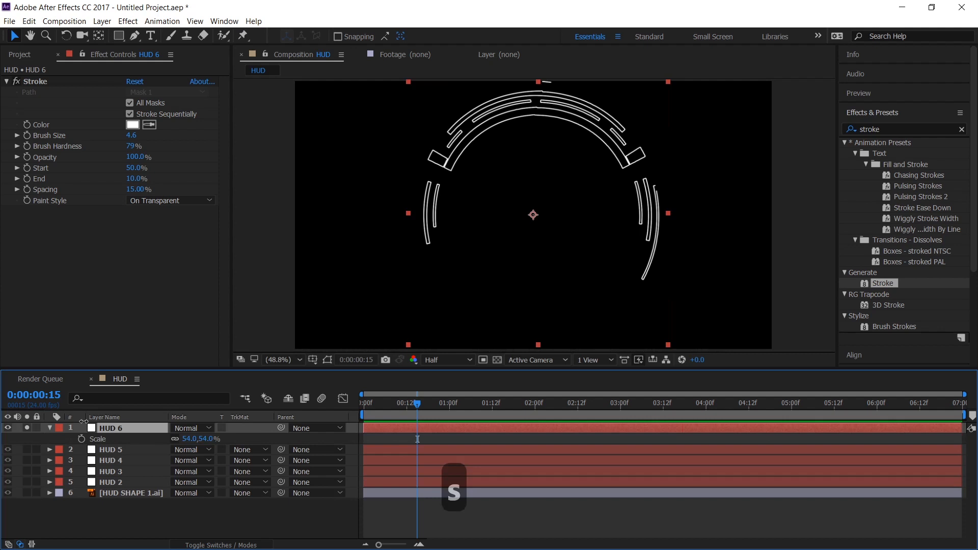
key(shift+r)
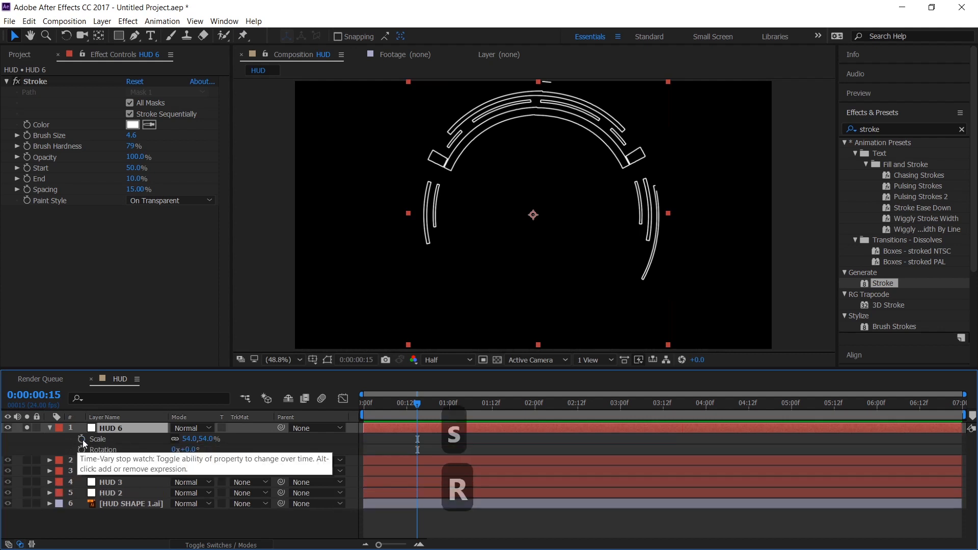
click(81, 439)
click(81, 449)
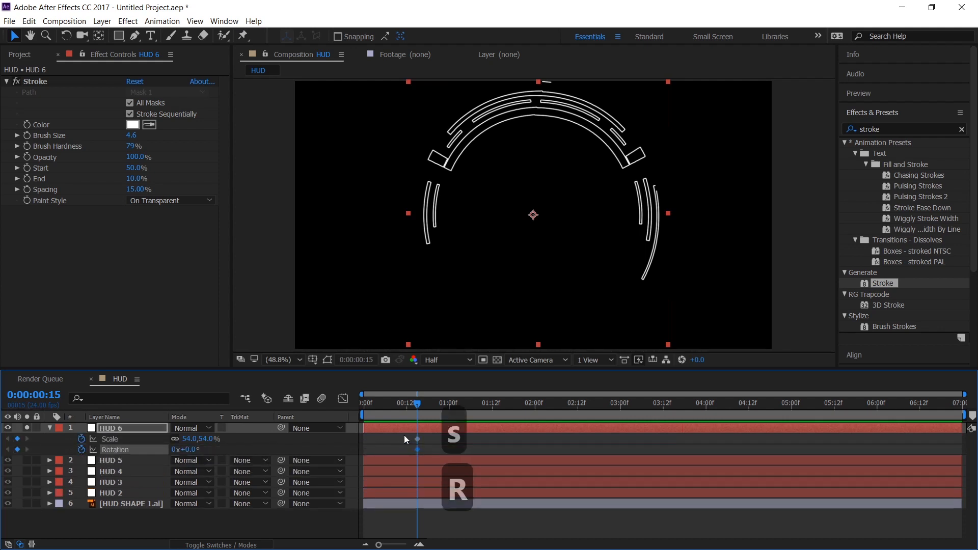
drag(404, 436, 444, 443)
drag(557, 442, 592, 444)
Set HUD 6's Scale to 4% and Rotation to 98° at the start of the timeline, and unsolo the layer
key(Home)
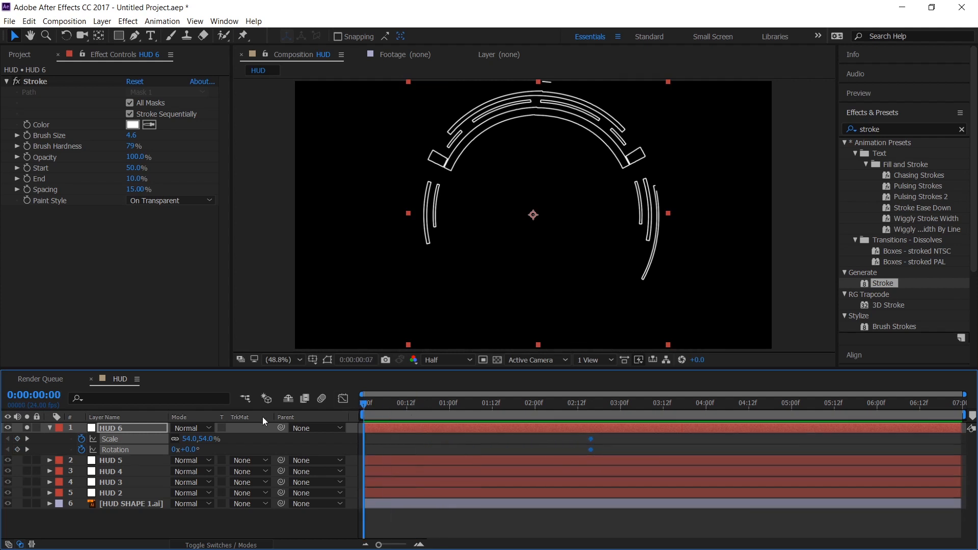
click(205, 439)
text(4)
key(Return)
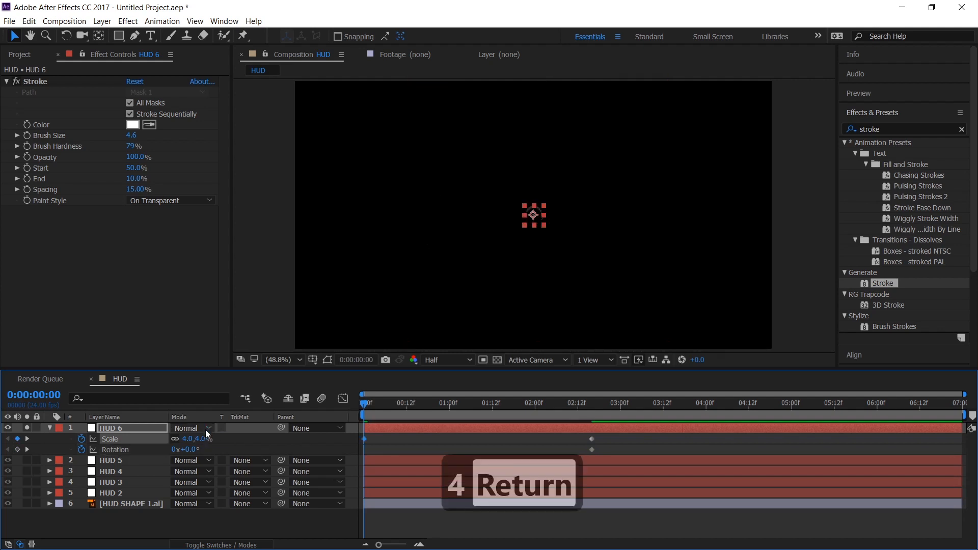
click(191, 449)
text(98)
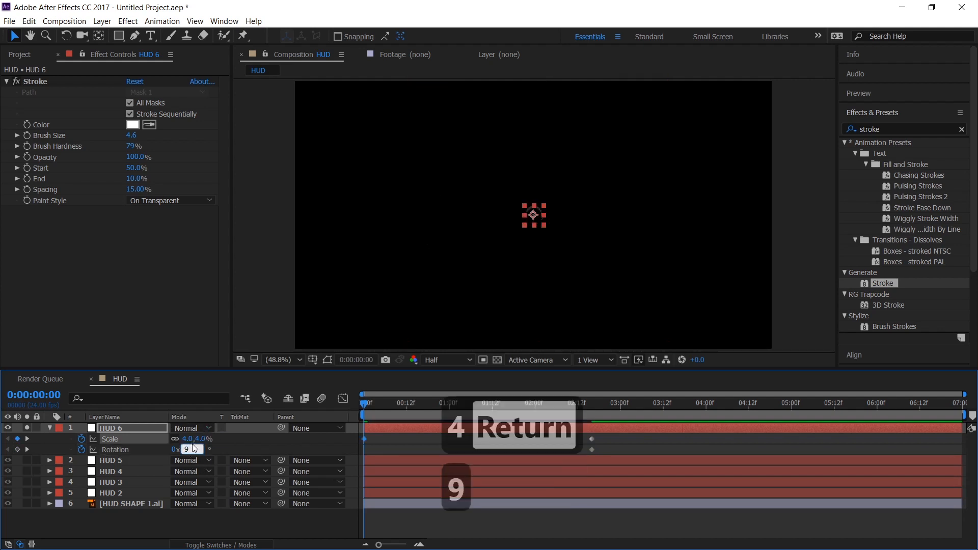
key(Return)
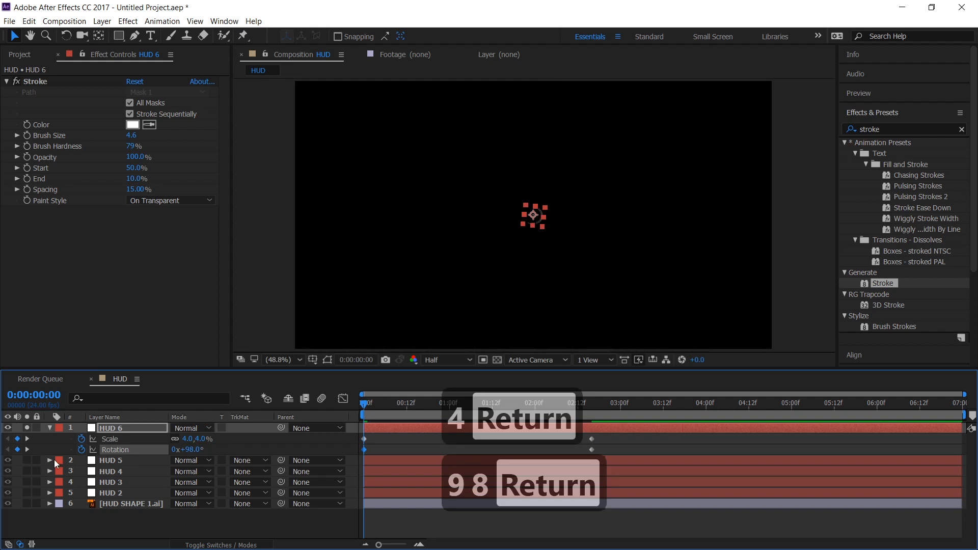
click(30, 427)
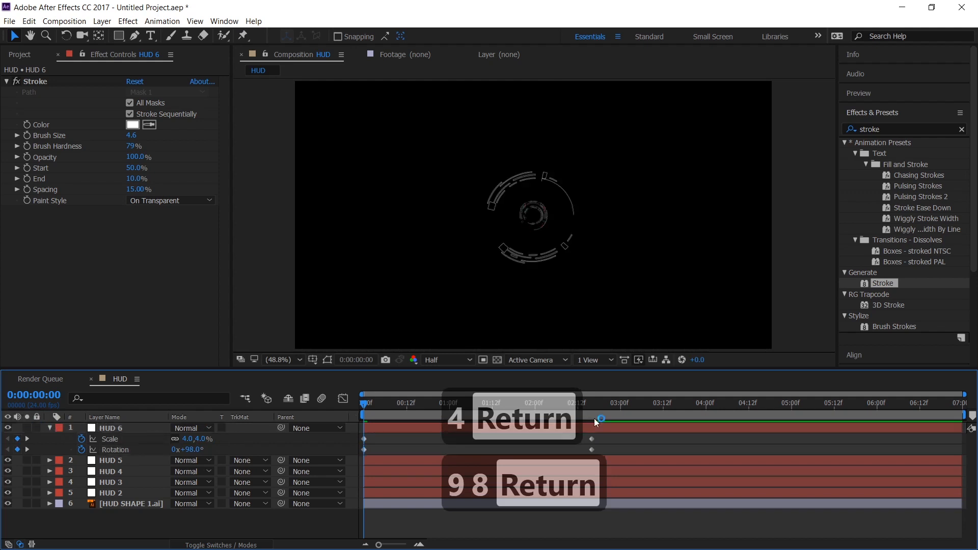
Apply Easy Ease to all HUD 6 keyframes and reshape their speed curves to start slowly and peak shortly before the last keyframes
drag(628, 437, 335, 458)
key(F9)
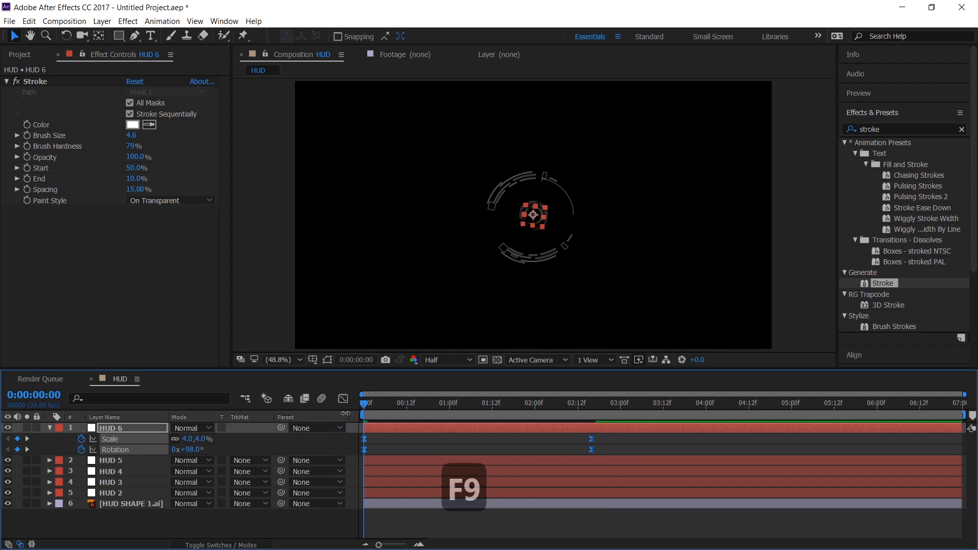
click(343, 398)
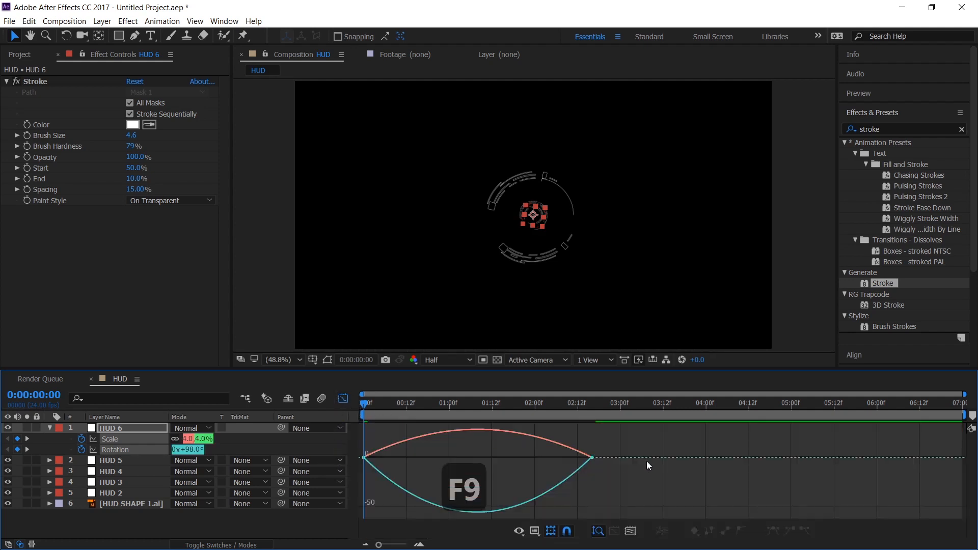
drag(661, 444, 265, 512)
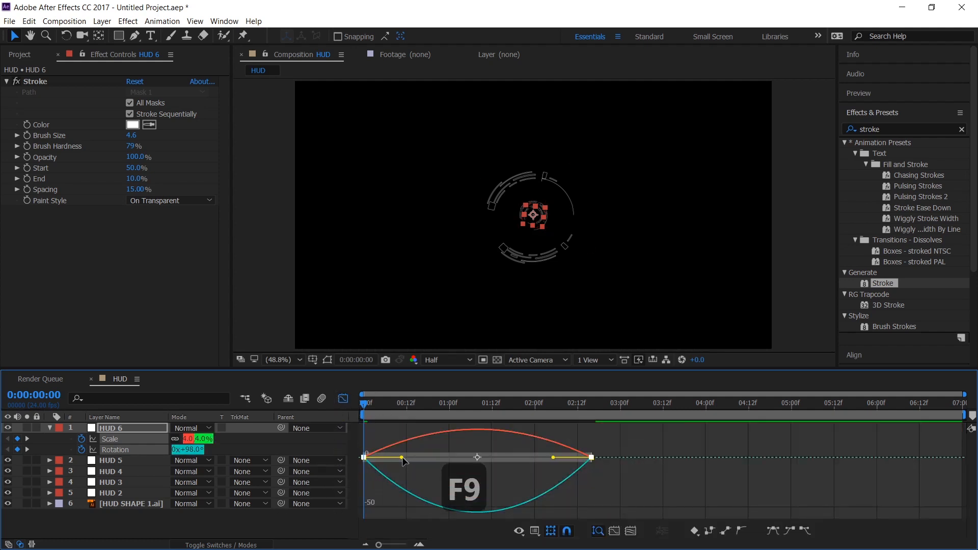
drag(402, 457, 462, 457)
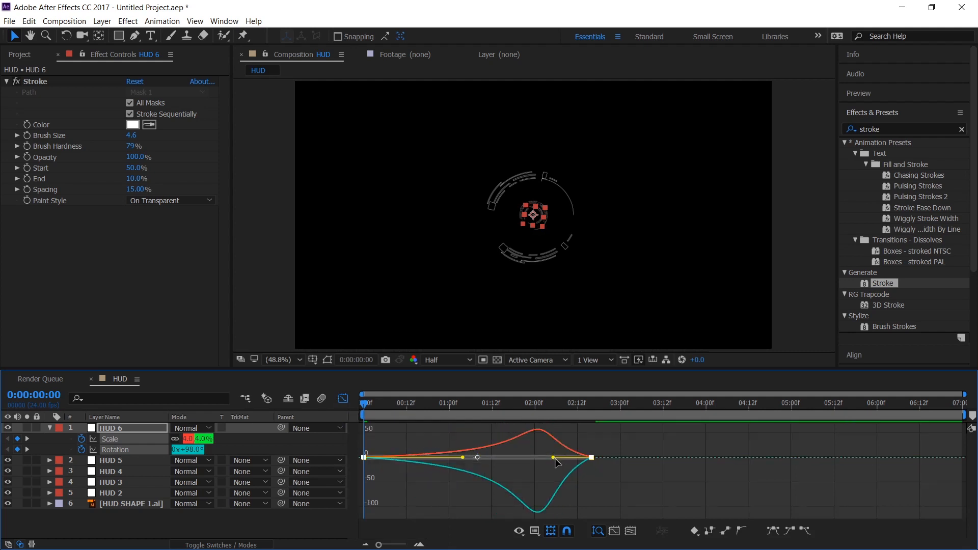
drag(553, 457, 566, 459)
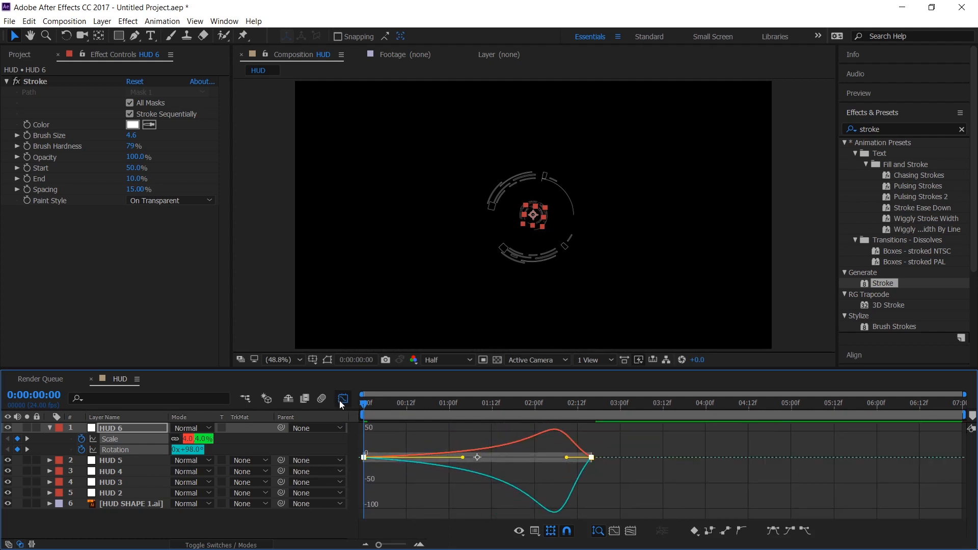
click(342, 399)
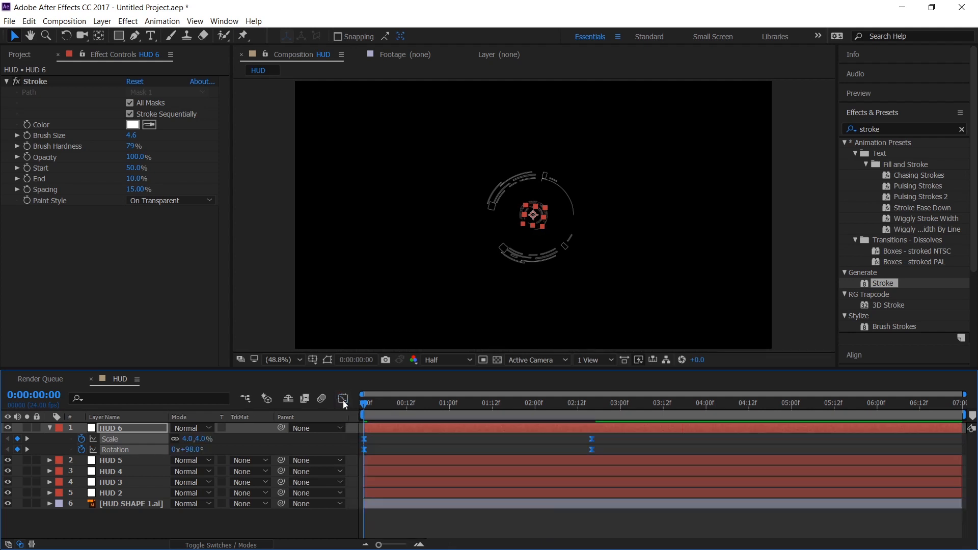
click(49, 428)
key(F2)
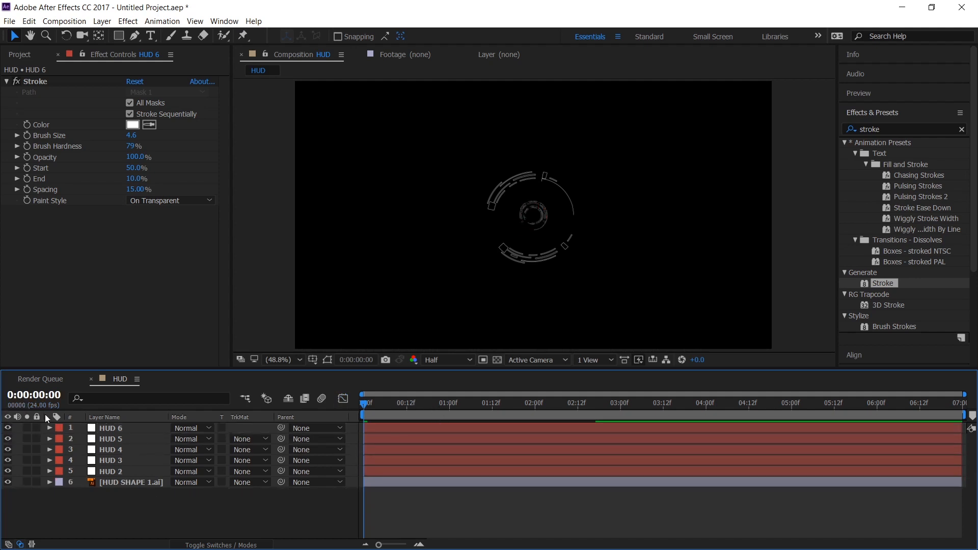
Preview the complete HUD animation from the start twice and stop playback shortly after the 03:00 mark
key(space)
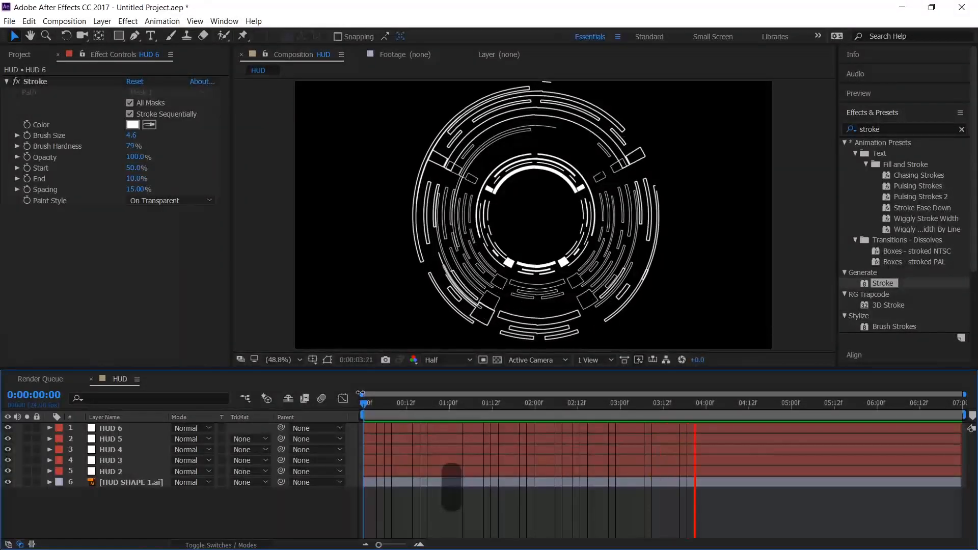
key(space)
key(Home)
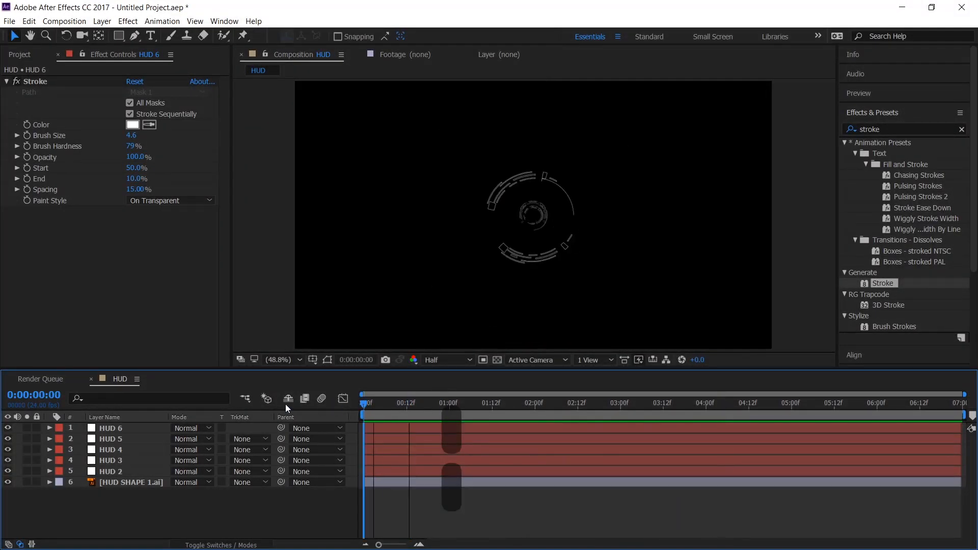
key(space)
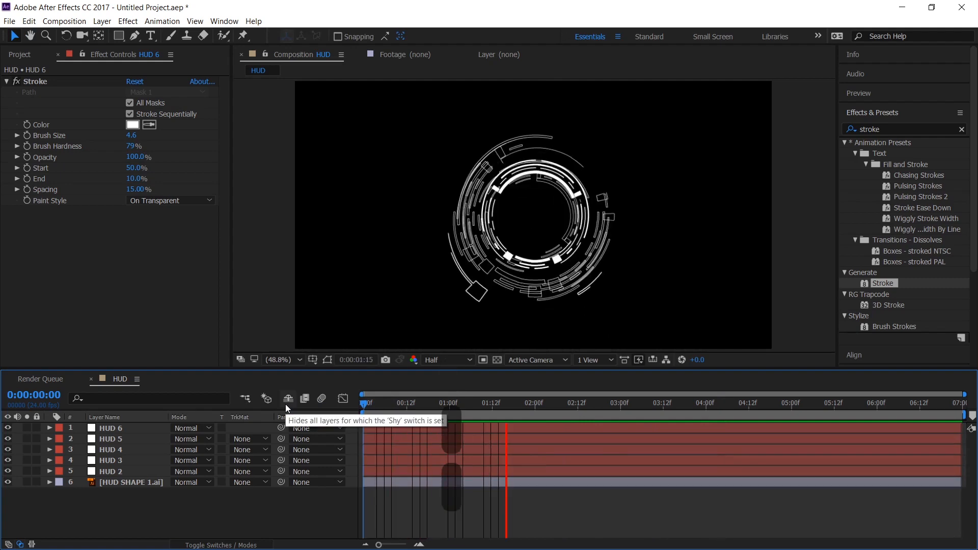
key(space)
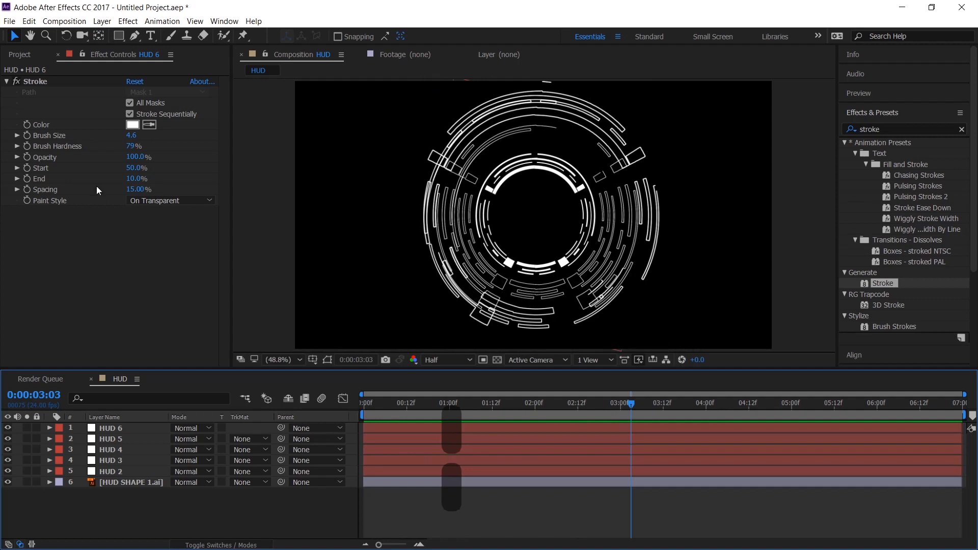
Set HUD 2's Stroke color to blue 08A7FF and copy the hex code for the other layers
click(130, 481)
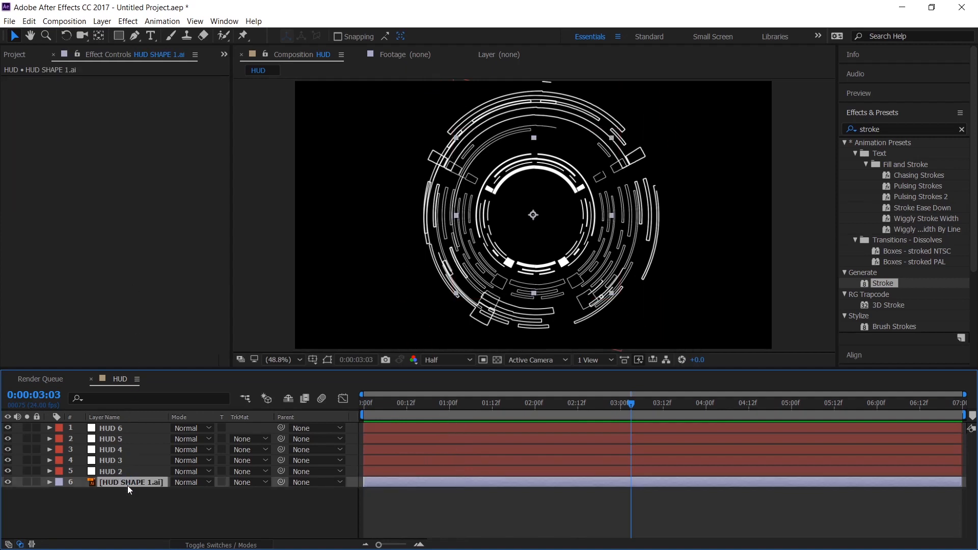
click(127, 473)
click(137, 125)
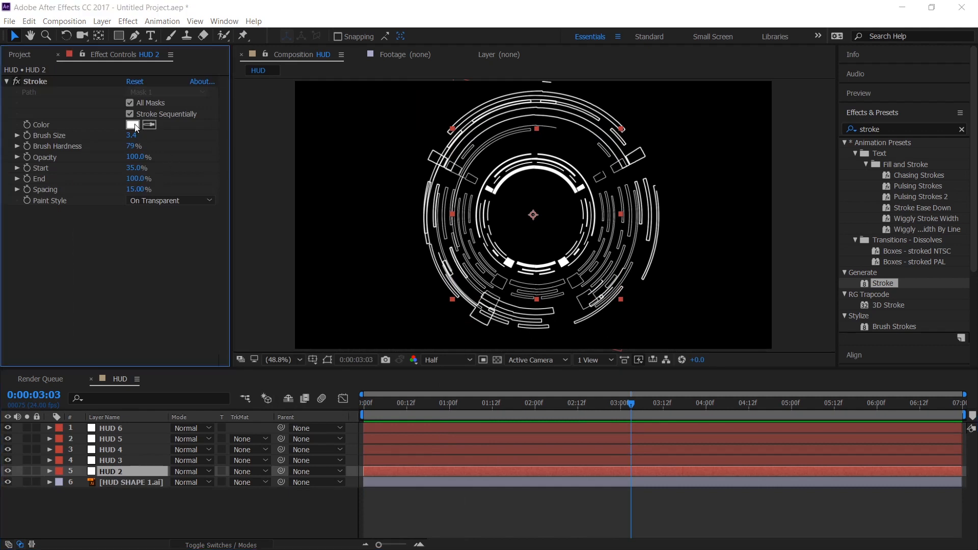
drag(252, 245, 255, 249)
drag(232, 179, 228, 165)
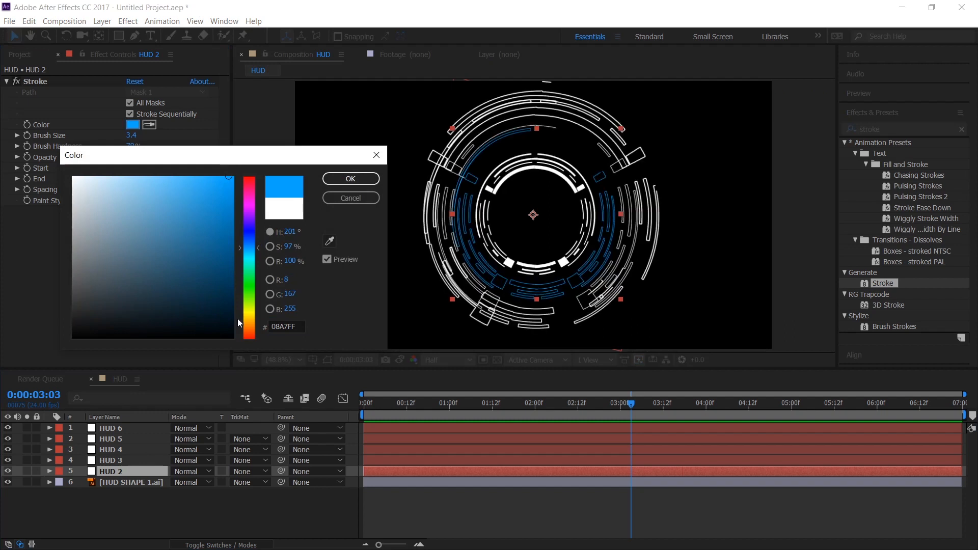
click(287, 326)
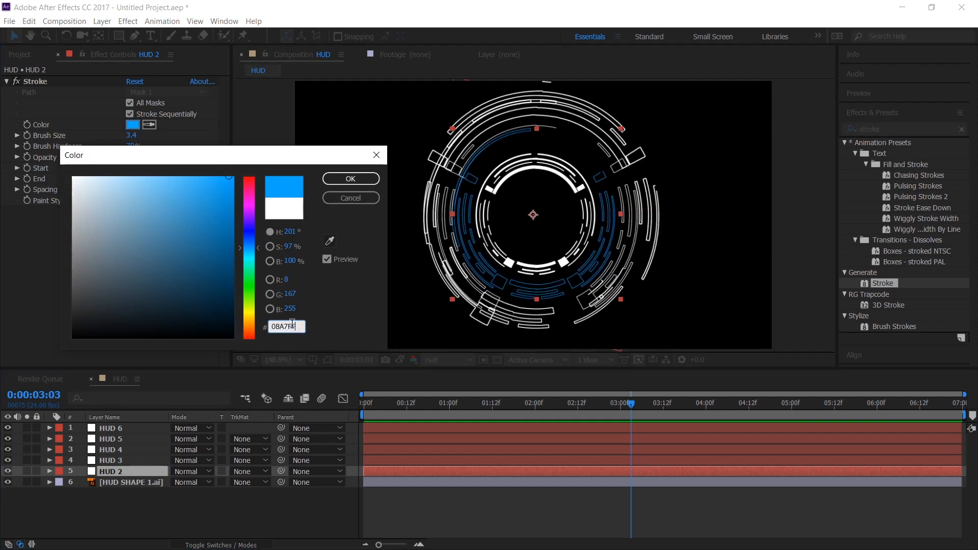
right_click(290, 323)
click(316, 358)
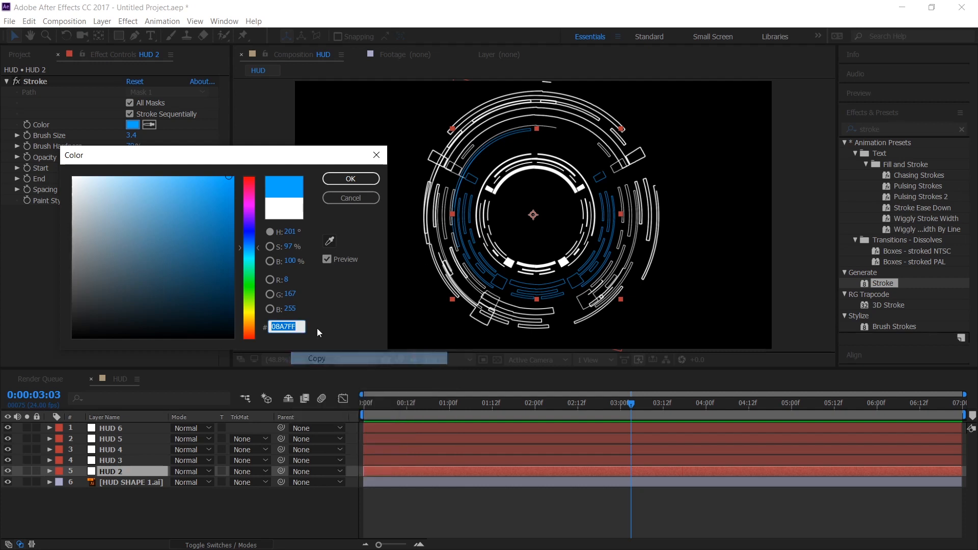
click(354, 179)
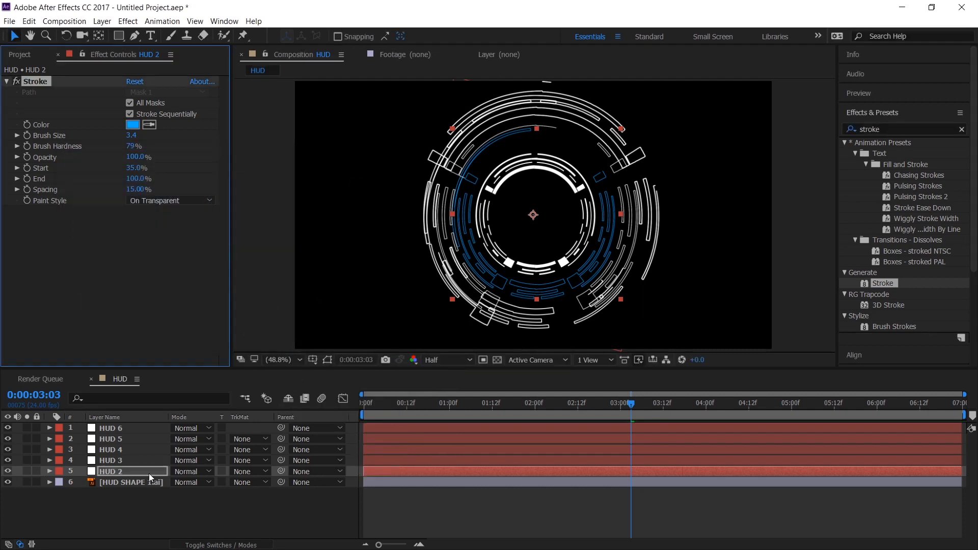
Change the Stroke color of HUD 3 and HUD 4 to the copied blue 08A7FF
click(127, 460)
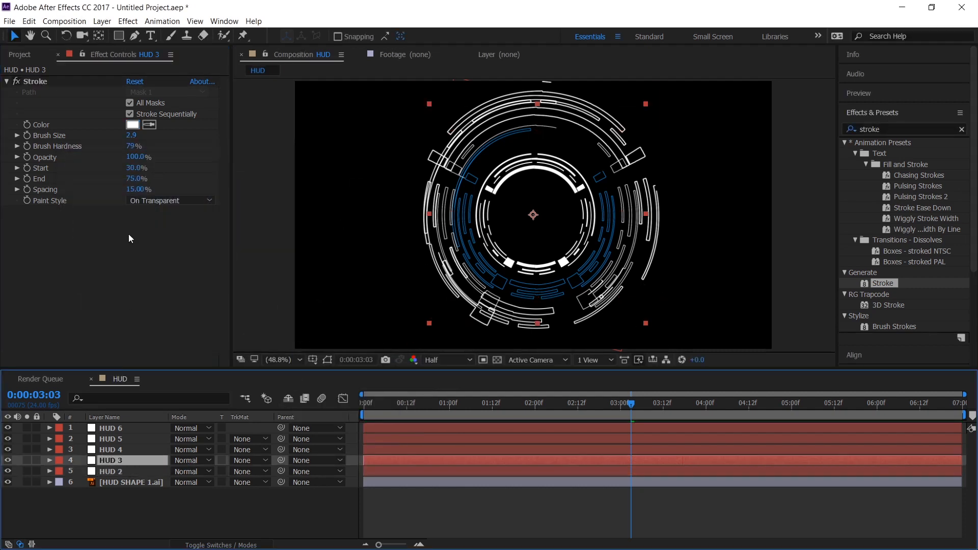
click(138, 125)
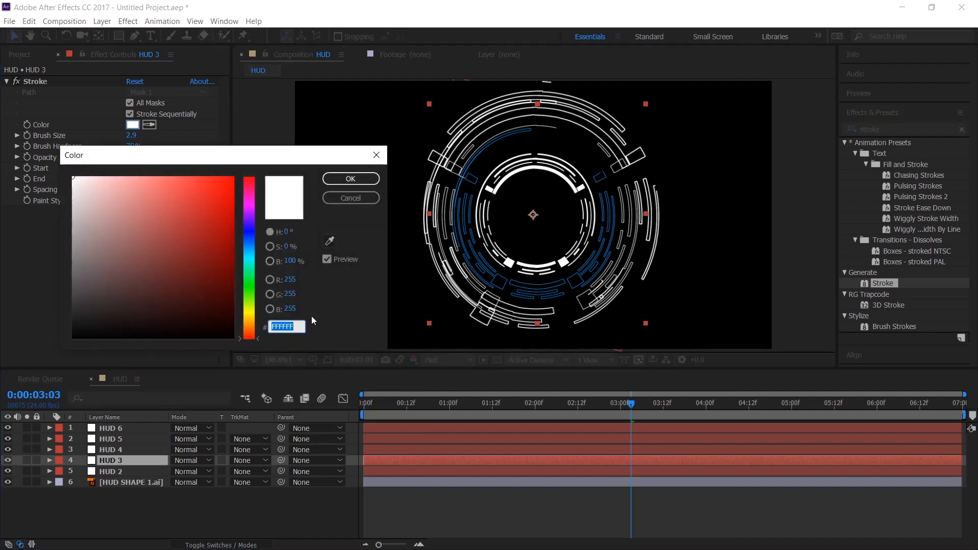
key(ctrl+v)
click(350, 178)
click(127, 449)
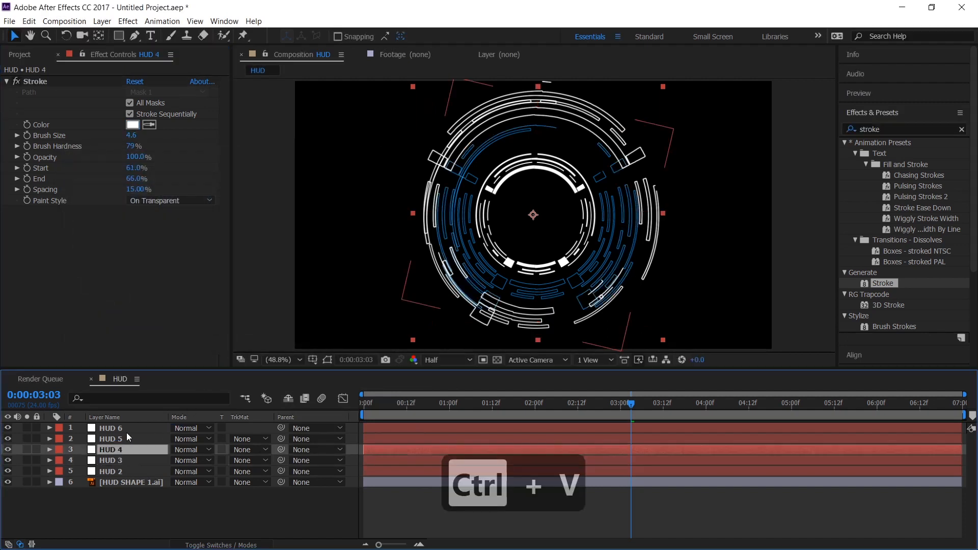
click(133, 125)
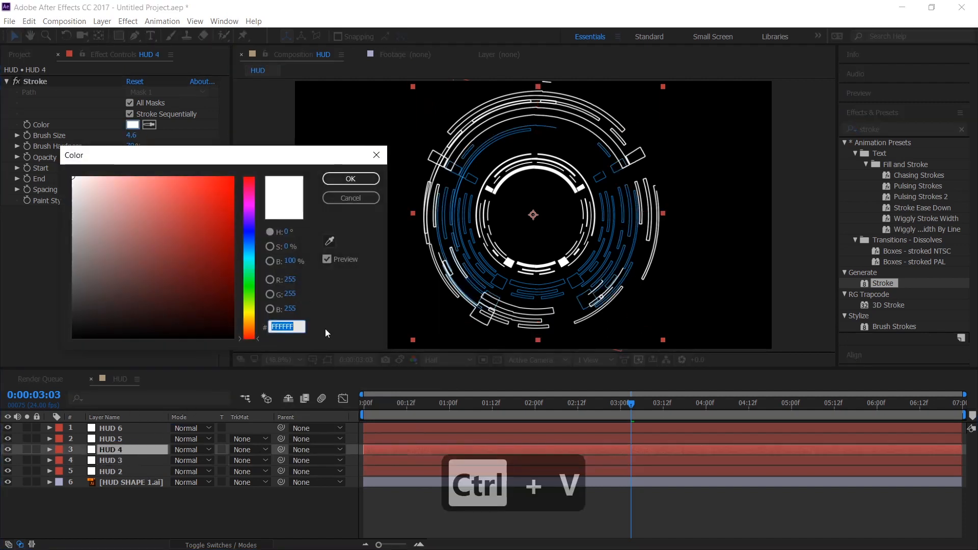
key(ctrl+v)
click(350, 178)
Change the Stroke color of HUD 5 and HUD 6 to the copied blue 08A7FF
click(107, 439)
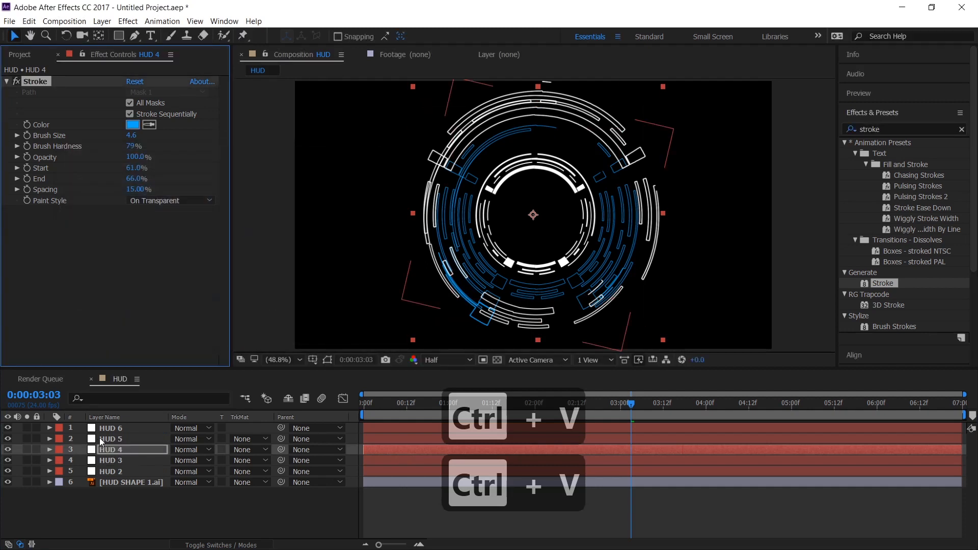
click(136, 127)
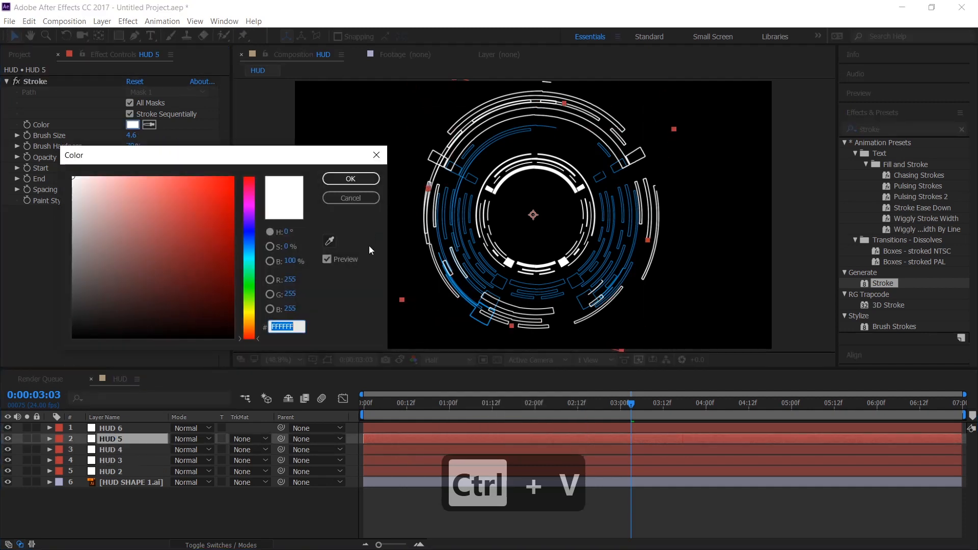
text(08A7FF)
click(352, 178)
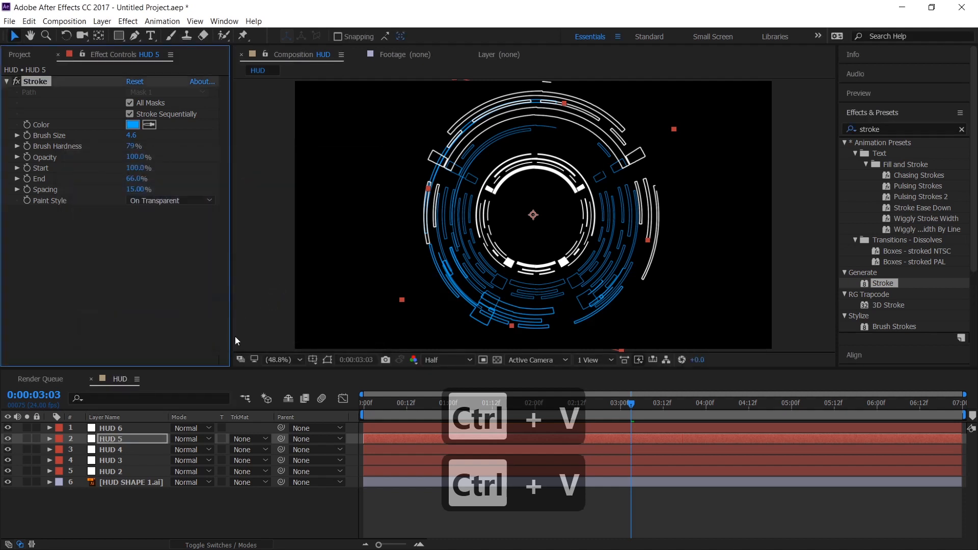
click(145, 428)
click(134, 126)
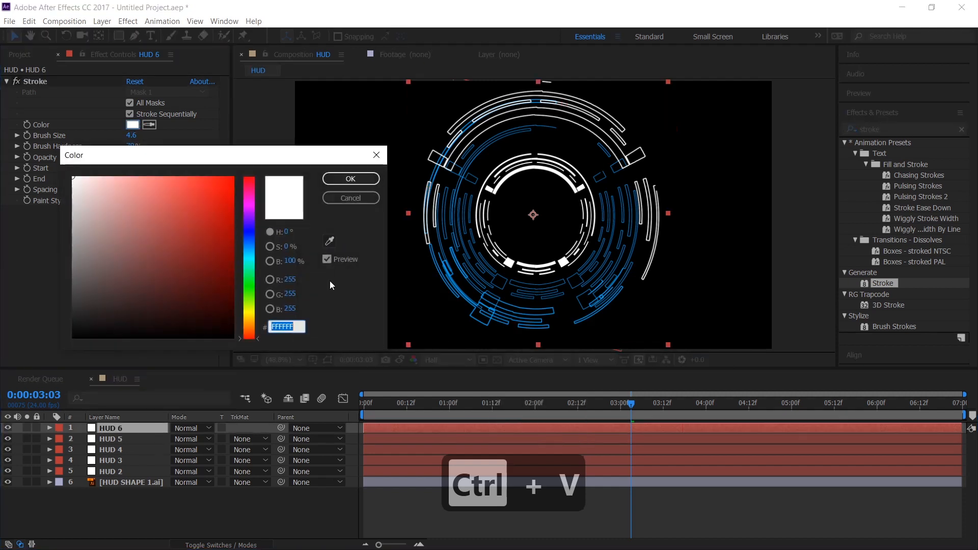
text(08A7FF)
click(350, 178)
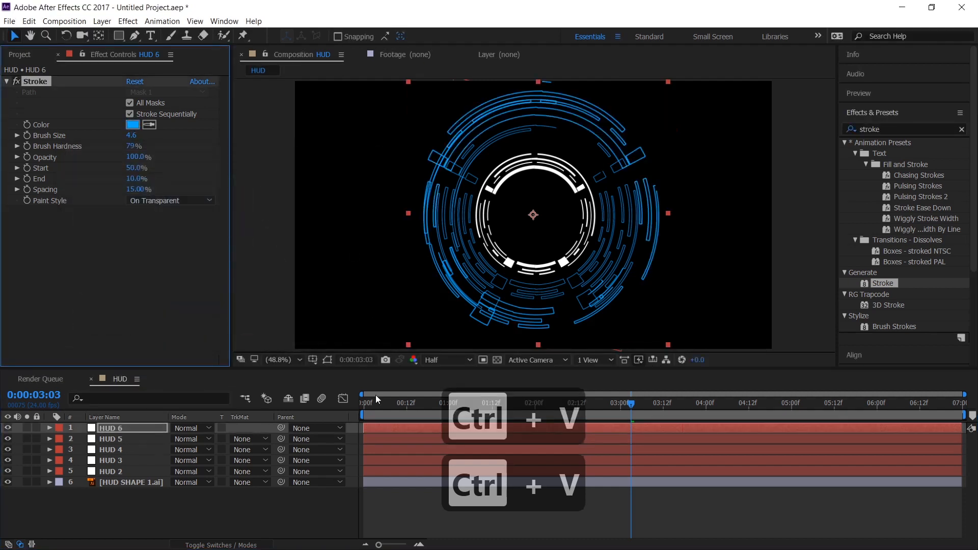
Apply the Fill effect to HUD SHAPE 1.ai with its color set to 08A7FF, and deselect the layer
click(154, 484)
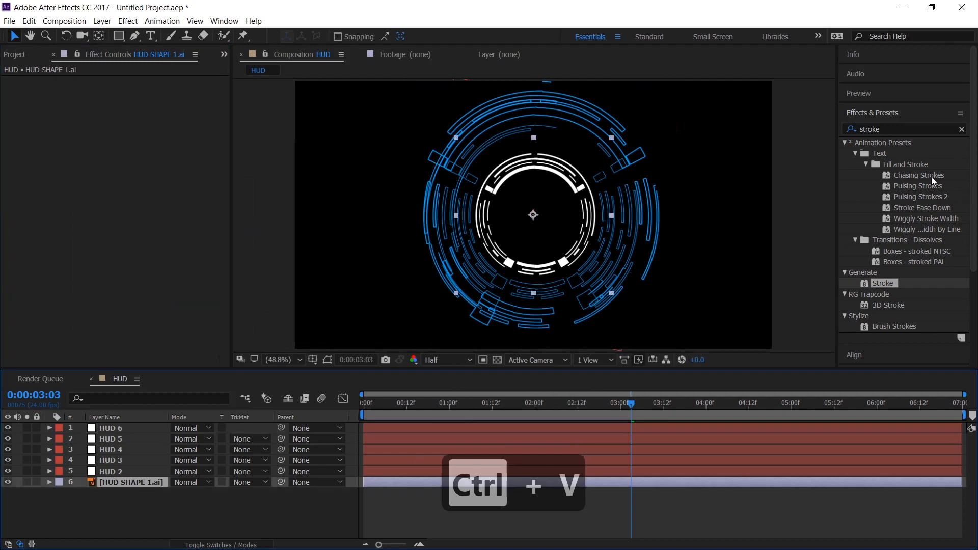
double_click(889, 124)
text(fill)
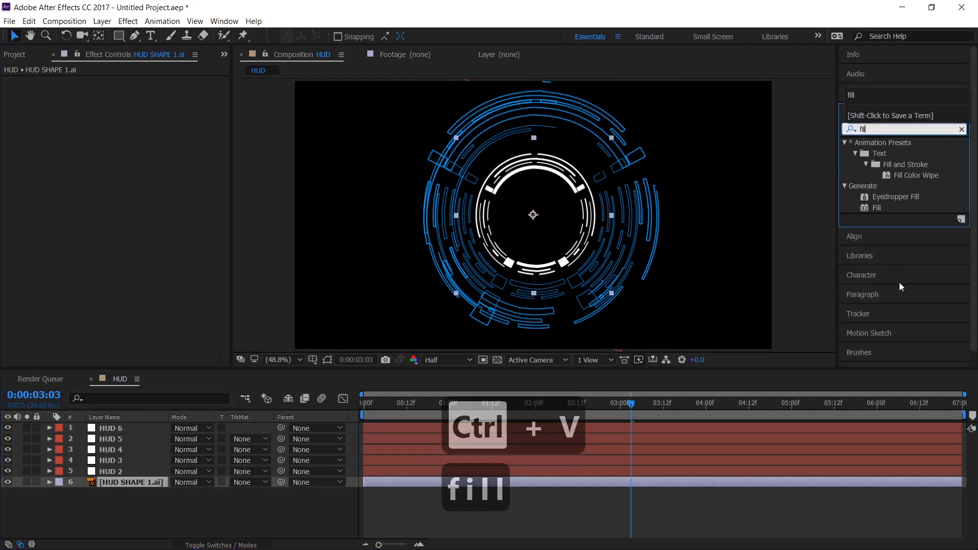
double_click(875, 207)
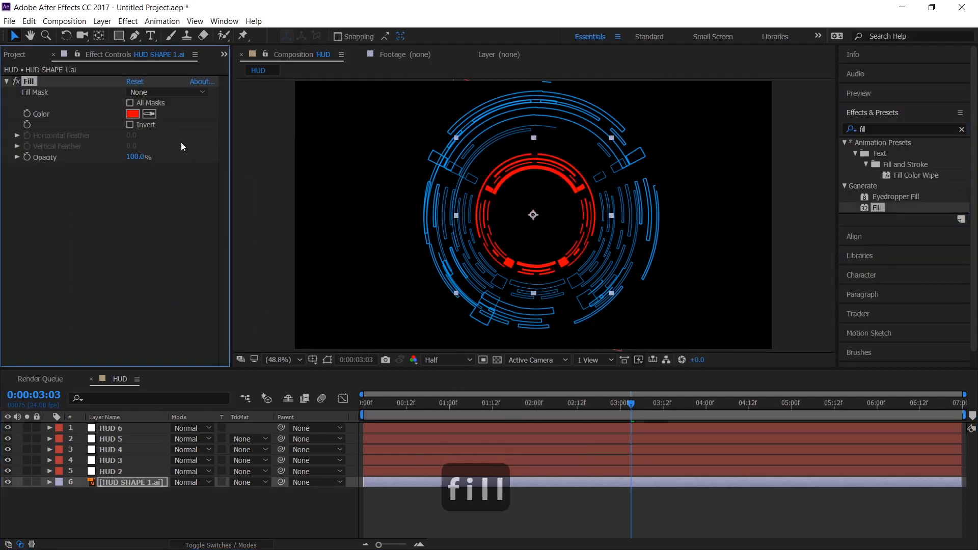
click(131, 113)
text(08A7FF)
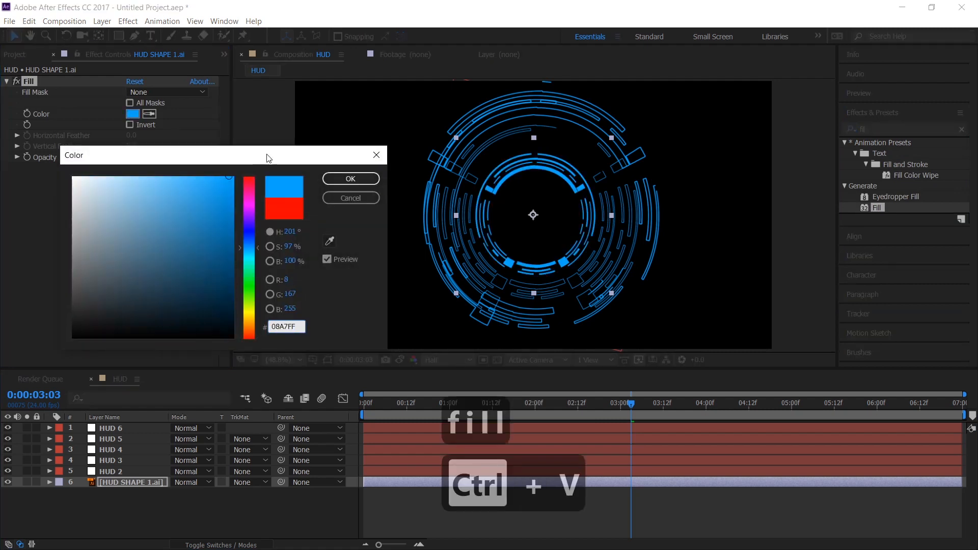
click(338, 178)
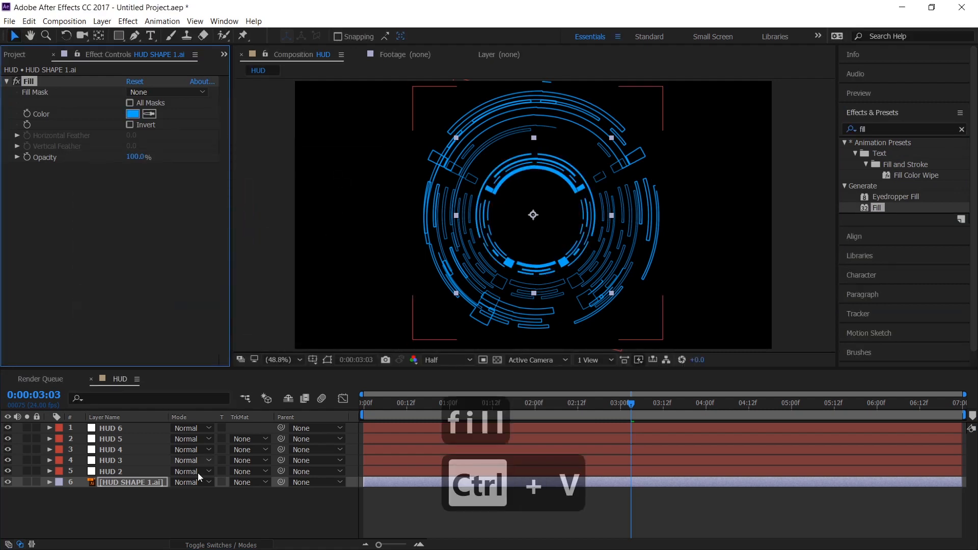
click(160, 512)
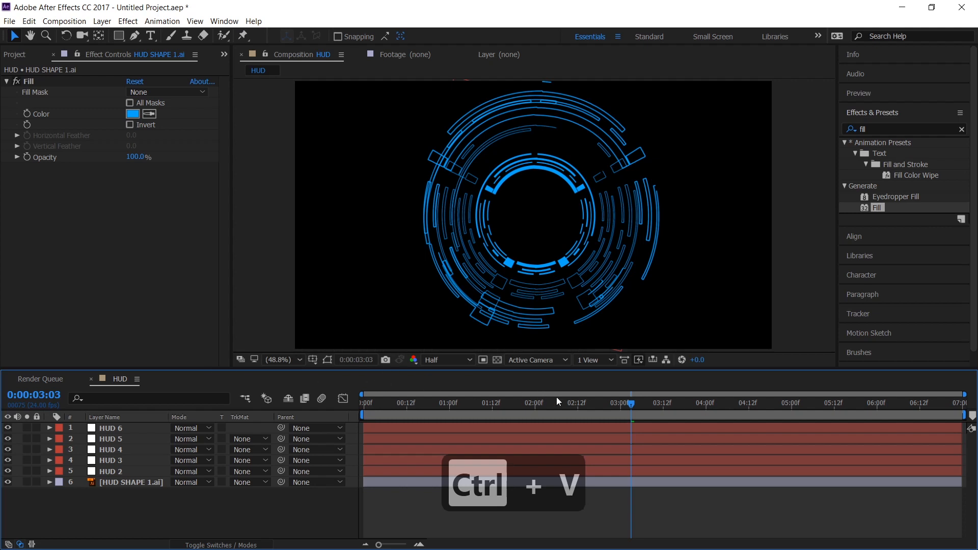
At 0:00:04:23, apply the Glow effect to HUD SHAPE 1.ai with Glow Radius 270 and Glow Intensity 1.8
drag(631, 405, 788, 411)
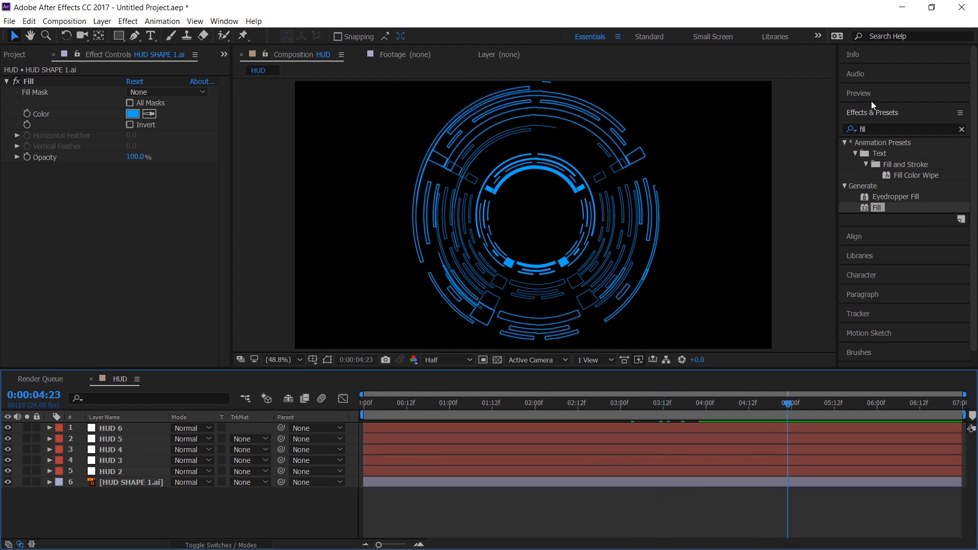
click(915, 127)
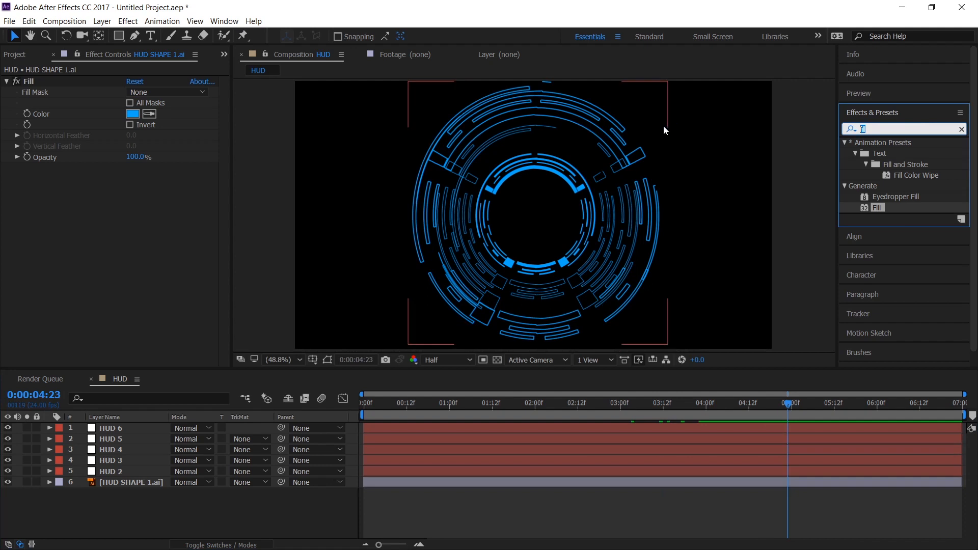
text(Glow)
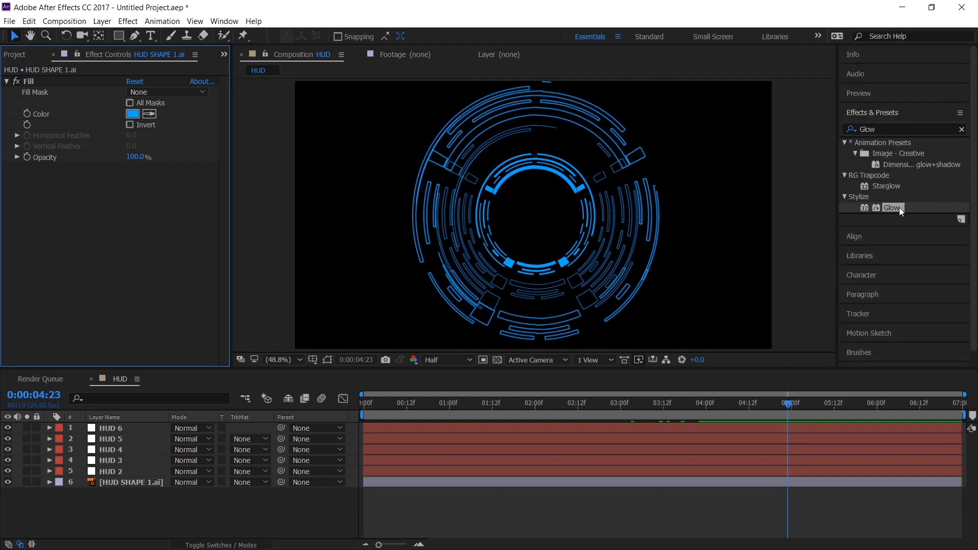
drag(899, 207, 170, 487)
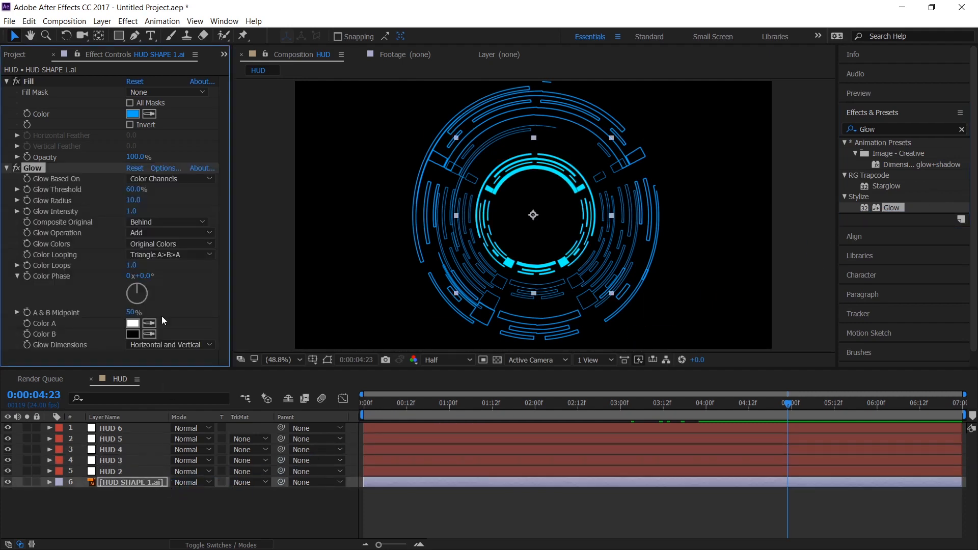
drag(131, 200, 273, 195)
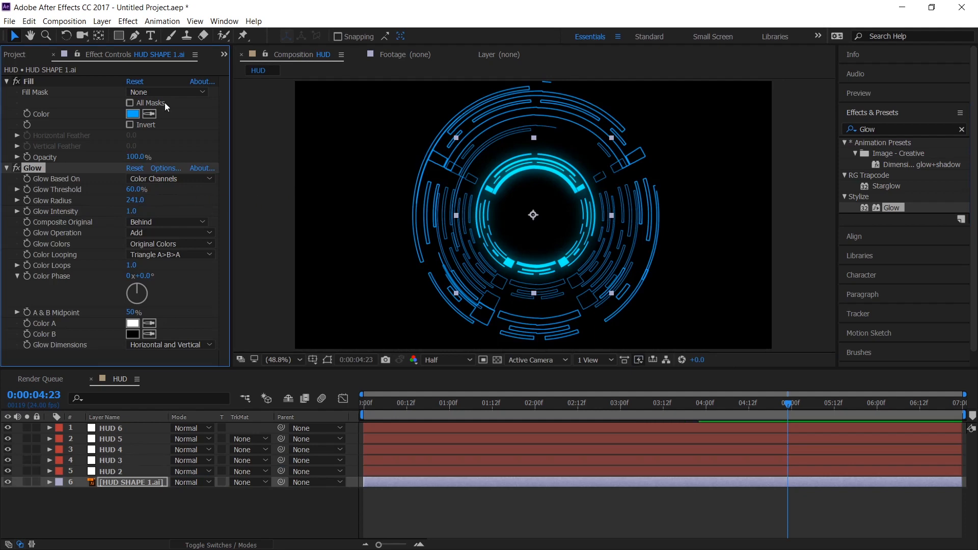
drag(132, 211, 155, 203)
Duplicate the Glow on HUD SHAPE 1.ai, set the copy's Glow Radius to 60 and Glow Intensity to 2.3, and collapse both effects
key(ctrl+d)
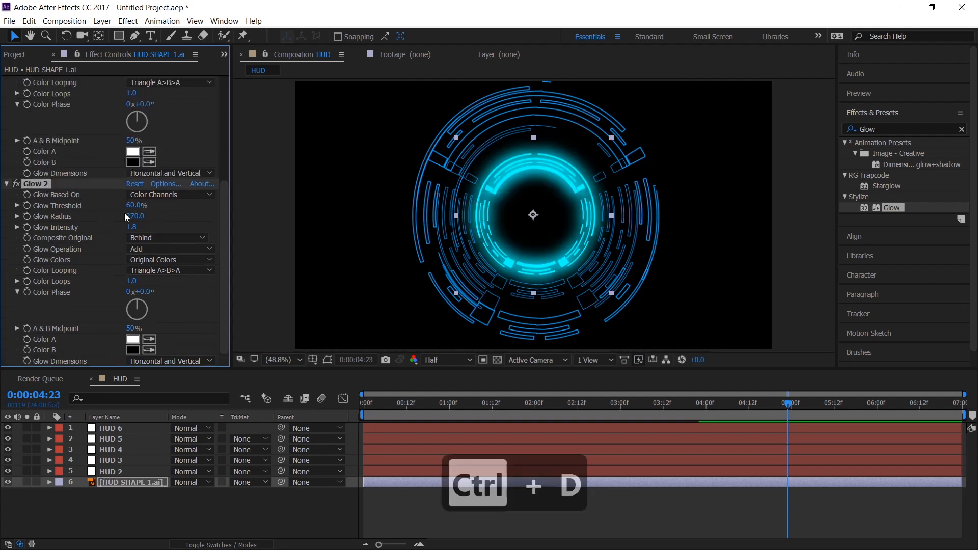
drag(131, 216, 3, 216)
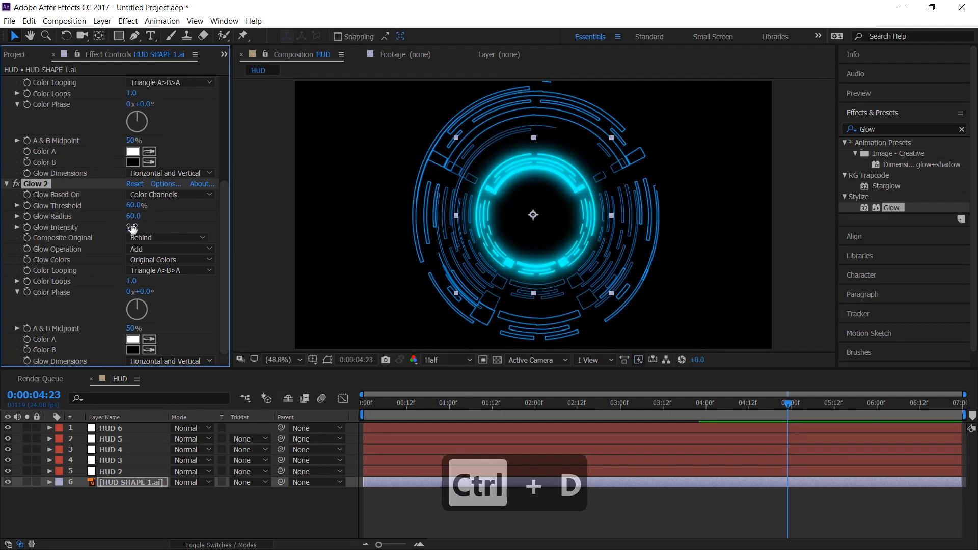
drag(137, 226, 158, 226)
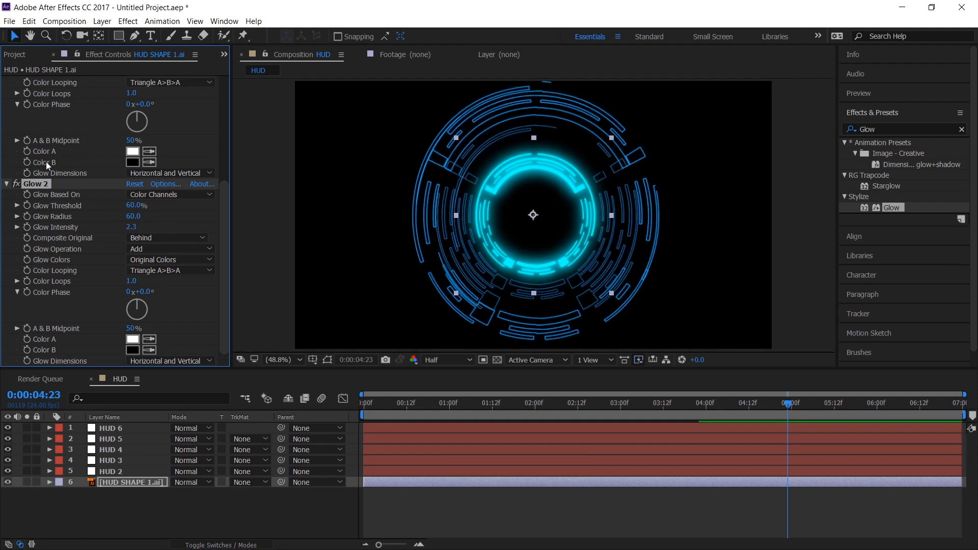
click(7, 184)
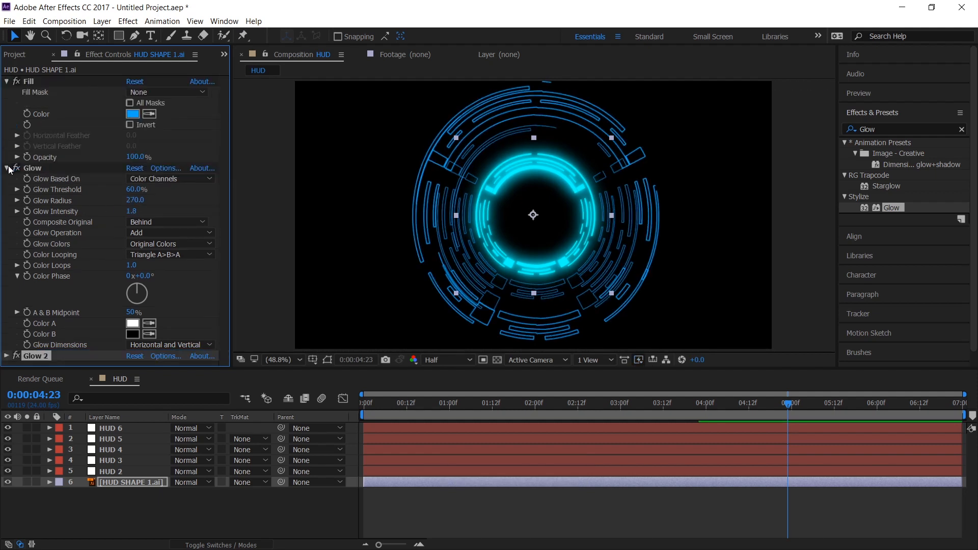
click(8, 168)
click(26, 200)
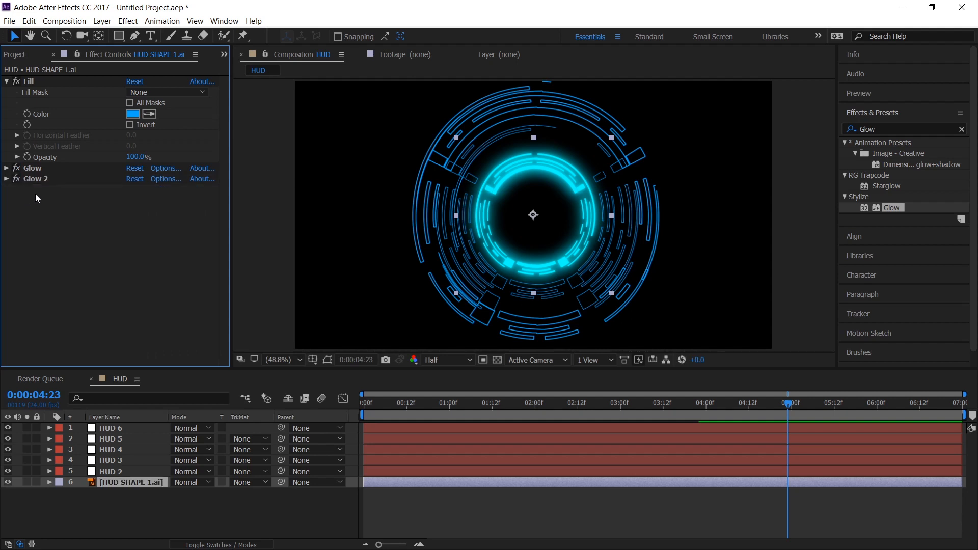
Copy both Glow effects from HUD SHAPE 1.ai and paste them onto the HUD 2 layer
click(38, 171)
shift+click(39, 179)
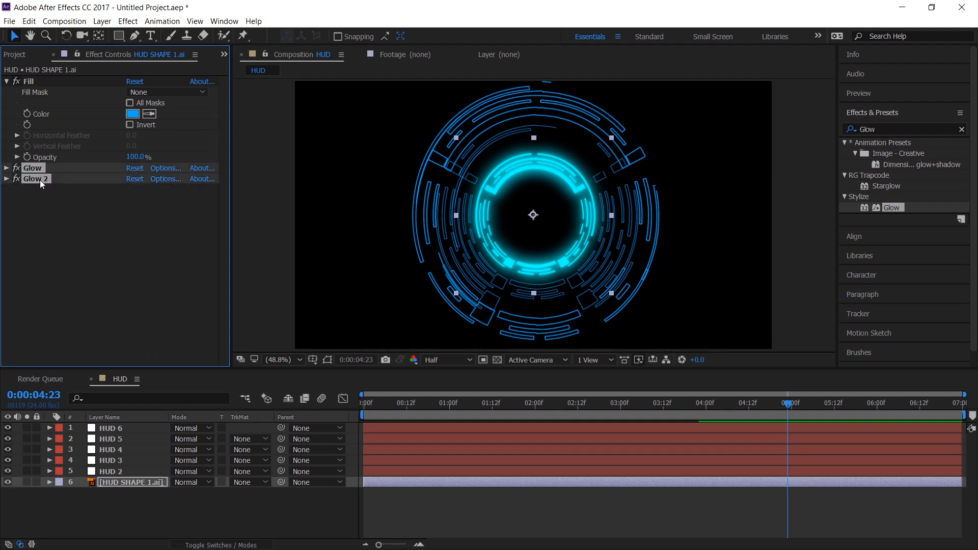
key(ctrl+c)
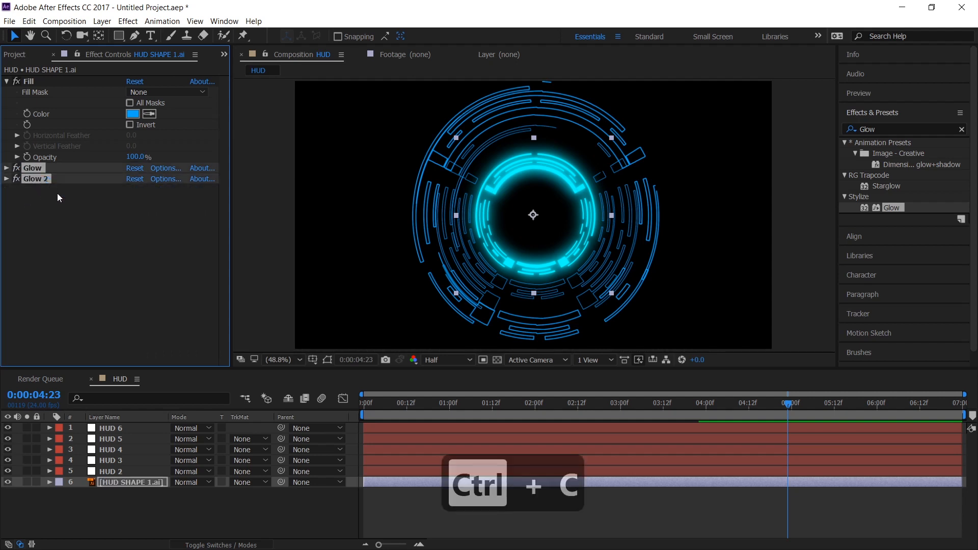
click(139, 472)
key(ctrl+v)
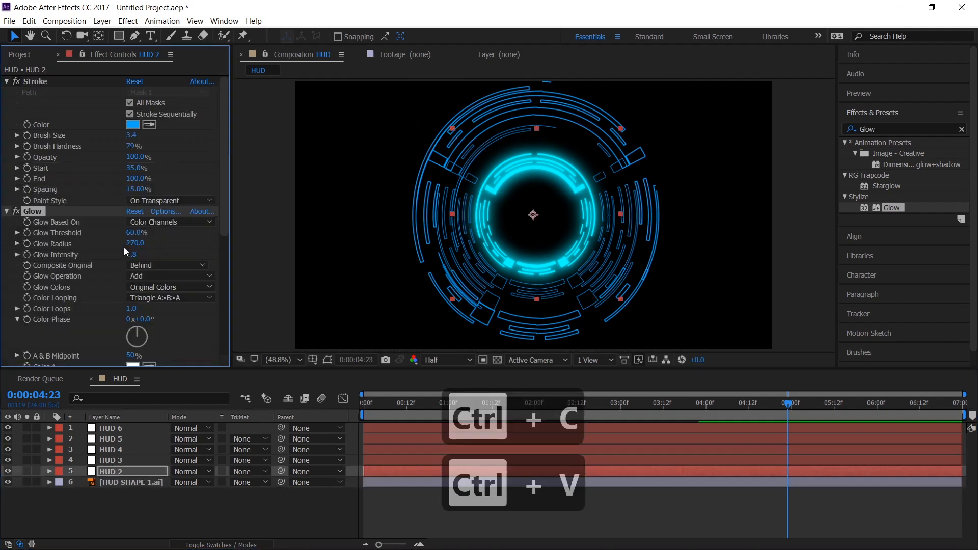
Paste the two copied Glow effects onto the HUD 3 and HUD 4 layers
click(118, 460)
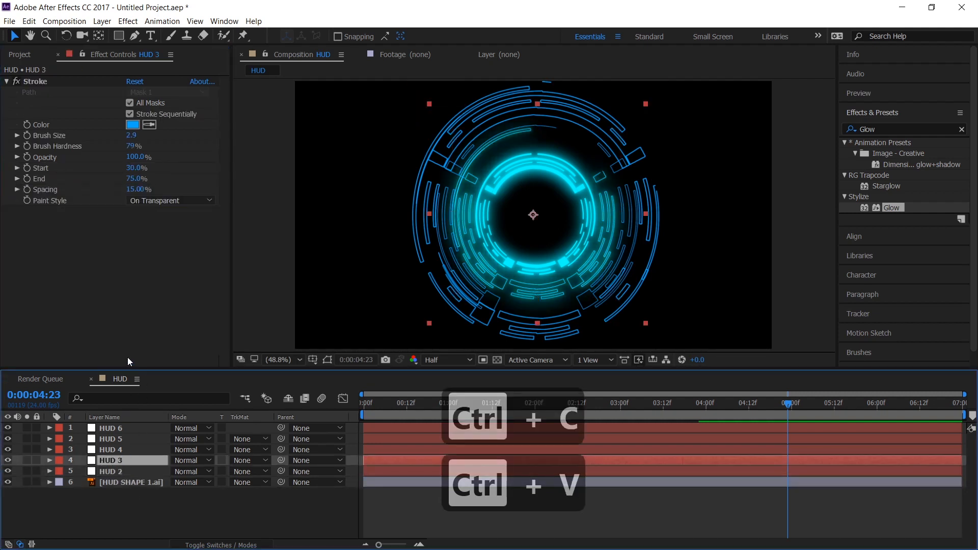
click(127, 356)
key(ctrl+v)
click(120, 449)
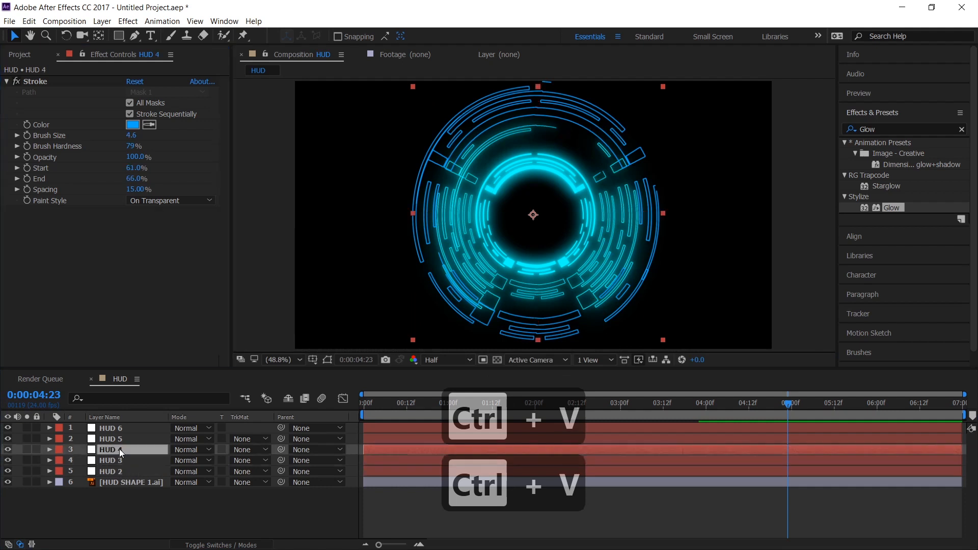
click(122, 345)
key(ctrl+v)
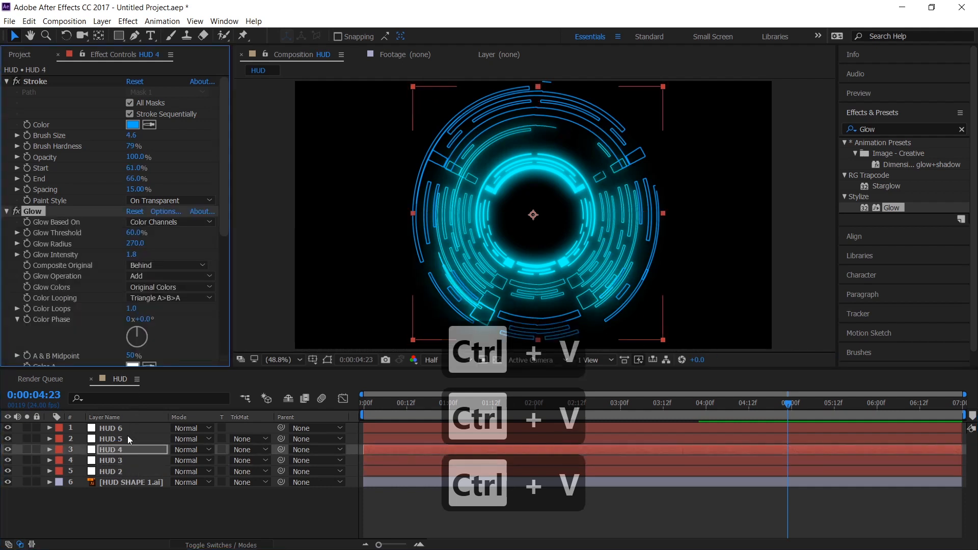
Paste the two copied Glow effects onto HUD 5 and HUD 6, and deselect all layers
click(128, 436)
click(116, 330)
key(ctrl+v)
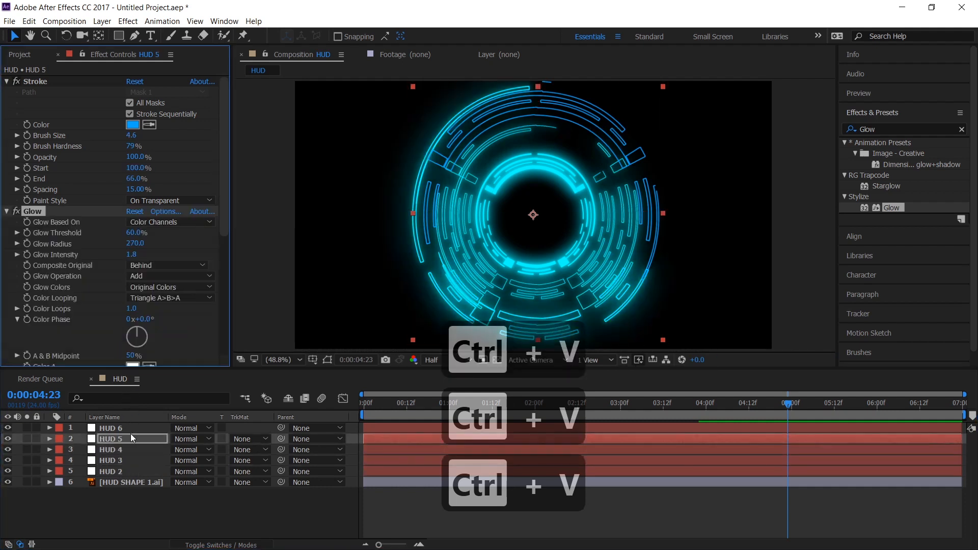
click(130, 429)
click(131, 356)
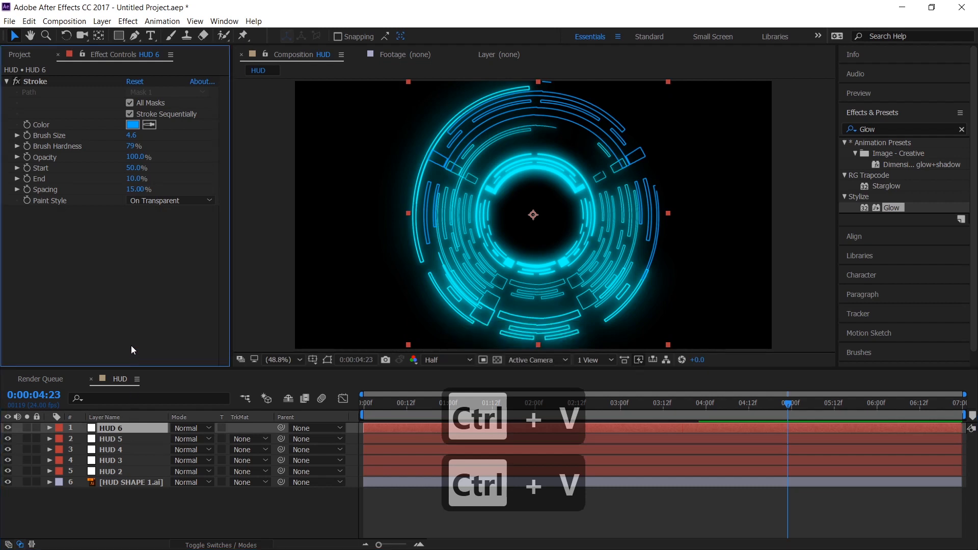
key(ctrl+v)
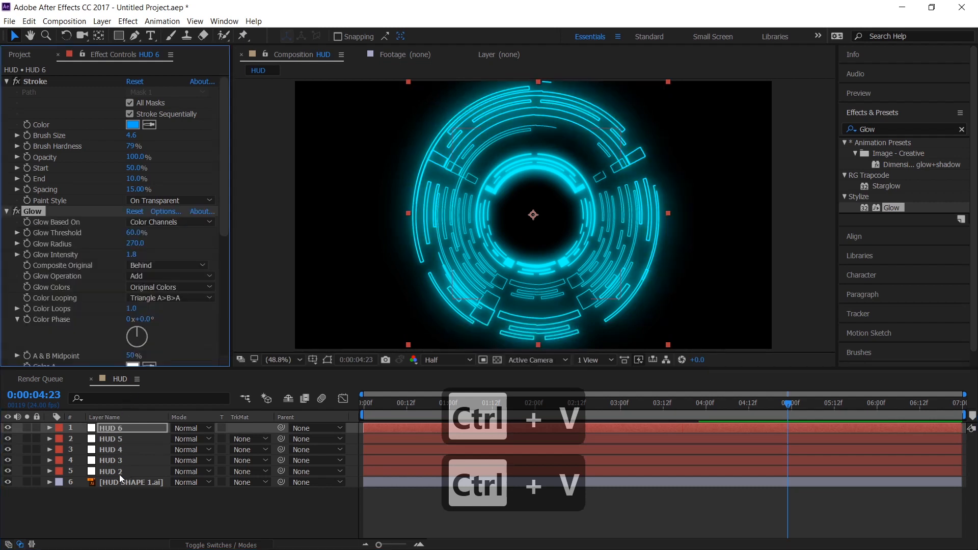
click(96, 495)
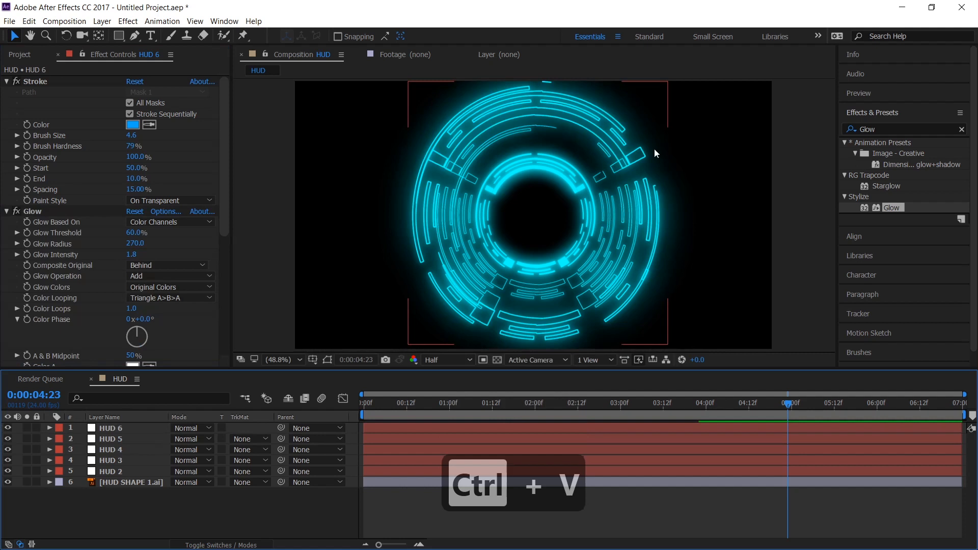
Add Pattern.psd to the HUD composition beneath all other layers and set its Opacity to 13%
click(19, 54)
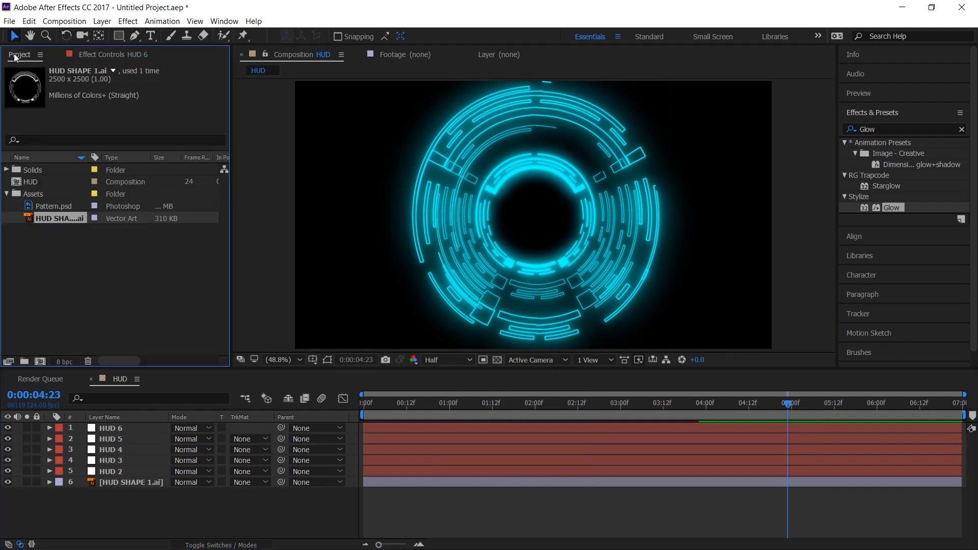
drag(47, 207, 142, 505)
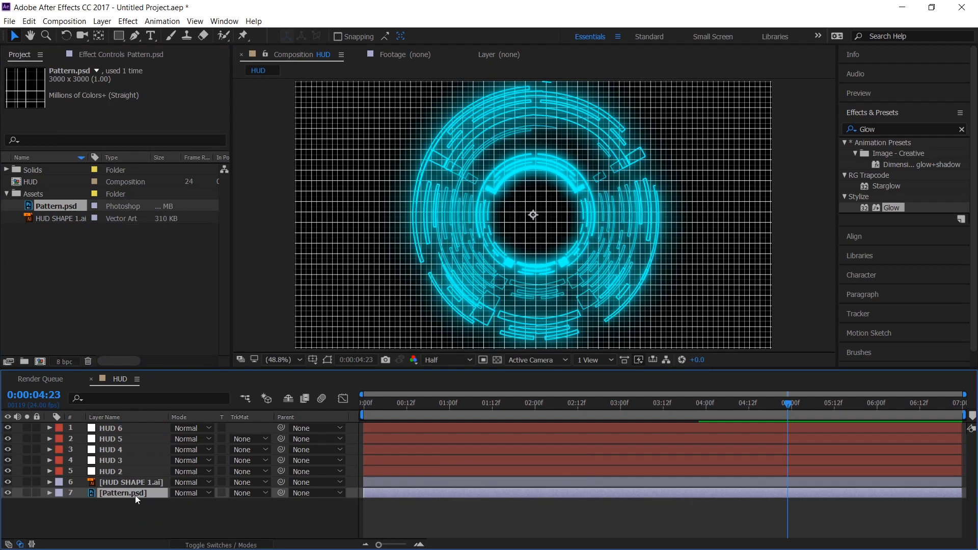
key(t)
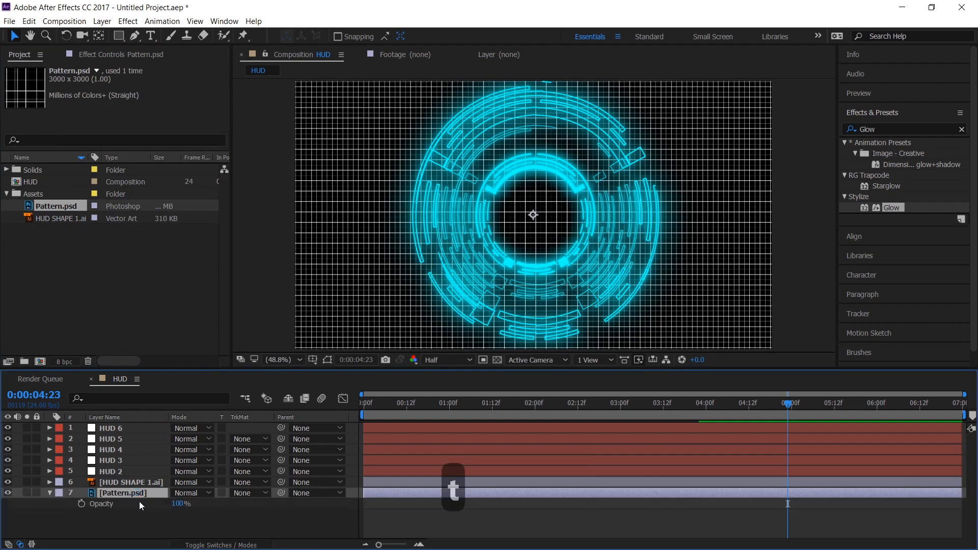
click(181, 504)
text(13)
key(Return)
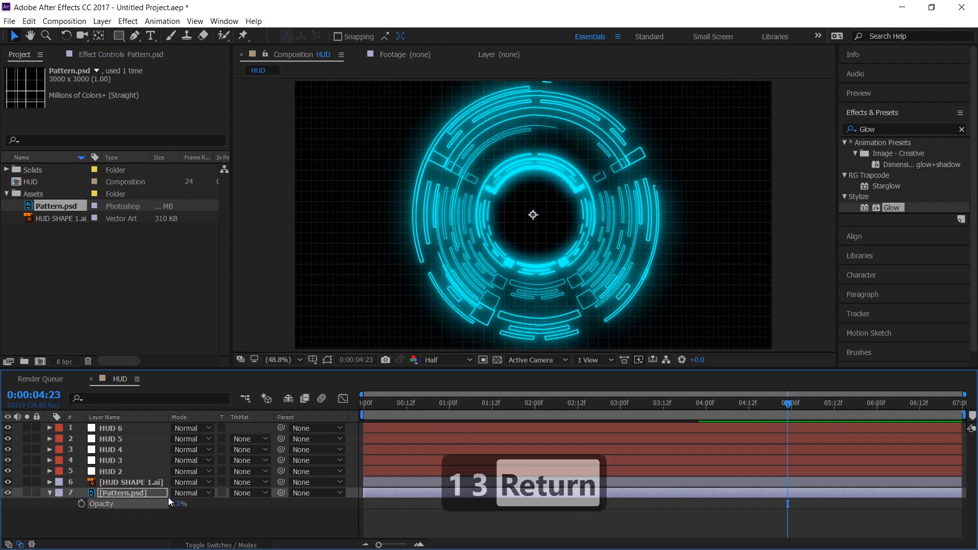
Set the Scale of the Pattern.psd layer to 75%
click(133, 494)
key(s)
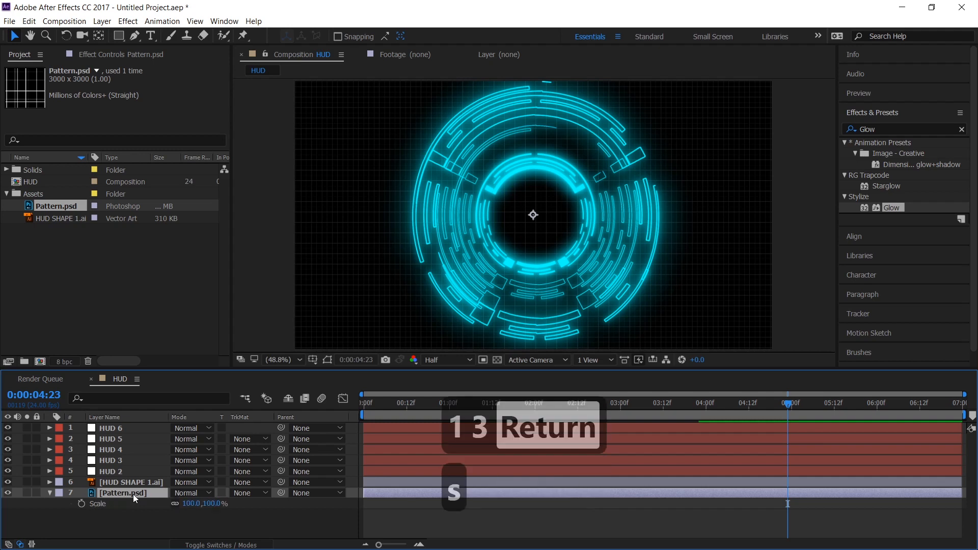
mouse_move(185, 508)
mouse_down()
mouse_move(174, 504)
mouse_move(192, 503)
mouse_move(177, 512)
mouse_up()
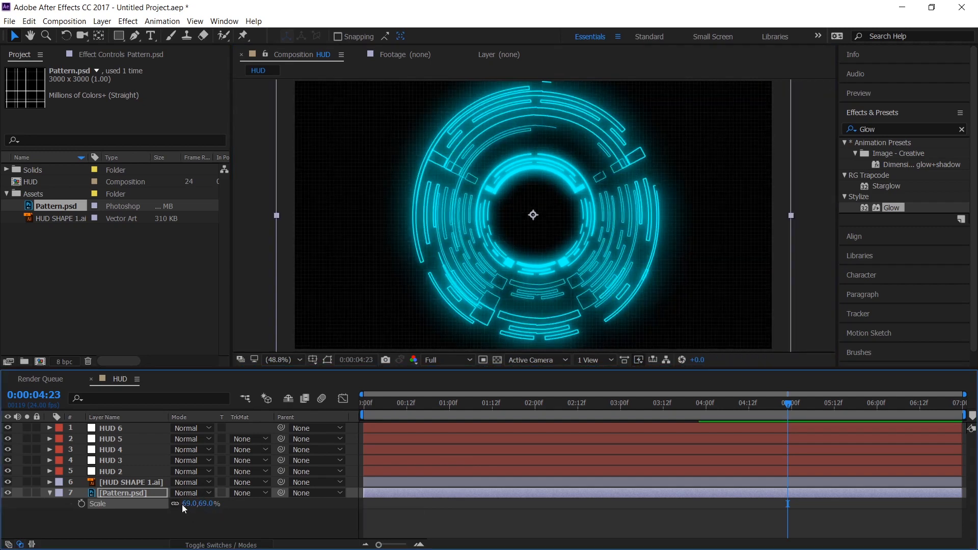
click(187, 504)
text(75)
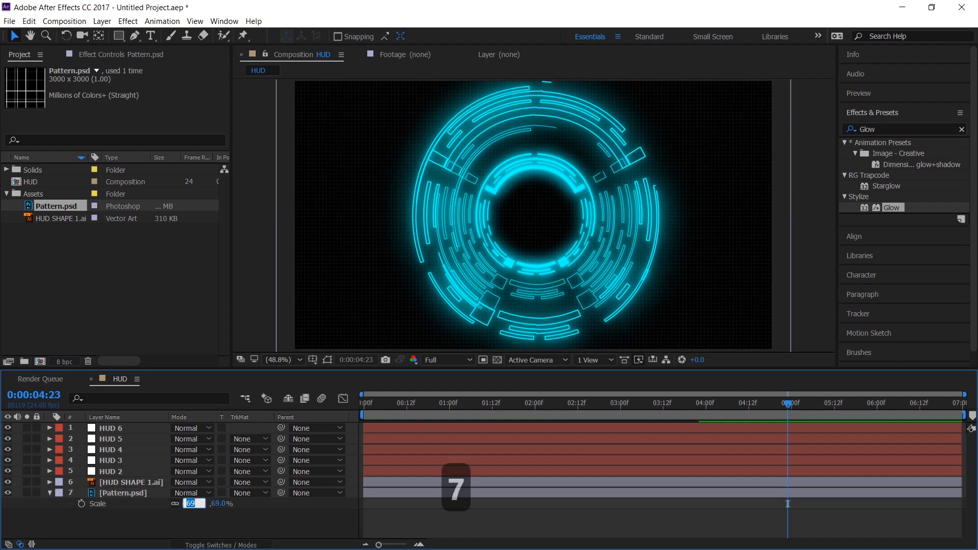
key(Return)
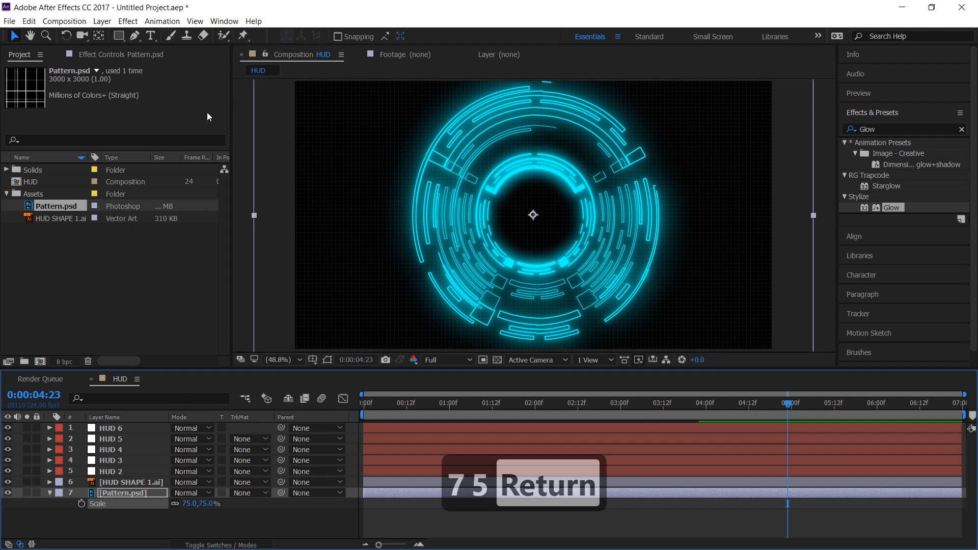
Draw a closed, rounded mask with the Pen tool on Pattern.psd, following the frame just inside its edges around the HUD
click(132, 38)
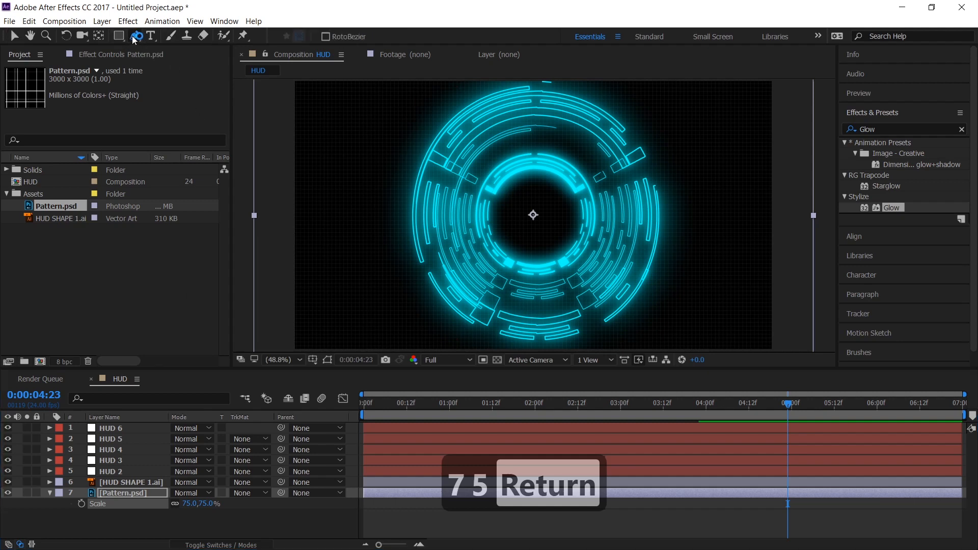
click(322, 155)
click(344, 117)
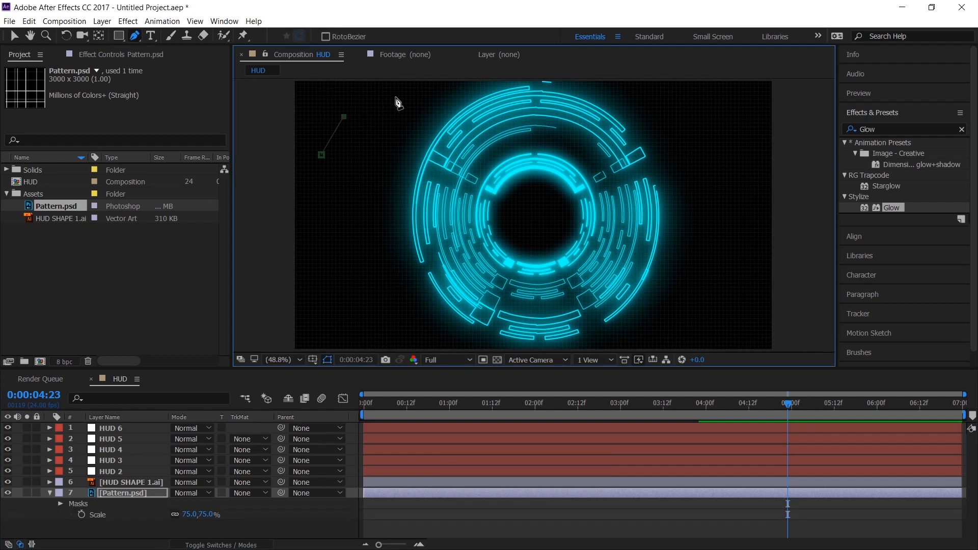
click(404, 93)
click(425, 95)
click(457, 92)
click(591, 92)
click(715, 102)
click(740, 121)
click(746, 186)
click(740, 254)
click(738, 273)
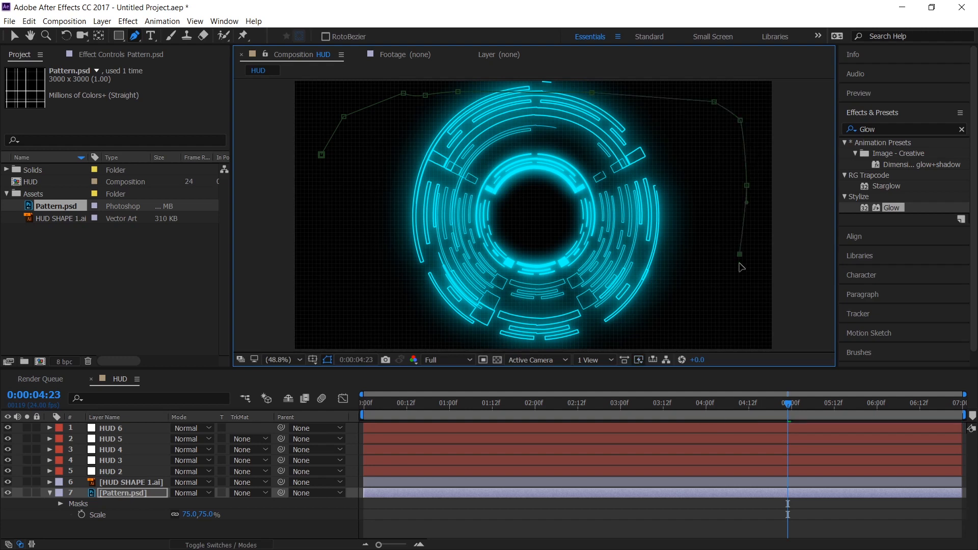
click(730, 310)
click(697, 331)
click(604, 339)
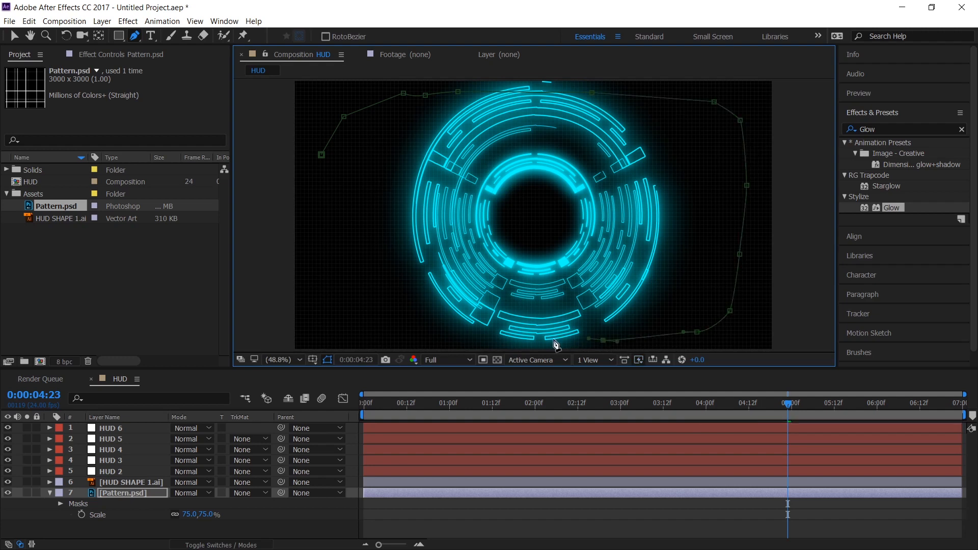
click(535, 338)
click(463, 336)
click(380, 329)
click(368, 326)
click(341, 321)
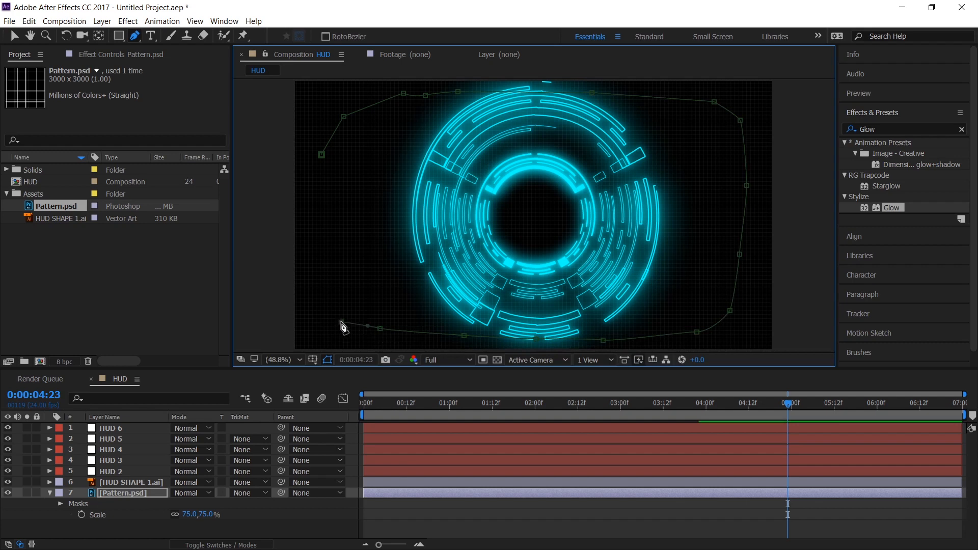
click(323, 286)
click(319, 231)
click(317, 184)
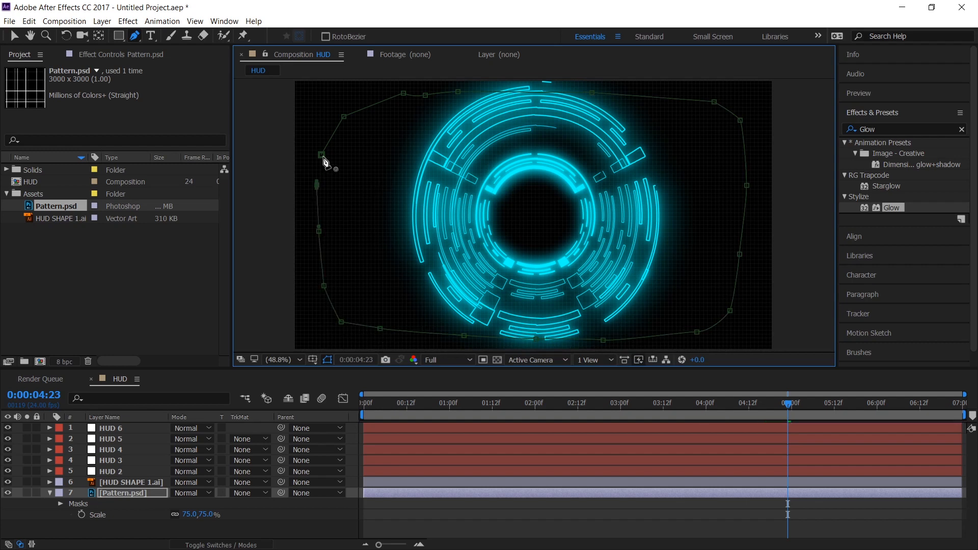
click(322, 155)
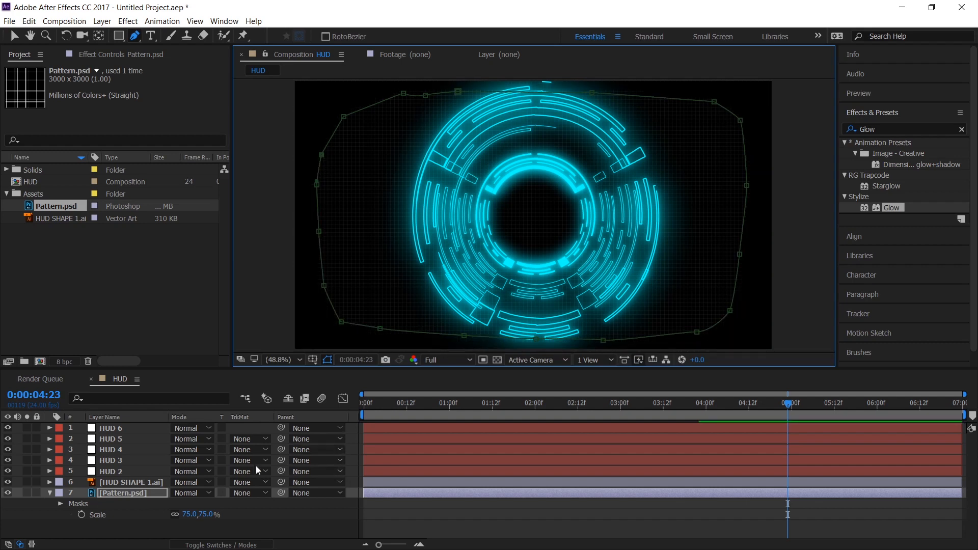
Set the Mask Feather of Pattern.psd's mask to 196 pixels and hide the mask outline in the composition view
click(108, 494)
key(f)
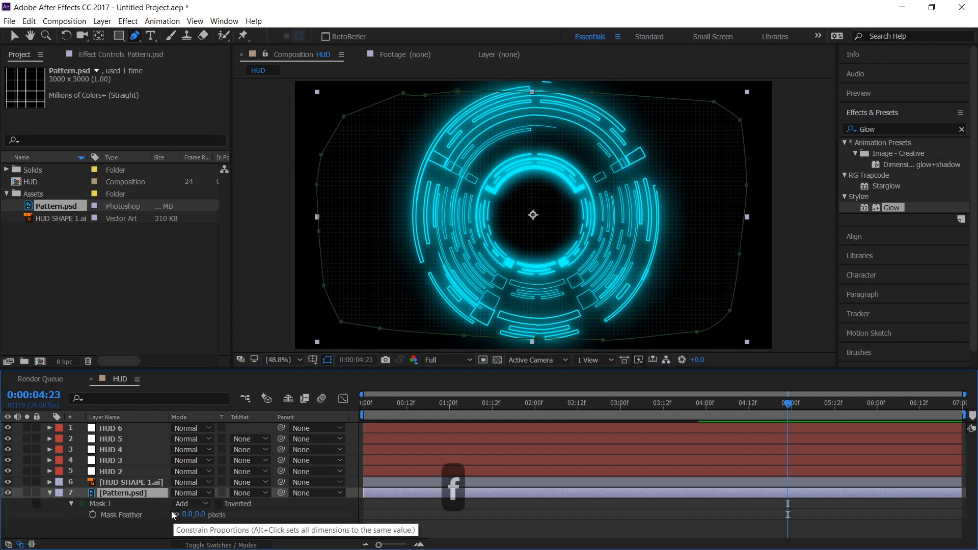
drag(187, 514, 271, 512)
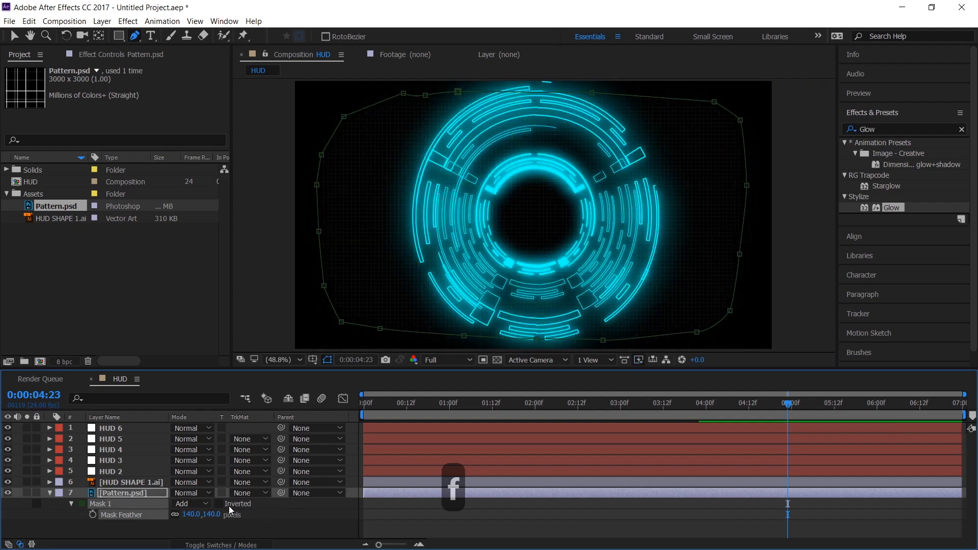
click(329, 360)
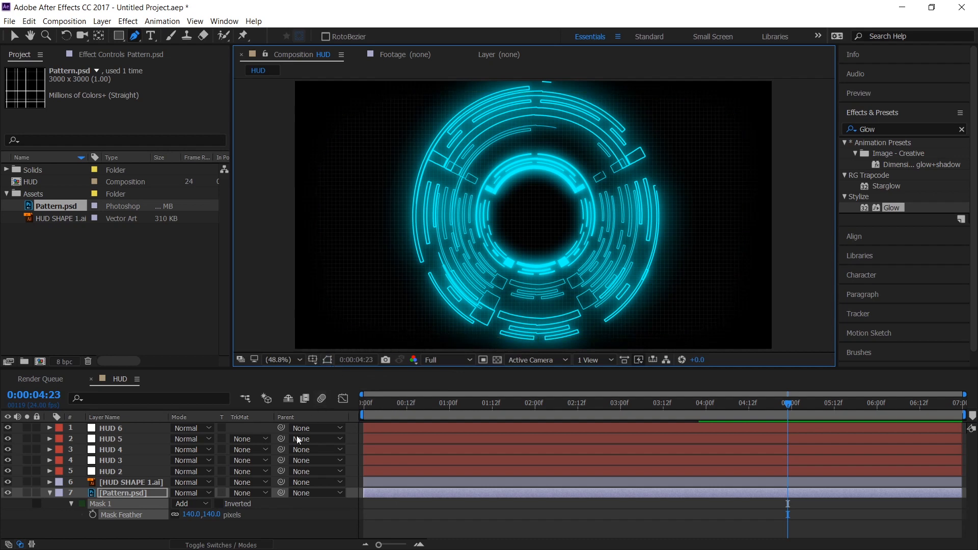
drag(216, 514, 240, 507)
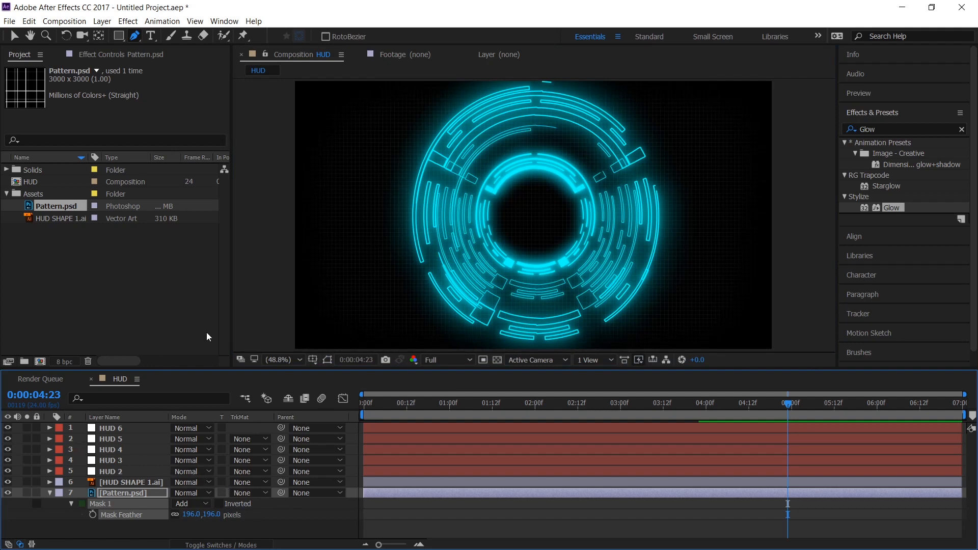
Inspect the feathered edge of the grid pattern at 100% magnification, return the view to Fit, and collapse the Pattern.psd layer
key(slash)
key(h)
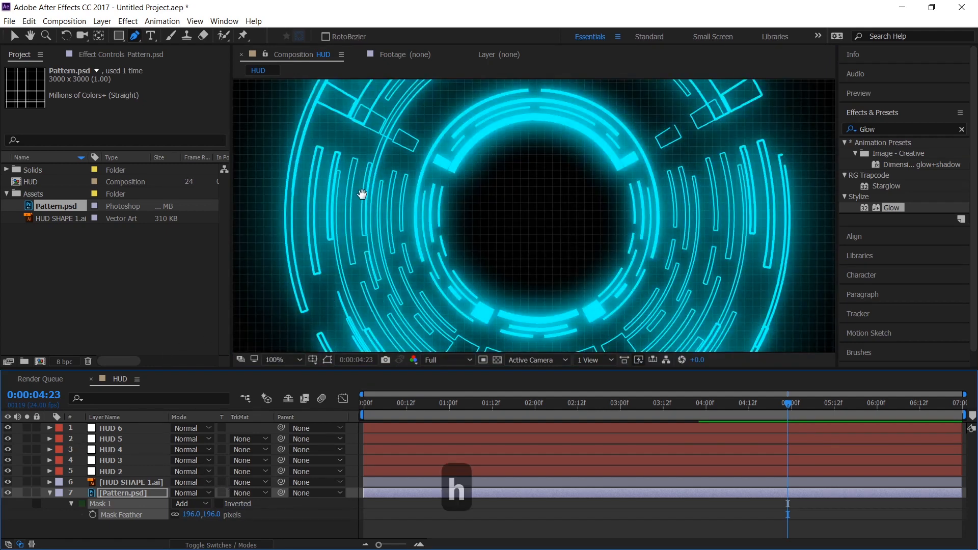
drag(361, 194, 641, 218)
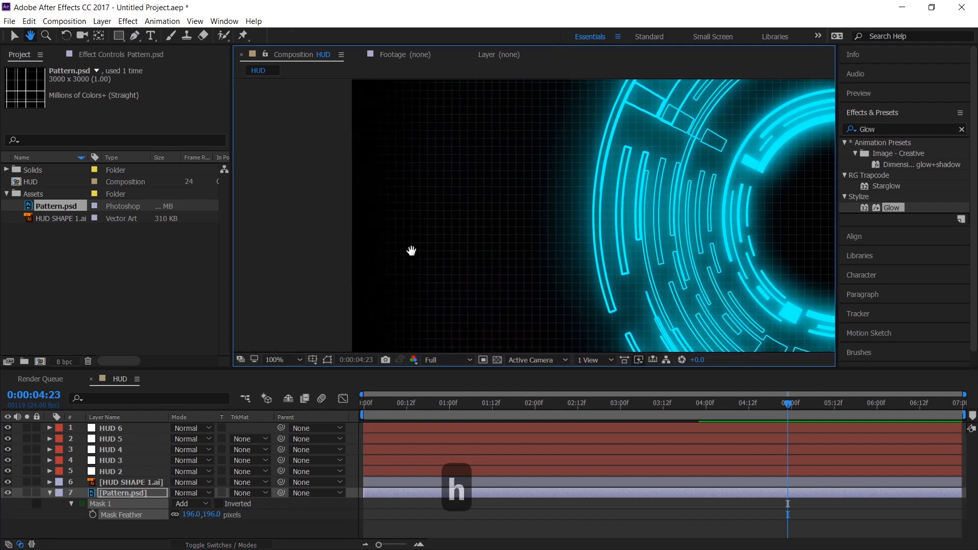
drag(414, 269, 432, 251)
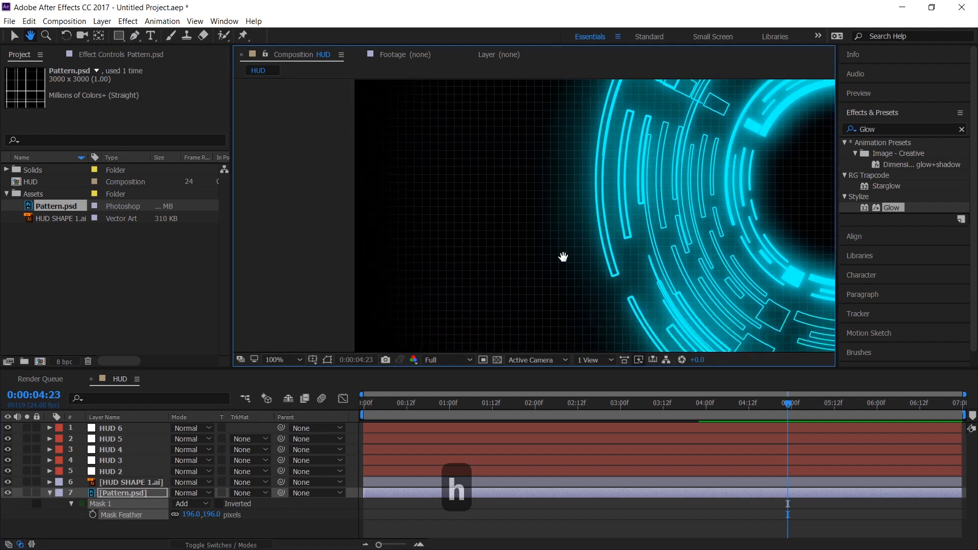
key(v)
scroll(555, 217, down, 2)
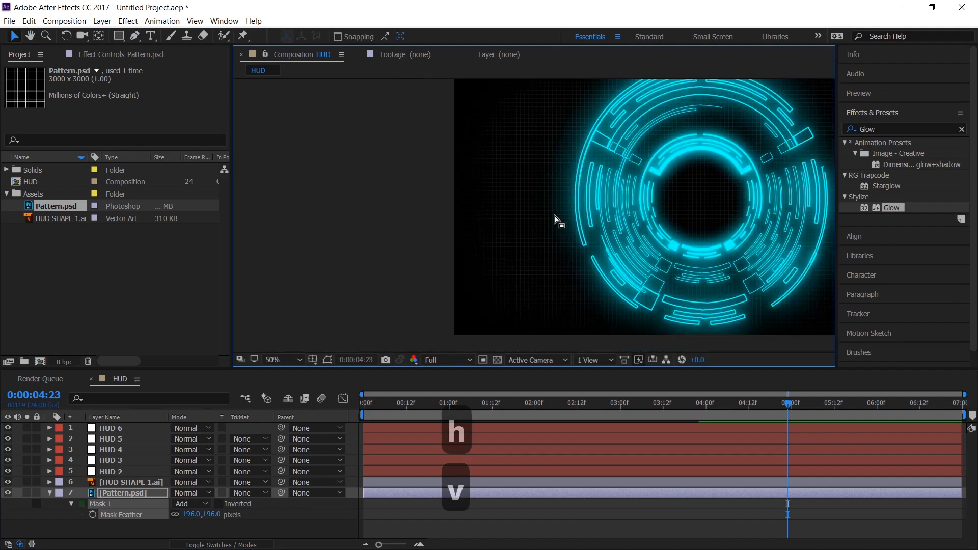
click(275, 359)
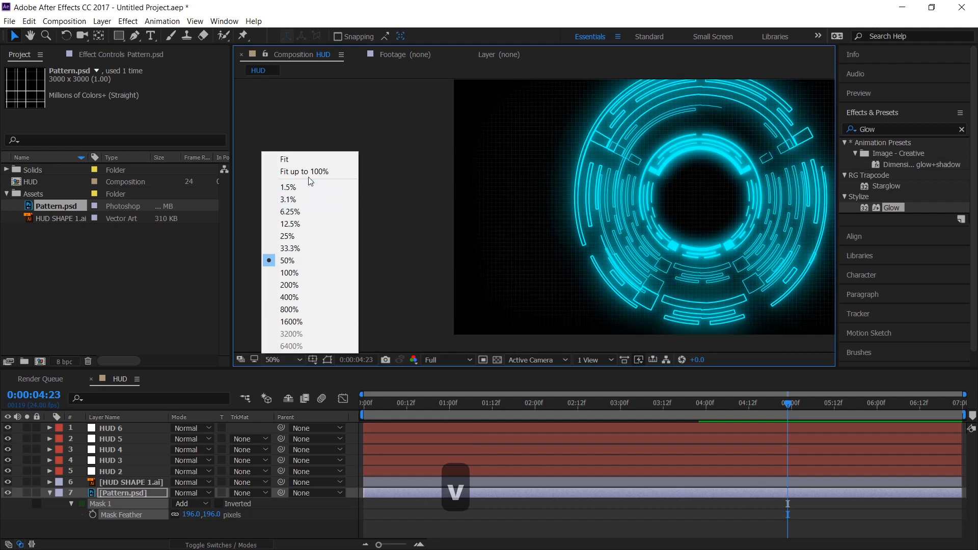
click(285, 159)
click(49, 492)
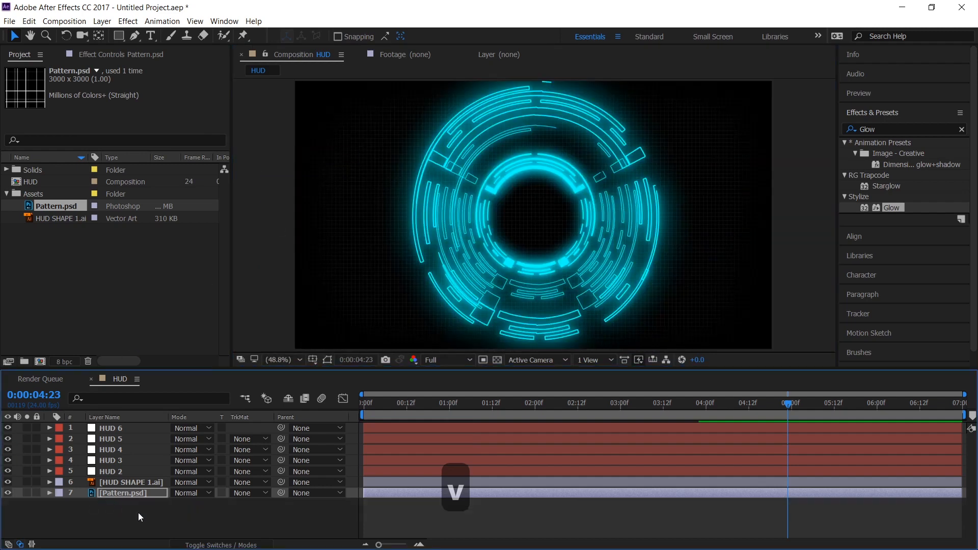
Create a 1920 x 1080 px black solid named BG and place it beneath all other layers
click(139, 504)
click(102, 21)
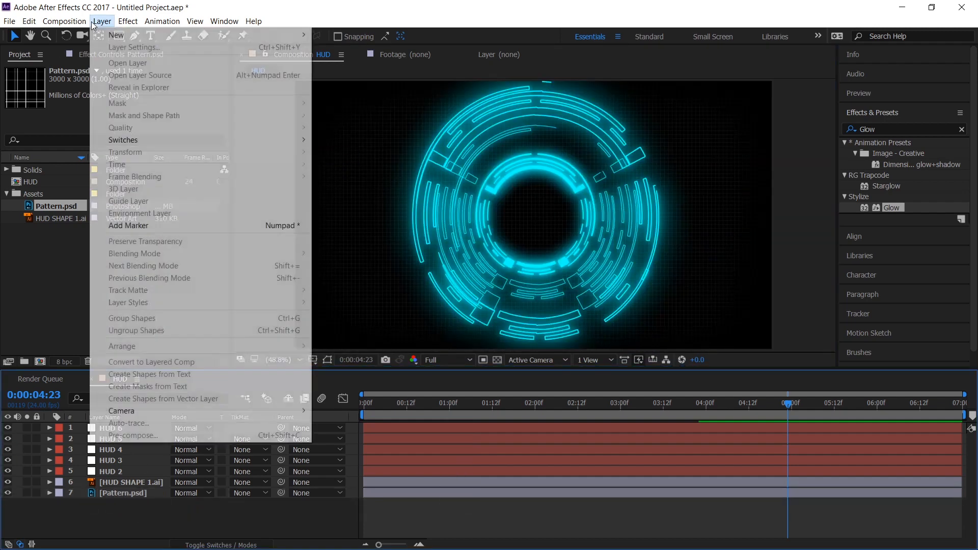
mouse_move(116, 35)
click(367, 51)
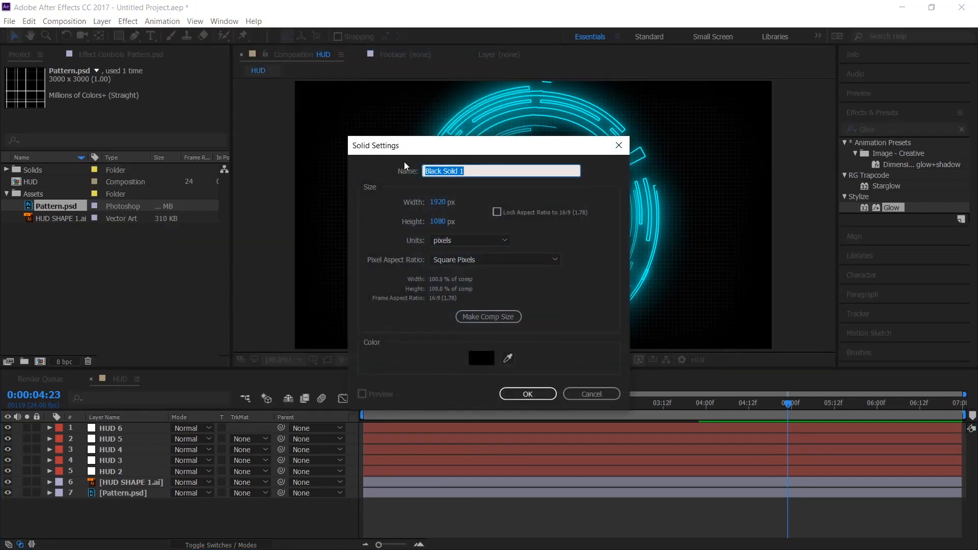
text(BG)
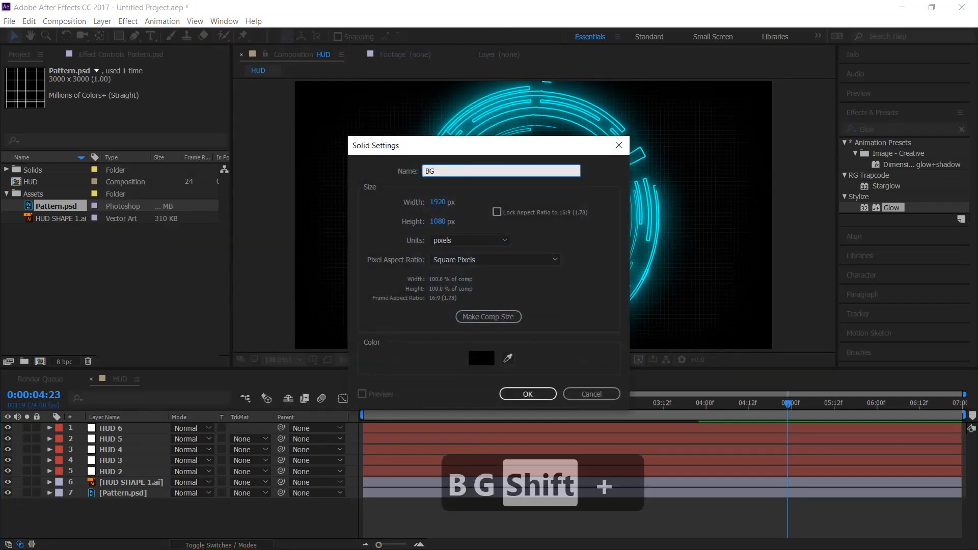
click(521, 393)
drag(130, 423, 155, 515)
drag(155, 514, 155, 514)
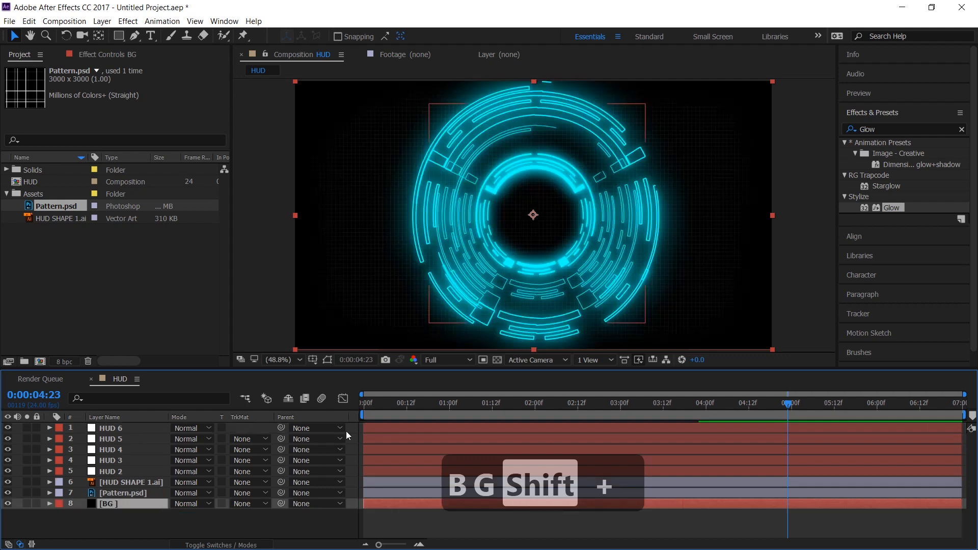
Apply the Gradient Ramp effect to the BG layer and set its End Color to a very dark teal
click(889, 133)
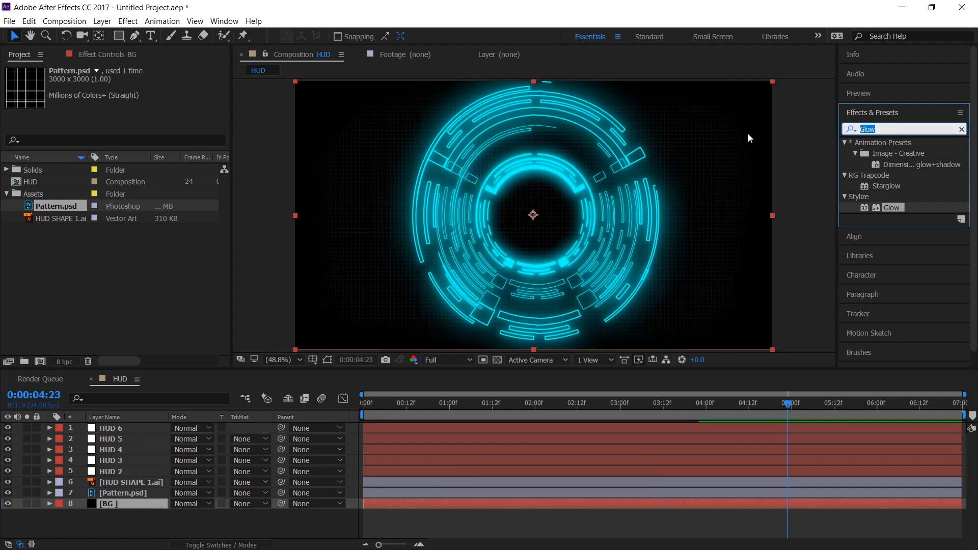
text(Gradi)
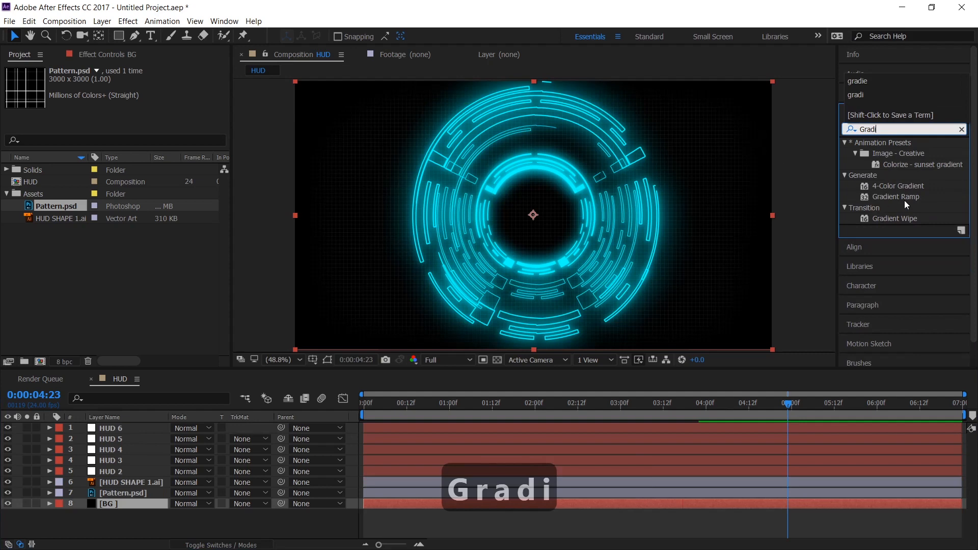
drag(904, 200, 130, 503)
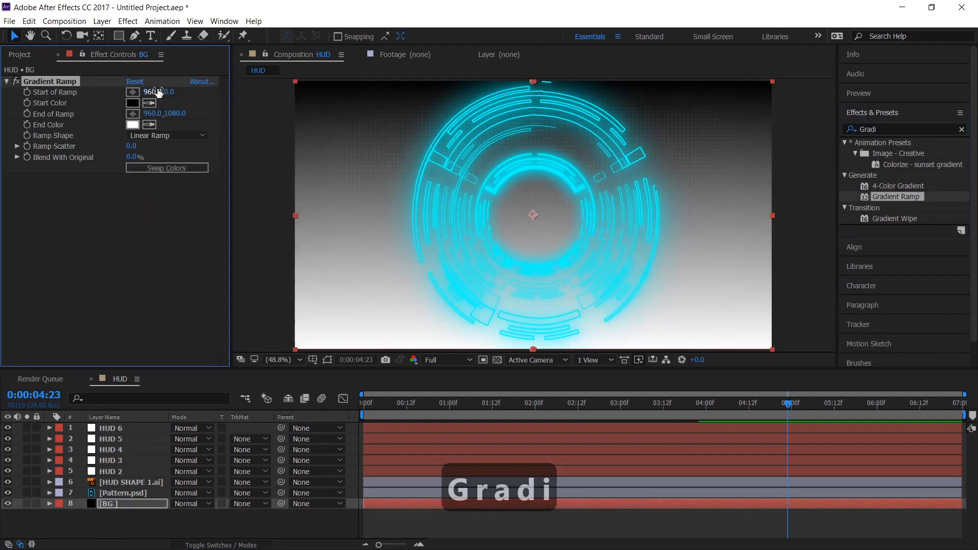
click(134, 124)
click(250, 258)
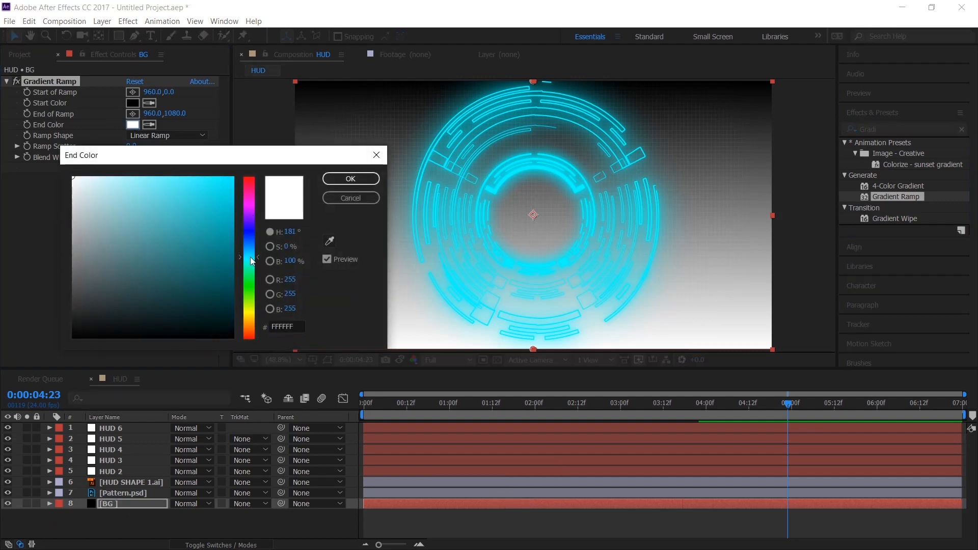
click(213, 320)
click(355, 185)
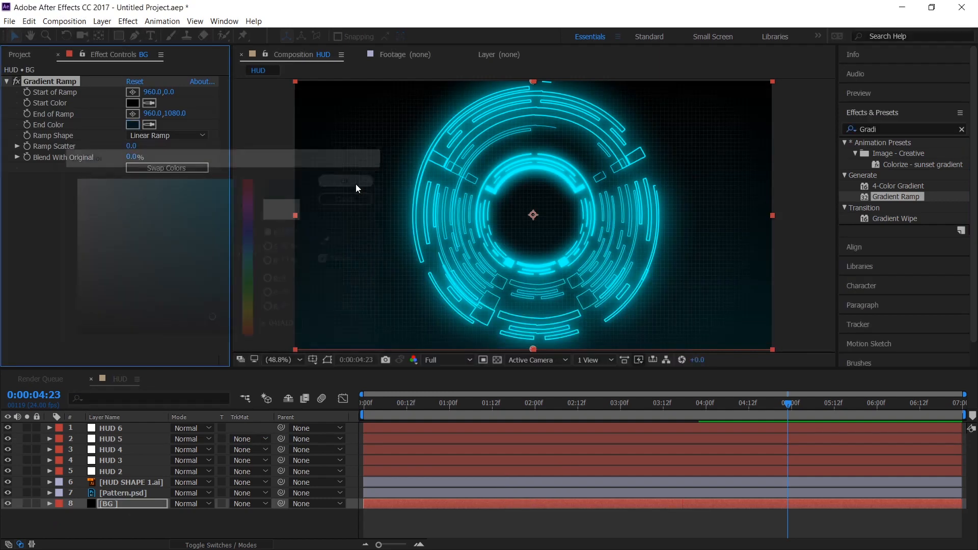
Reposition the linear gradient's End of Ramp to 184, 1200 and Start of Ramp to 2144, 8
key(comma)
key(comma)
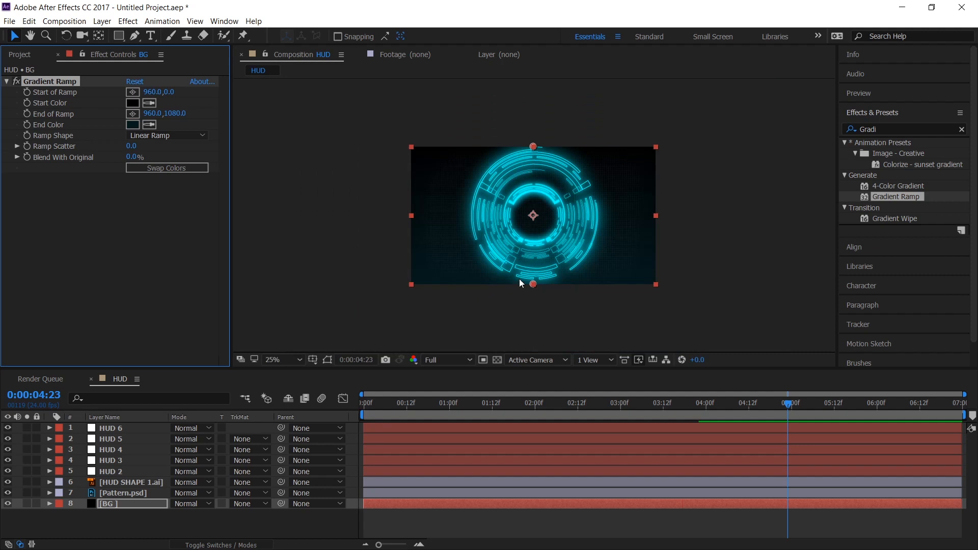
drag(533, 284, 434, 299)
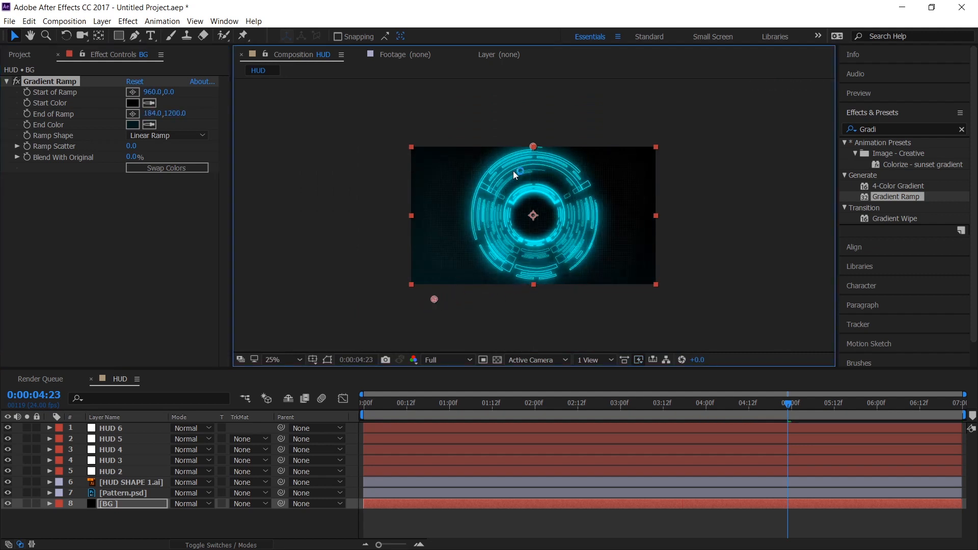
drag(536, 145, 686, 147)
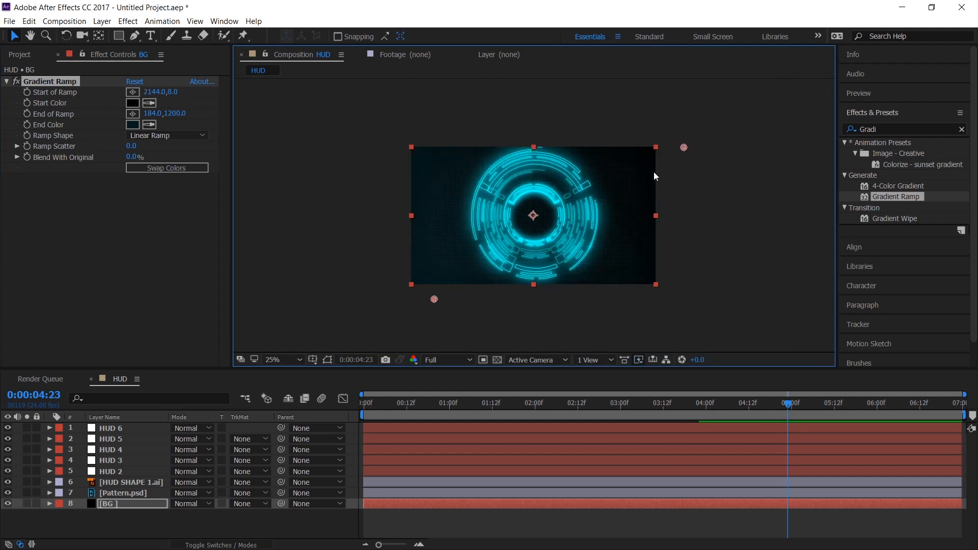
Set BG's Ramp Shape to Radial Ramp, with Start of Ramp at 968, -32 and End of Ramp at 664, 1800
click(153, 135)
click(161, 161)
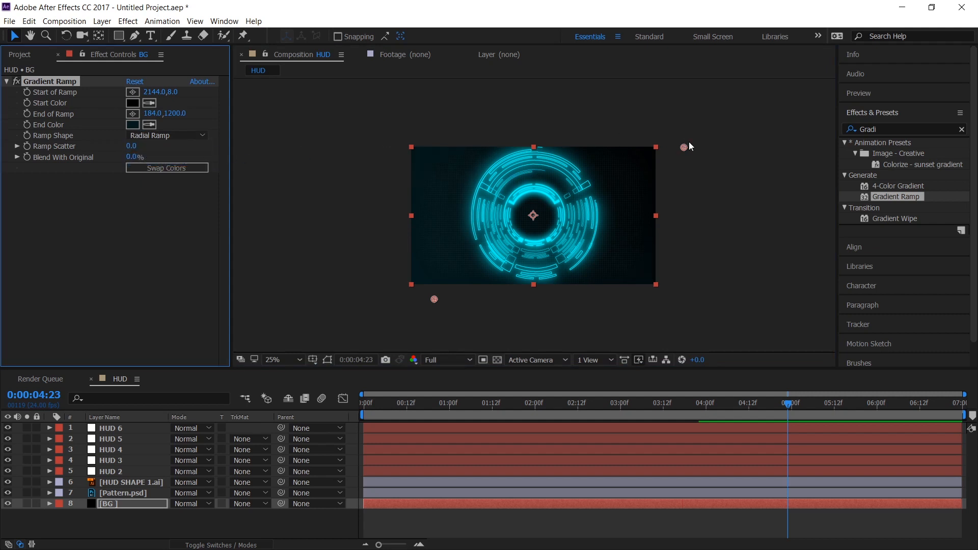
drag(685, 147, 535, 143)
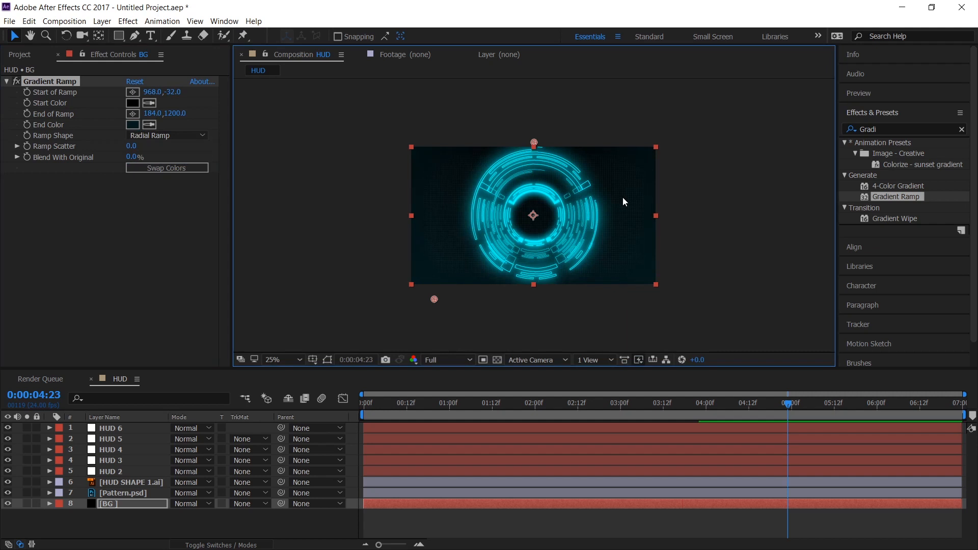
key(comma)
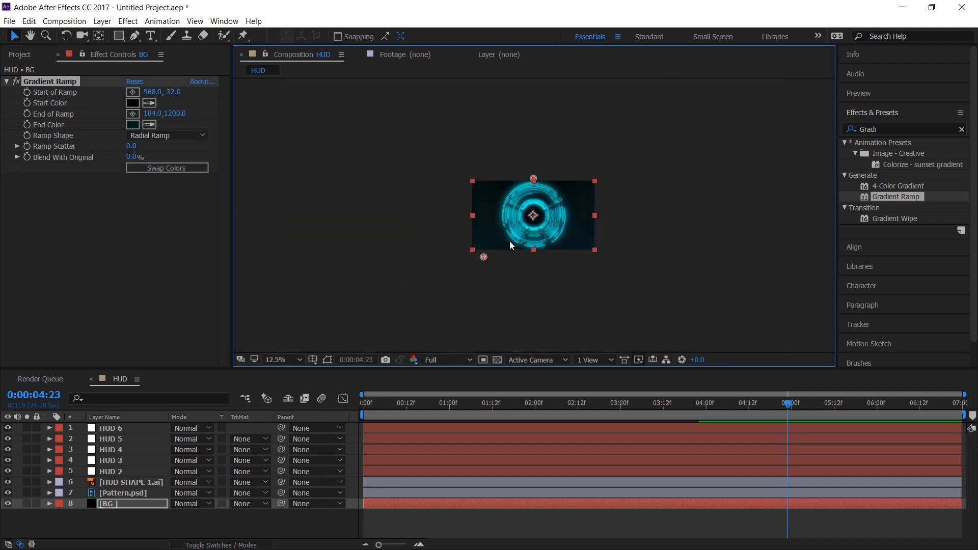
drag(484, 256, 513, 296)
click(277, 358)
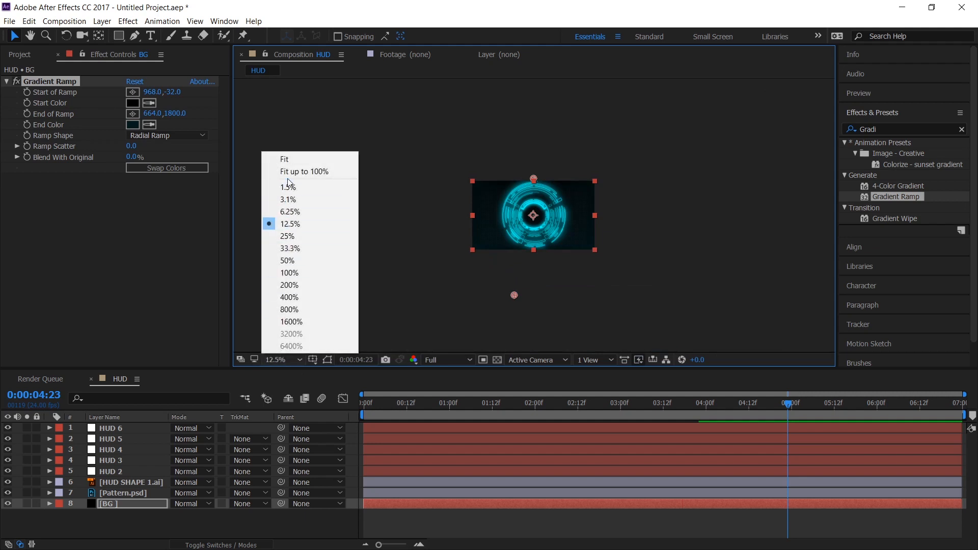
click(280, 157)
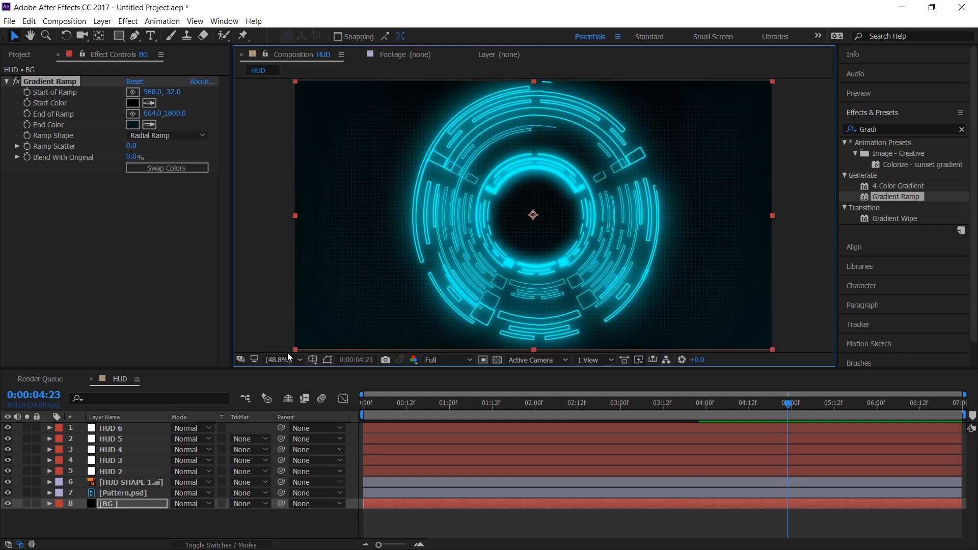
click(92, 513)
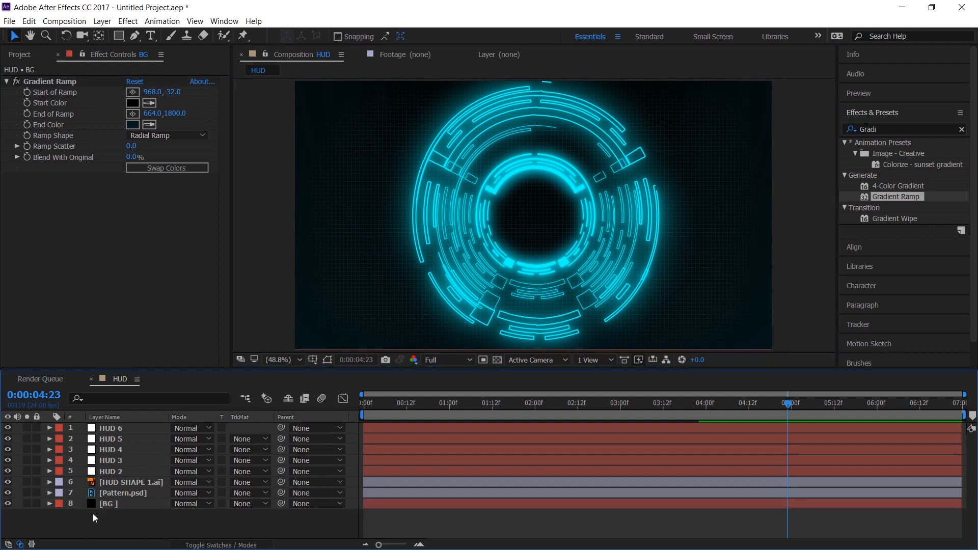
drag(379, 408, 819, 402)
Add a two-node camera with the 35mm preset to the HUD composition
right_click(134, 518)
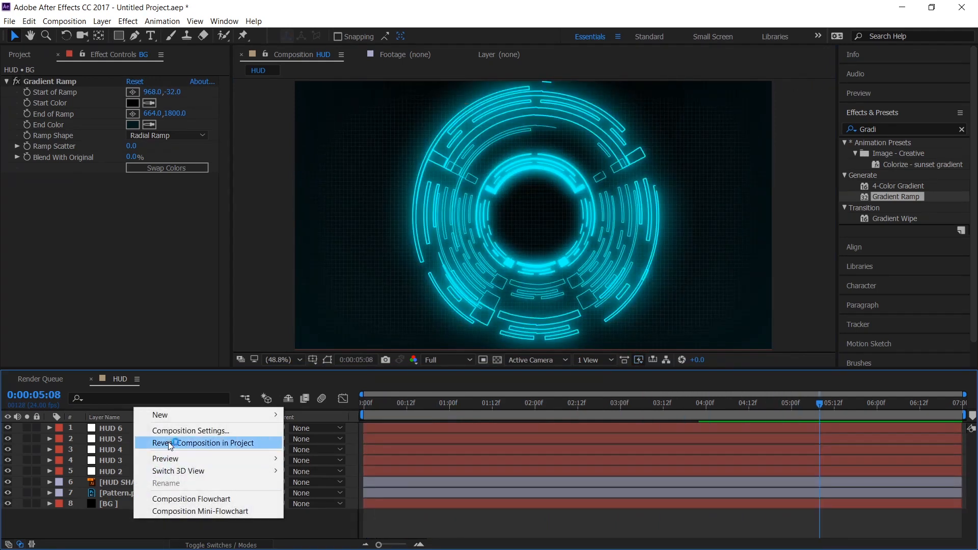
mouse_move(184, 413)
click(349, 462)
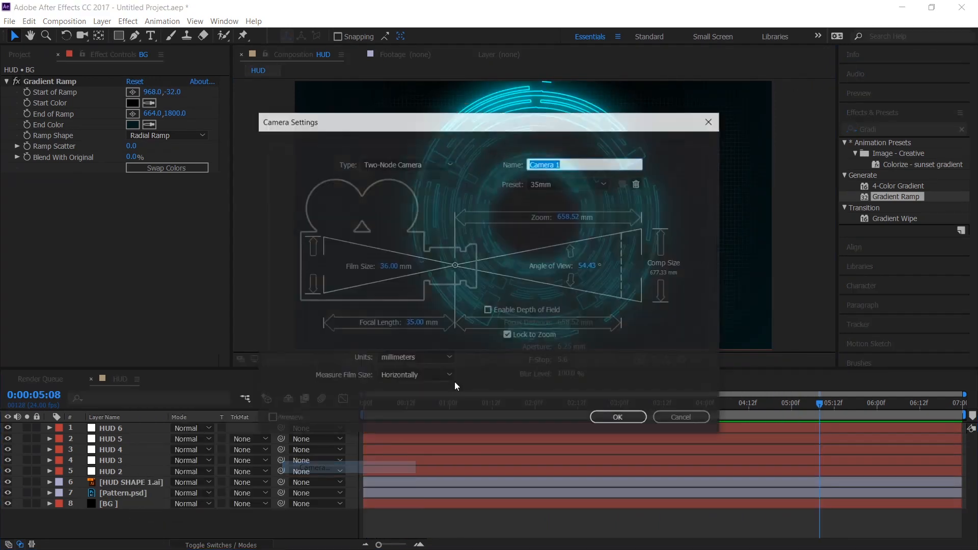
click(611, 416)
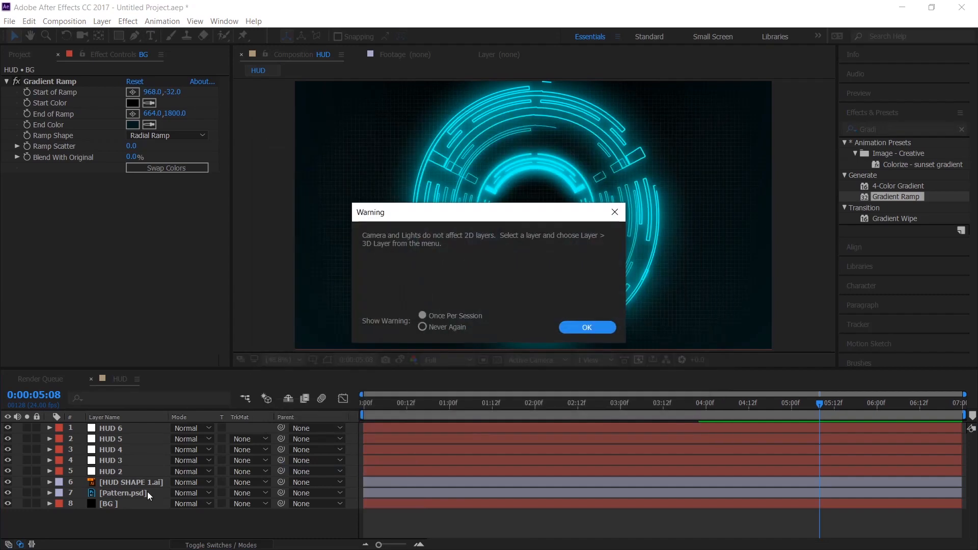
click(586, 326)
Add a null object to the HUD composition and rename it Camera Zoom
right_click(130, 529)
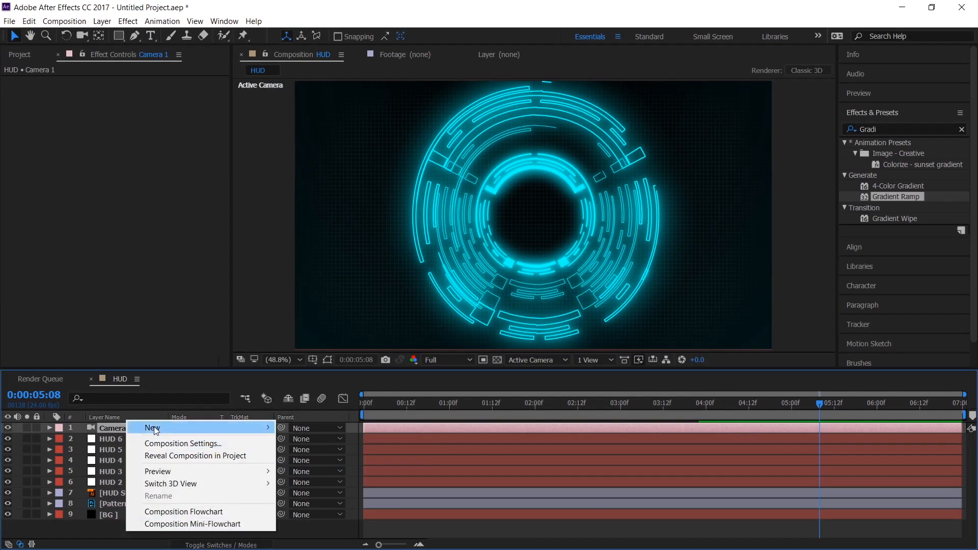
mouse_move(153, 427)
click(306, 493)
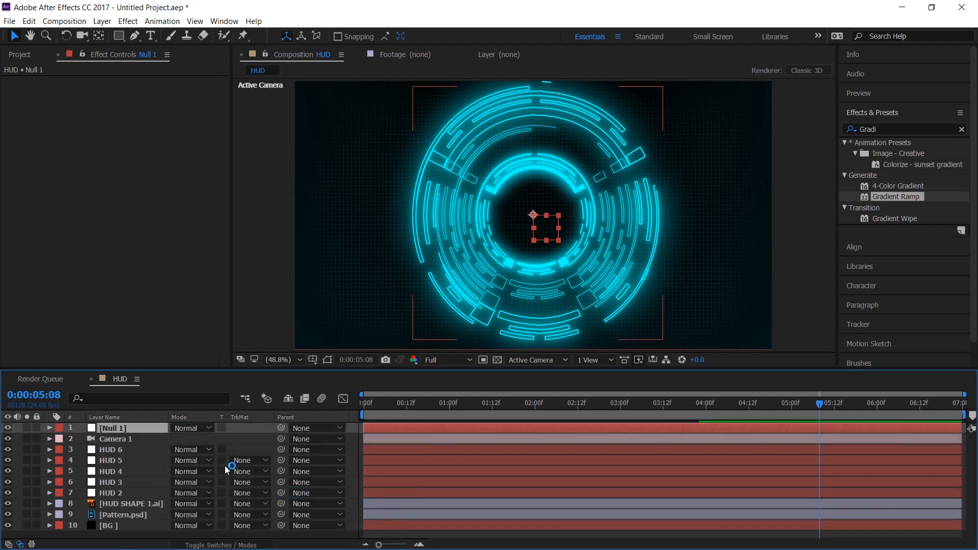
key(Return)
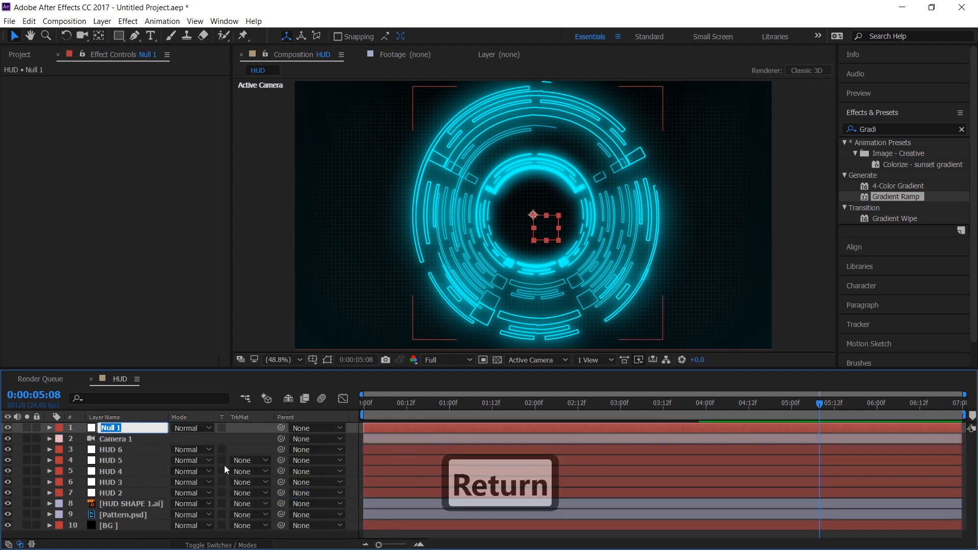
text(Camera)
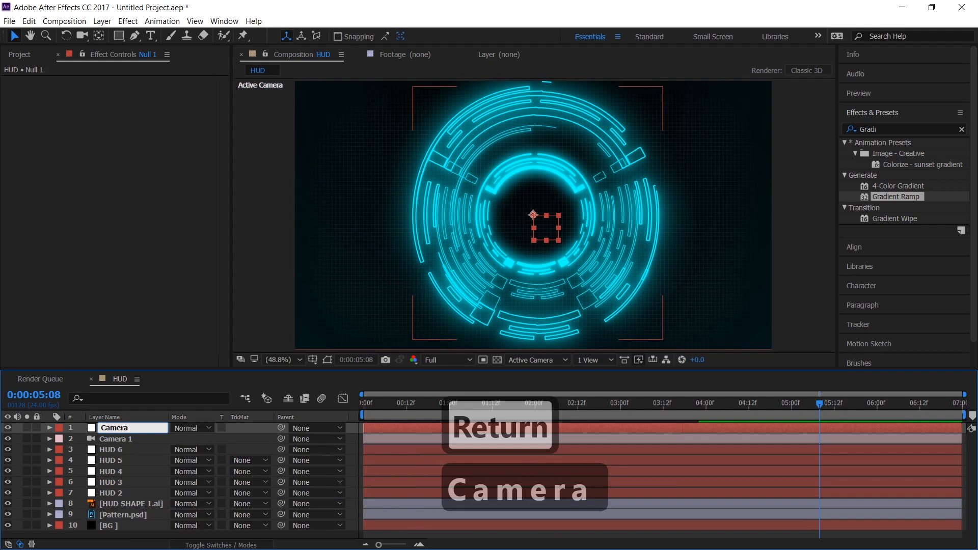
text( Zoom)
key(Return)
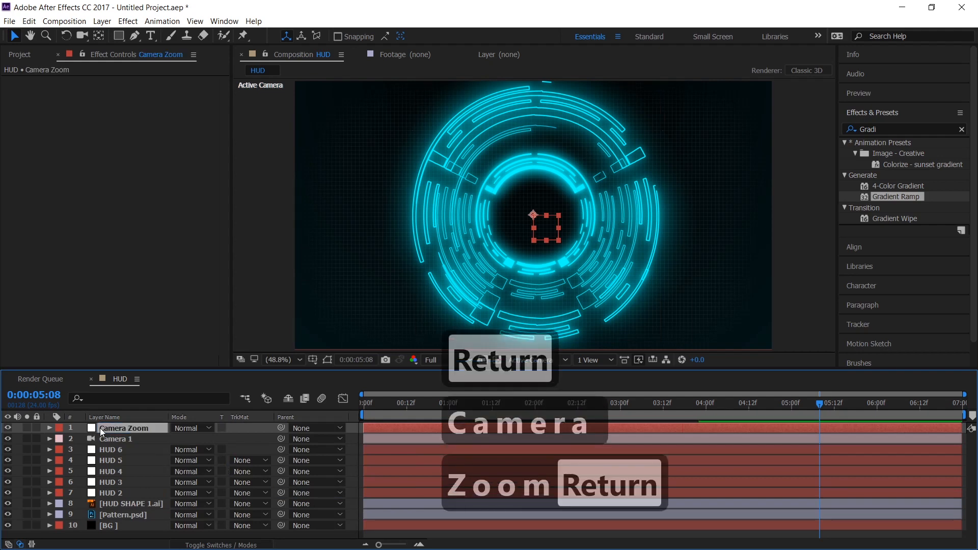
Reveal Camera 1's Transform properties and set a Position keyframe at the start of the timeline, with the camera tool active
click(114, 441)
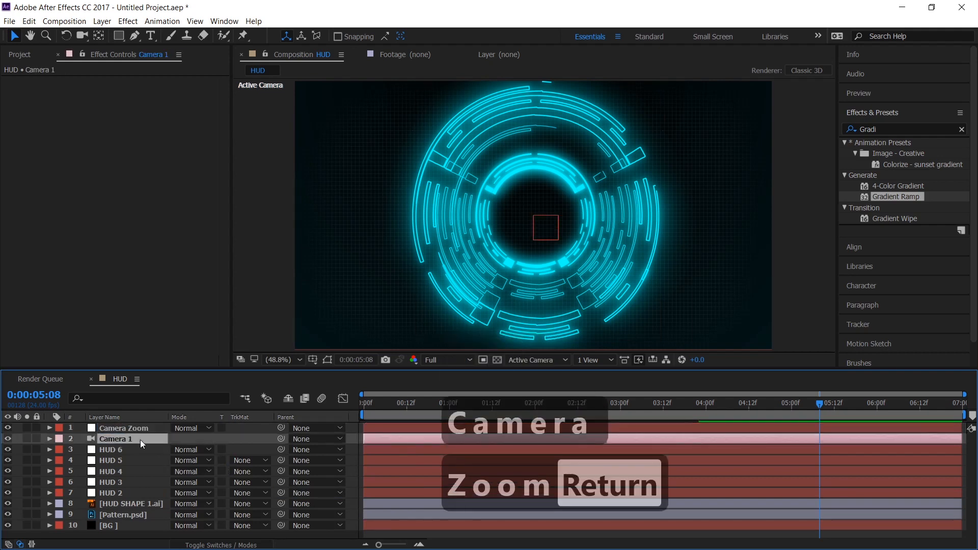
click(83, 38)
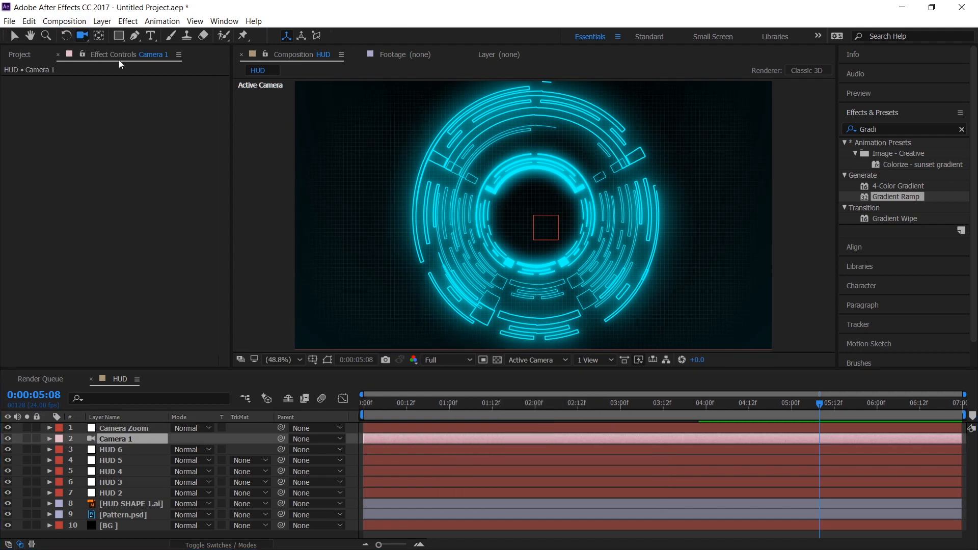
click(375, 411)
key(Home)
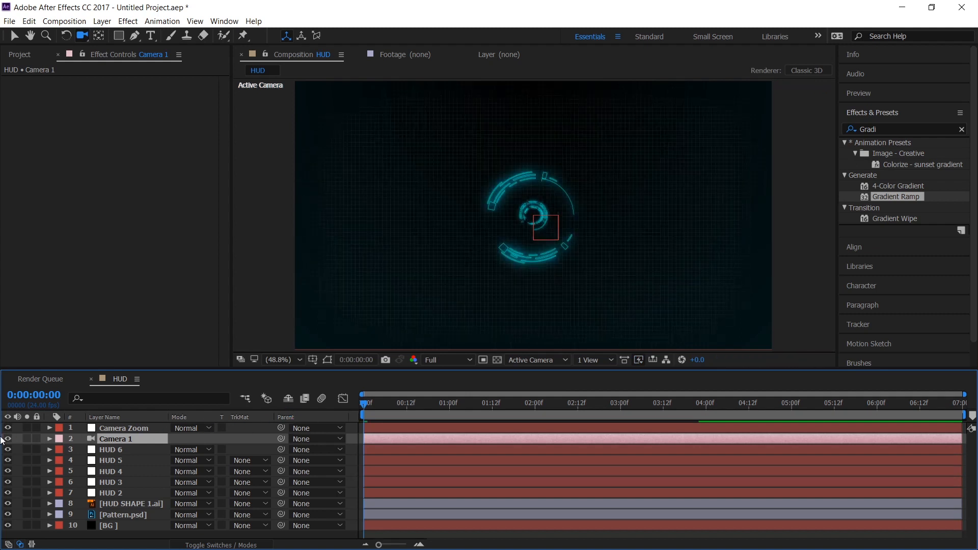
click(49, 439)
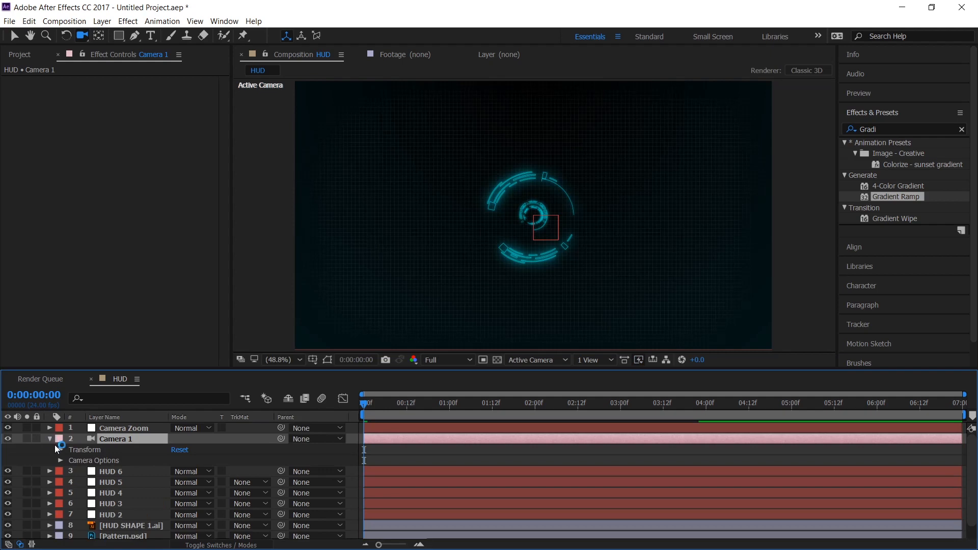
click(60, 450)
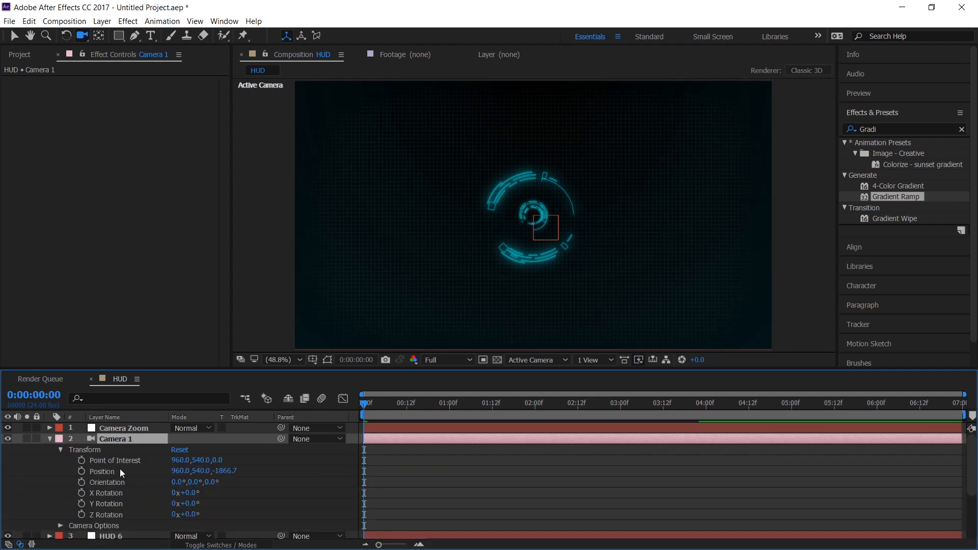
click(81, 472)
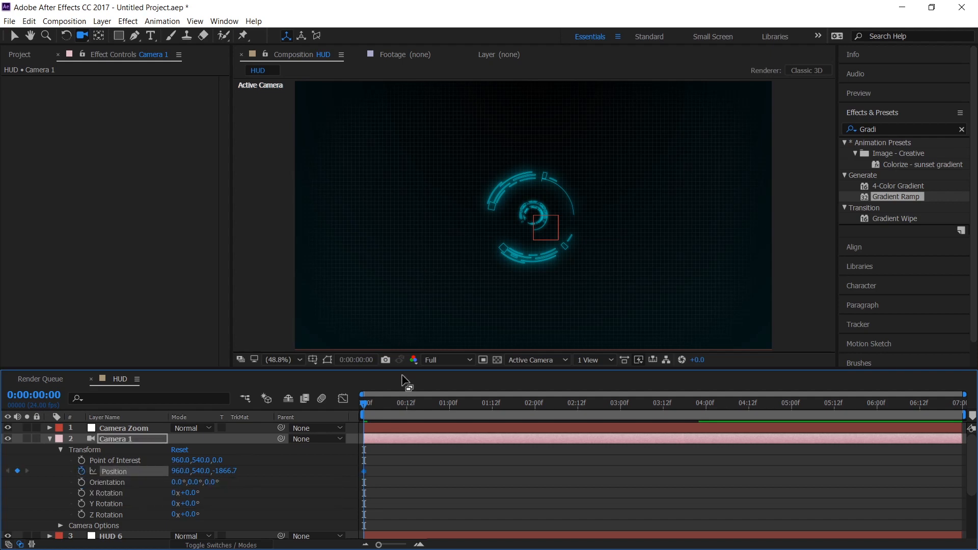
Move Camera 1's Position keyframe to about 3:03 and bring the current time to 3:12
drag(364, 471, 578, 475)
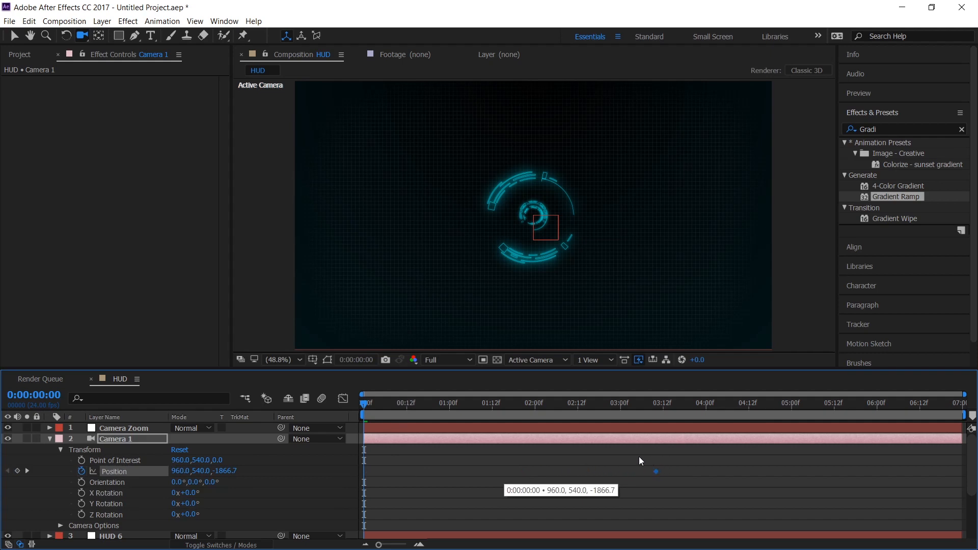
drag(621, 457, 631, 457)
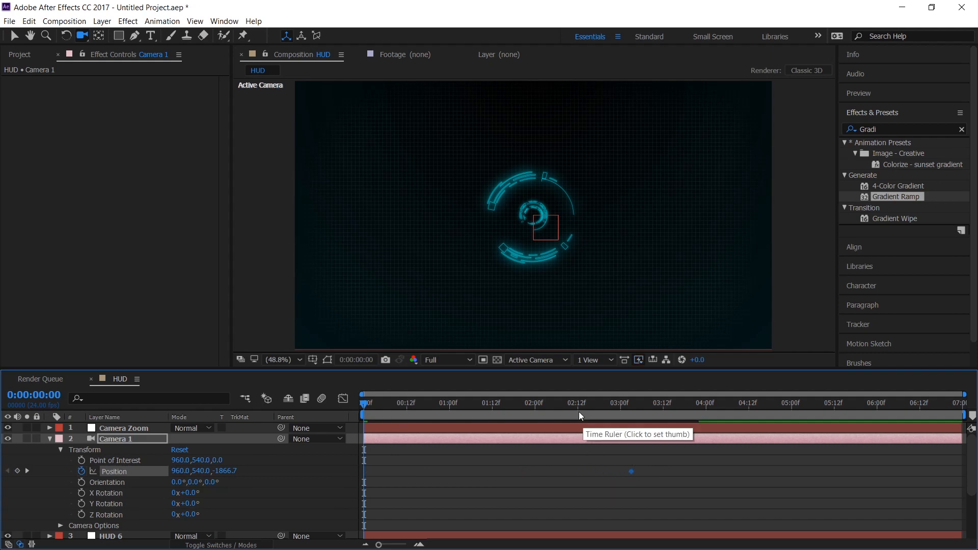
drag(578, 410, 660, 429)
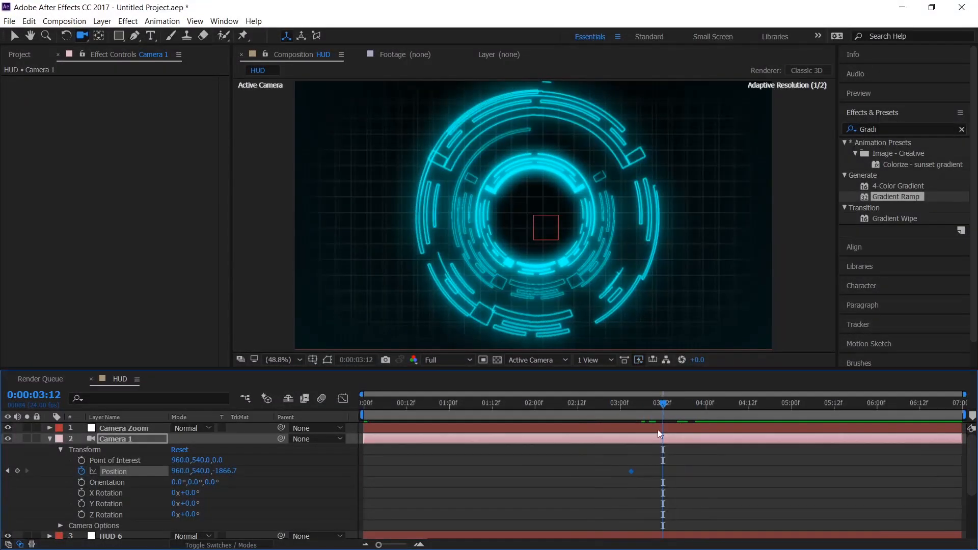
Shift Camera 1's Position keyframe to about 3:06 and return the current time to the start of the timeline
click(647, 469)
key(ctrl+z)
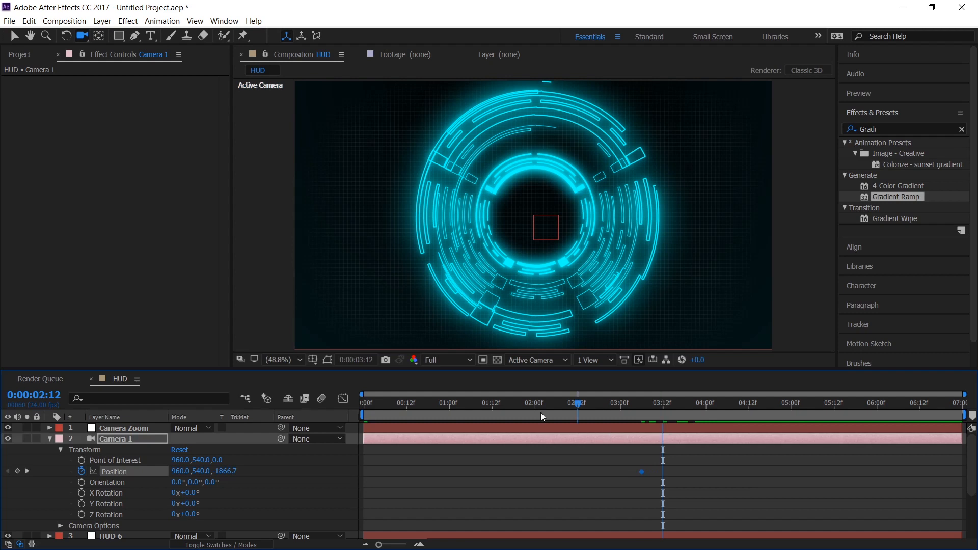
key(ctrl+z)
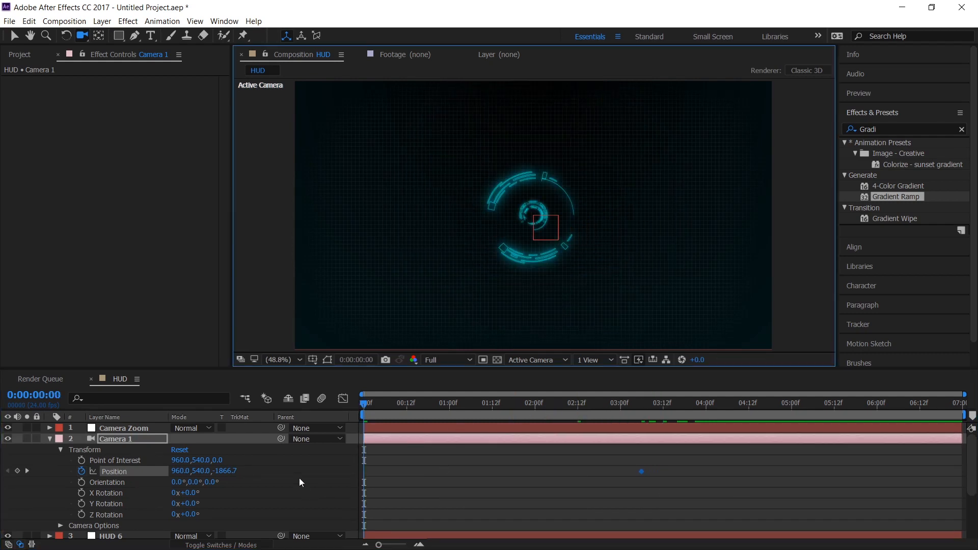
Make the HUD 6 to HUD 2, HUD SHAPE 1.ai, Pattern.psd and BG layers 3D
scroll(299, 477, down, 4)
scroll(286, 485, down, 1)
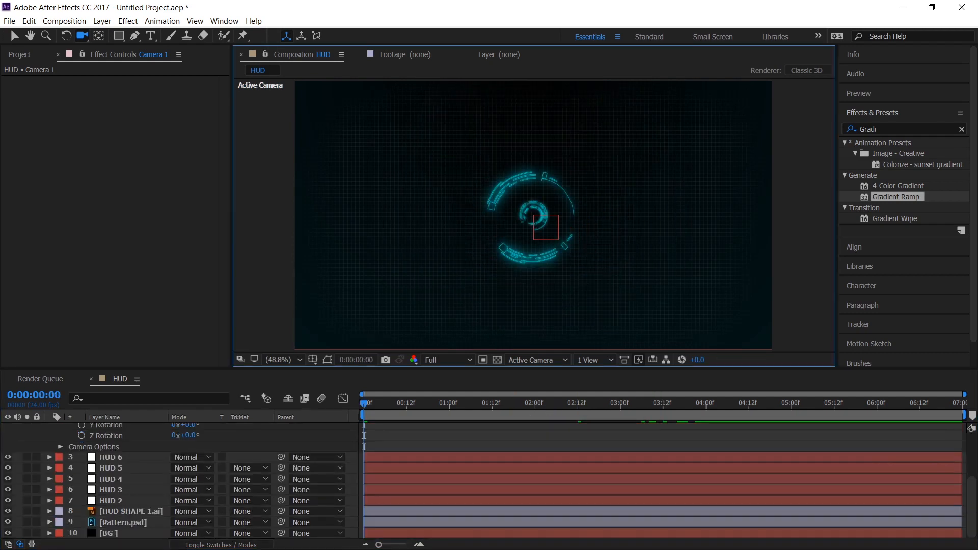
click(230, 546)
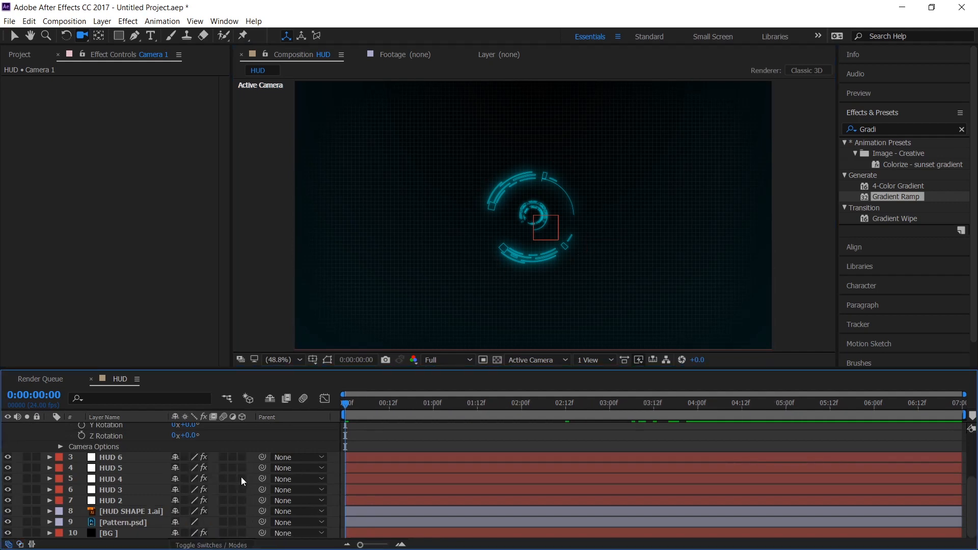
drag(243, 455, 243, 470)
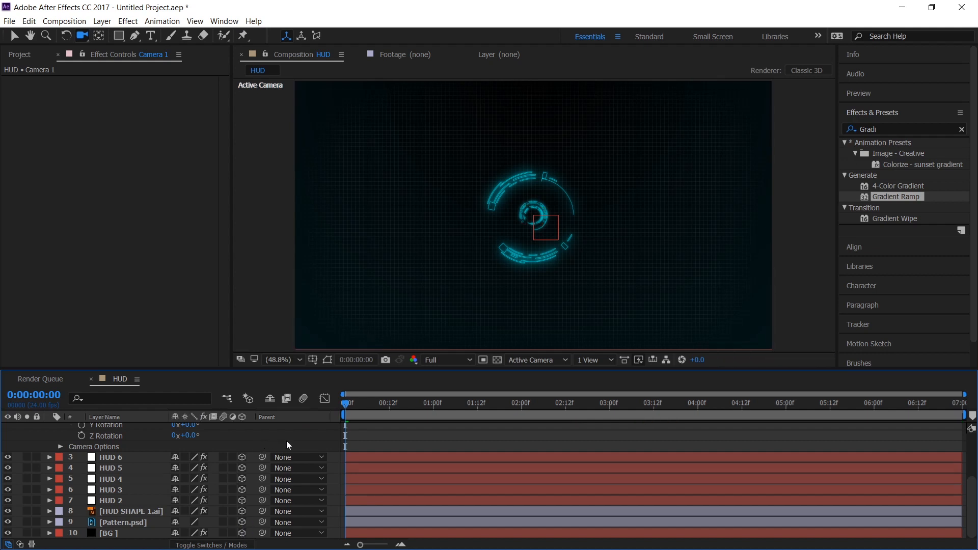
Orbit Camera 1 at 0:00 to a Position of about 66, 673, -1633 and set the preview resolution to Half
scroll(286, 441, up, 5)
click(483, 232)
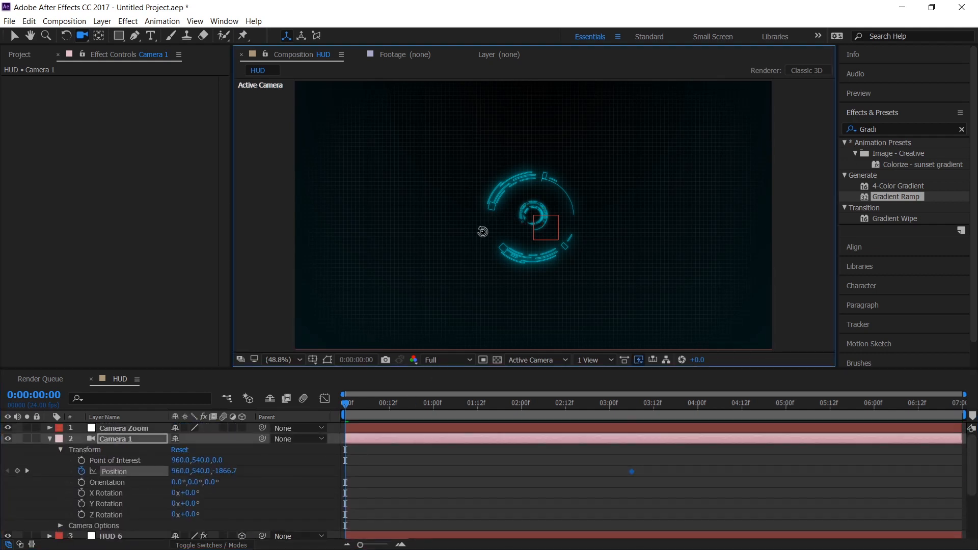
drag(483, 232, 513, 228)
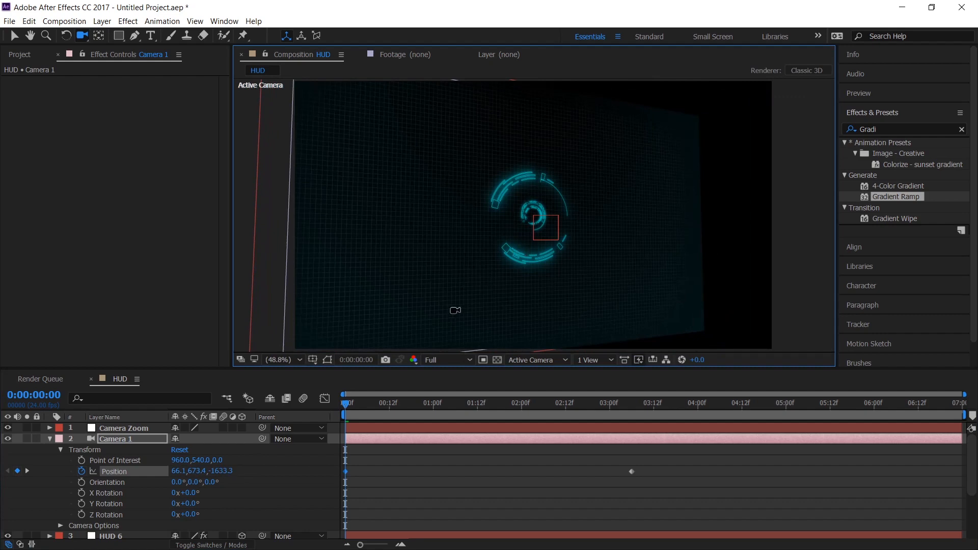
drag(346, 404, 320, 455)
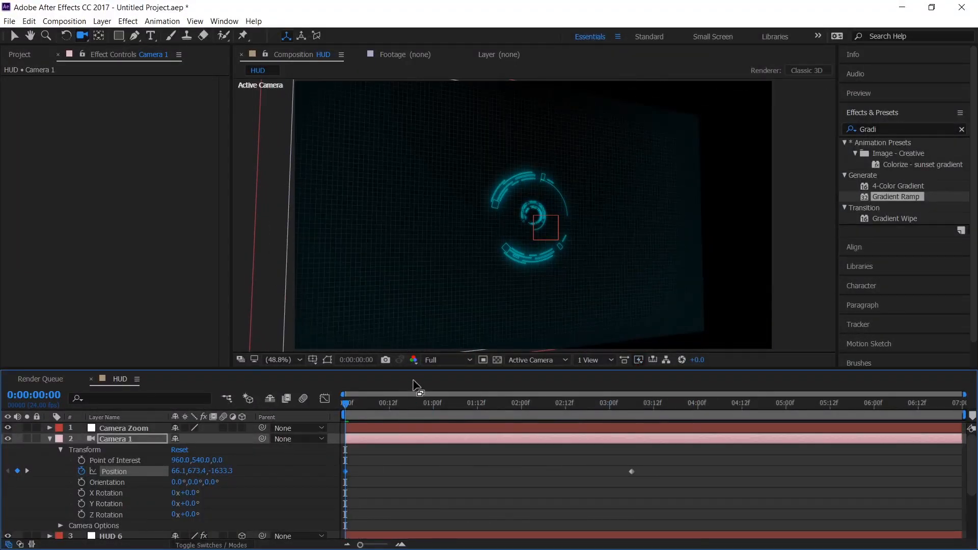
click(446, 362)
click(445, 402)
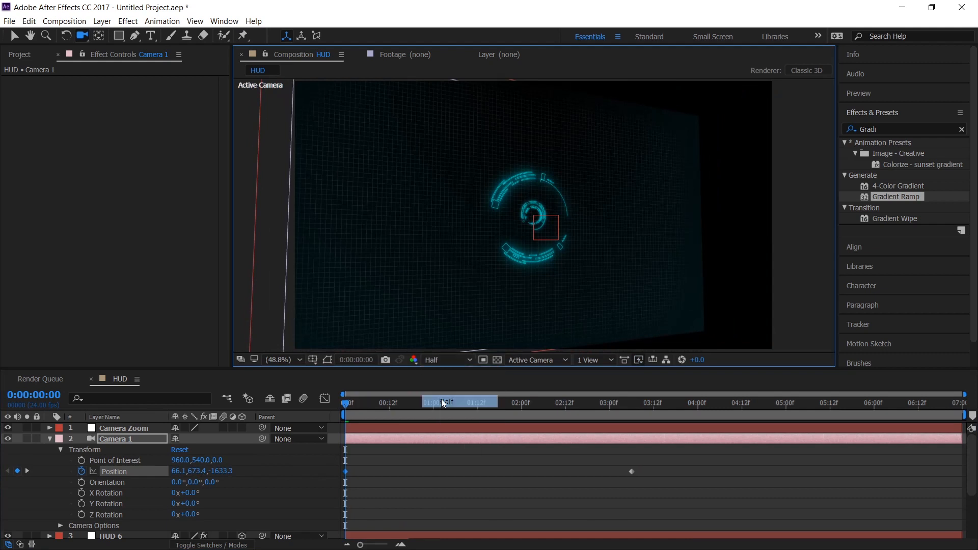
Scale the BG layer up to 162% so it fills the tilted camera view
scroll(75, 493, down, 5)
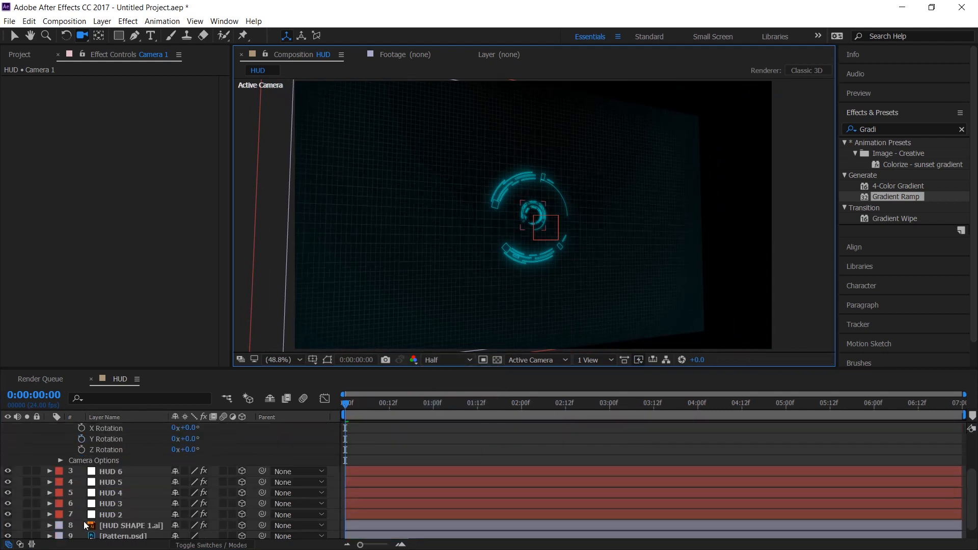
scroll(121, 529, down, 1)
click(120, 530)
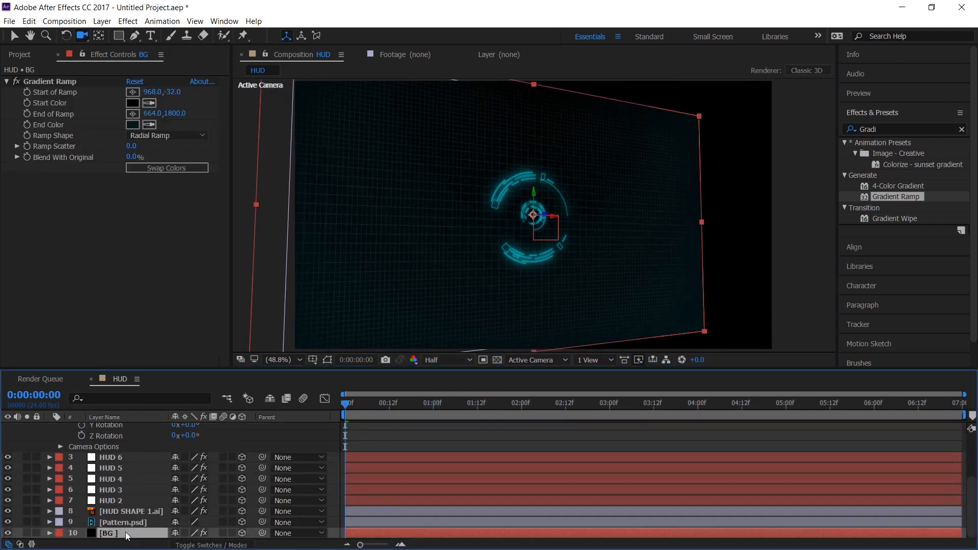
key(s)
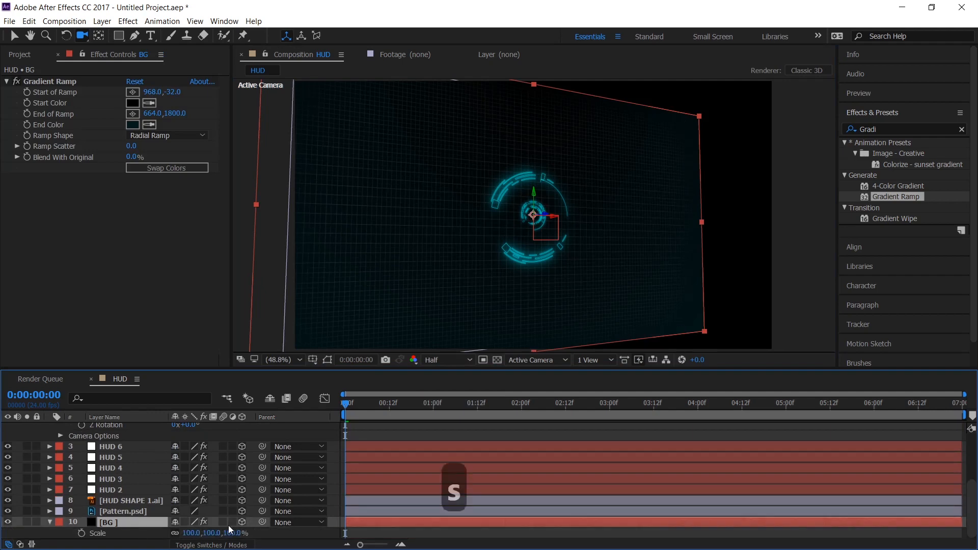
drag(192, 533, 227, 532)
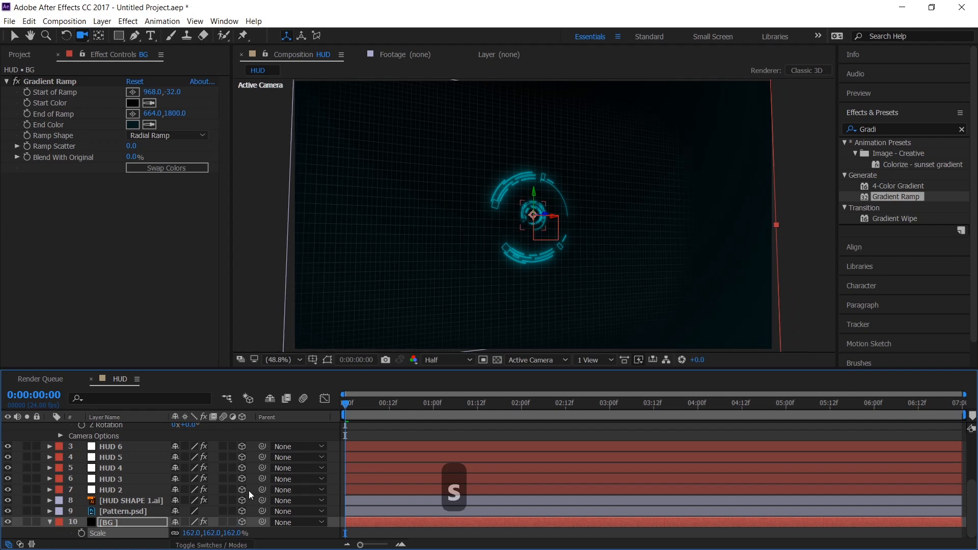
Move the current time to 3:16 and turn on Depth of Field in Camera 1's Camera Options
scroll(247, 466, up, 3)
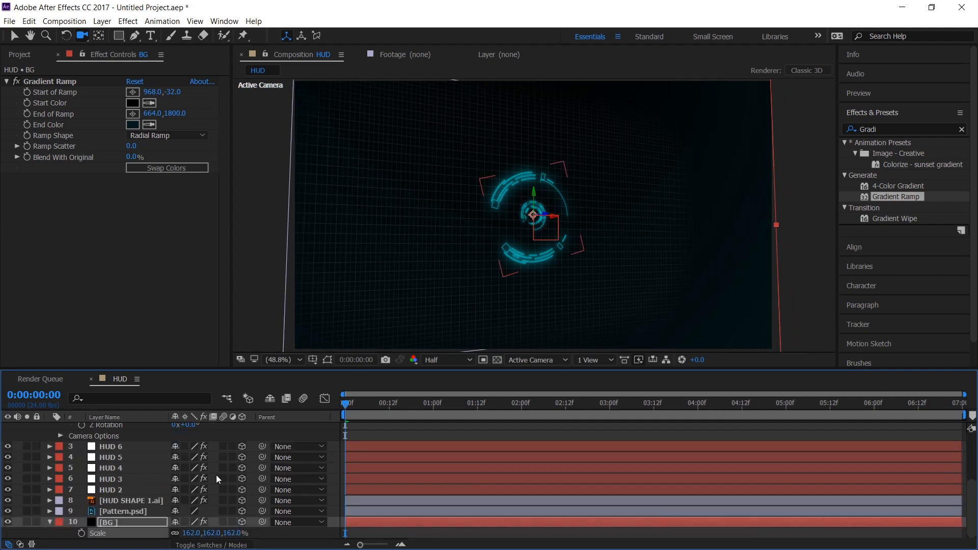
scroll(130, 451, up, 3)
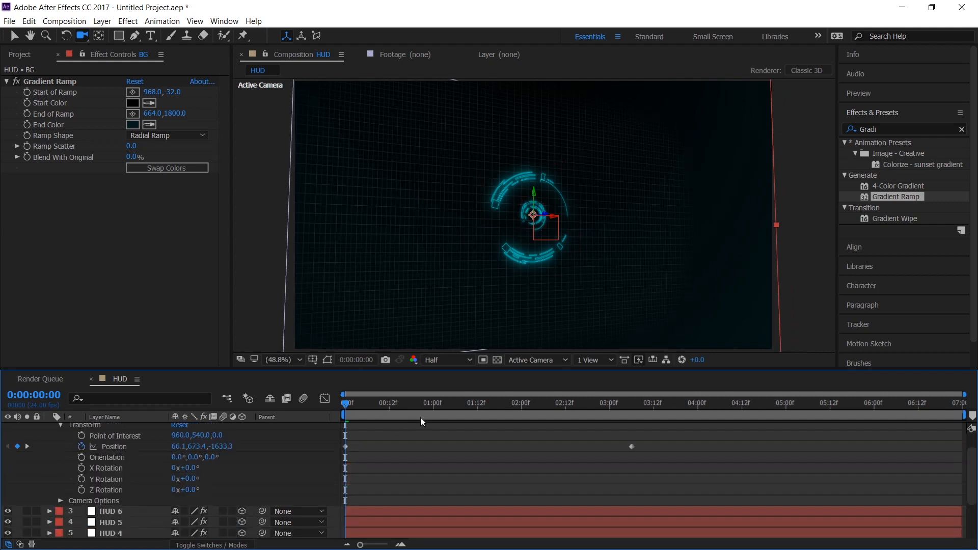
drag(420, 417, 670, 404)
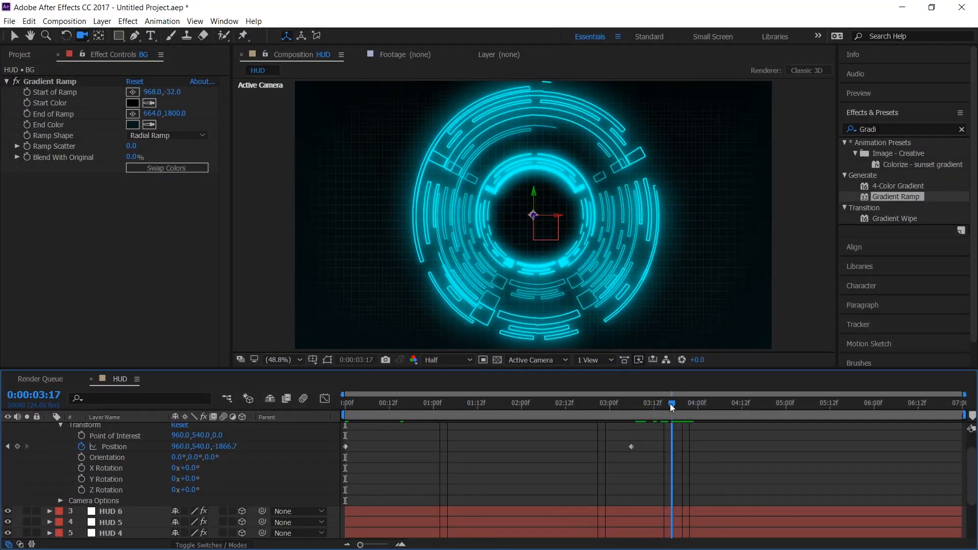
click(59, 501)
scroll(94, 491, down, 3)
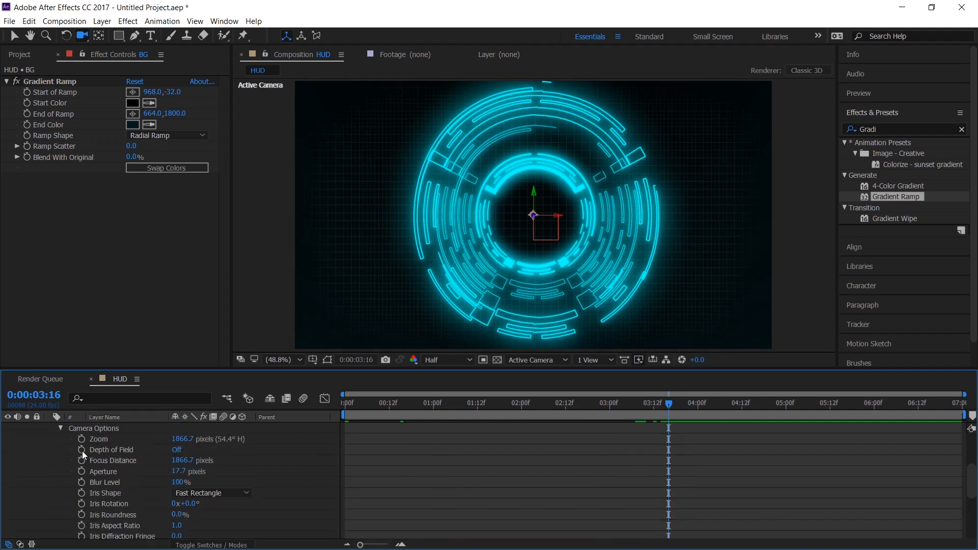
click(176, 450)
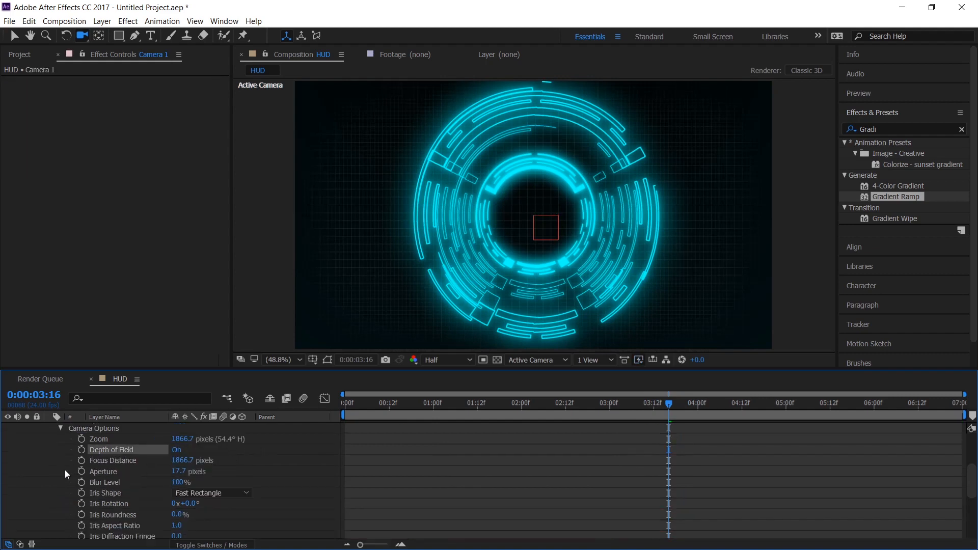
Set Focus Distance and Aperture keyframes for Camera 1 at 3:16, with Aperture at 198 pixels
click(82, 461)
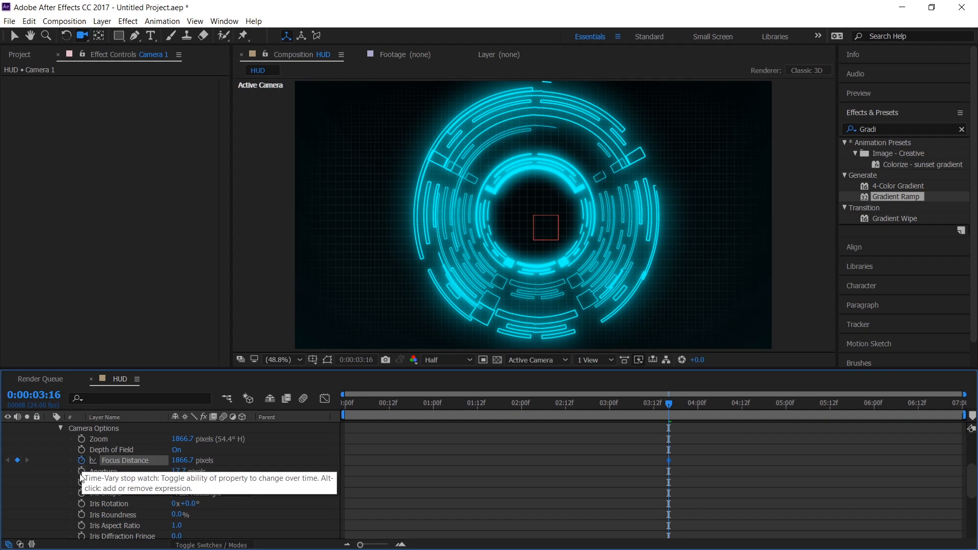
click(82, 471)
click(176, 471)
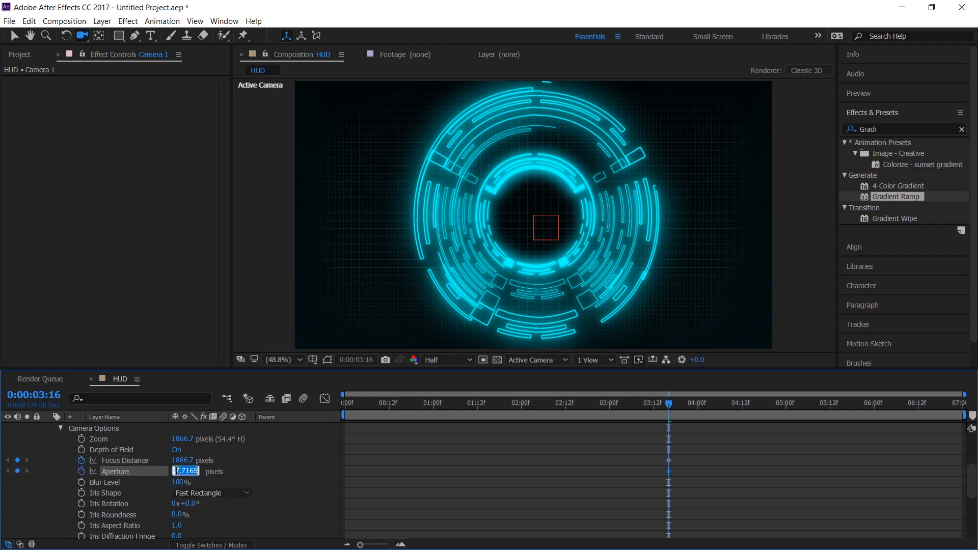
text(1)
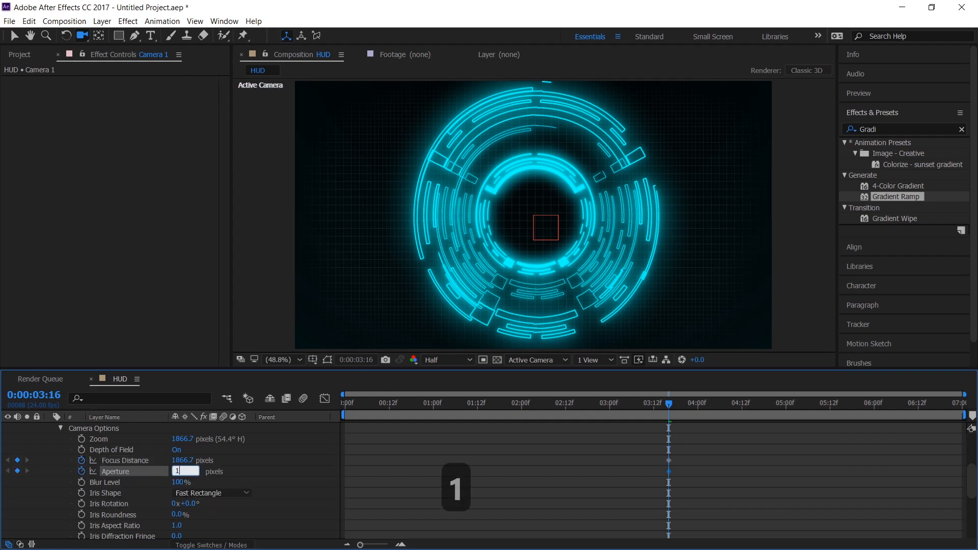
text(98)
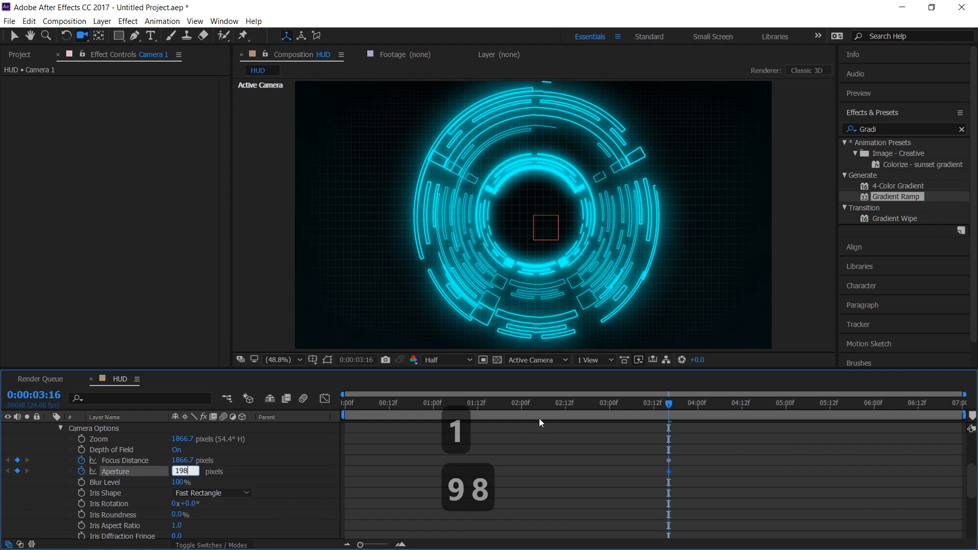
click(596, 415)
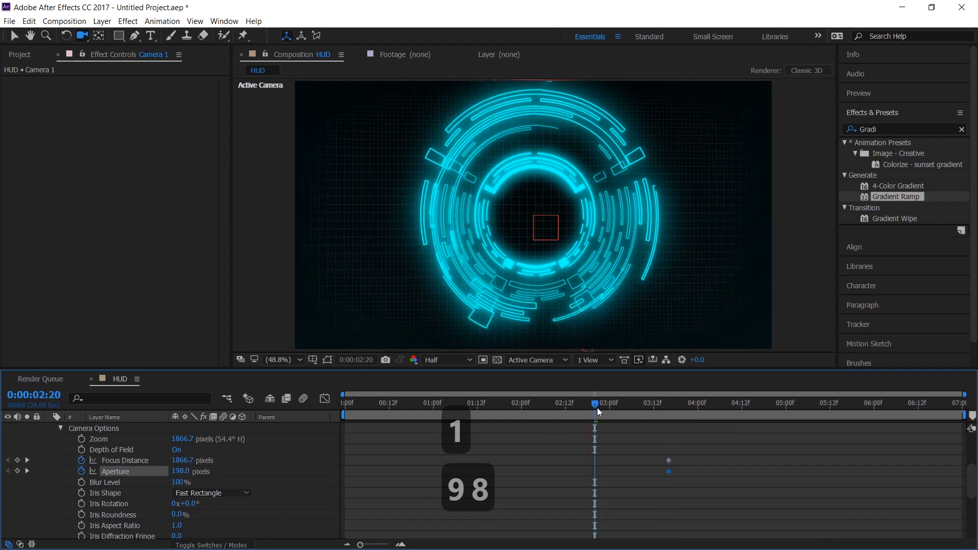
Increase Camera 1's Focus Distance at 0:00 until the HUD and grid blur, and set the preview resolution to Full
drag(597, 407, 333, 423)
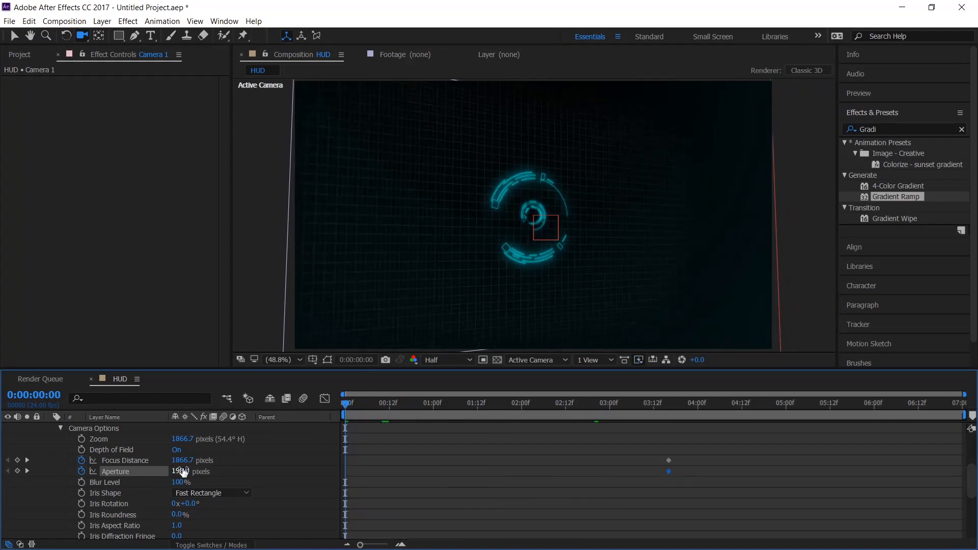
drag(181, 462, 270, 462)
drag(462, 451, 763, 437)
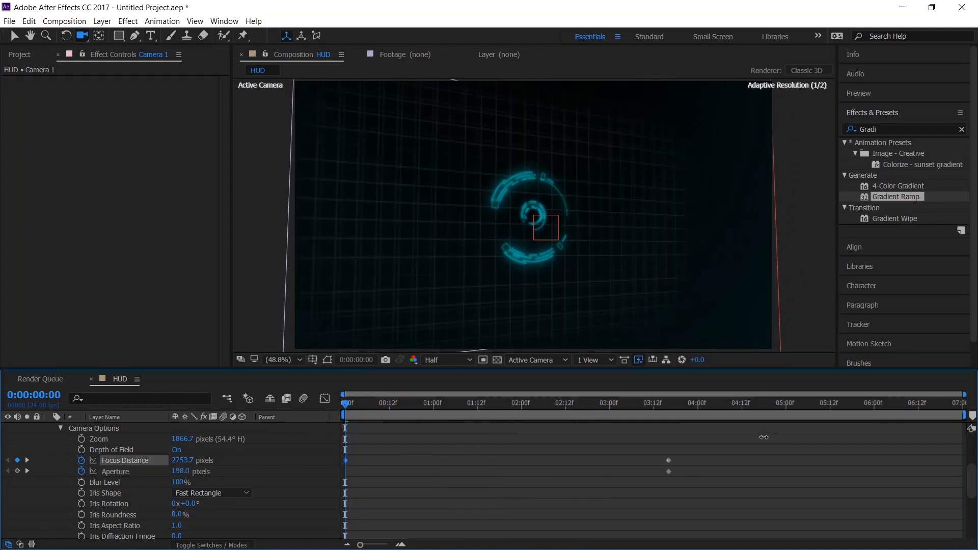
drag(864, 417, 490, 465)
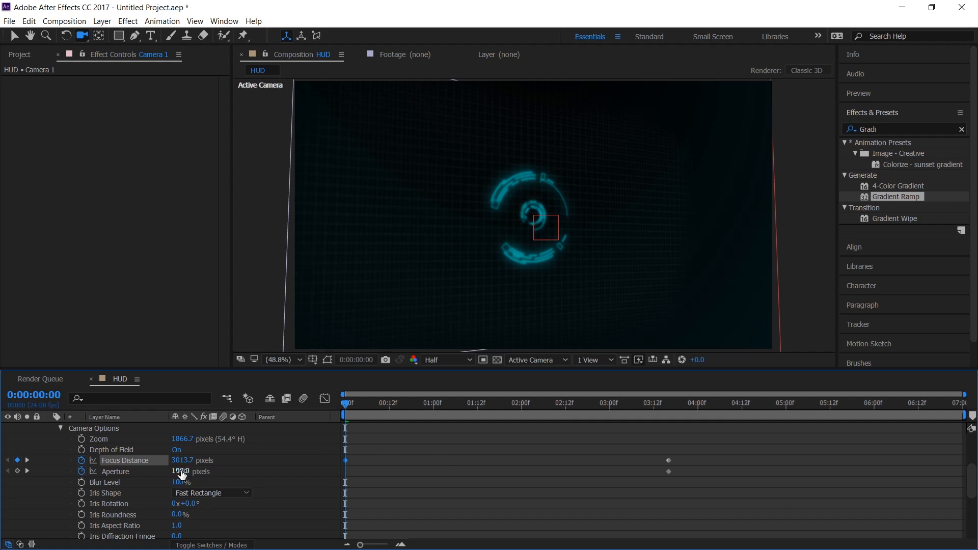
drag(181, 461, 681, 448)
click(442, 362)
click(447, 387)
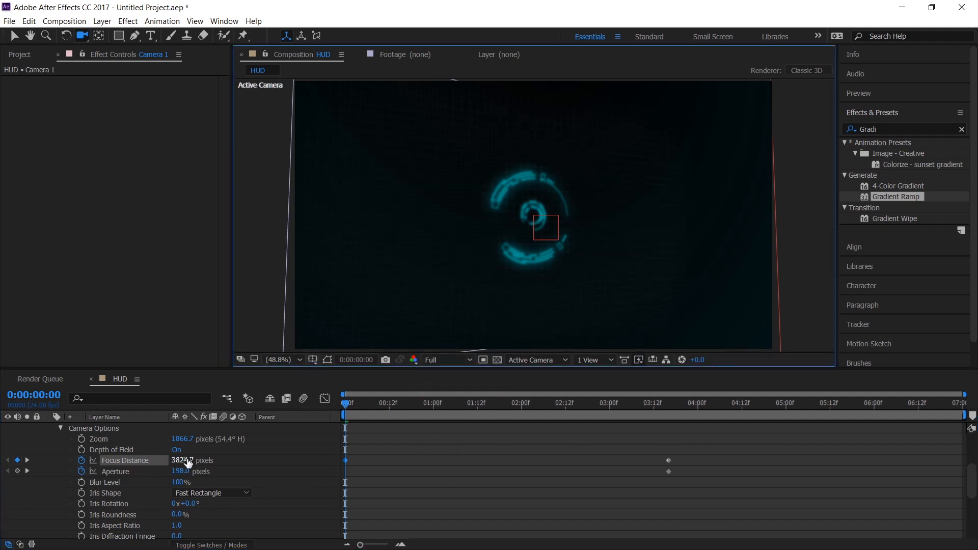
Try lower and higher Focus Distance values at 0:00, including about 3239 pixels, to compare the blur
drag(188, 462, 43, 478)
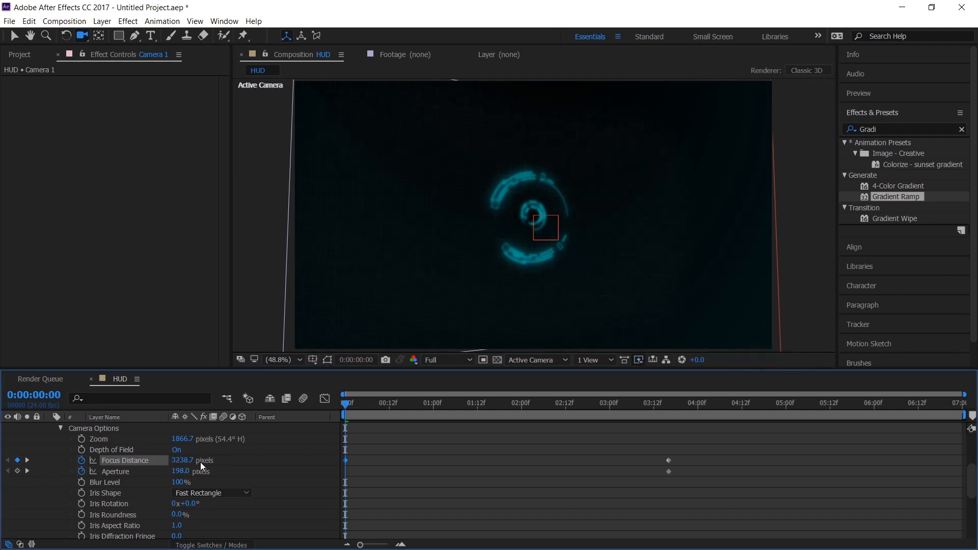
drag(188, 462, 39, 483)
drag(190, 463, 110, 467)
drag(43, 478, 8, 491)
drag(180, 461, 590, 354)
drag(522, 378, 702, 363)
drag(175, 460, 863, 441)
drag(389, 414, 68, 442)
Set Camera 1's Focus Distance at 0:00 to 1200 pixels and collapse the expanded layer properties
click(185, 460)
text(1200)
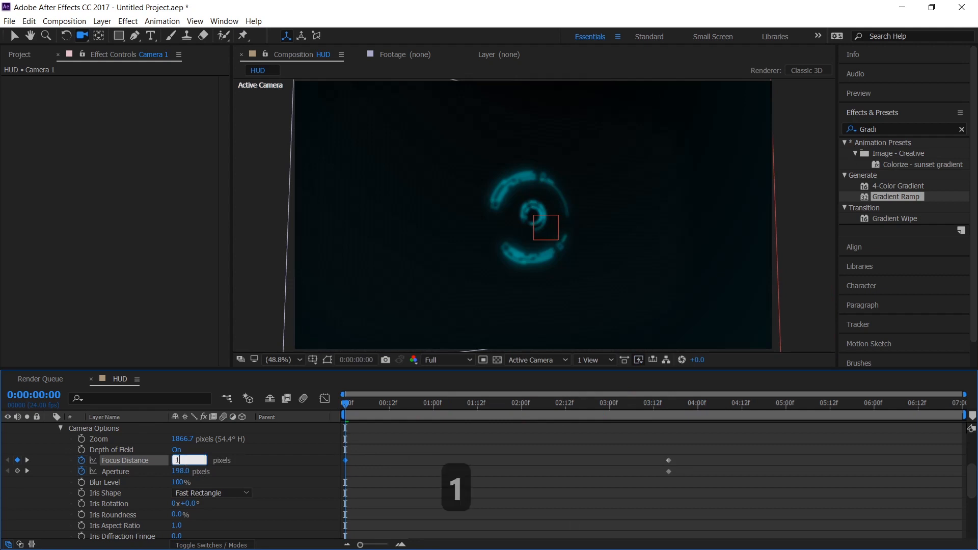
key(Return)
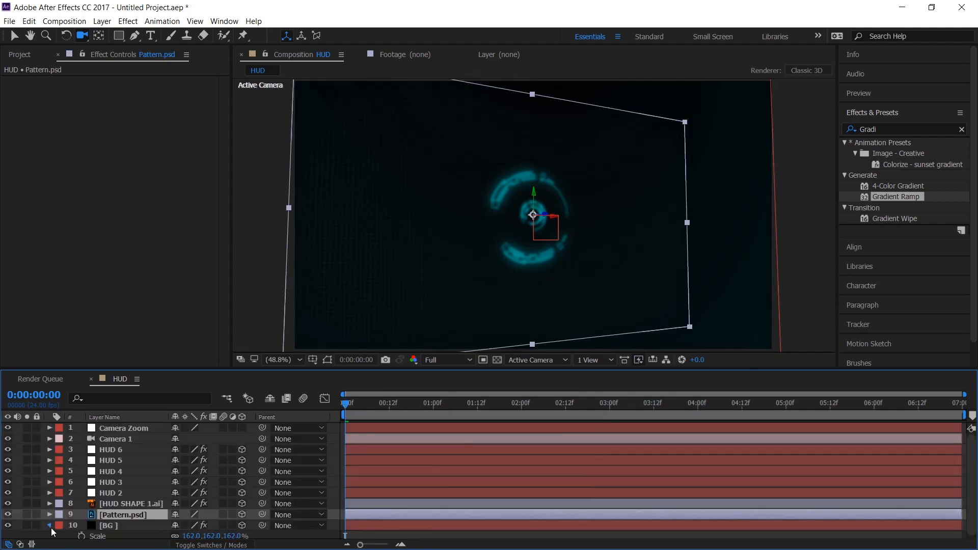
click(50, 527)
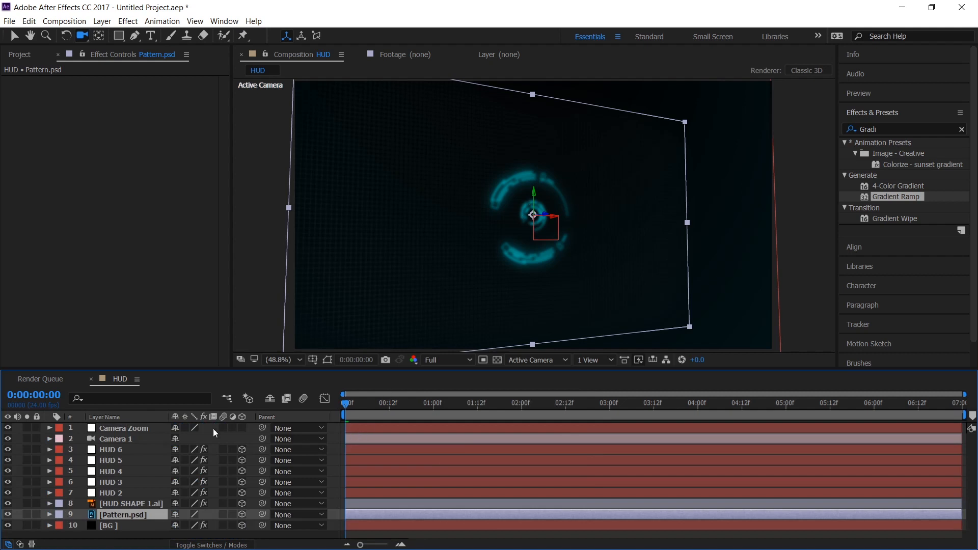
Reveal the Camera Zoom null's Position property and make the null a 3D layer
click(143, 428)
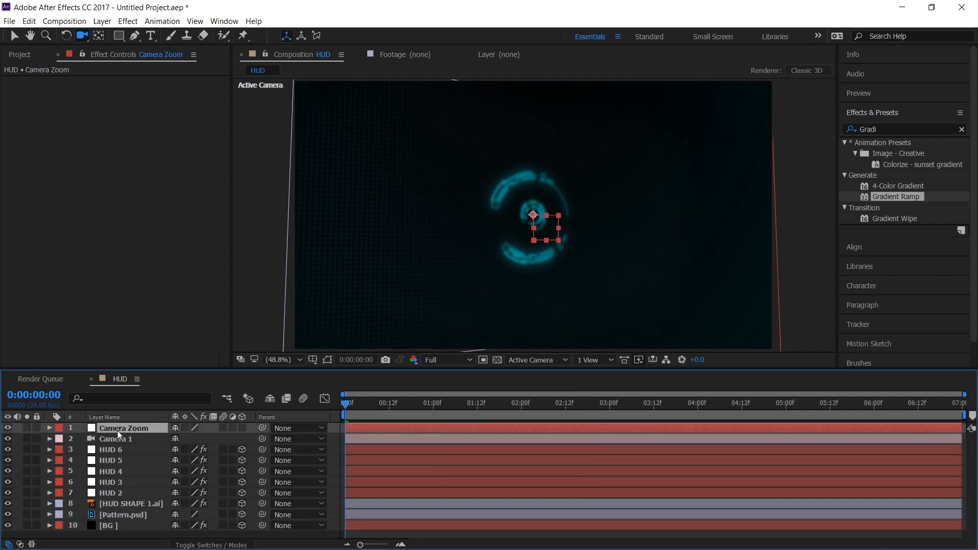
key(p)
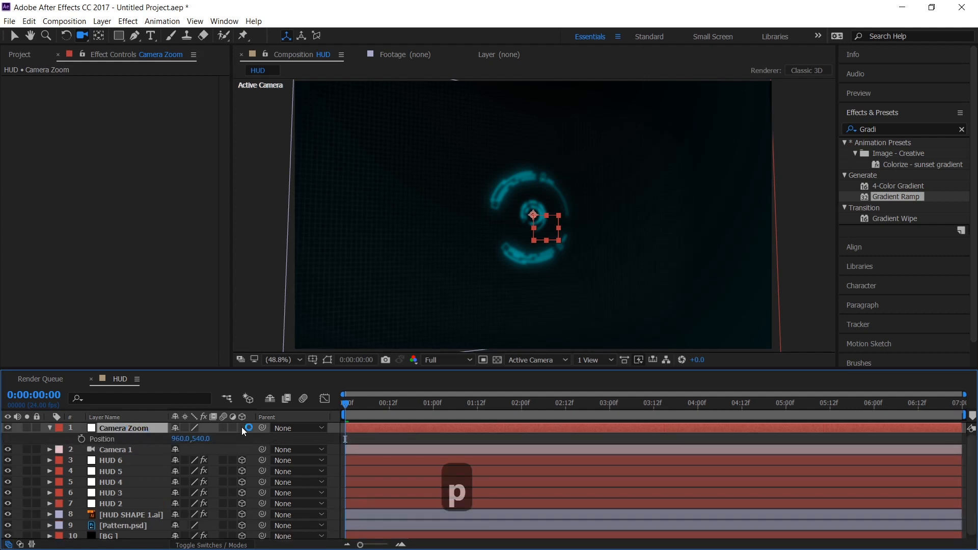
click(242, 428)
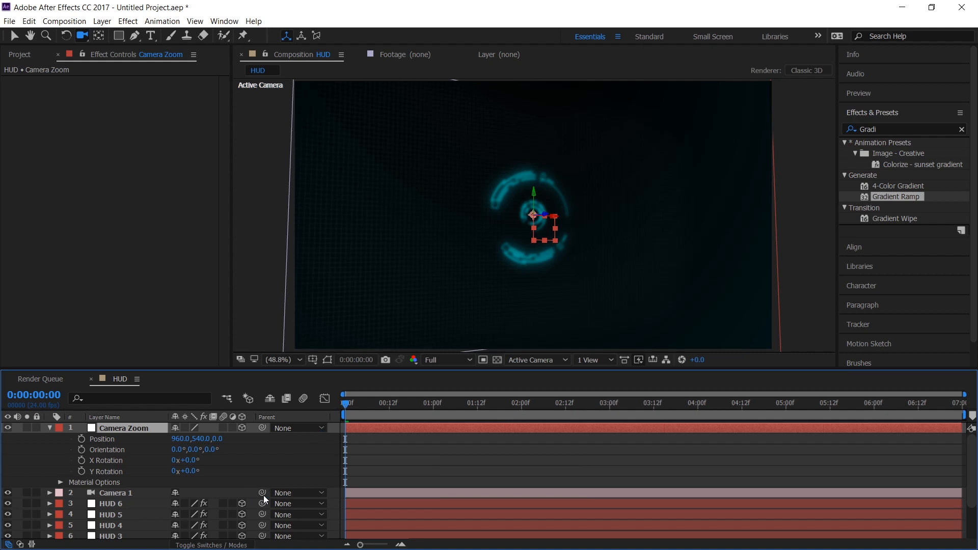
Parent Camera 1 to the Camera Zoom null and add a Position keyframe to the null at 0:00
drag(264, 496, 124, 431)
click(81, 439)
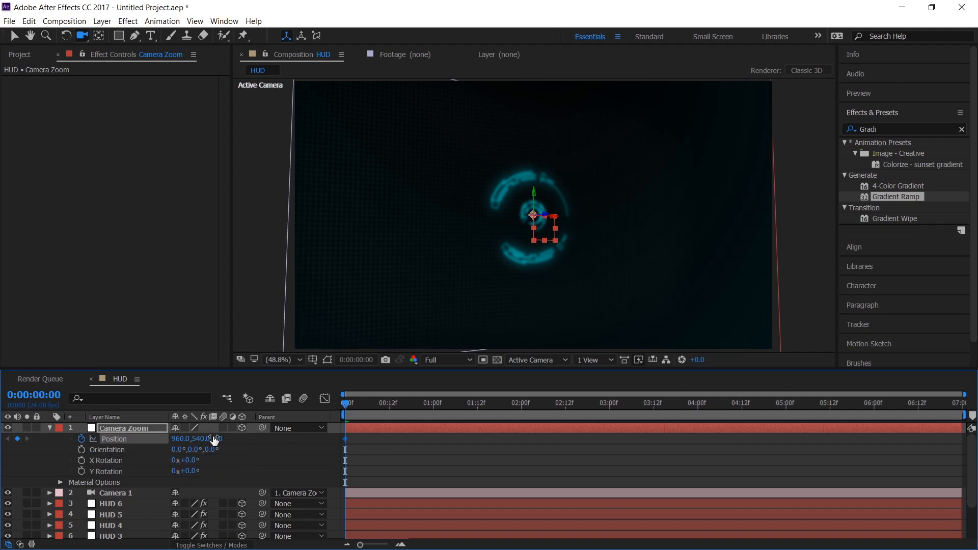
Set the Camera Zoom null's Z Position to 669 at 0:00 and to -12 at 0:00:04:06
drag(217, 439, 603, 445)
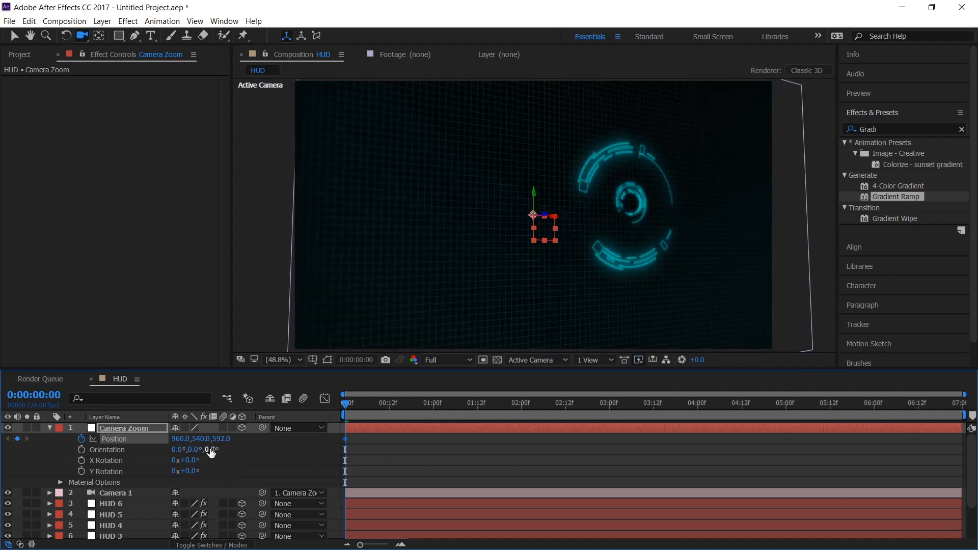
drag(214, 444, 265, 439)
drag(433, 406, 719, 406)
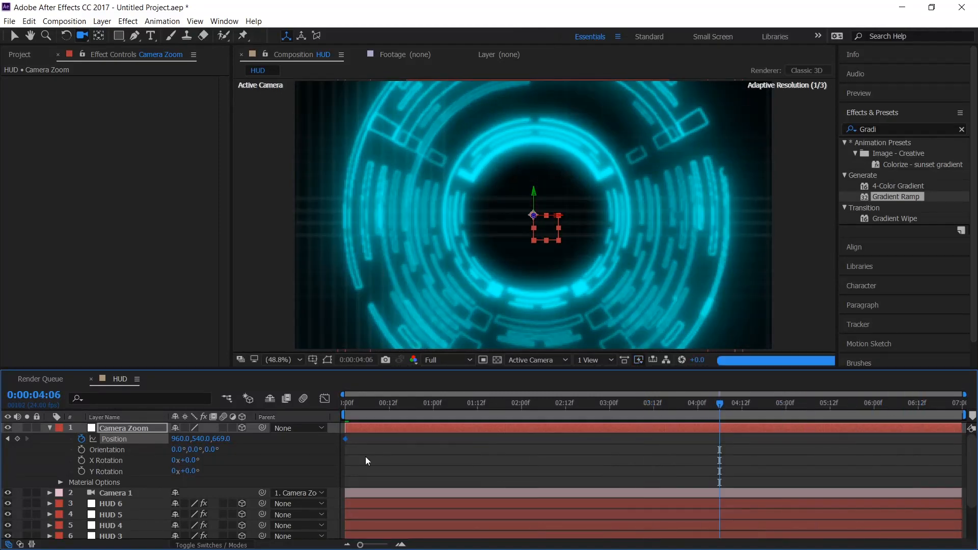
click(221, 438)
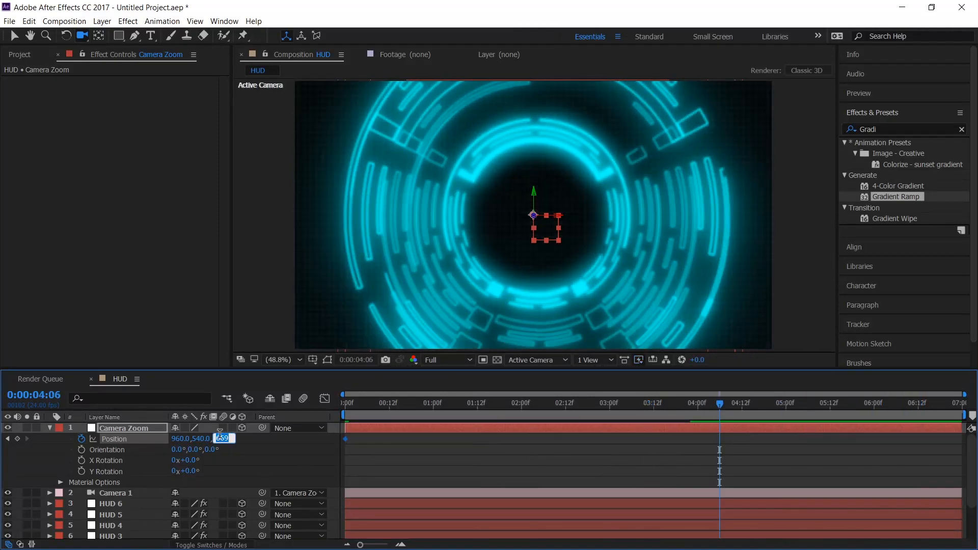
text(-12)
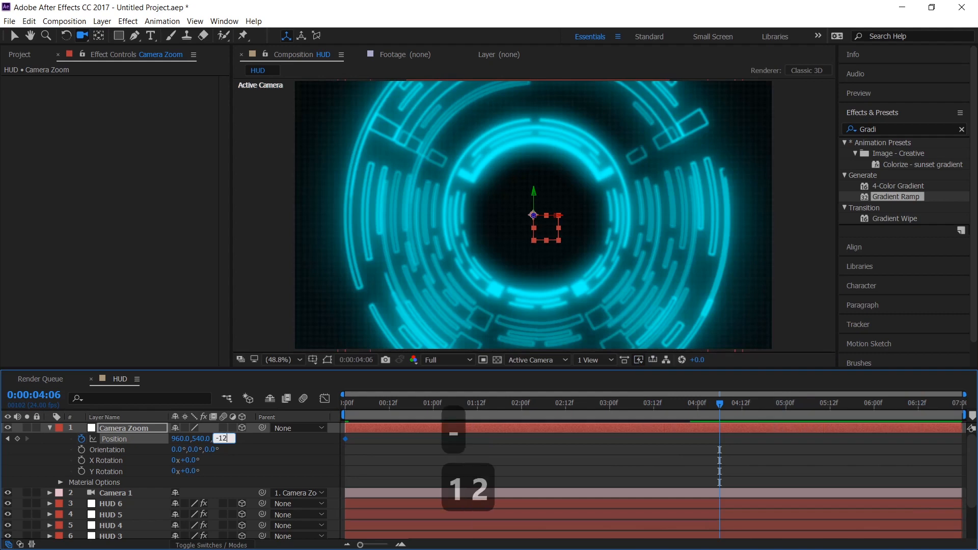
key(Return)
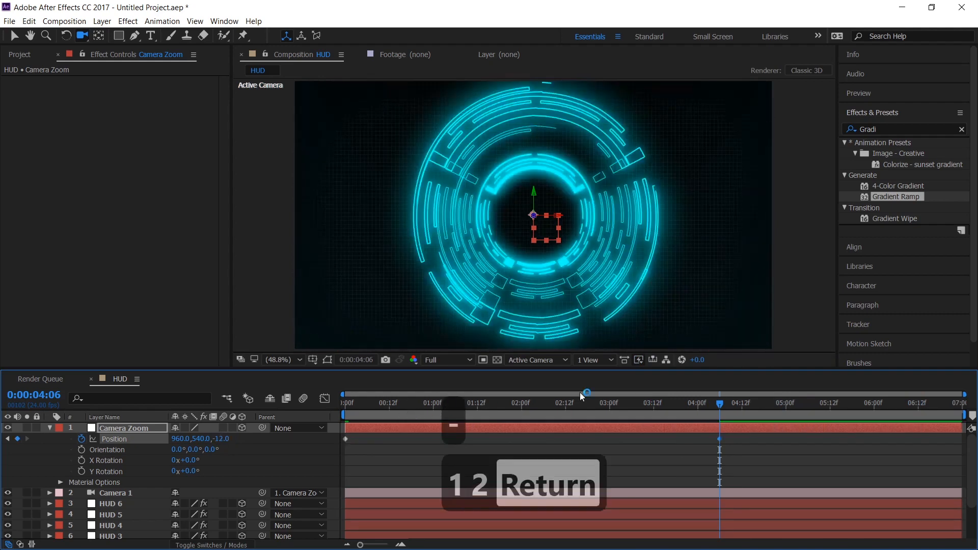
Keyframe the Camera Zoom null's Z Position at 50 at 0:00:06:23
drag(722, 408, 959, 408)
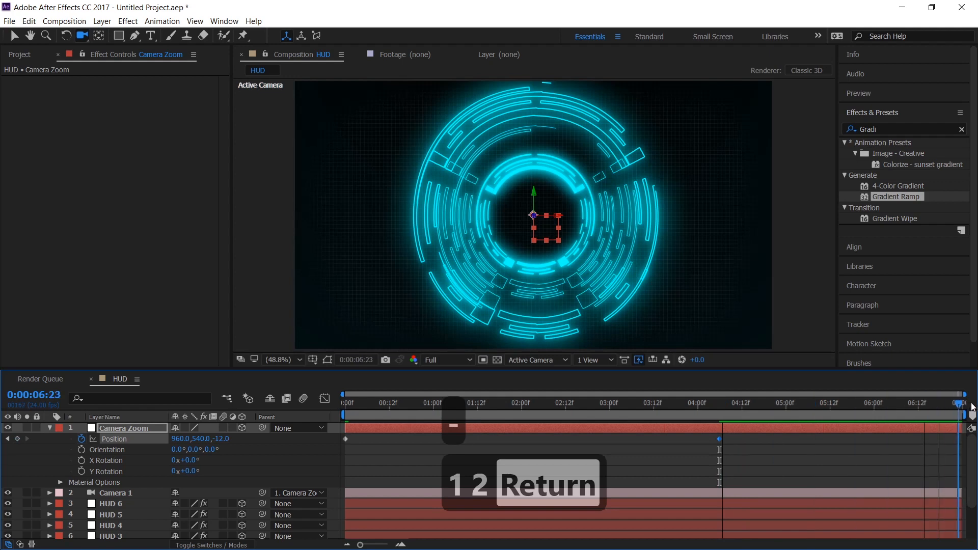
click(218, 439)
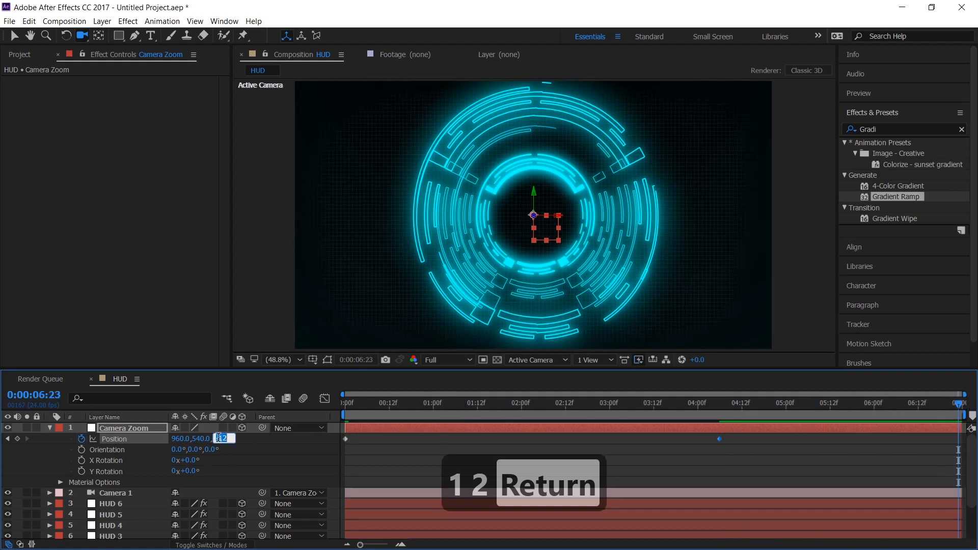
text(50)
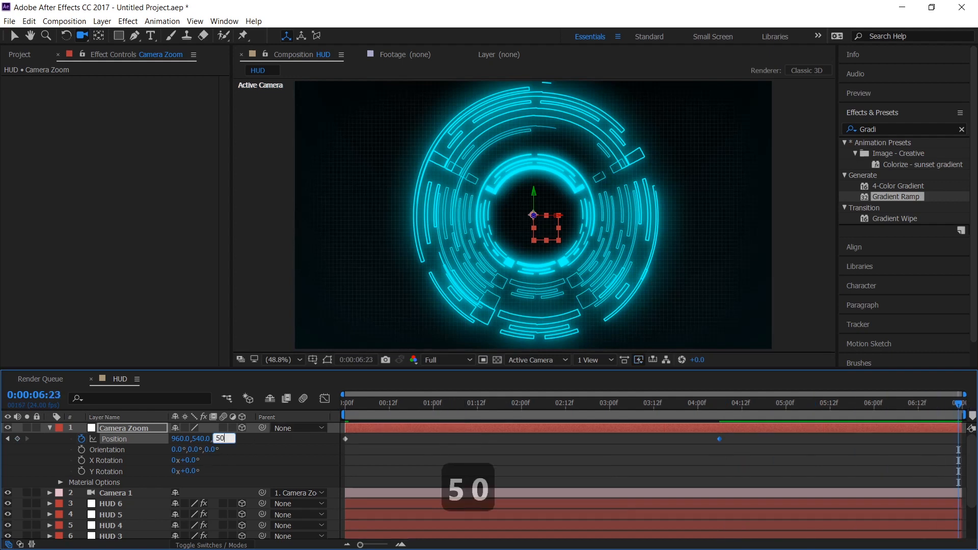
key(Return)
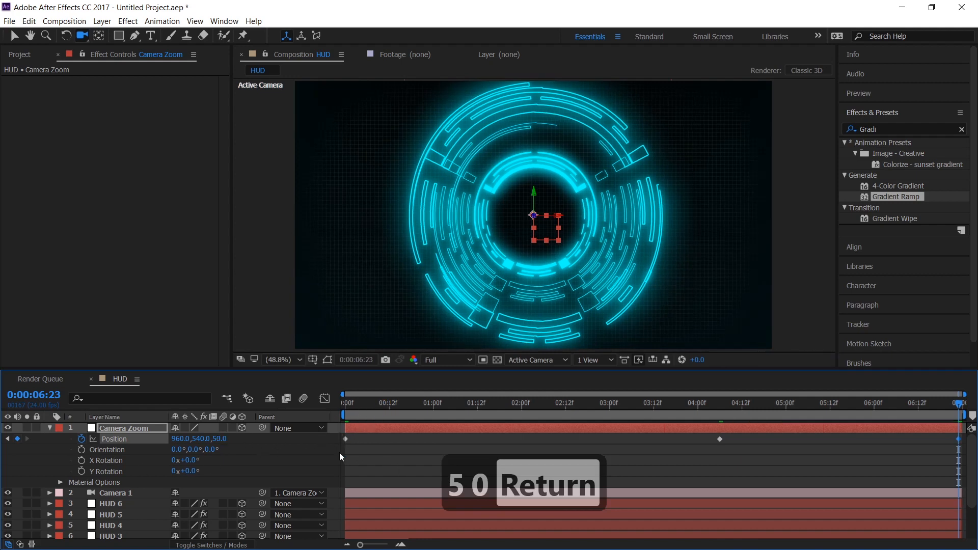
Apply Easy Ease to all three Position keyframes of the Camera Zoom null and preview the move from the start
drag(340, 451, 964, 428)
key(F9)
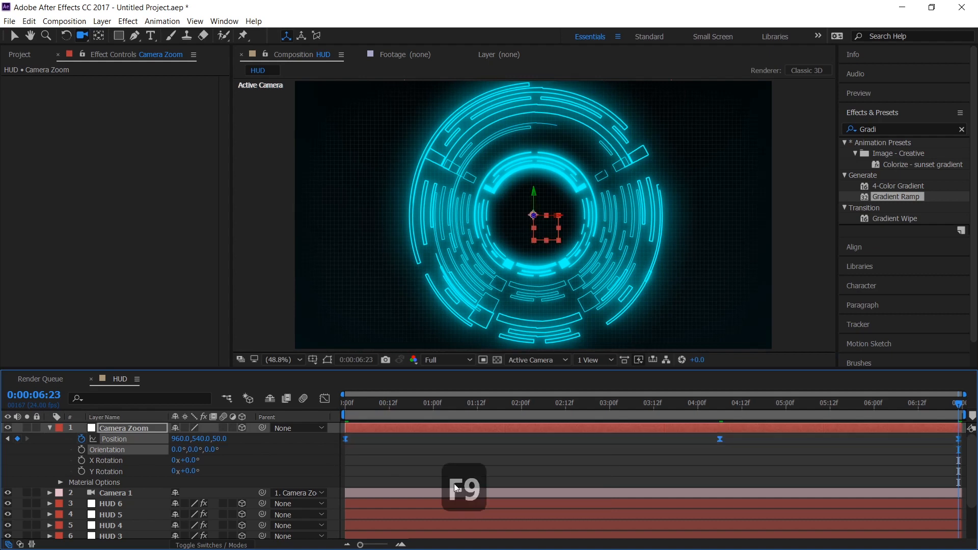
drag(343, 408, 242, 444)
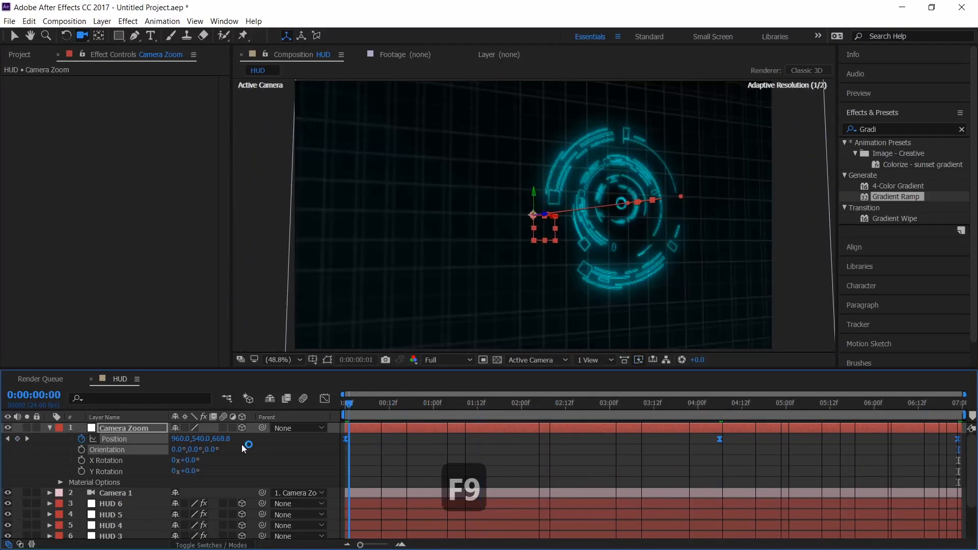
key(space)
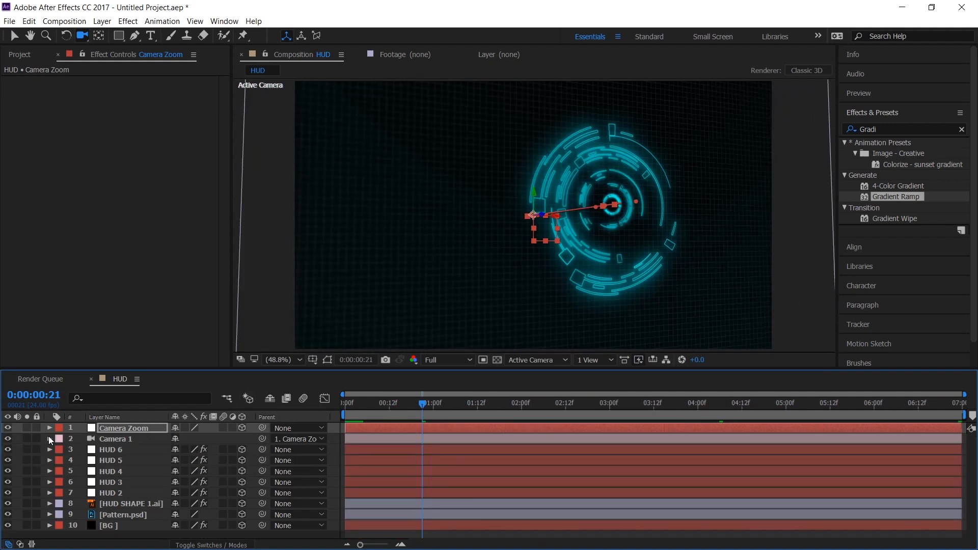
Readjust Camera 1's Focus Distance at 0:00 to somewhat below 1885 pixels, check the focus over time, and collapse the camera's properties
click(50, 438)
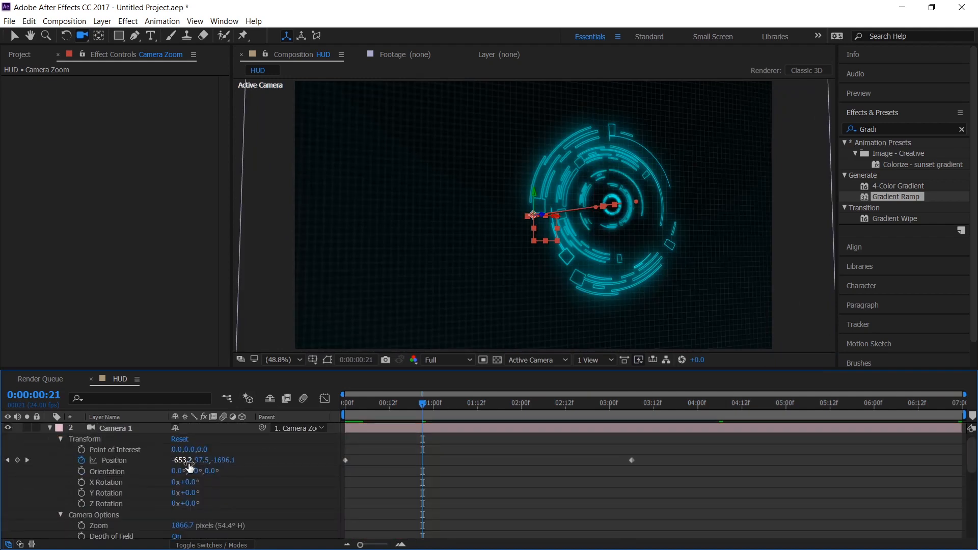
scroll(154, 510, down, 1)
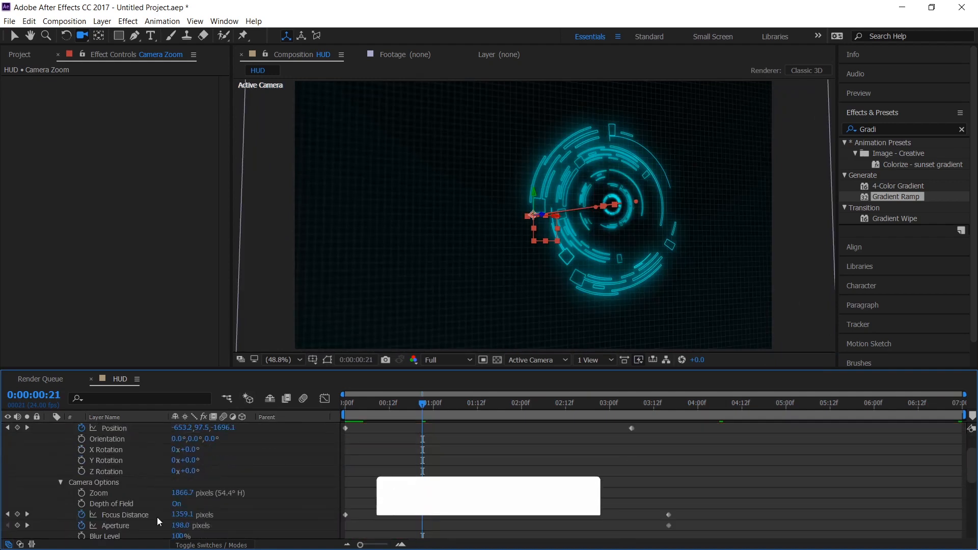
drag(359, 410, 337, 413)
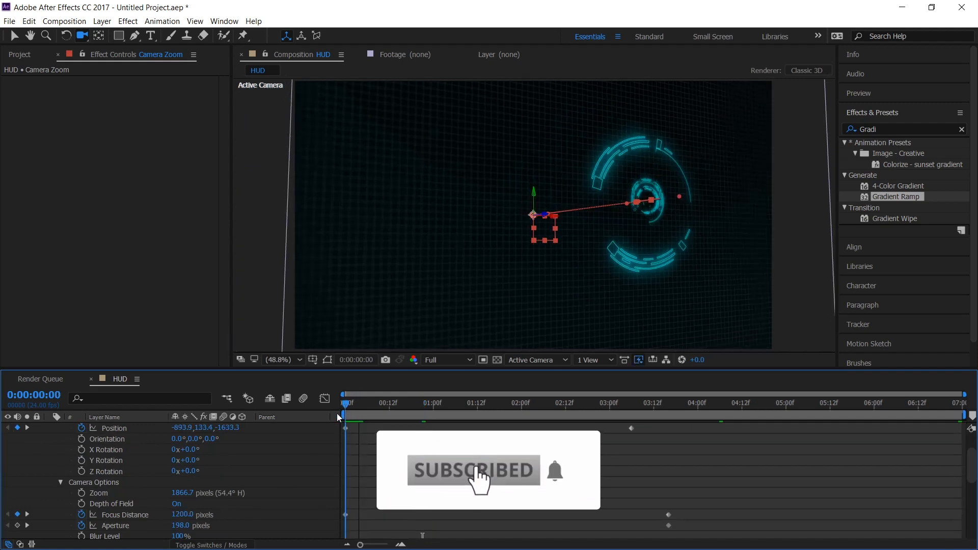
drag(182, 515, 673, 322)
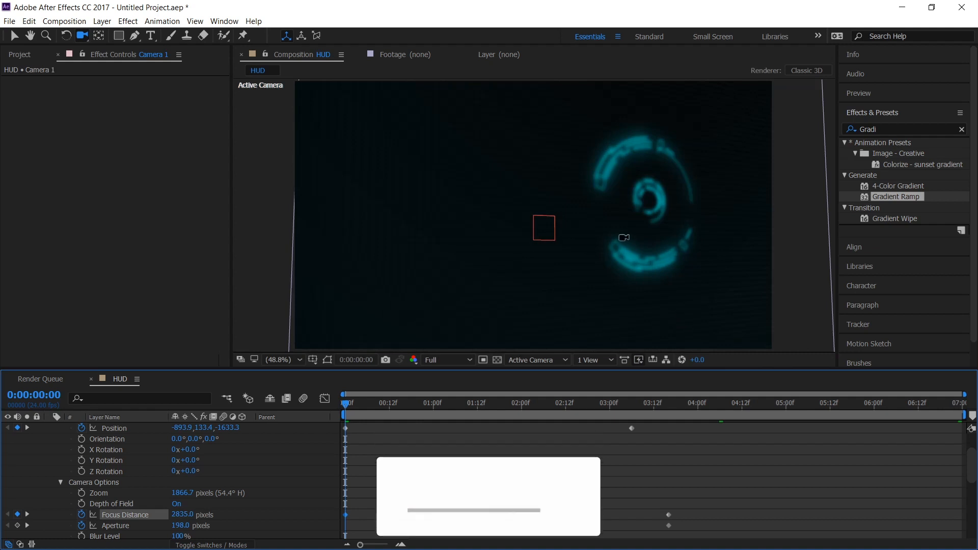
drag(182, 515, 31, 535)
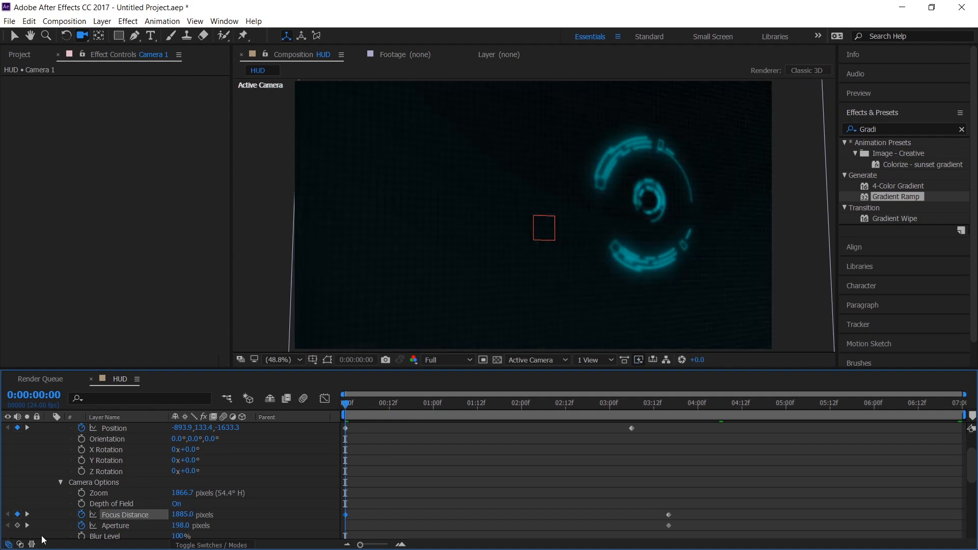
drag(179, 514, 15, 532)
drag(421, 405, 501, 412)
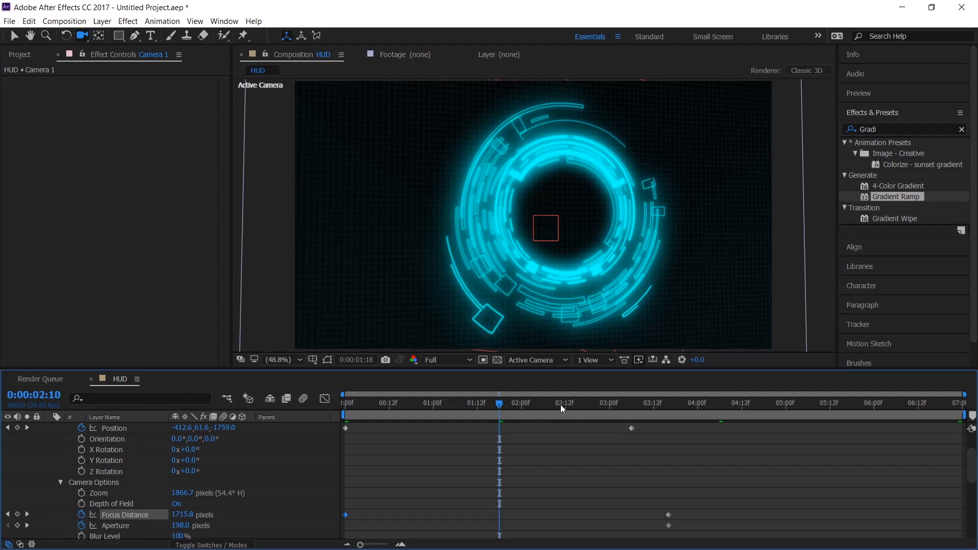
click(588, 404)
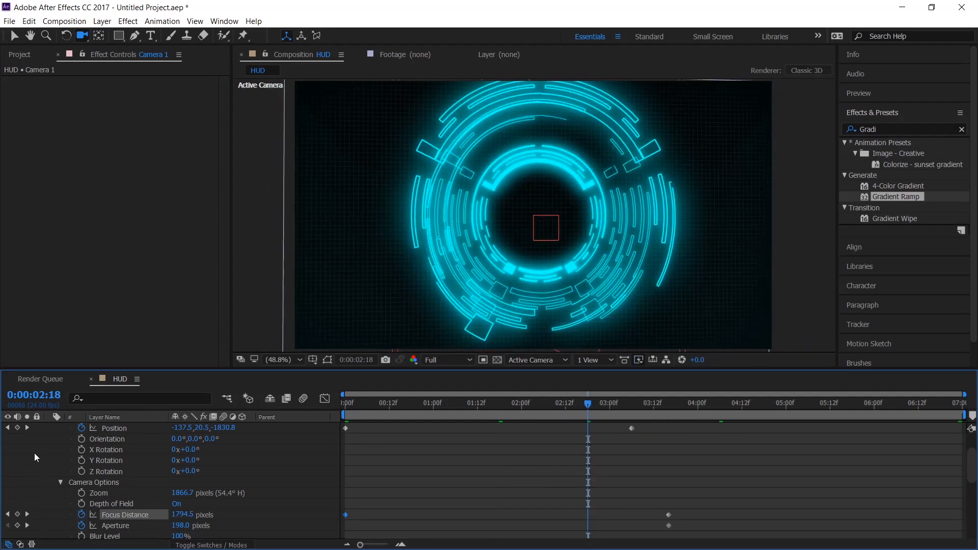
scroll(35, 452, up, 2)
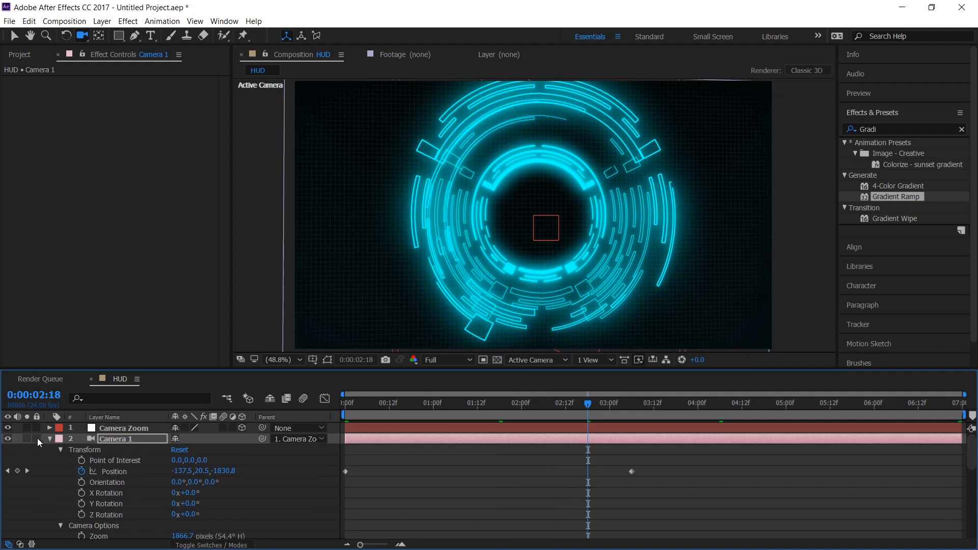
click(50, 437)
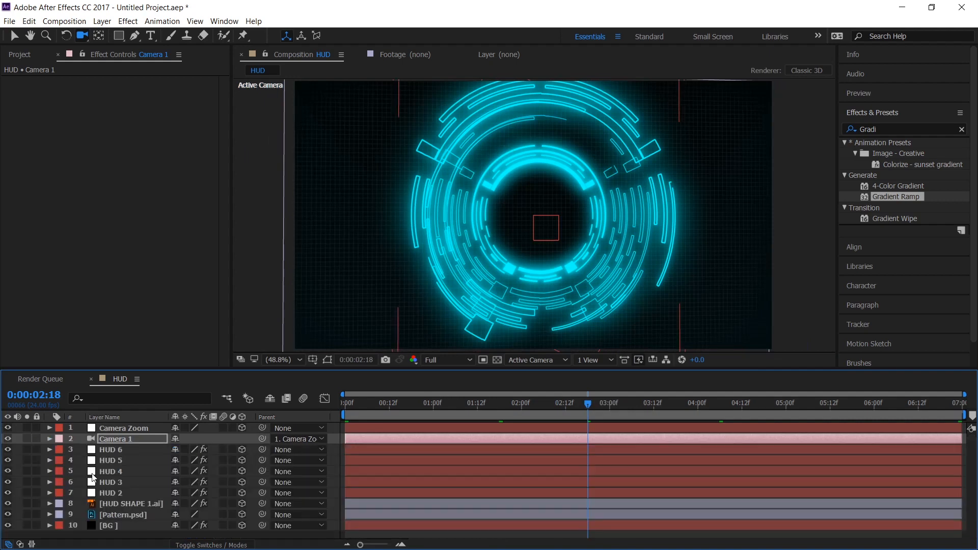
Duplicate the Pattern.psd layer and scale the copy up to 748%
click(105, 526)
click(111, 516)
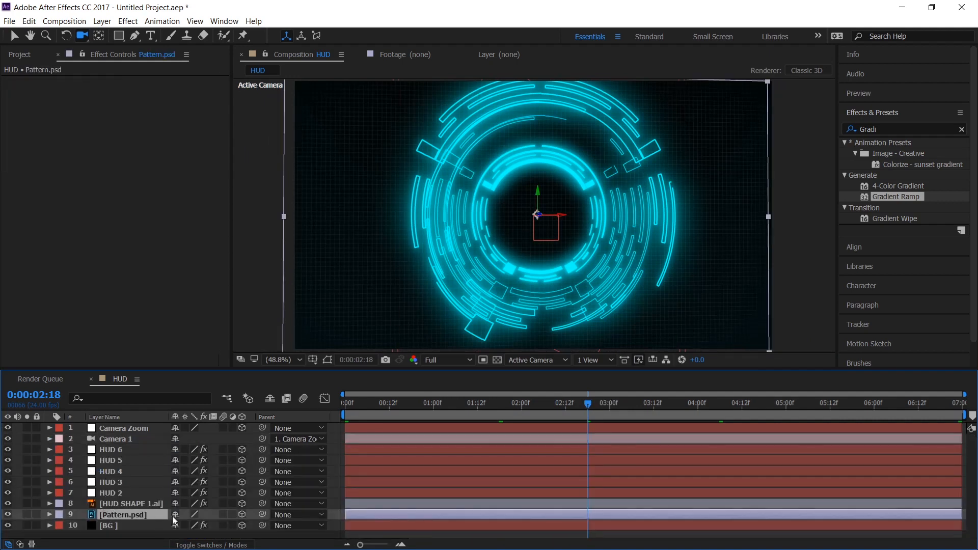
key(ctrl+d)
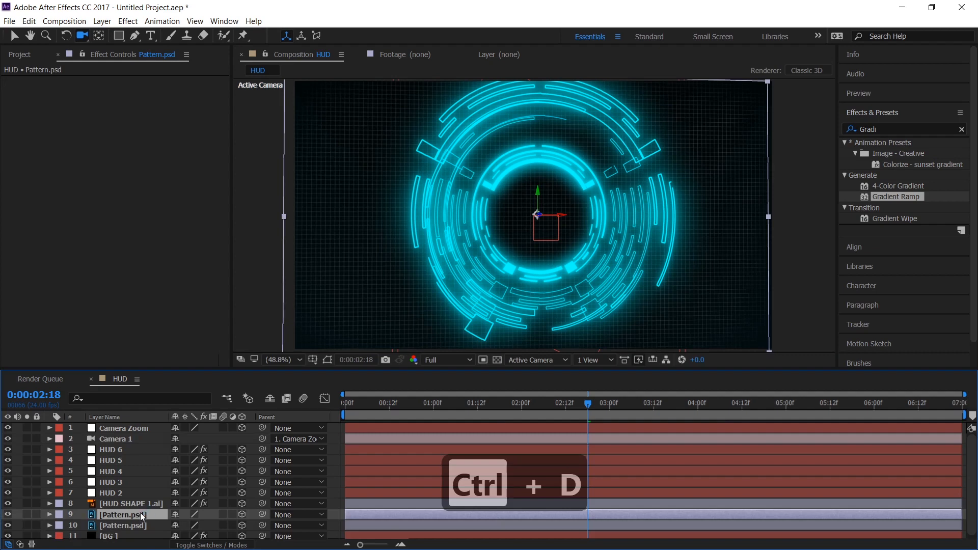
key(s)
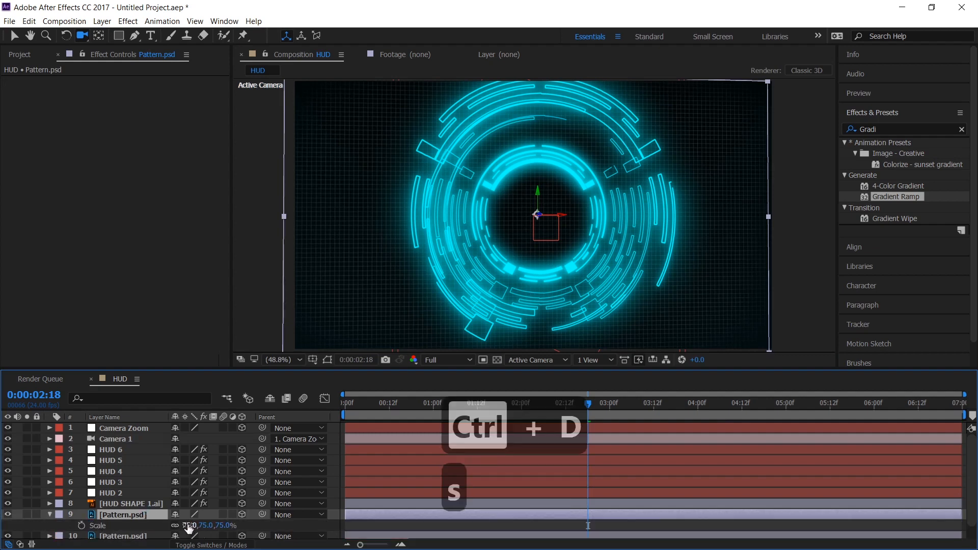
drag(189, 525, 411, 509)
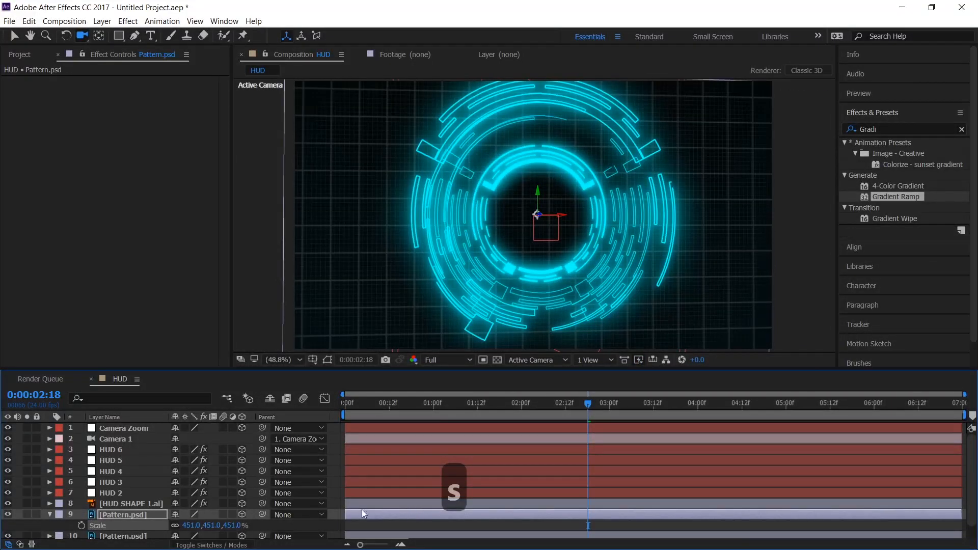
drag(201, 525, 360, 502)
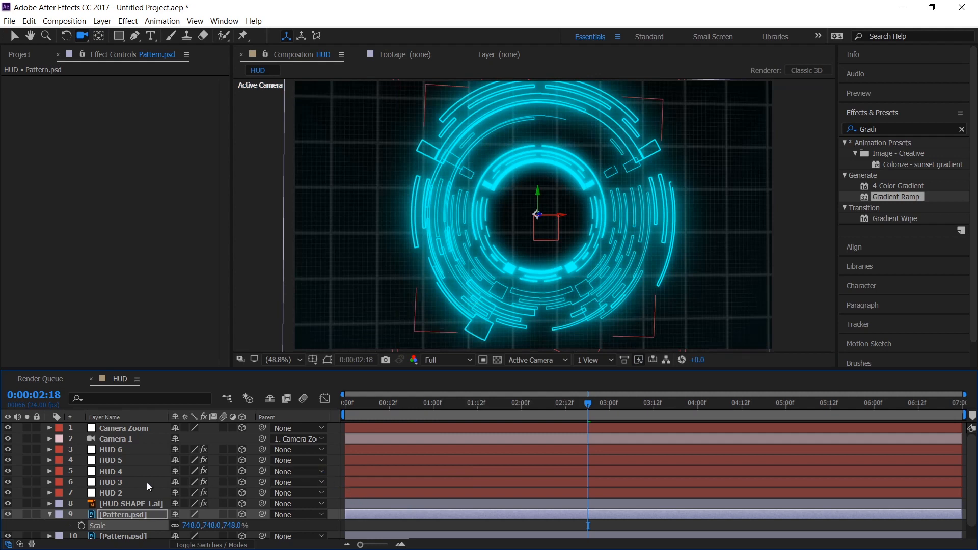
Set the enlarged Pattern.psd copy's Opacity to 4% and collapse its properties
click(130, 511)
key(t)
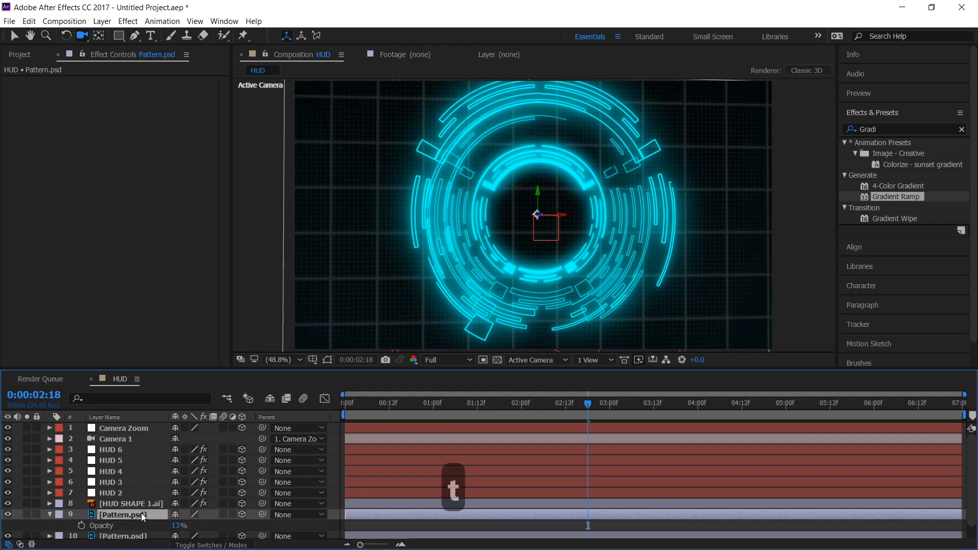
click(177, 526)
text(4)
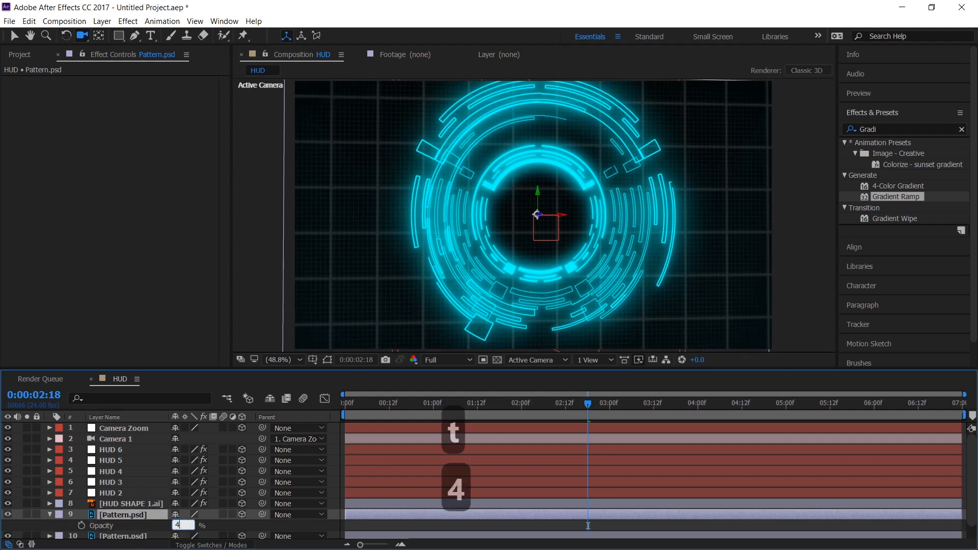
key(Return)
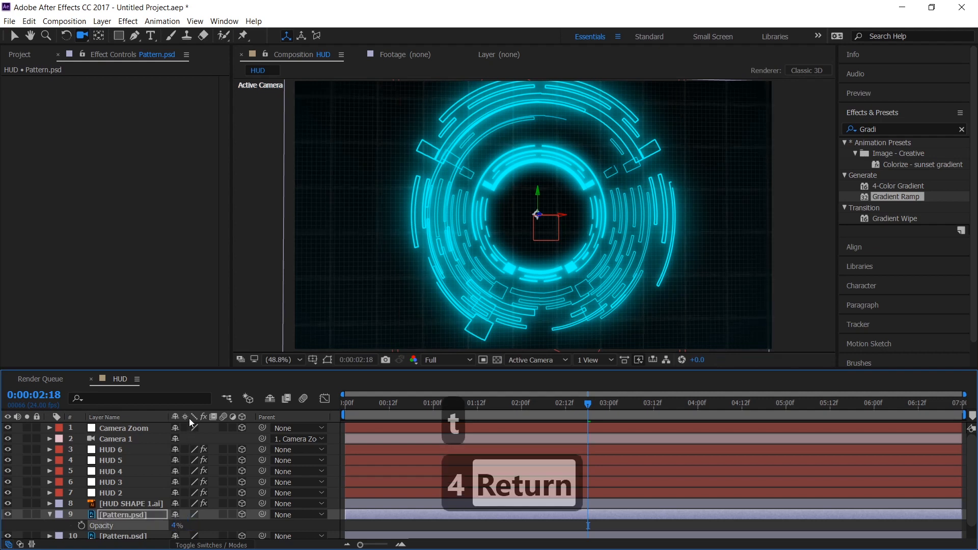
click(49, 504)
click(49, 490)
click(50, 501)
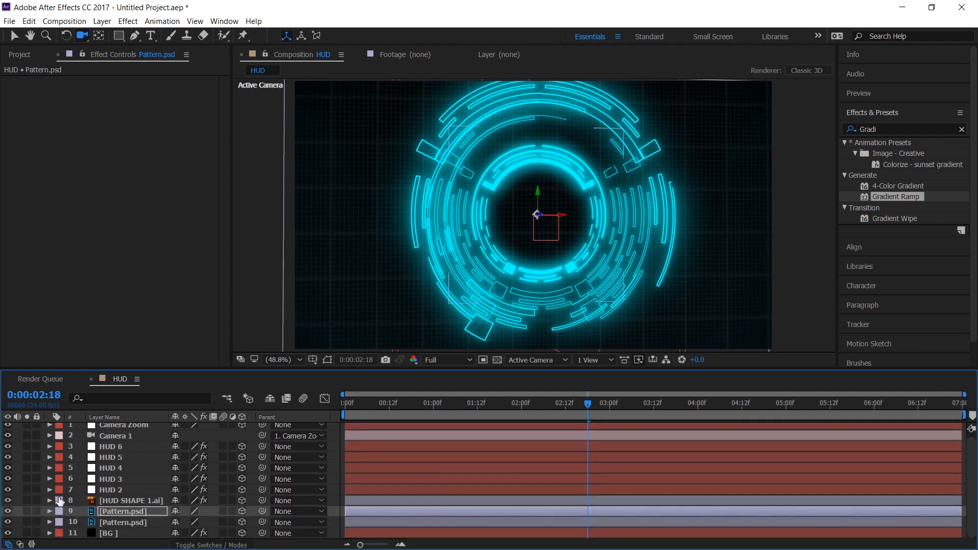
Lower the composition preview resolution to Half and play the animation from the start
click(428, 359)
click(448, 400)
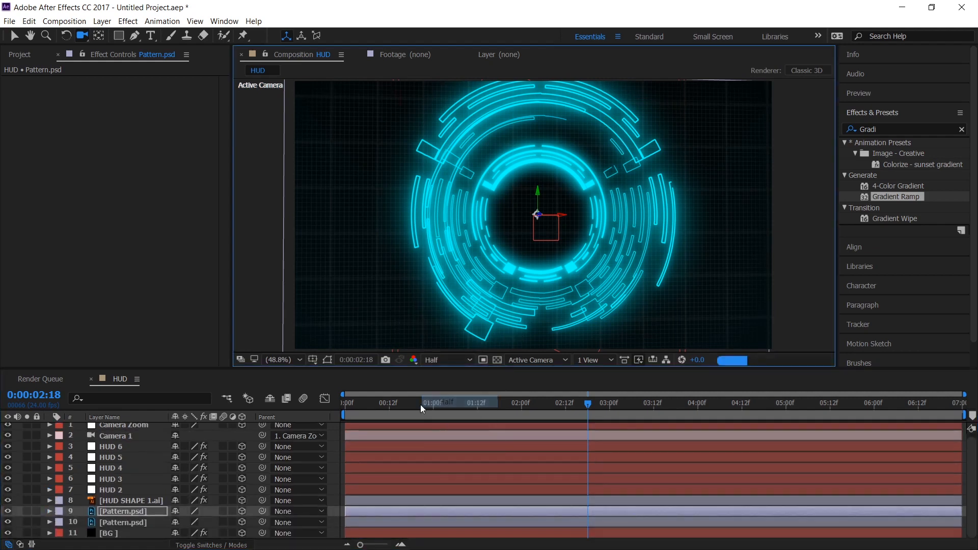
key(Home)
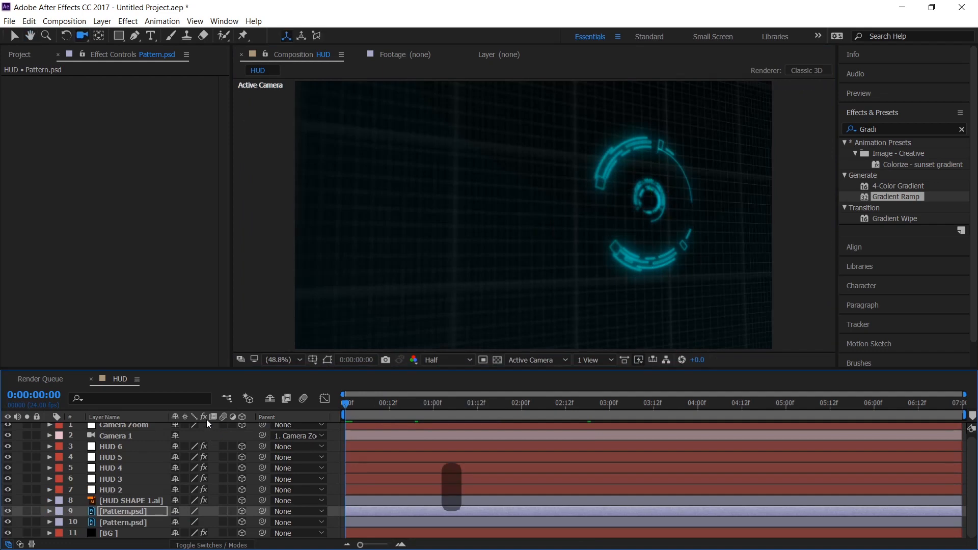
key(space)
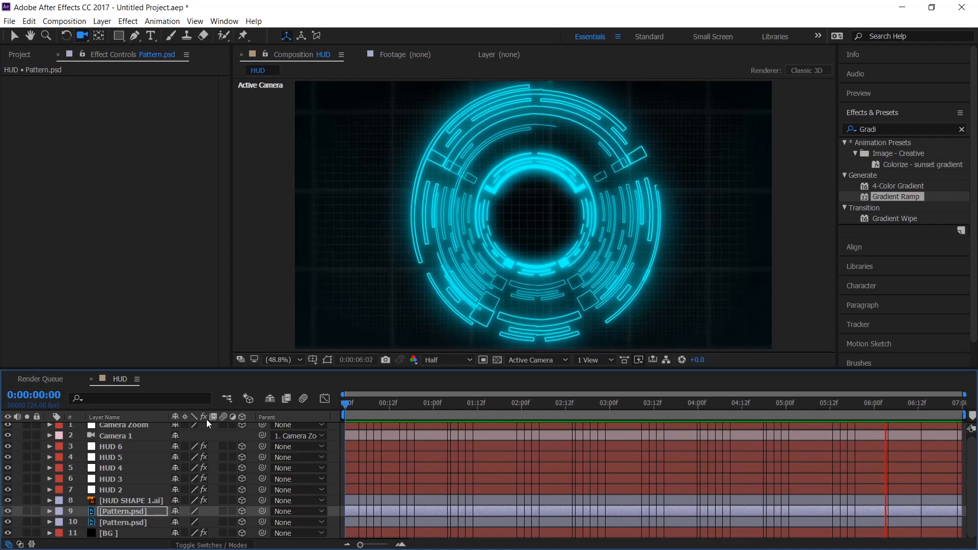
key(space)
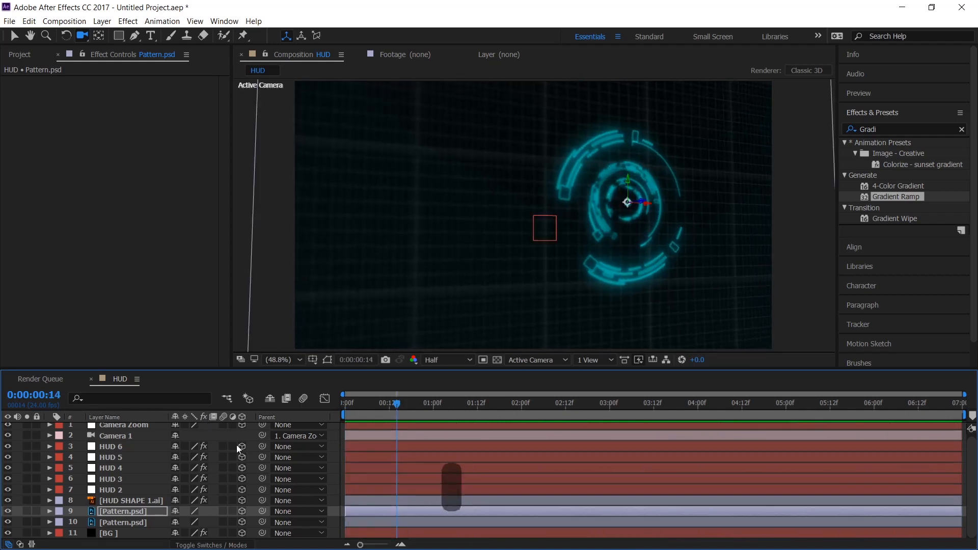
Shift the HUD 2 to HUD 6 and HUD SHAPE 1.ai layers to start at about 0:00:01:12 and check the timing
click(131, 500)
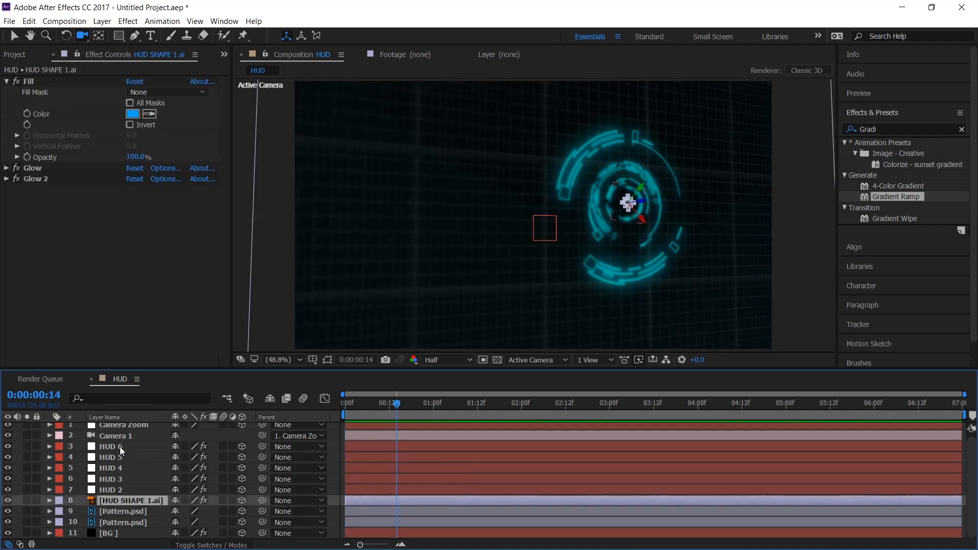
shift+click(120, 448)
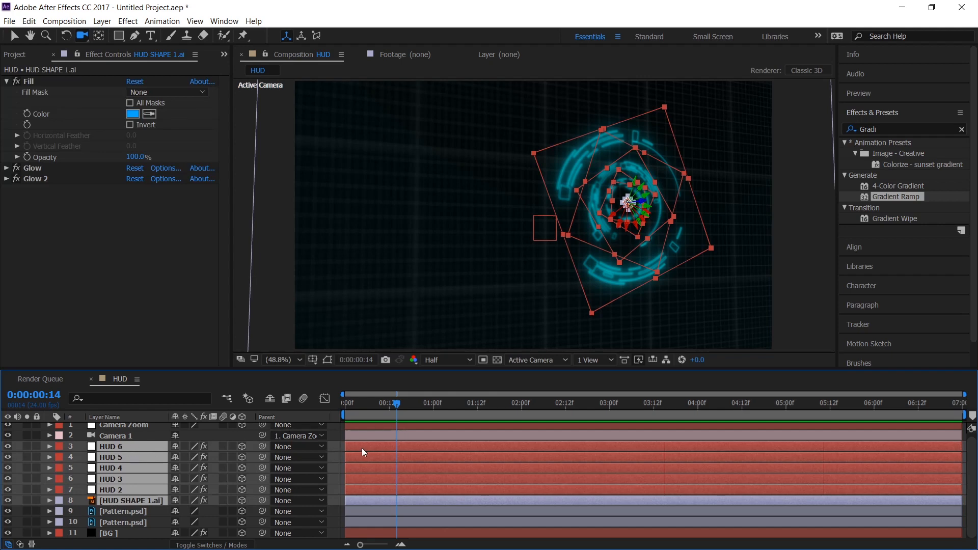
drag(362, 447, 493, 444)
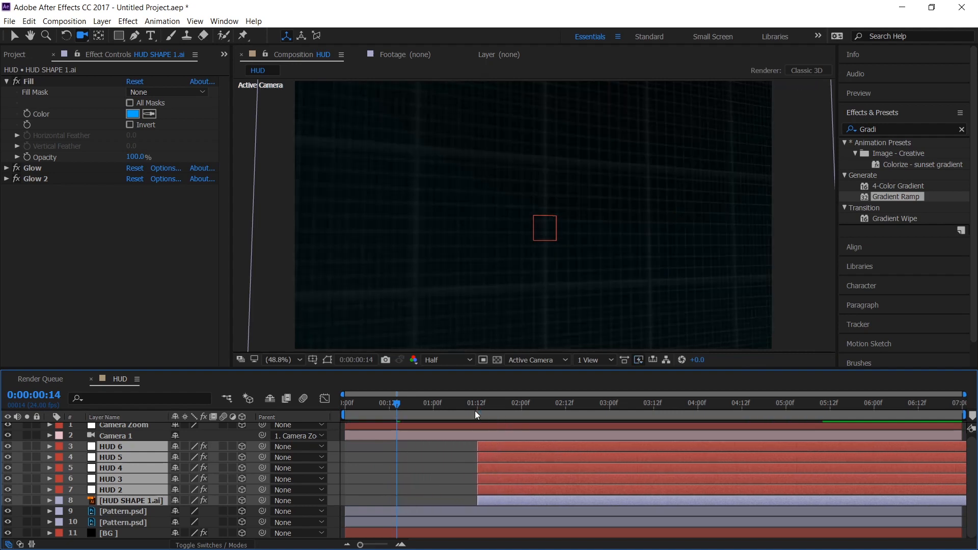
drag(474, 410, 959, 433)
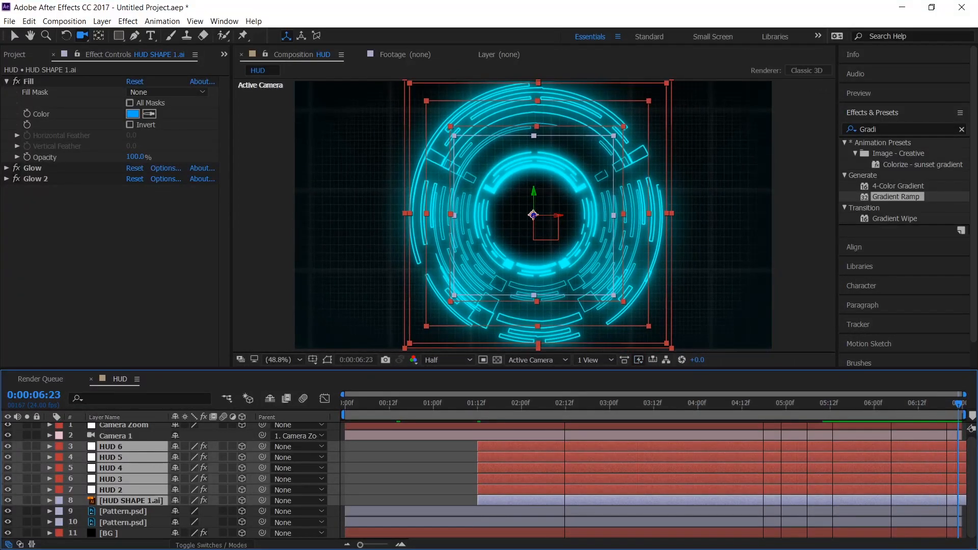
key(Home)
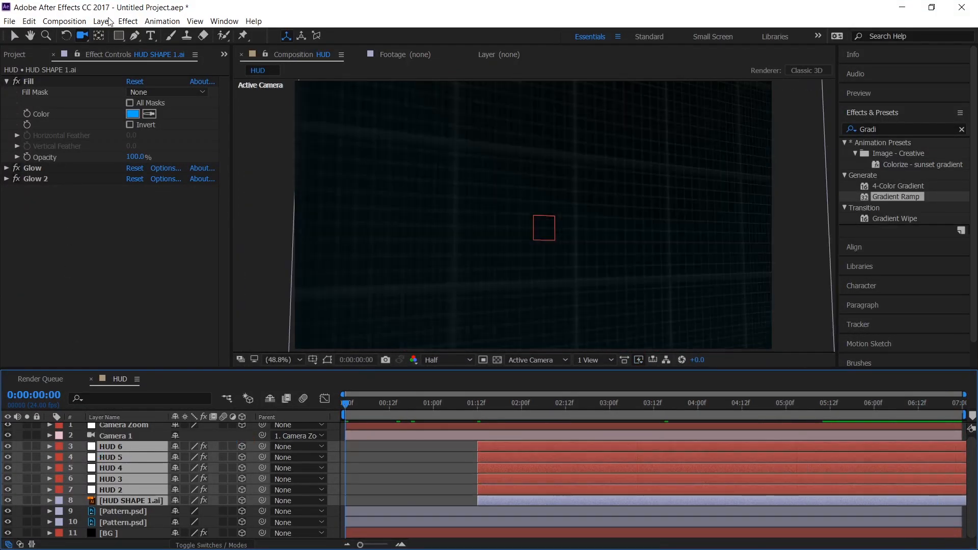
Create a black 1920 × 1080 px solid layer named Saber above the HUD layers
click(102, 21)
mouse_move(117, 33)
click(356, 50)
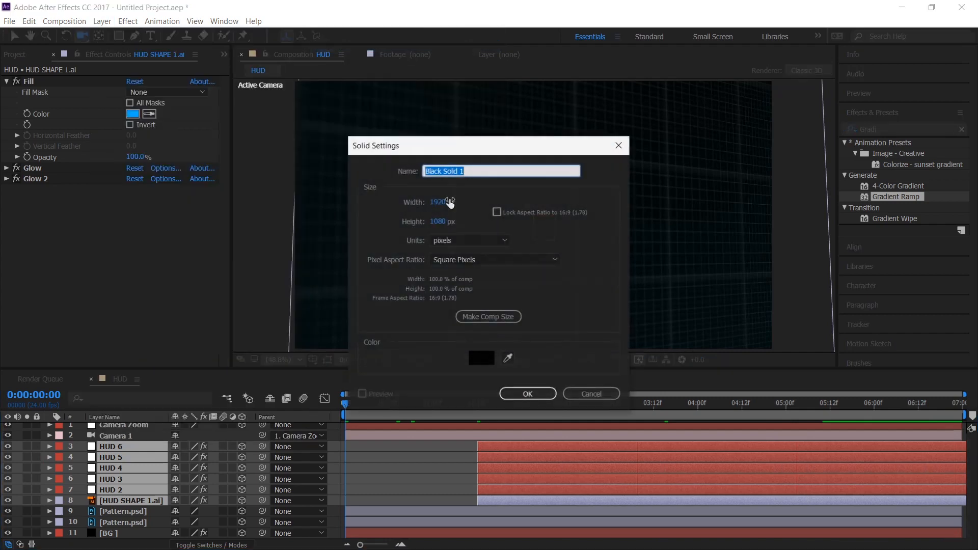
text(Sabe)
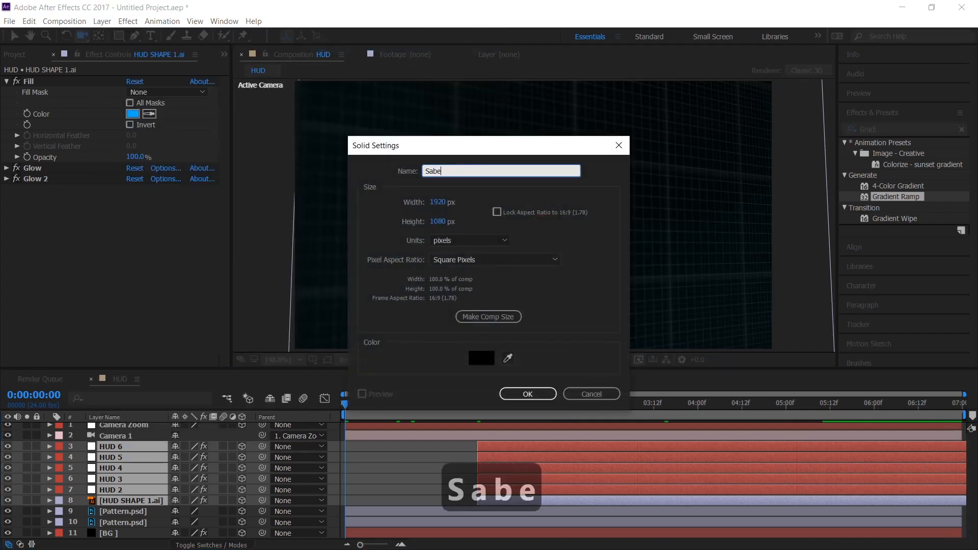
text(r)
key(Return)
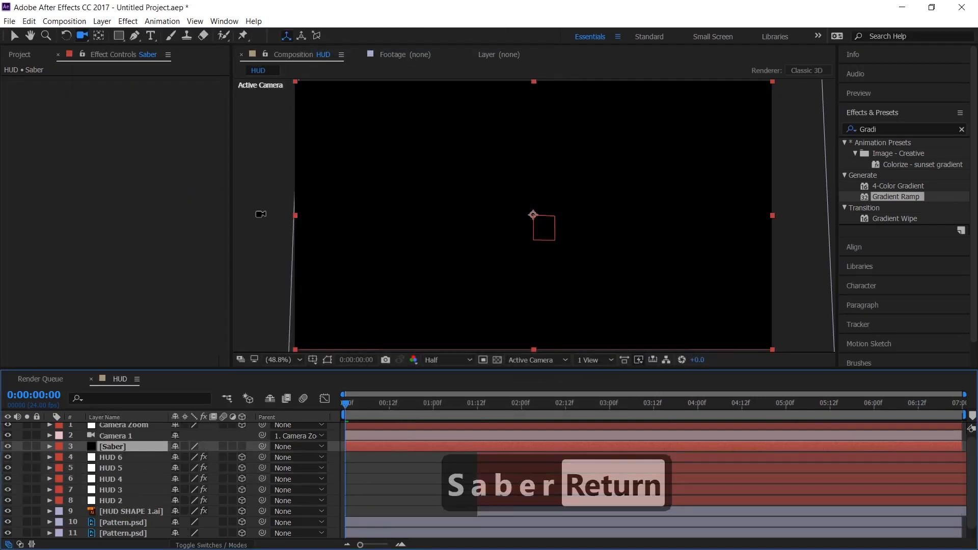
Find the Video Copilot Saber effect and apply it to the Saber solid
click(890, 128)
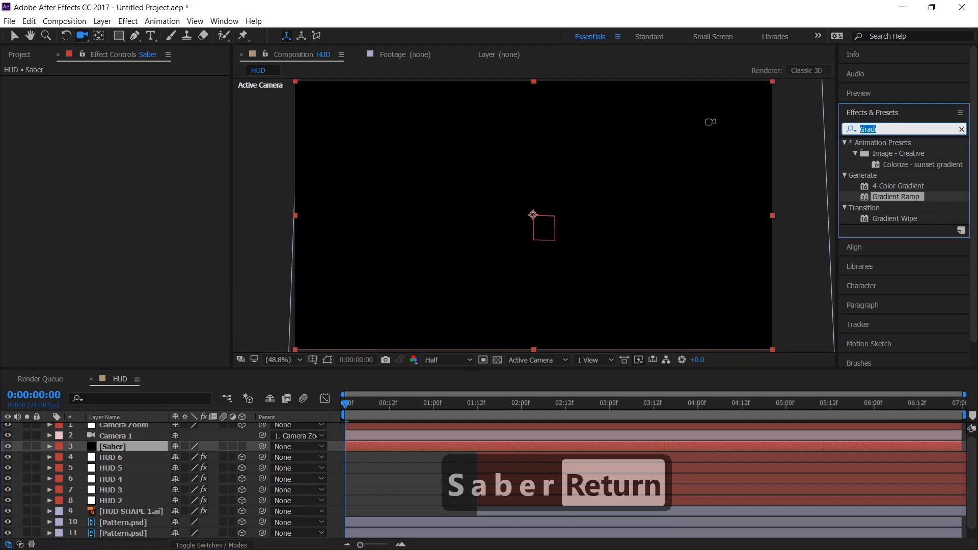
text(Saber)
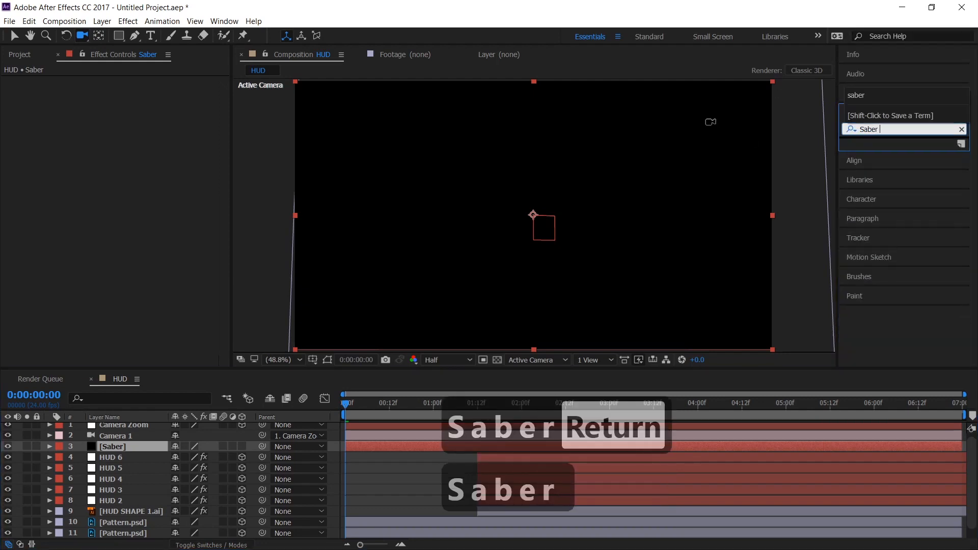
key(BackSpace)
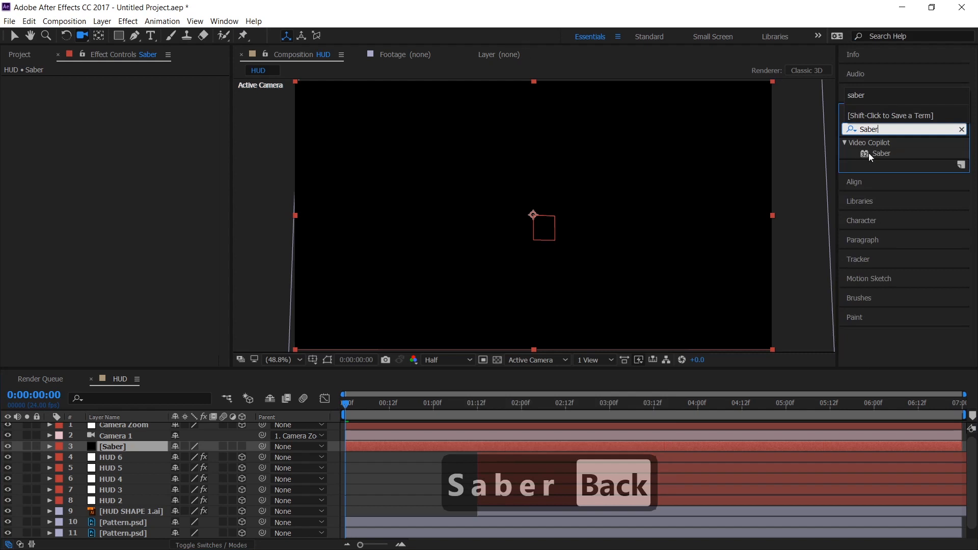
drag(871, 156, 151, 450)
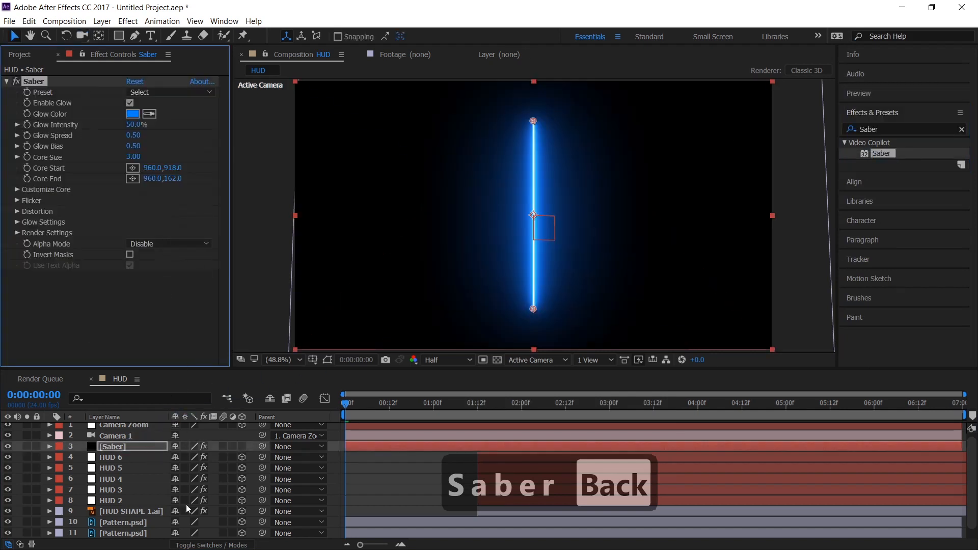
Set the Saber layer's blending mode to Add
click(213, 544)
click(190, 447)
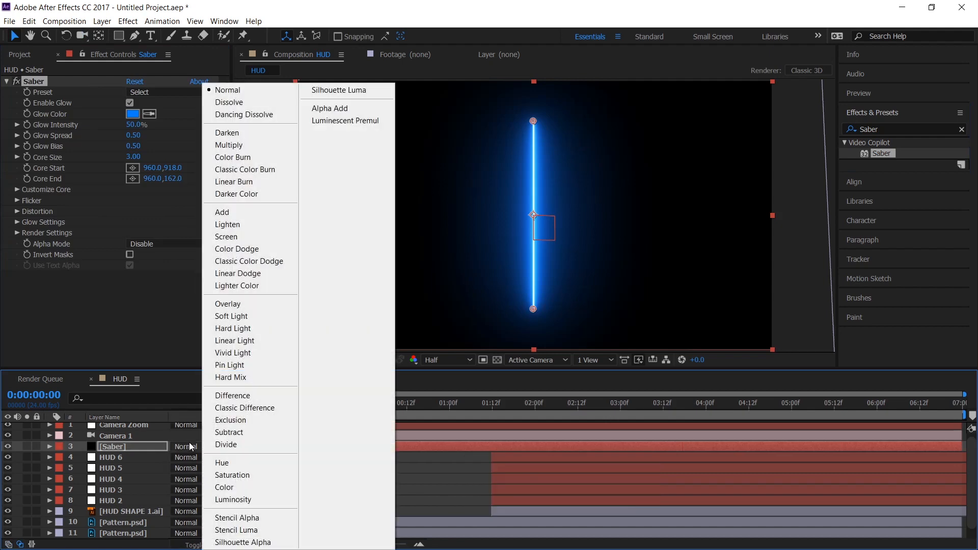
click(218, 219)
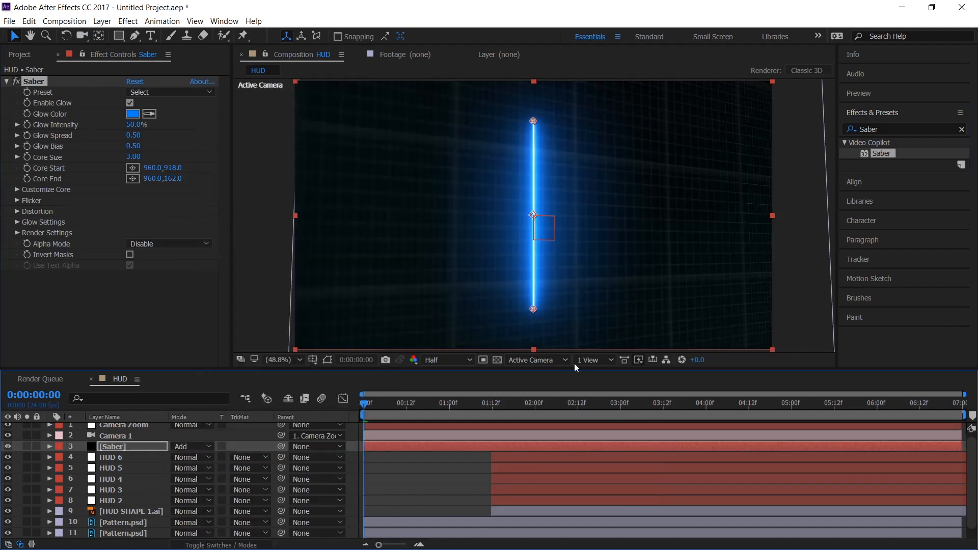
Slant the beam towards the upper-right, with Core Start at about 1036, 477 and Core End outside the frame at about 2018, 60
drag(533, 121, 746, 102)
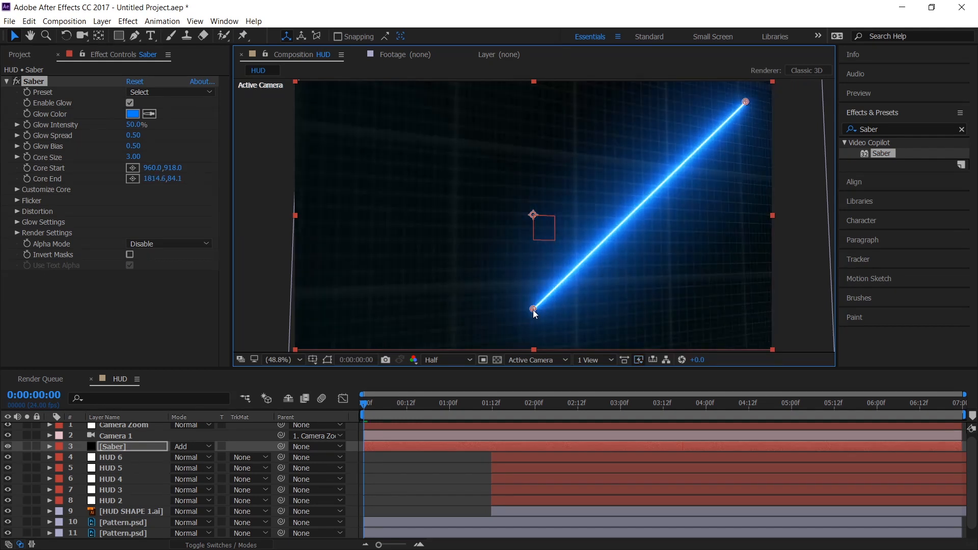
drag(533, 309, 531, 213)
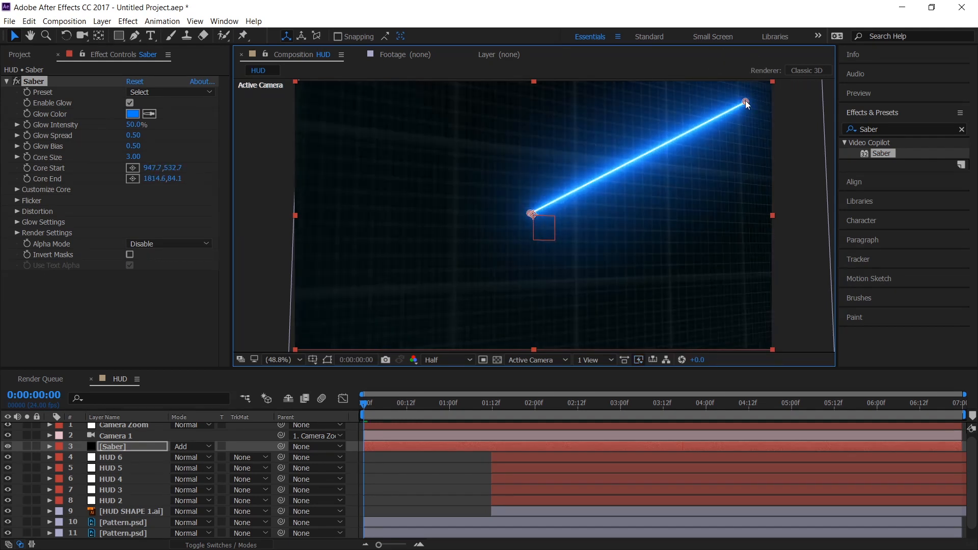
drag(746, 101, 796, 95)
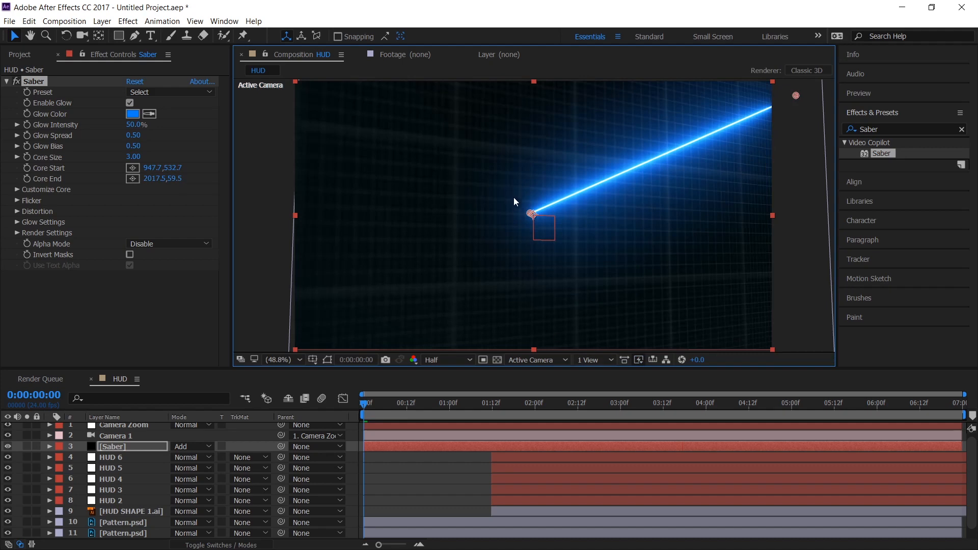
drag(527, 213, 552, 199)
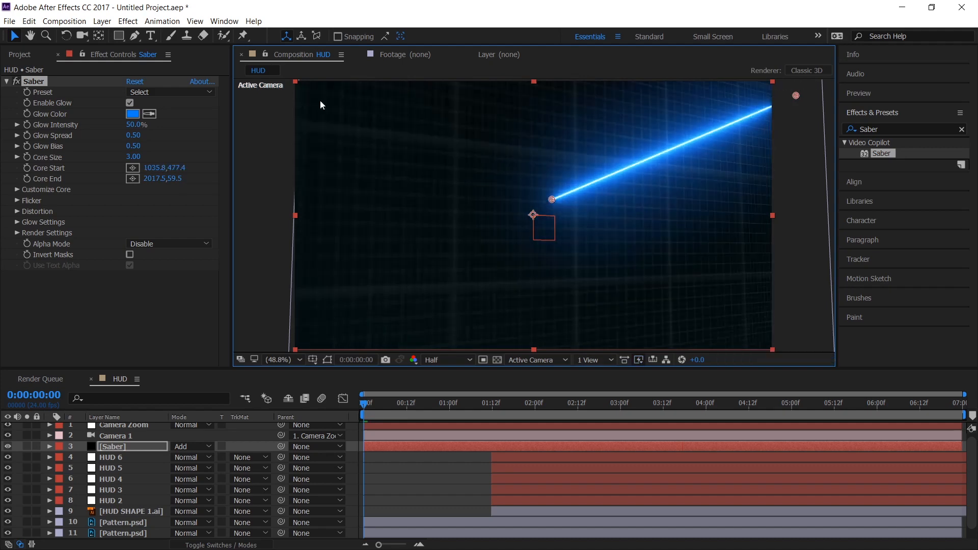
Show rulers, cross two guides on the HUD shape's centre at 0:00:01:12, and place Core Start there at about 1131, 514
click(199, 23)
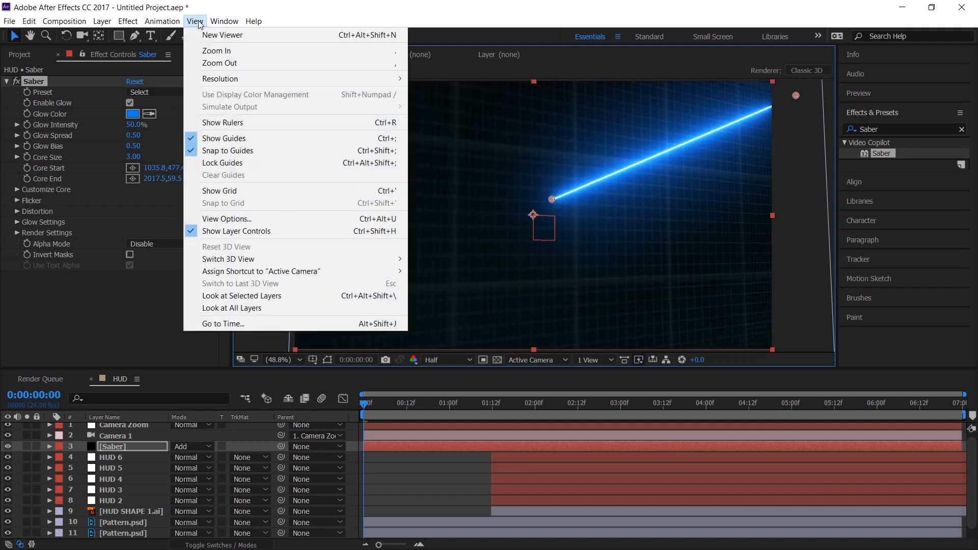
click(206, 123)
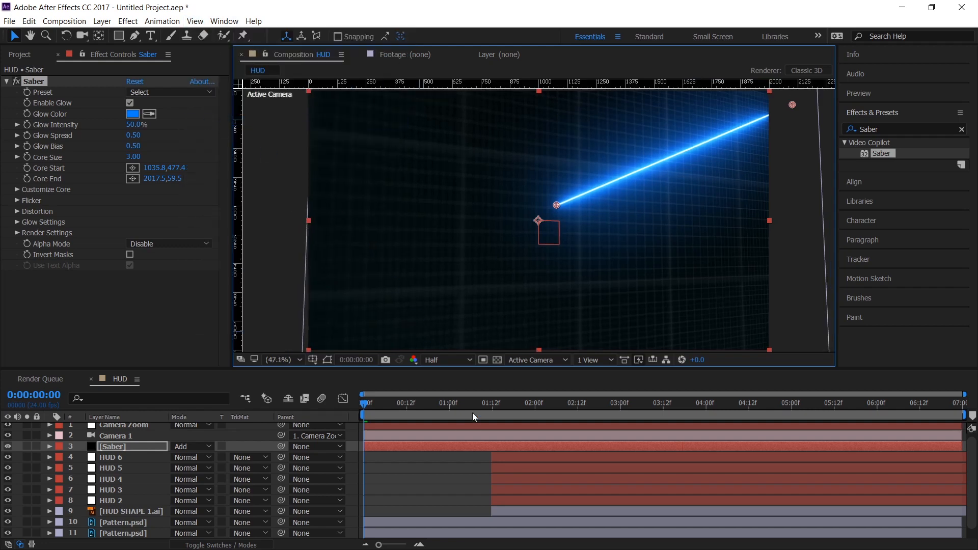
drag(472, 414, 490, 410)
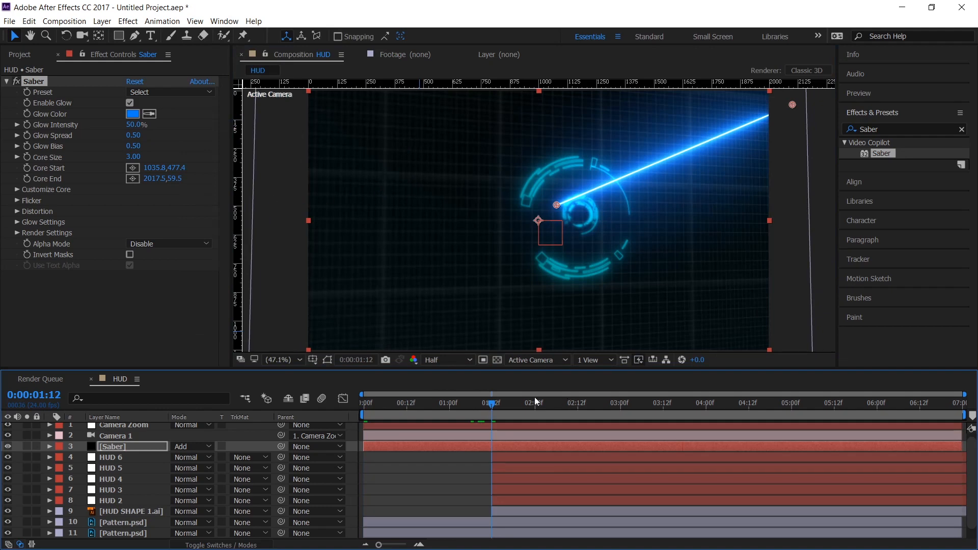
drag(235, 226, 579, 225)
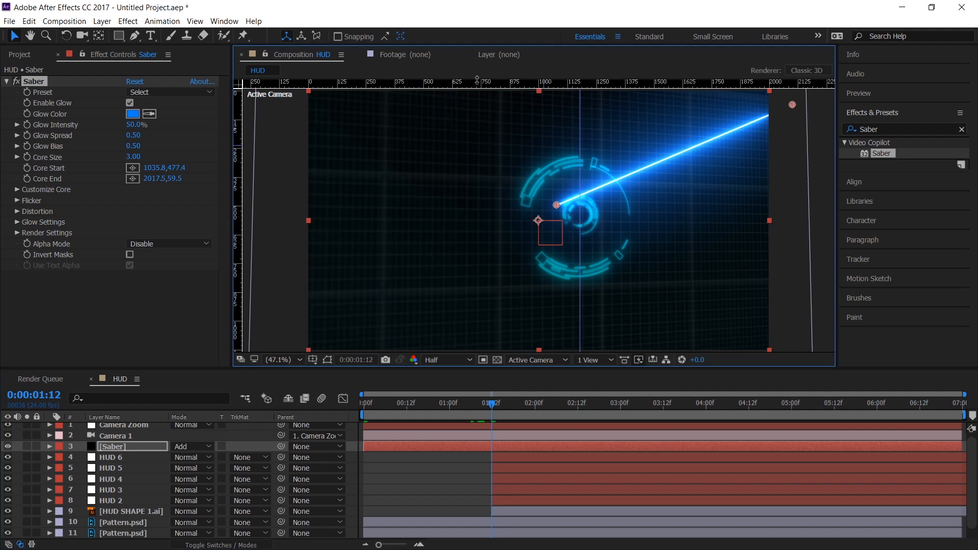
drag(477, 80, 579, 214)
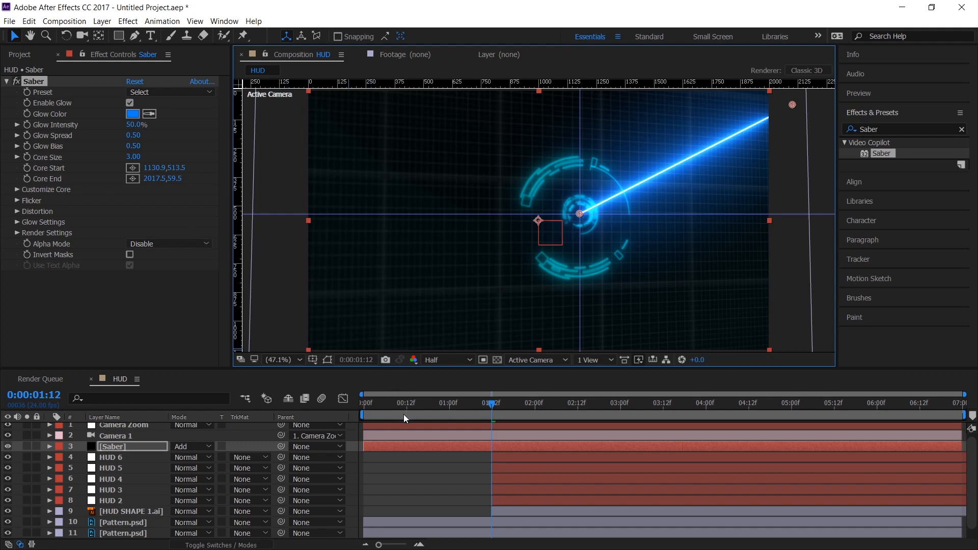
Keyframe the beam outside the frame at 0:00:00:00, with Core Start at about 2031, 113 and Core End at about 2153, 0
key(Home)
click(27, 179)
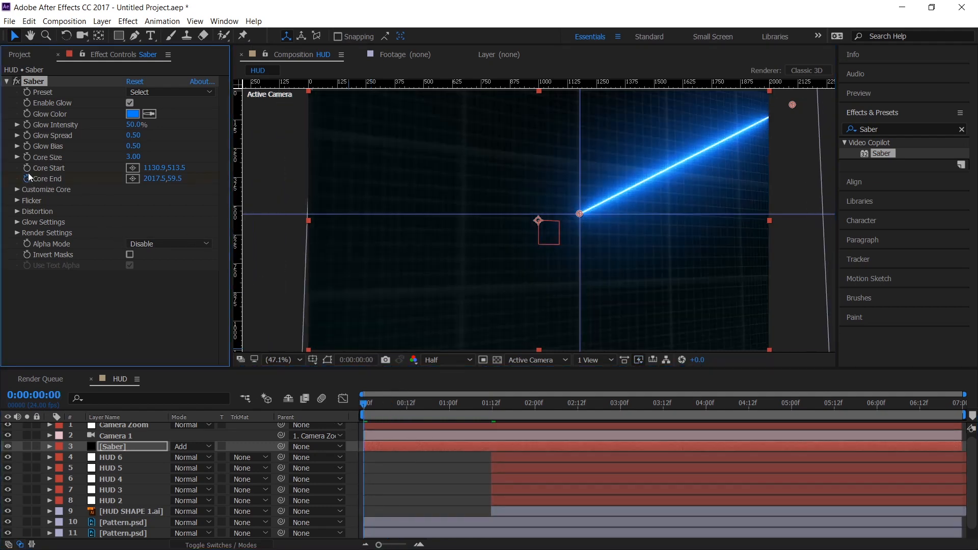
click(27, 168)
drag(792, 105, 824, 91)
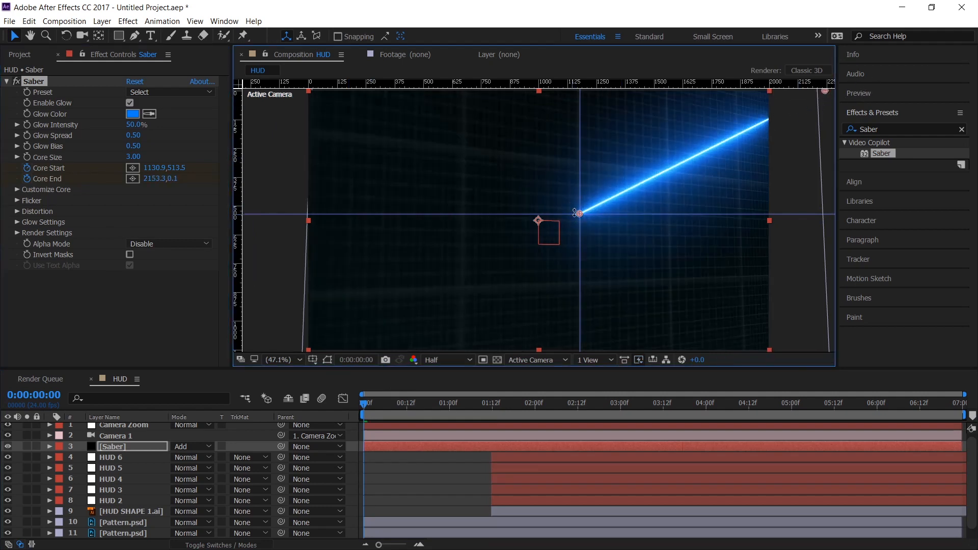
drag(591, 206, 783, 123)
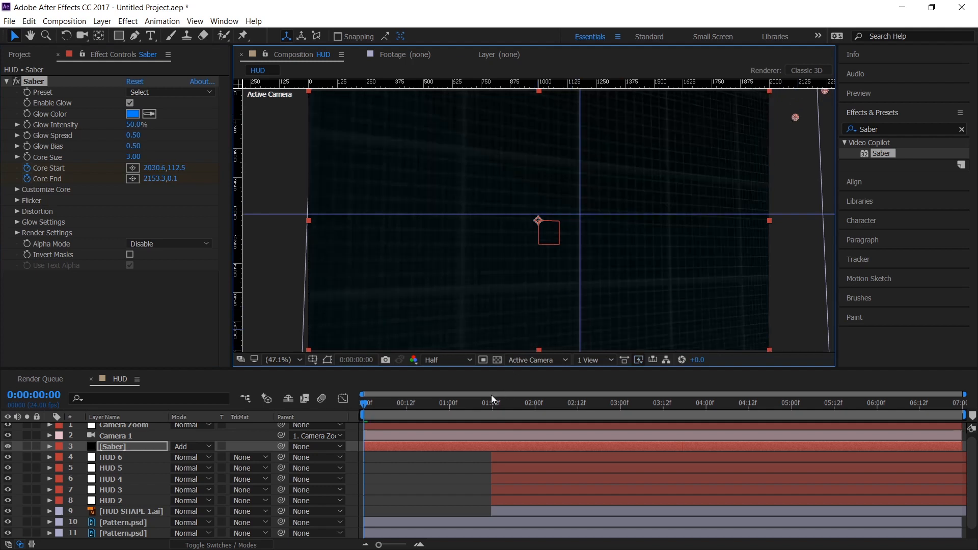
At 0:00:01:11, move Core Start and Core End to the guide intersection at 1130.9, 513.5
drag(491, 402, 490, 411)
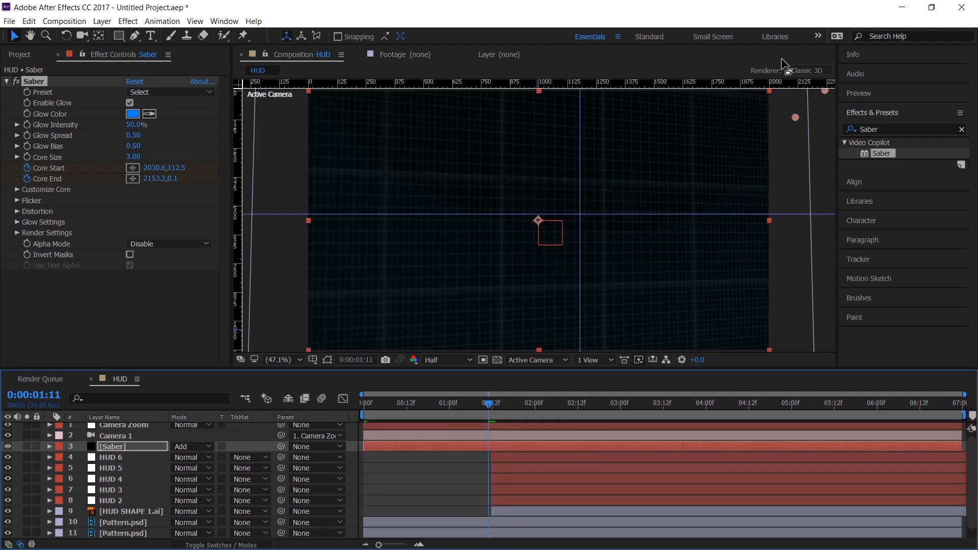
drag(794, 118, 581, 214)
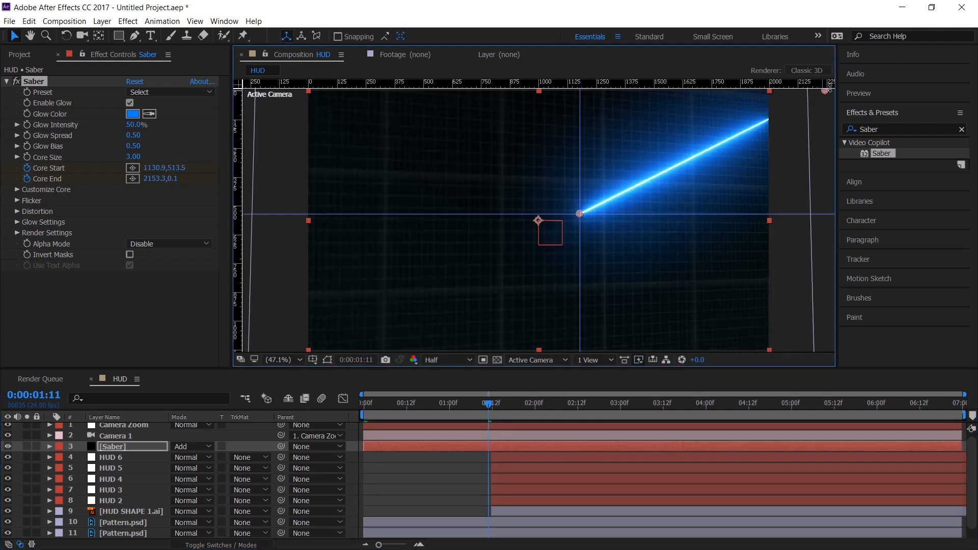
drag(825, 92, 586, 217)
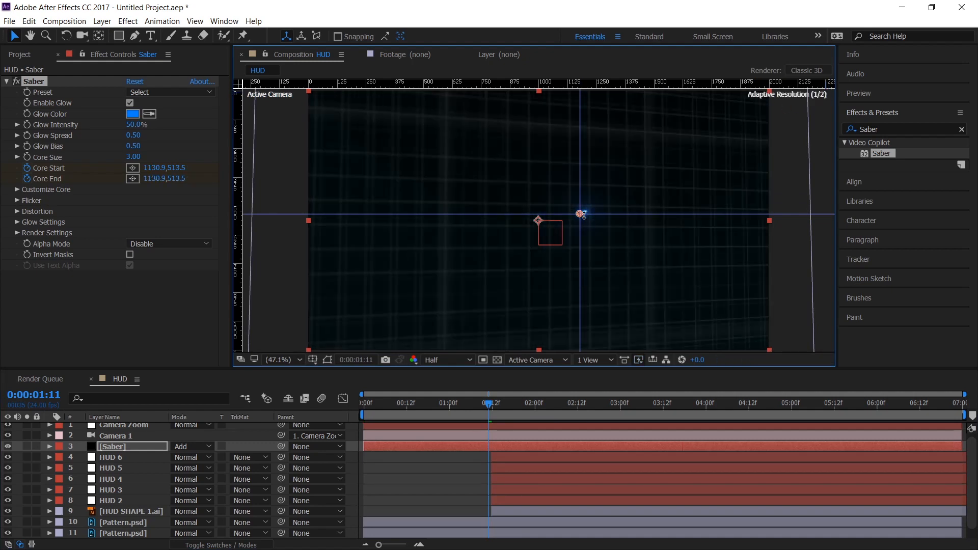
Preview the beam animation from the start and scrub through to 0:00:00:20 to examine its length and motion
click(395, 416)
key(Home)
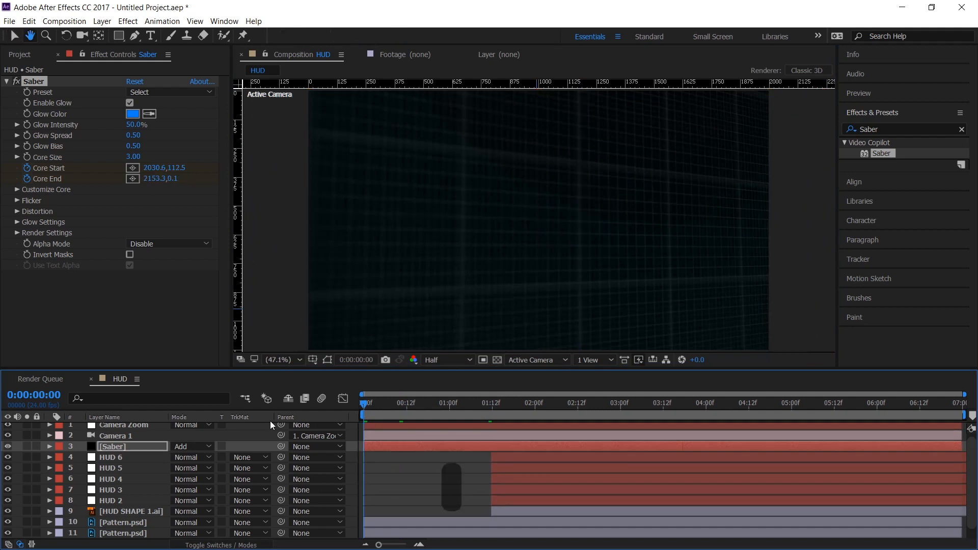
key(space)
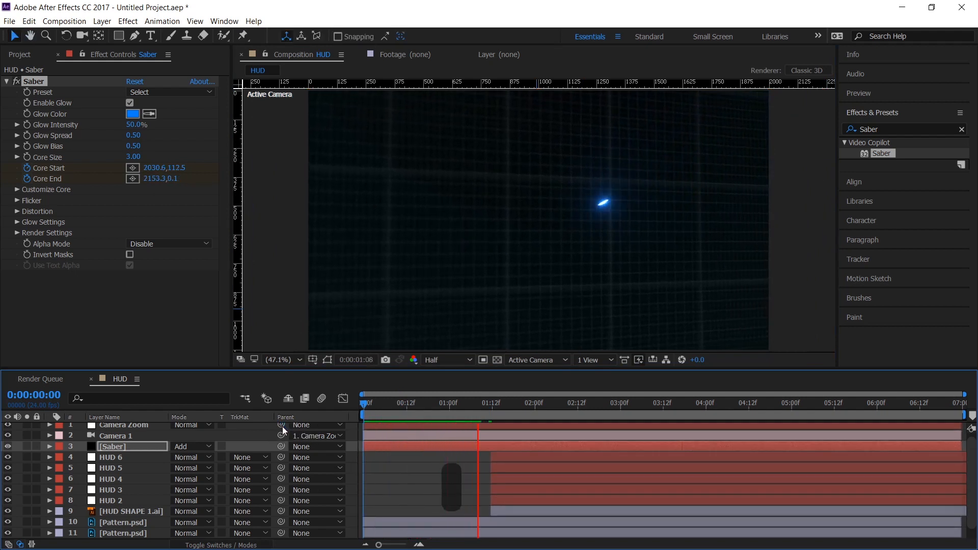
key(space)
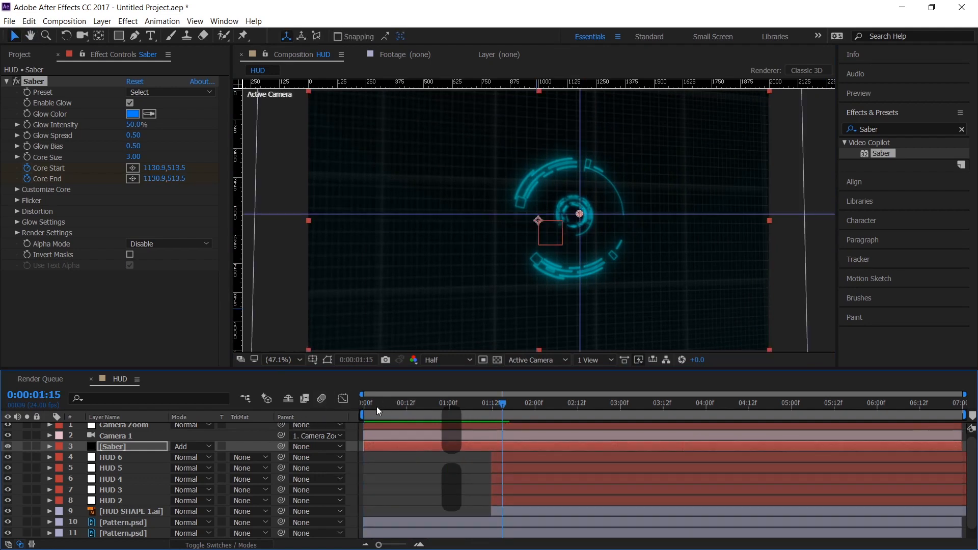
click(363, 411)
drag(380, 411, 435, 410)
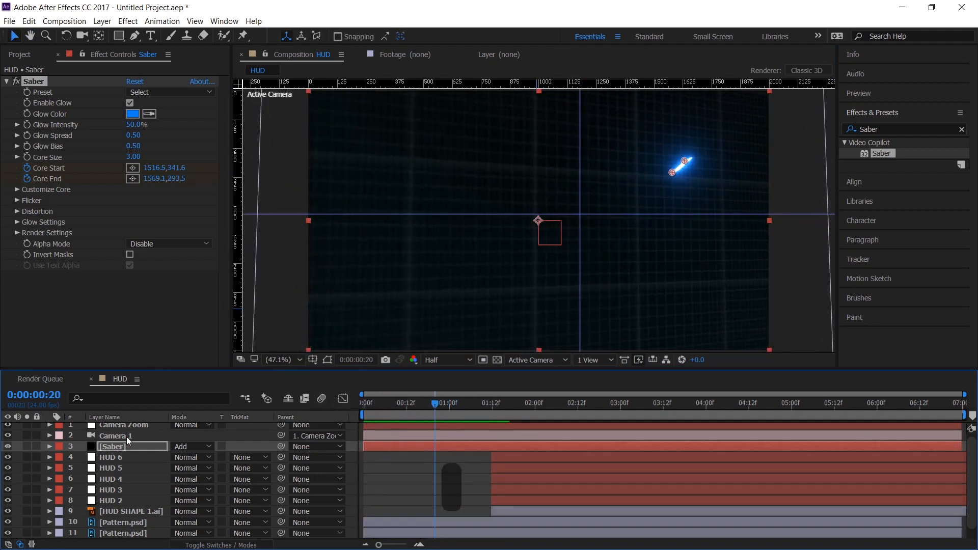
Retime the Saber's second keyframes, Core Start to about 0:00:01:01 and Core End to about 0:00:01:19, and preview the longer beam
key(u)
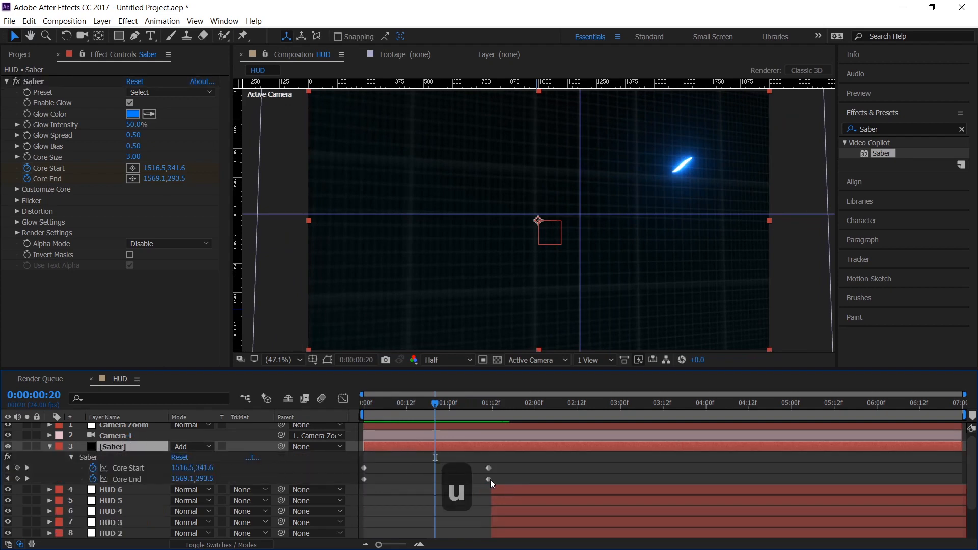
drag(489, 479, 560, 471)
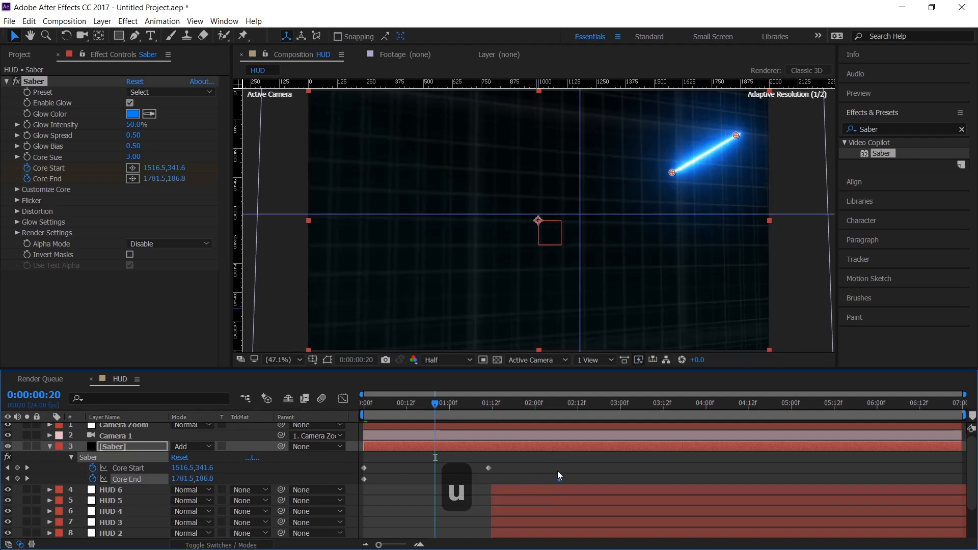
drag(488, 468, 452, 471)
drag(560, 480, 516, 480)
key(Home)
key(space)
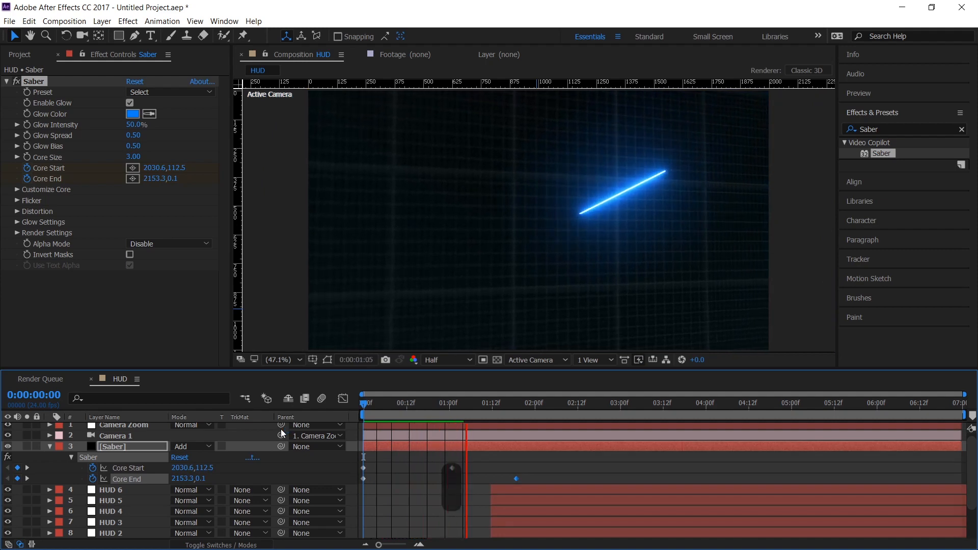
key(space)
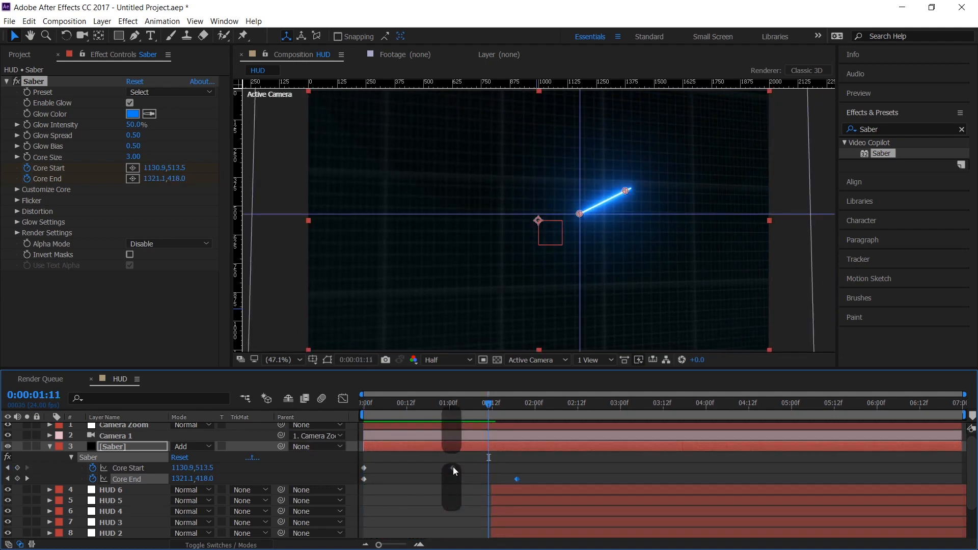
Move the second Core Start keyframe to about 0:00:01:15 and preview the beam reaching the HUD shape
drag(453, 467, 503, 477)
key(space)
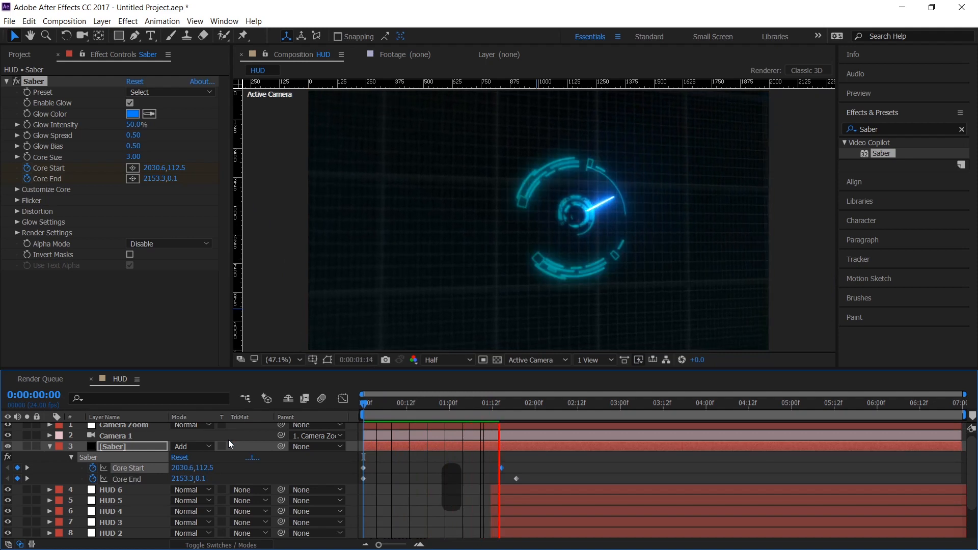
key(space)
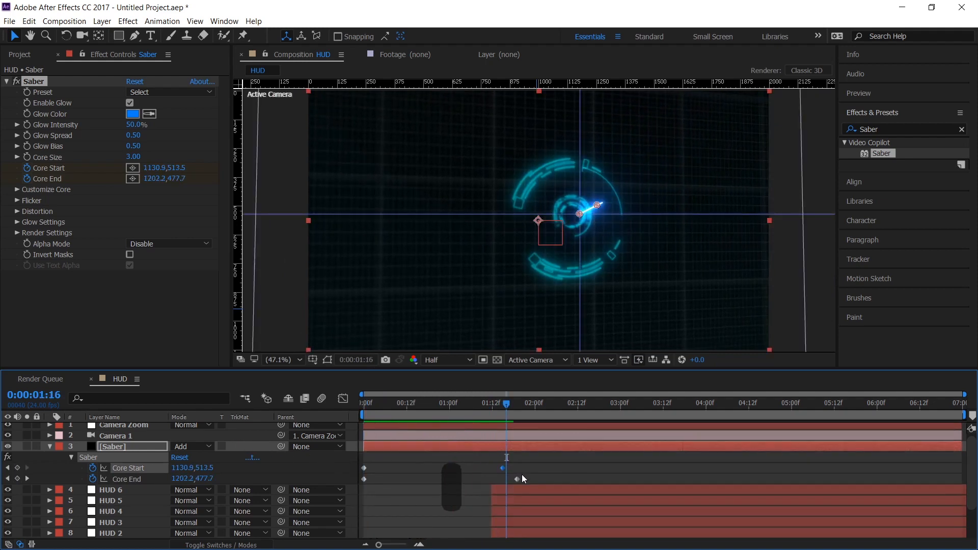
drag(482, 471, 466, 473)
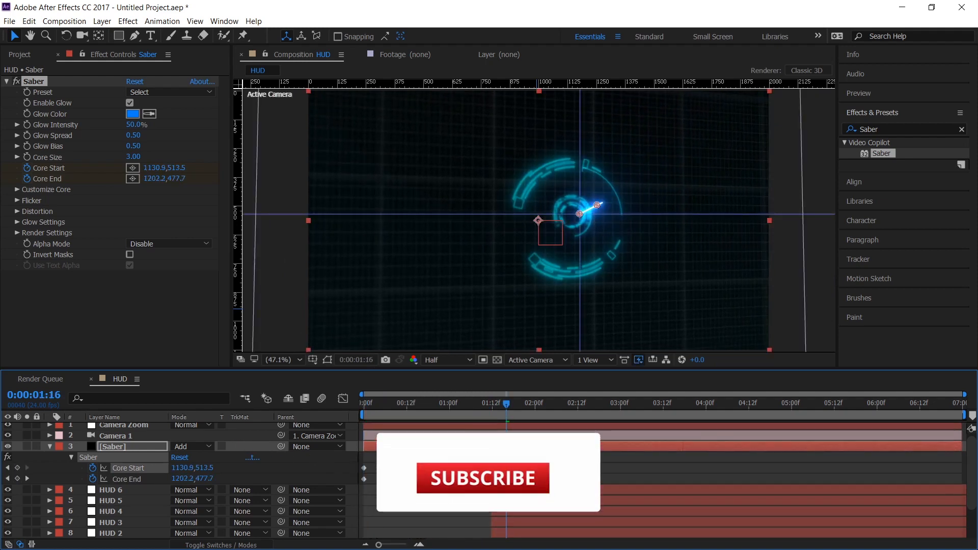
Move the second Core End keyframe to about 0:00:01:14 and preview the beam from the start
drag(525, 479, 489, 479)
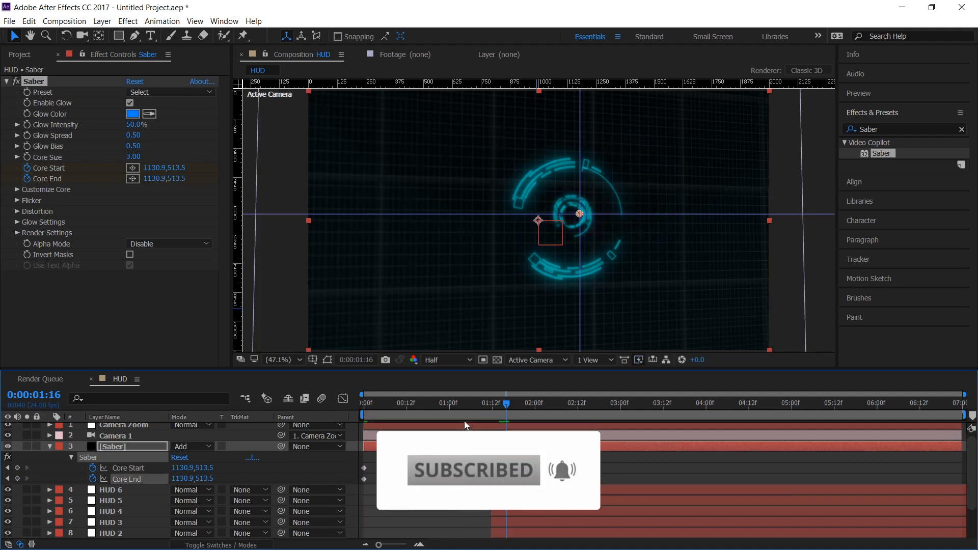
key(Home)
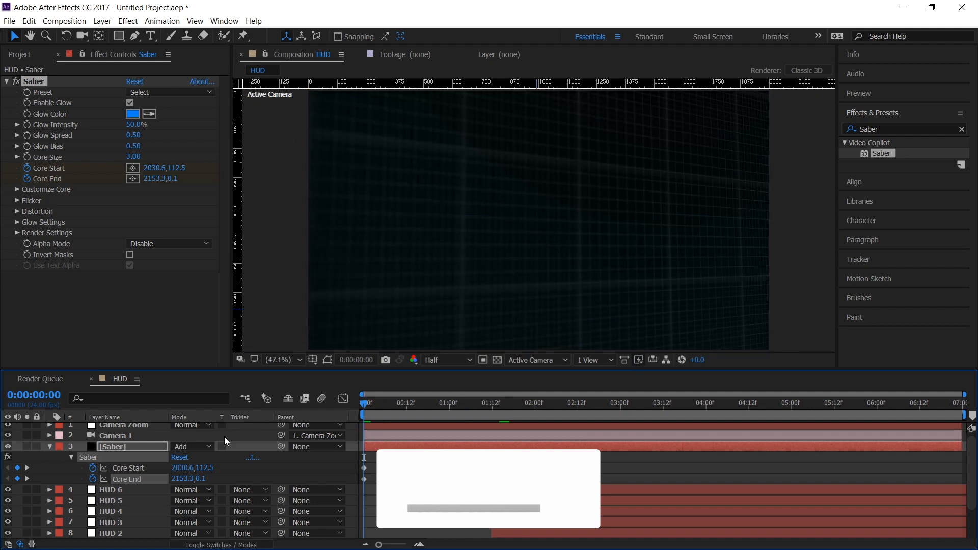
key(space)
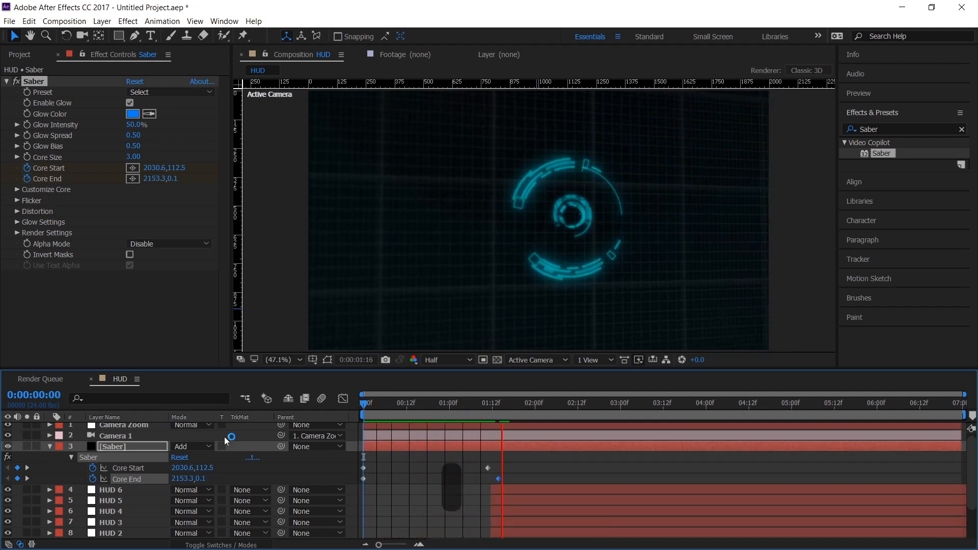
key(space)
At 0:00:00:00, move Core Start to 1928.7, 135.8 and Core End off-screen to 2697.3, -195.9, and preview the beam
drag(378, 413, 342, 411)
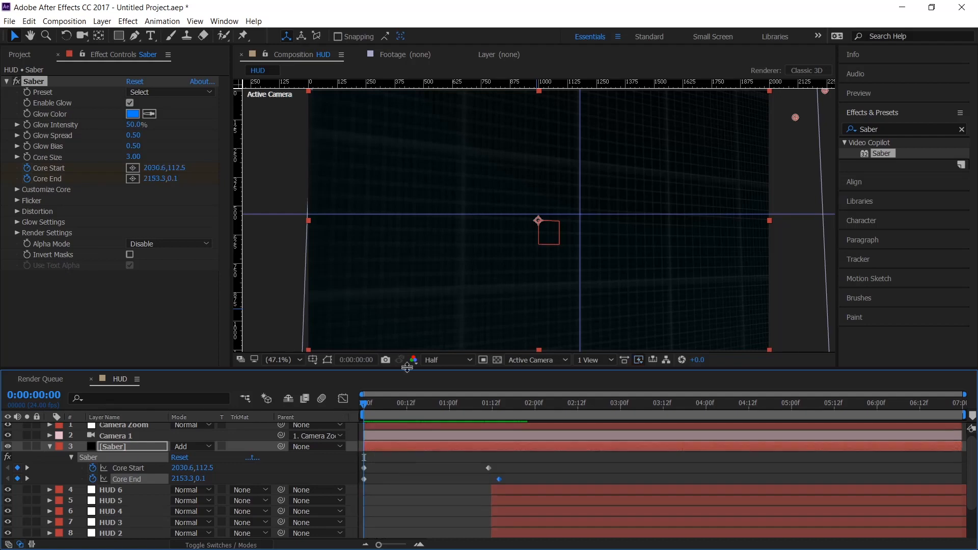
drag(793, 118, 768, 124)
key(comma)
key(comma)
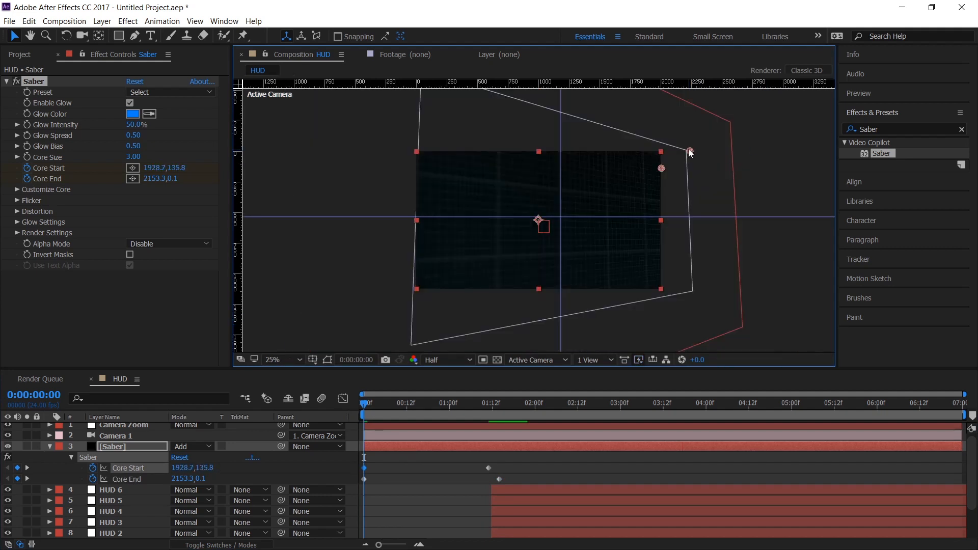
drag(688, 149, 759, 125)
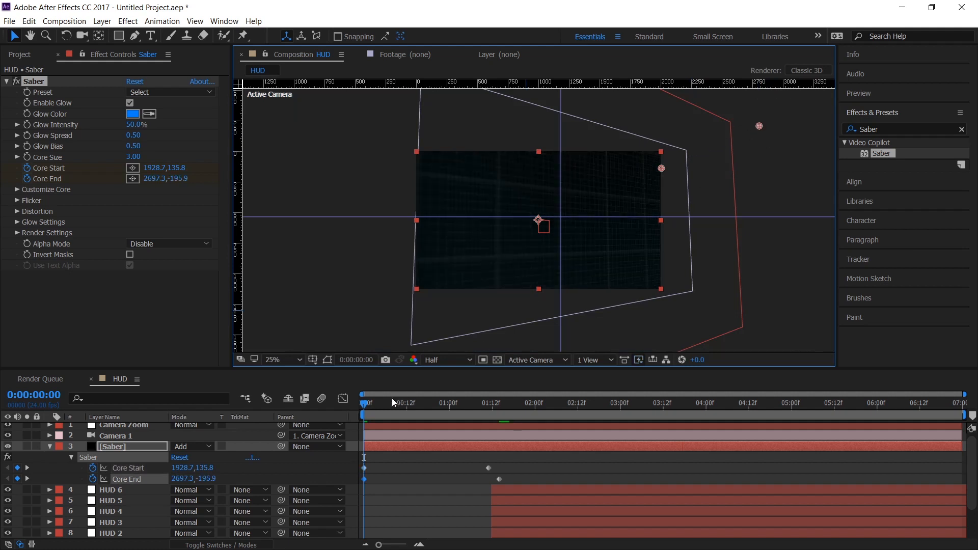
drag(368, 405, 289, 423)
key(space)
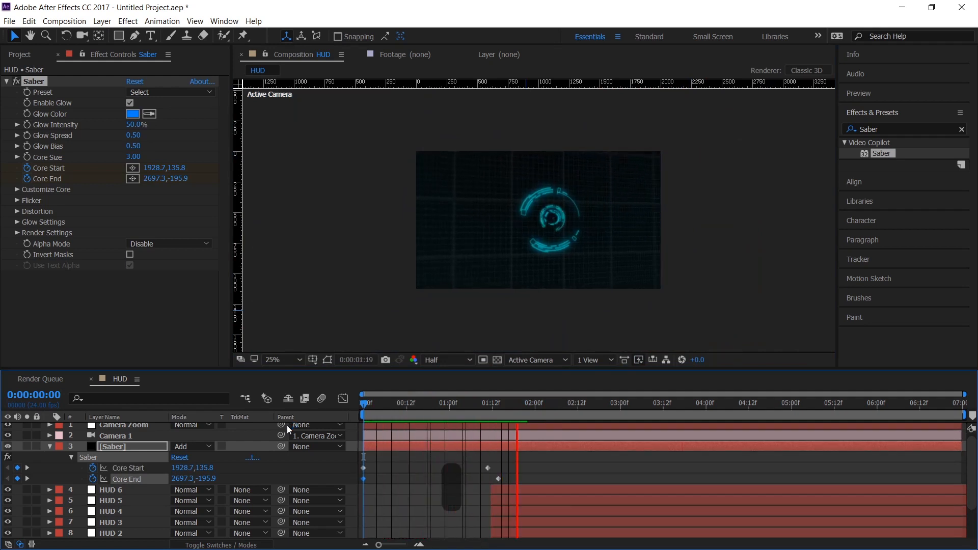
key(space)
key(space)
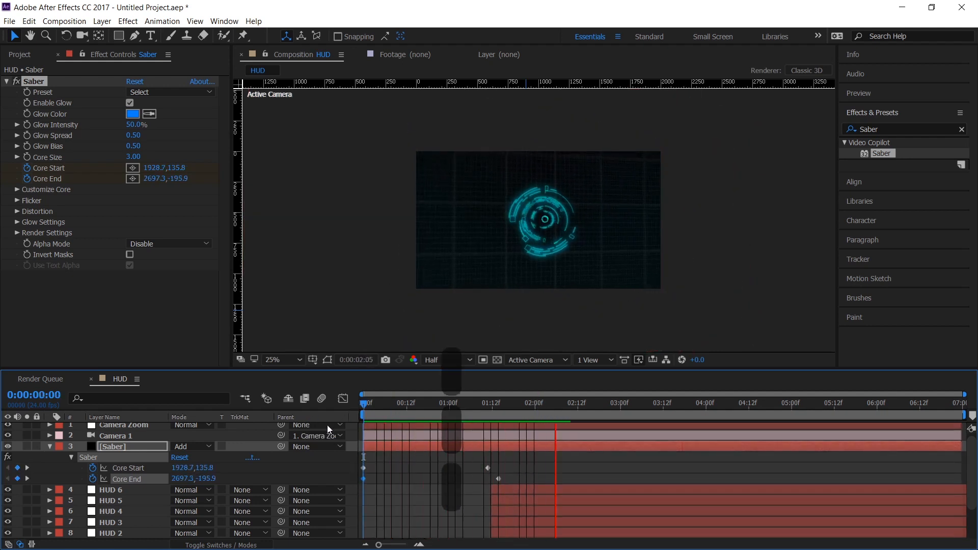
key(space)
At 0:00:00:00, move Core End farther off-screen to 3177.3, -435.9 and scrub through to 0:00:01:05
drag(366, 404, 305, 426)
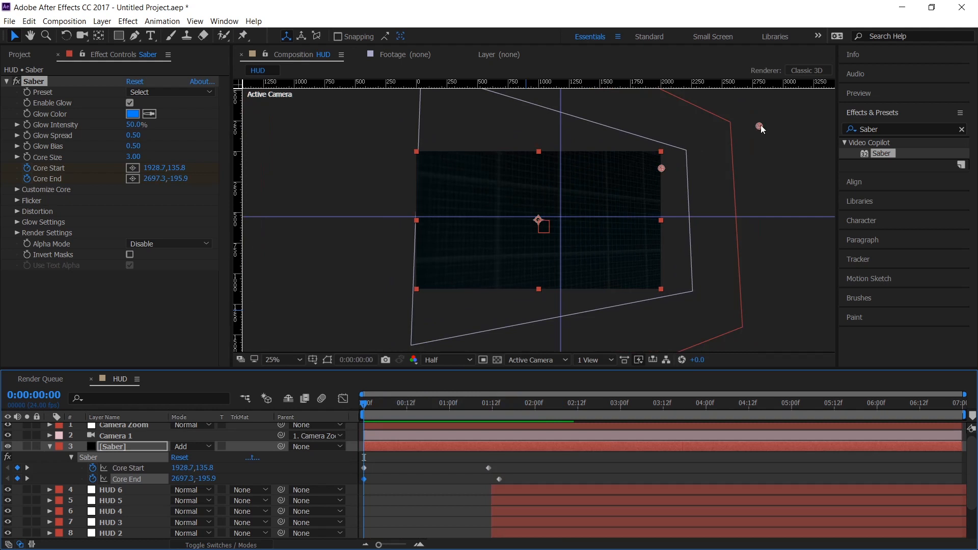
drag(760, 127, 821, 100)
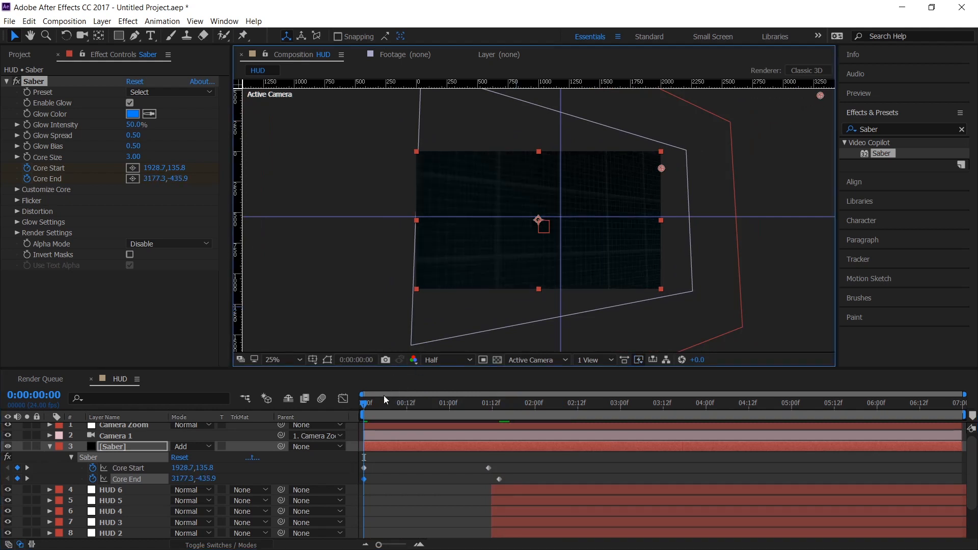
drag(371, 404, 466, 403)
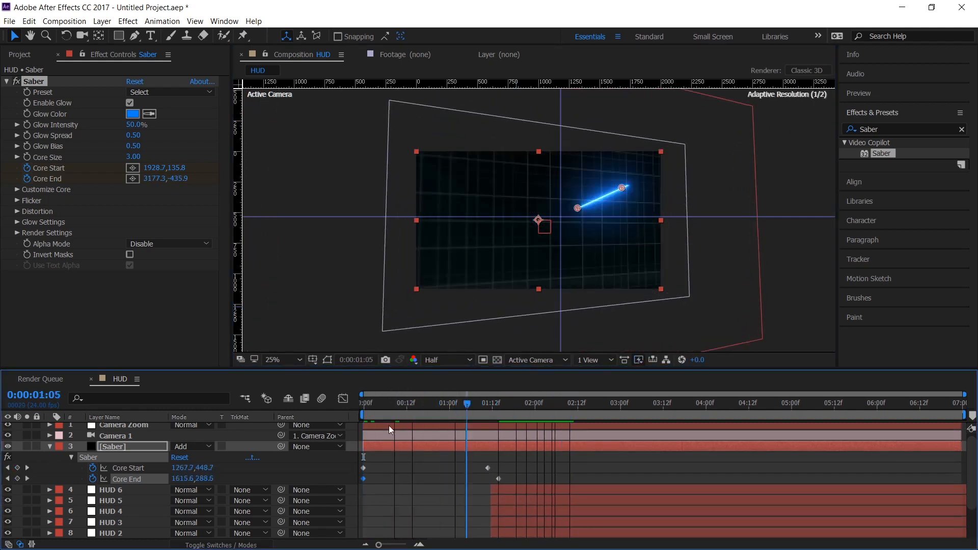
key(Home)
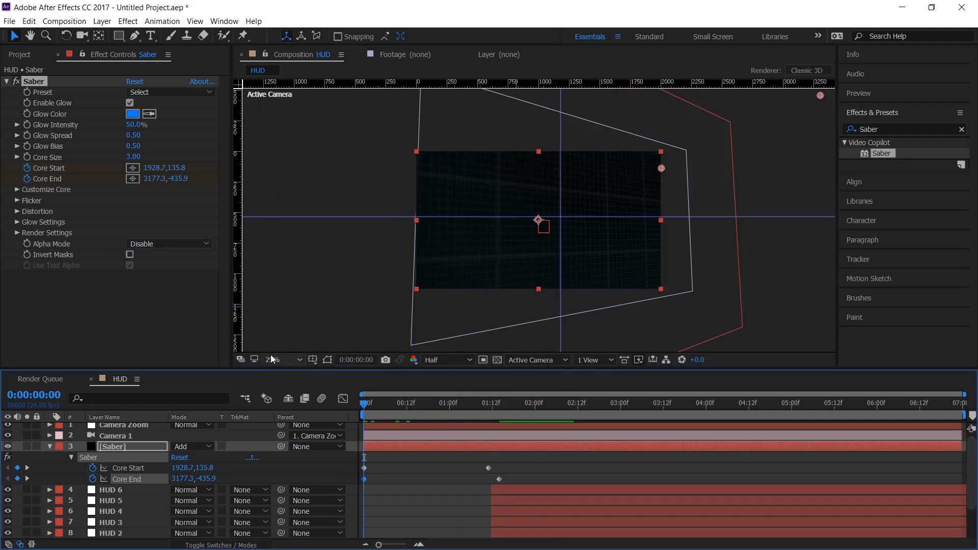
Fit the composition in the viewer and, at 0:00:01:02, set the Saber's Glow Intensity to 95% and Glow Bias to 0.61
click(271, 359)
click(277, 158)
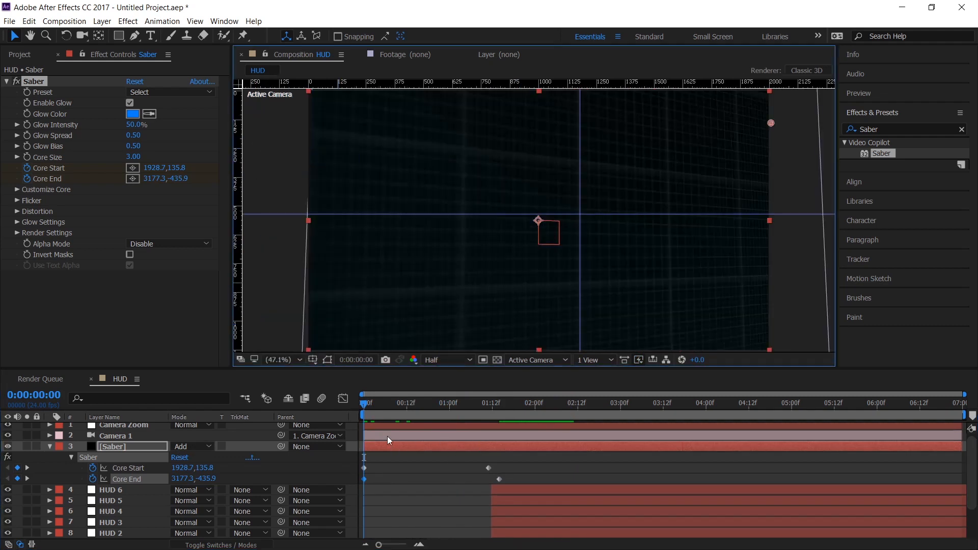
drag(387, 405, 456, 405)
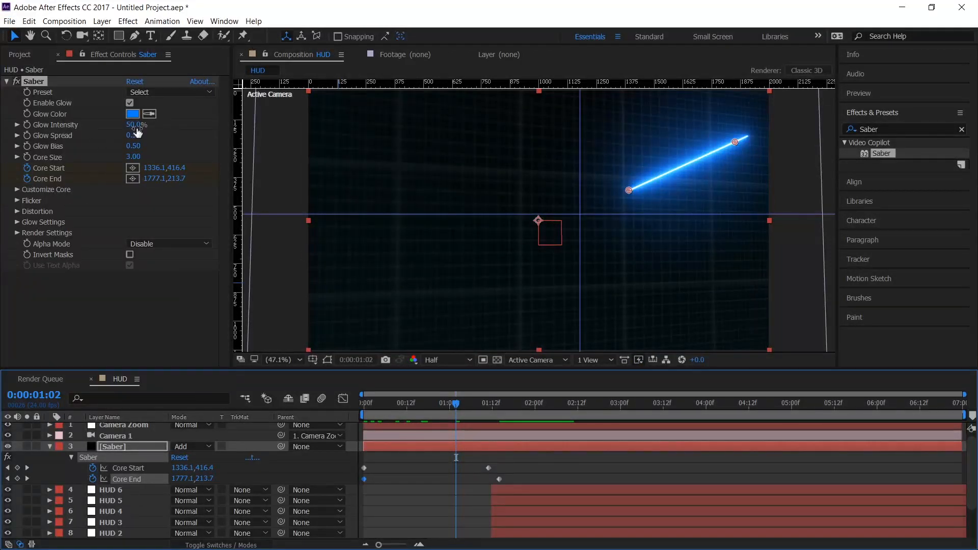
mouse_move(137, 127)
mouse_down()
mouse_move(171, 118)
mouse_move(133, 145)
mouse_up()
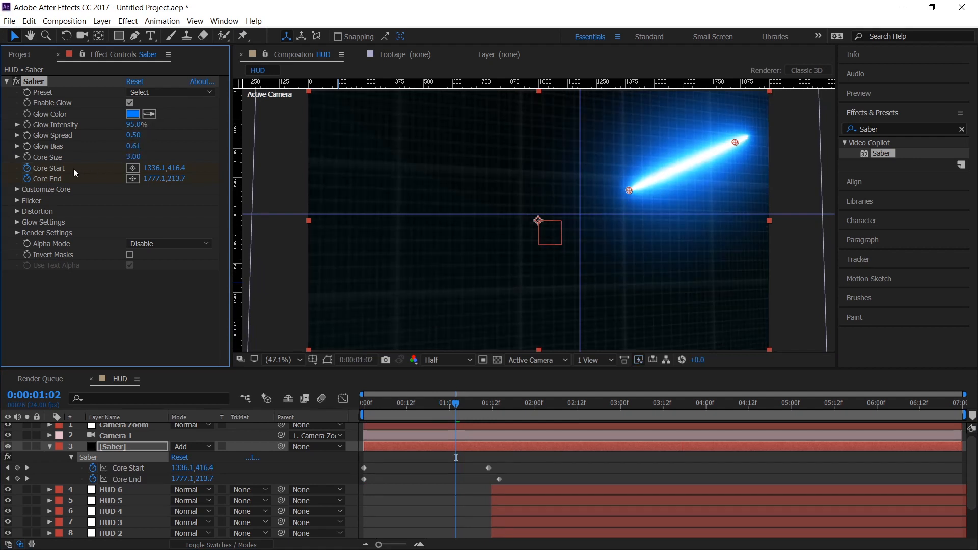
Customize the Saber core with an End Size of 50% and a Start Size of 107%, and preview the tapered beam
click(17, 190)
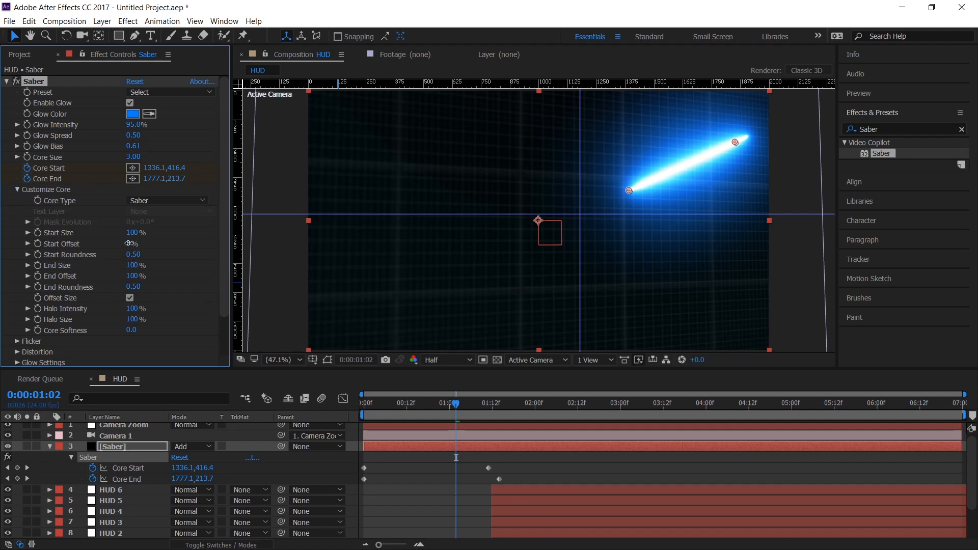
drag(129, 243, 91, 250)
drag(130, 267, 107, 276)
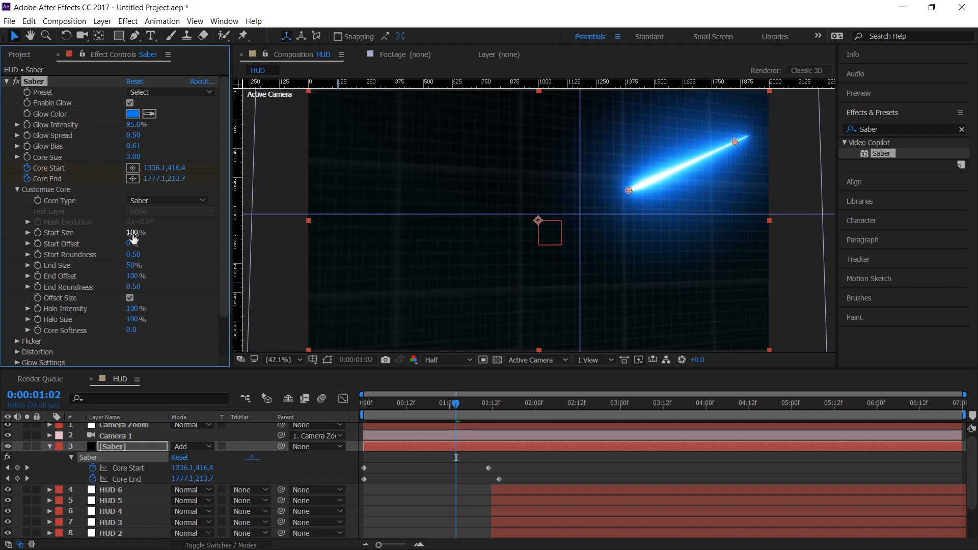
drag(133, 238, 144, 238)
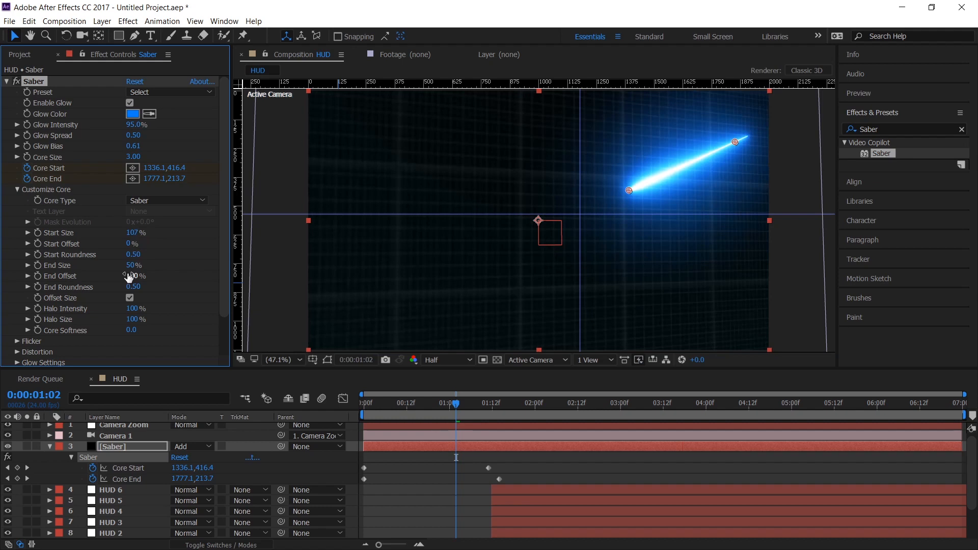
click(362, 402)
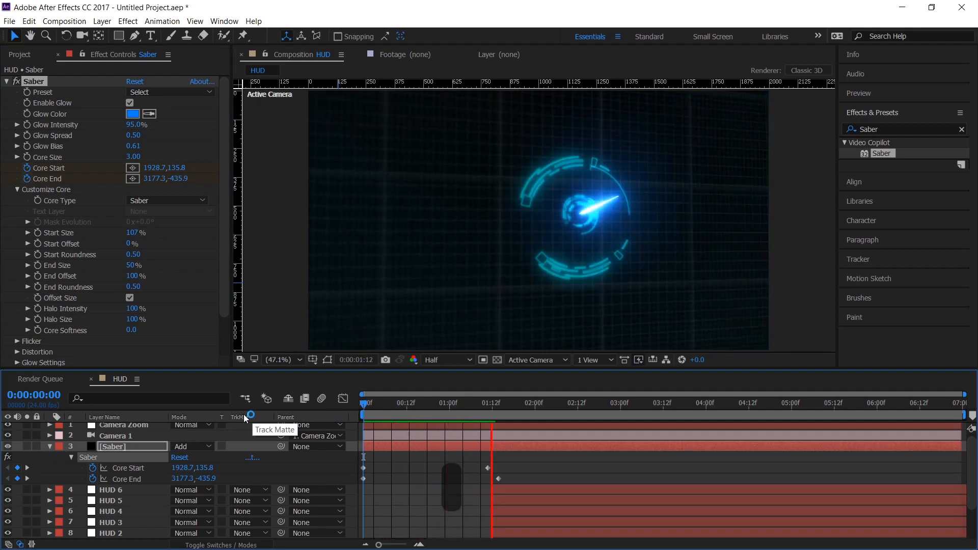
key(space)
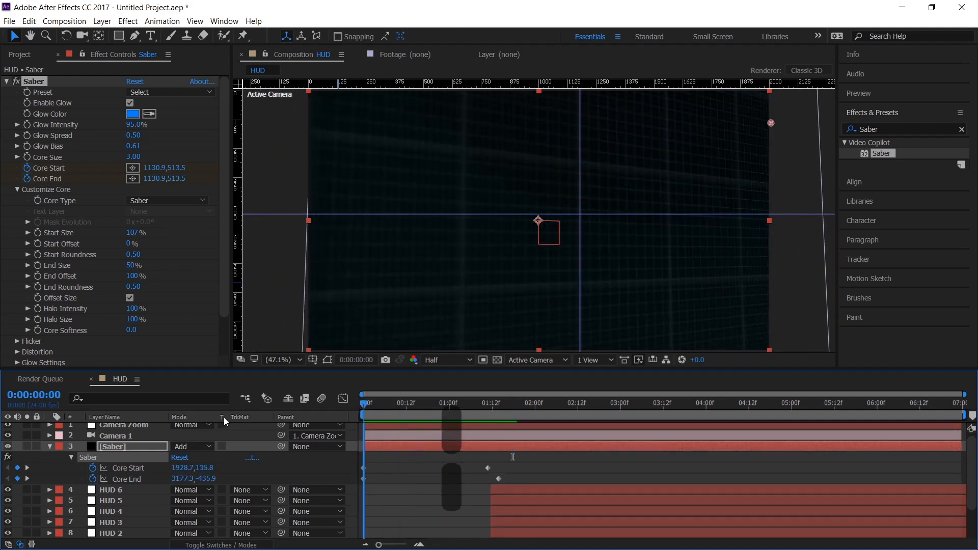
Apply Easy Ease to all Core Start and Core End keyframes and preview the beam, scrubbing to 0:00:00:17
key(space)
scroll(248, 429, down, 1)
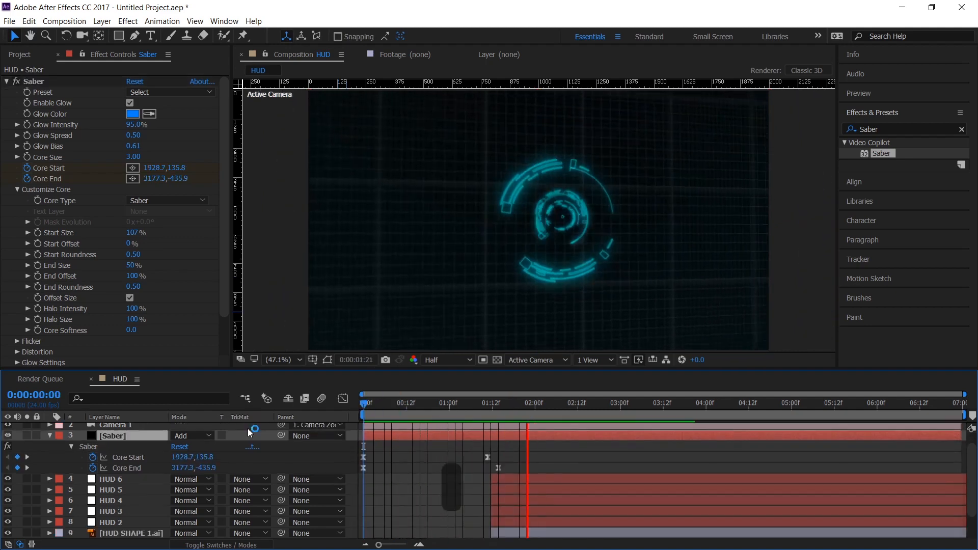
key(space)
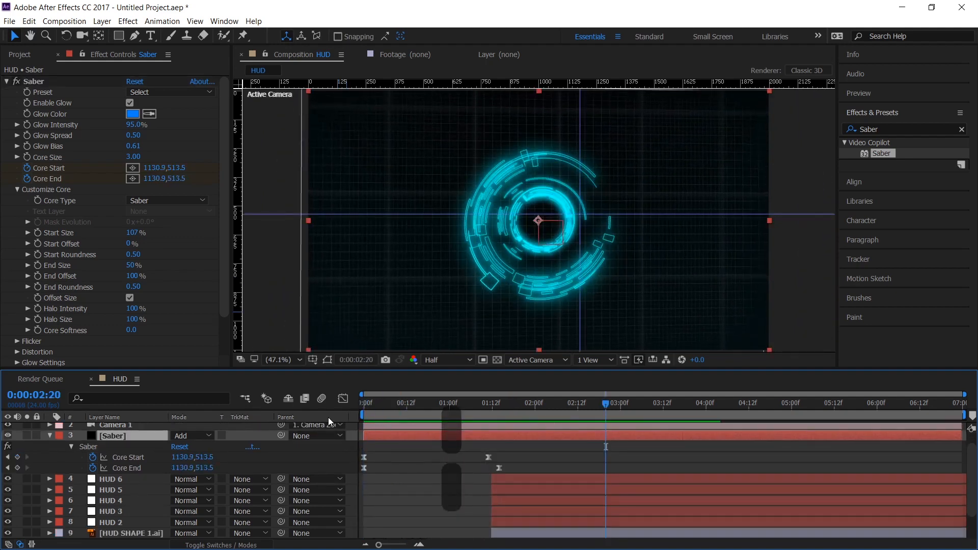
drag(371, 405, 407, 408)
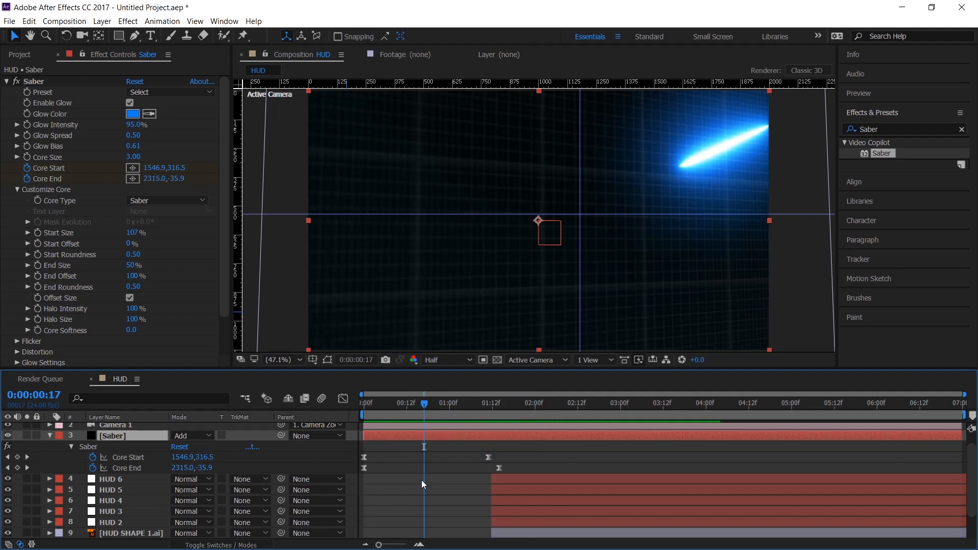
Shift layers HUD 6 through HUD SHAPE 1.ai together so they start at 0:00:00:22
click(464, 469)
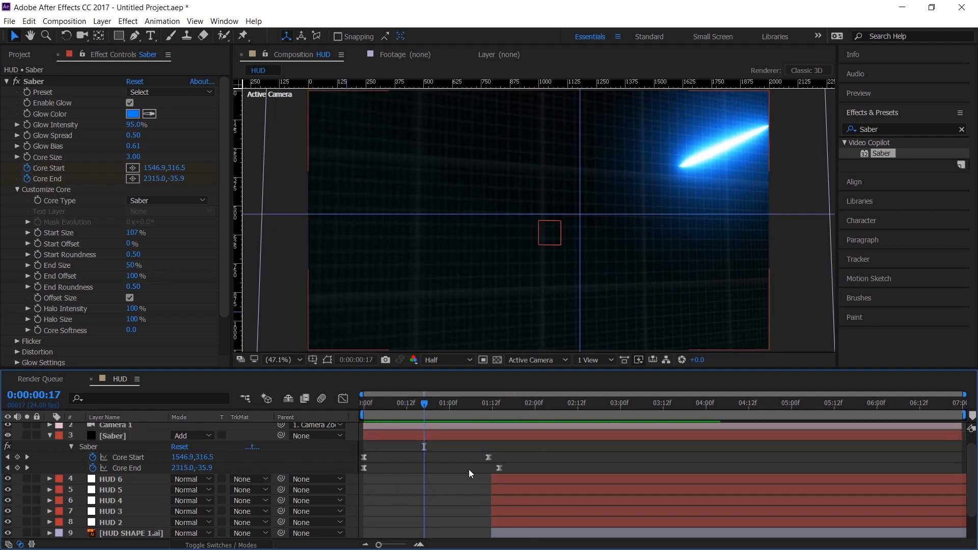
click(126, 479)
shift+click(136, 533)
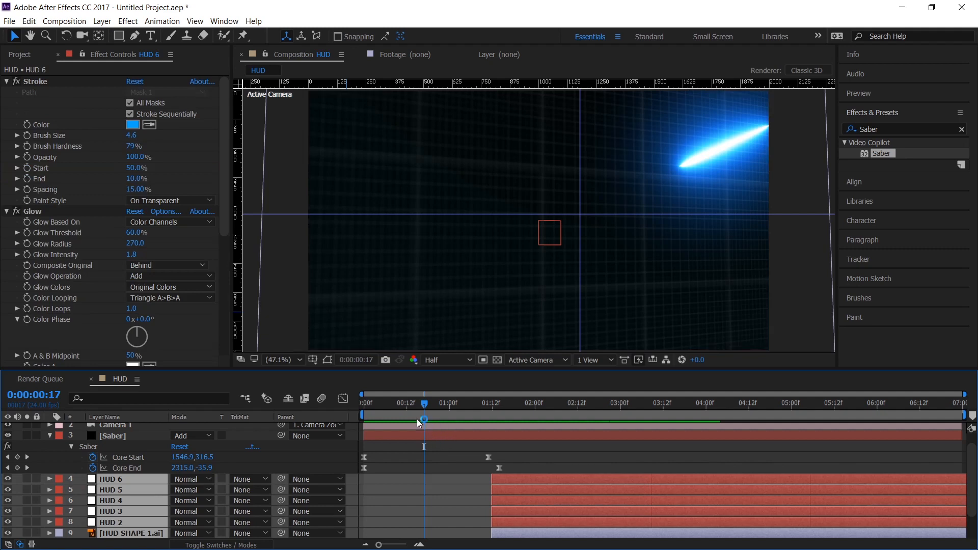
drag(424, 416, 442, 409)
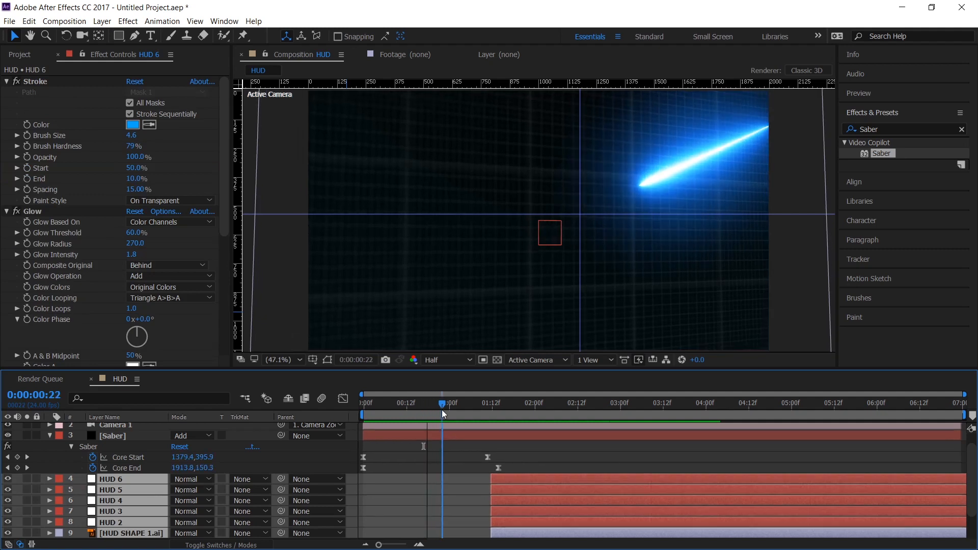
drag(500, 478, 450, 486)
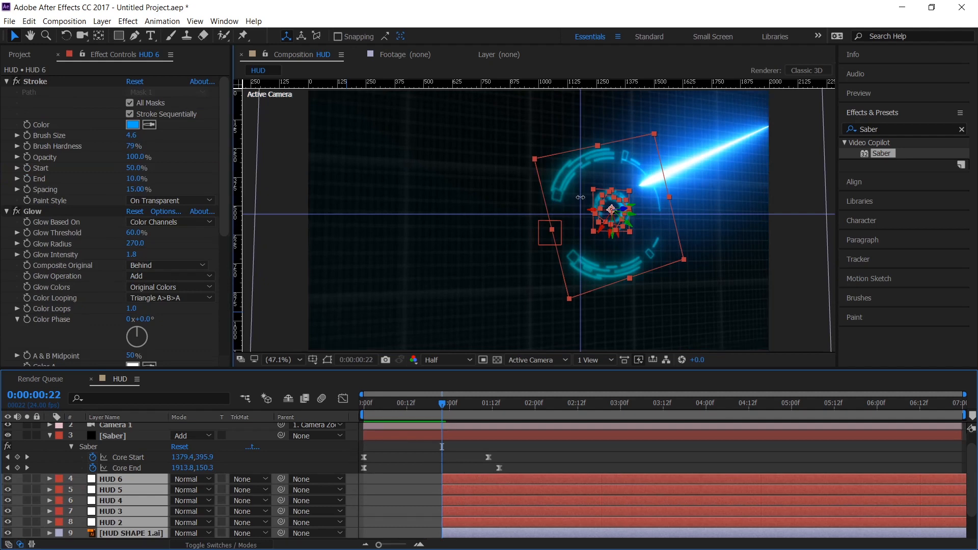
Move both guides to the HUD shape's centre and shift the second Saber keyframes, Core Start to 0:00:00:22 and Core End to 0:00:01:01
drag(580, 197, 613, 193)
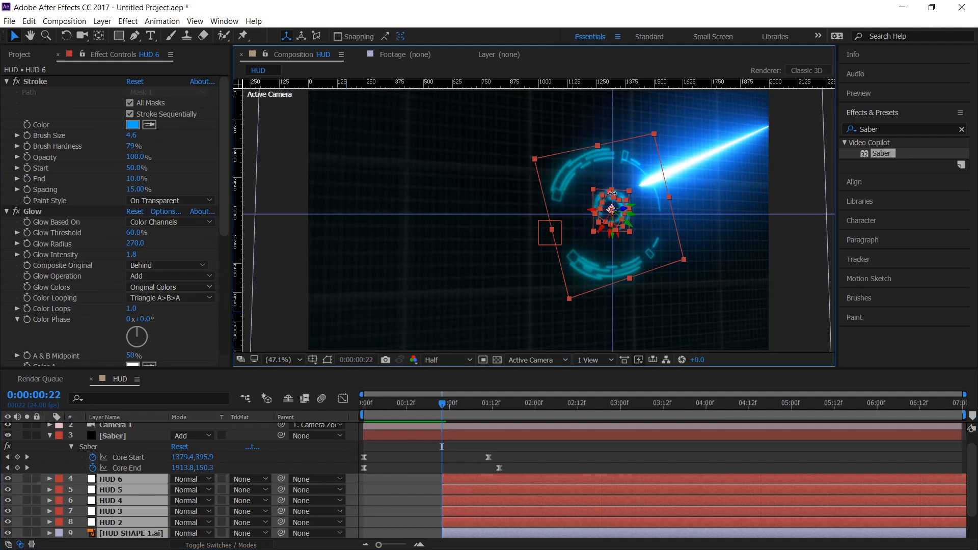
drag(698, 214, 701, 208)
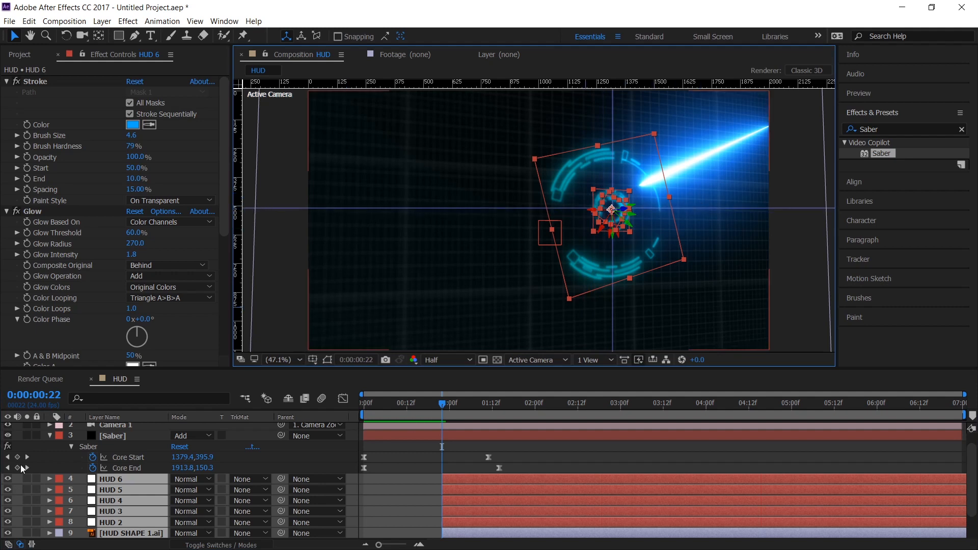
drag(475, 451, 441, 466)
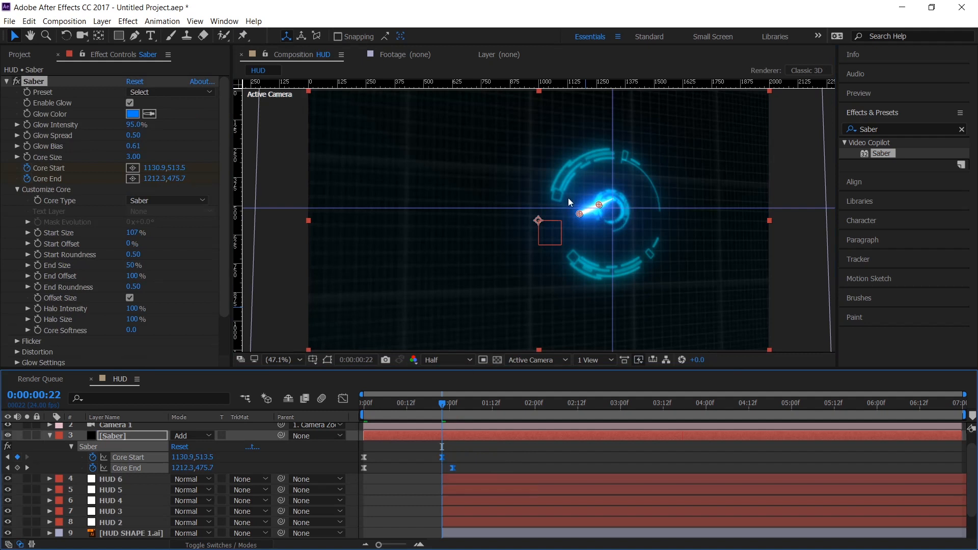
Scrub from the start to 0:00:00:22 and move Core Start to the guide intersection at 1266.7, 488.0
drag(378, 405, 368, 408)
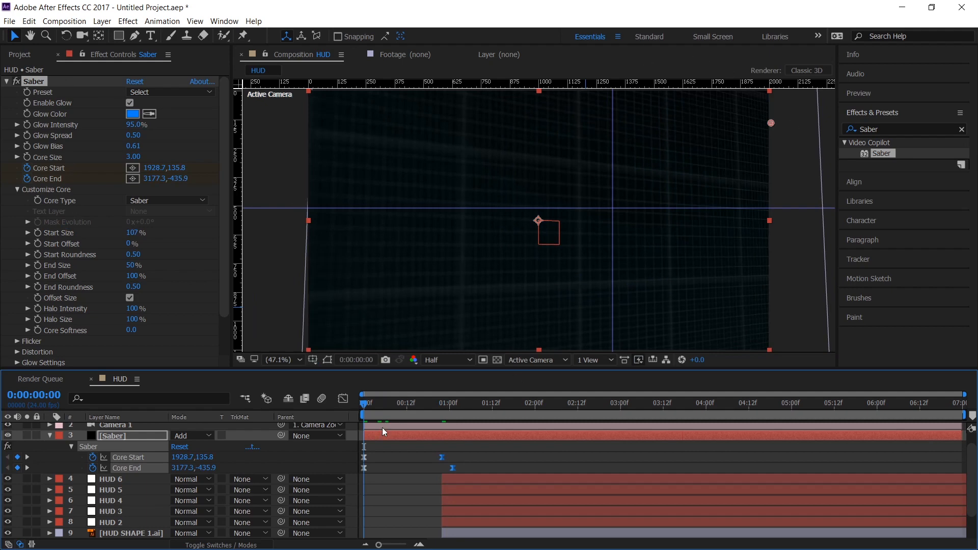
drag(364, 403, 447, 408)
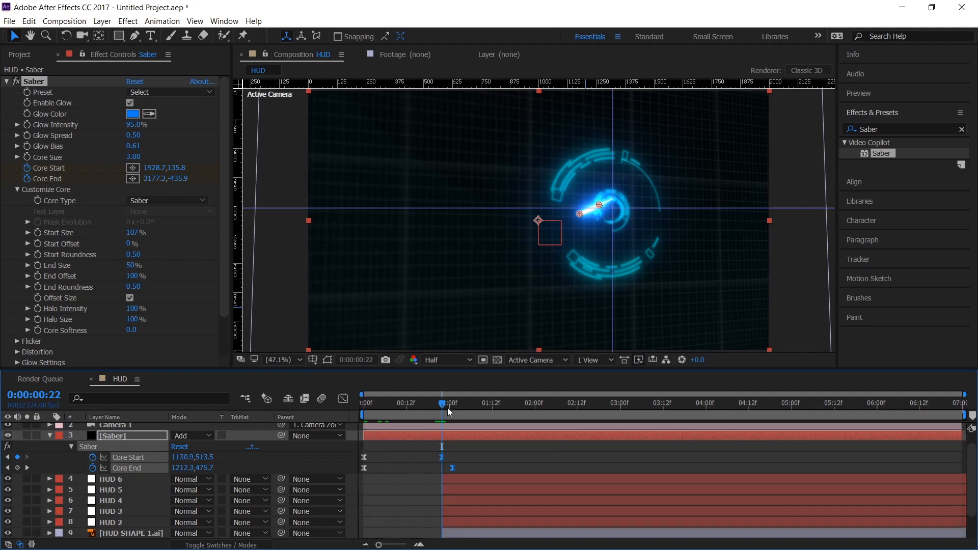
drag(580, 214, 611, 214)
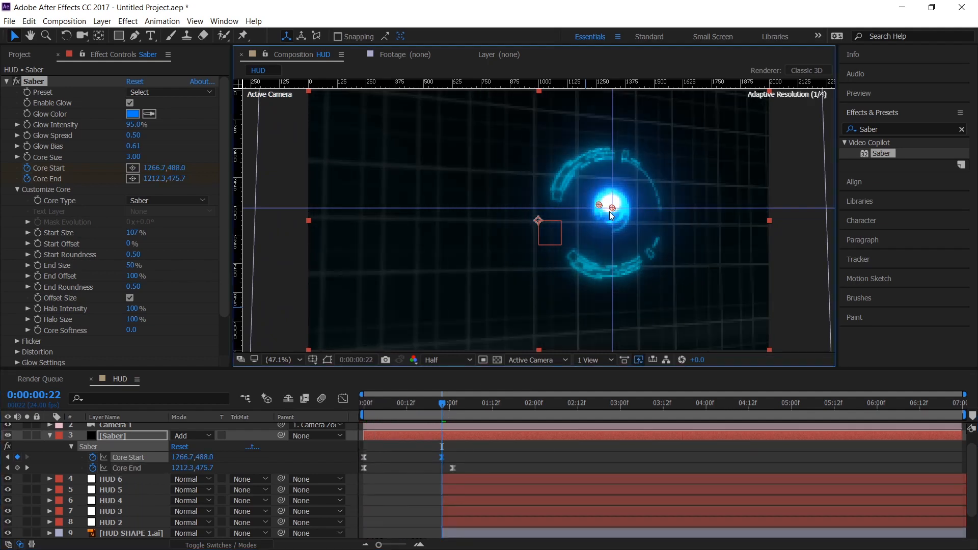
Go to 0:00:01:01 and move the Saber layer's Core End along the horizontal guide to about 1296.4, 488.0
click(452, 406)
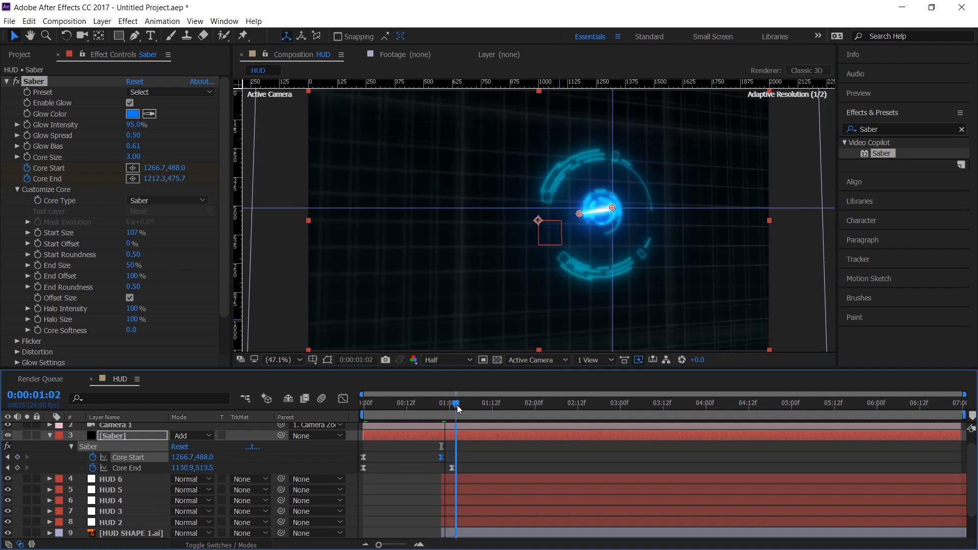
drag(454, 410, 457, 406)
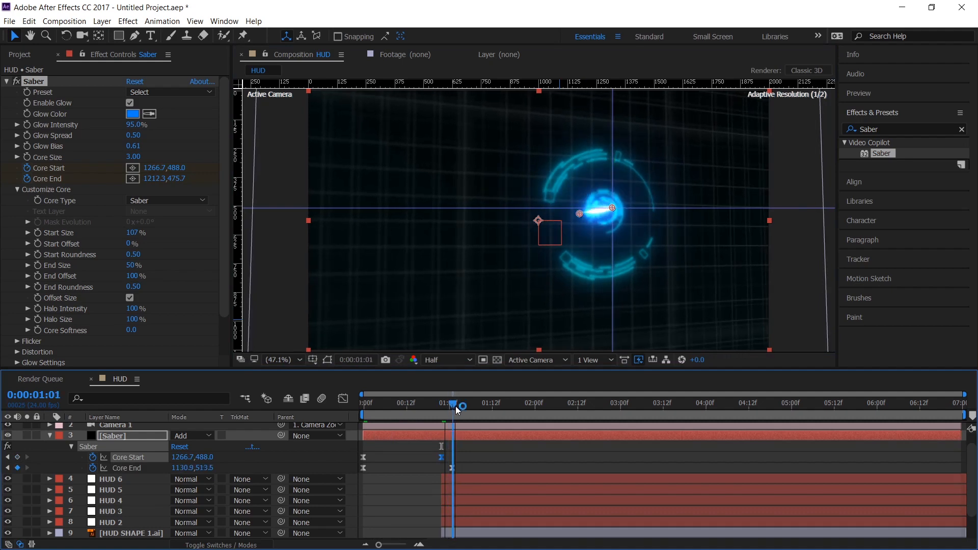
drag(580, 218, 619, 204)
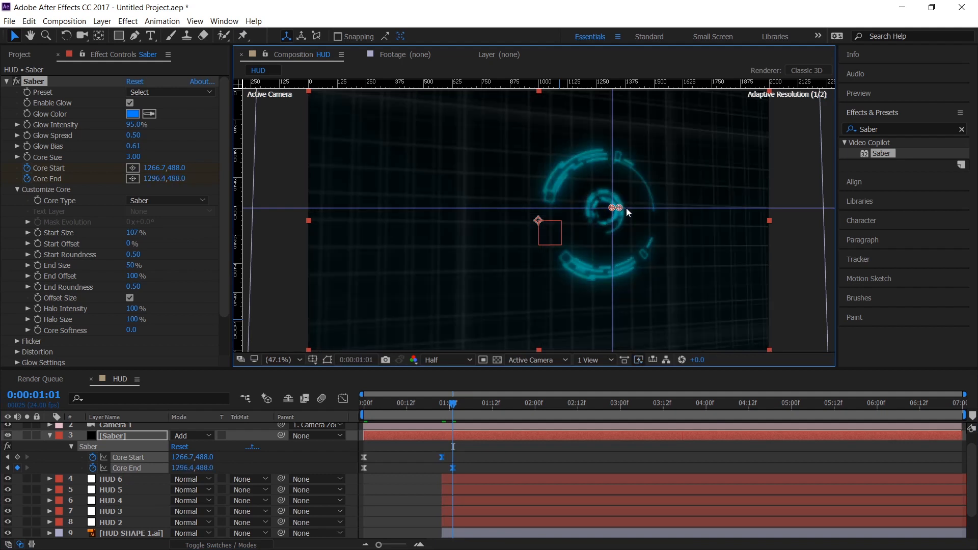
Preview the beam from the start several times to check how it ends at the HUD shape's centre
drag(463, 402, 294, 435)
key(space)
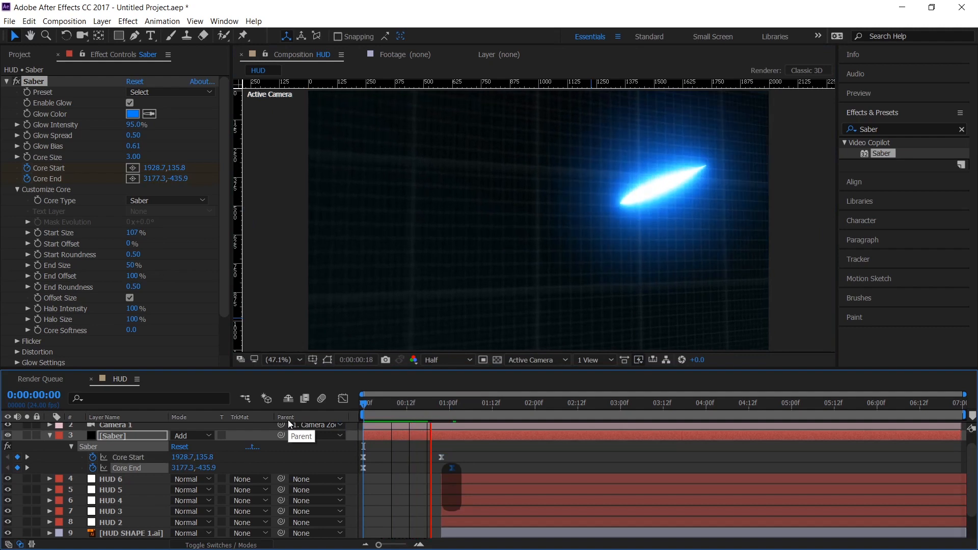
key(space)
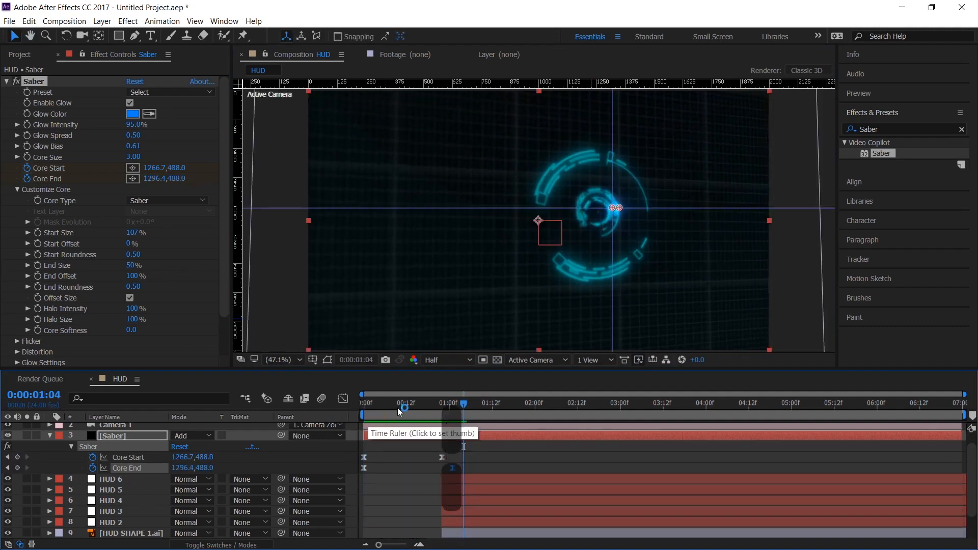
drag(398, 408, 307, 412)
key(space)
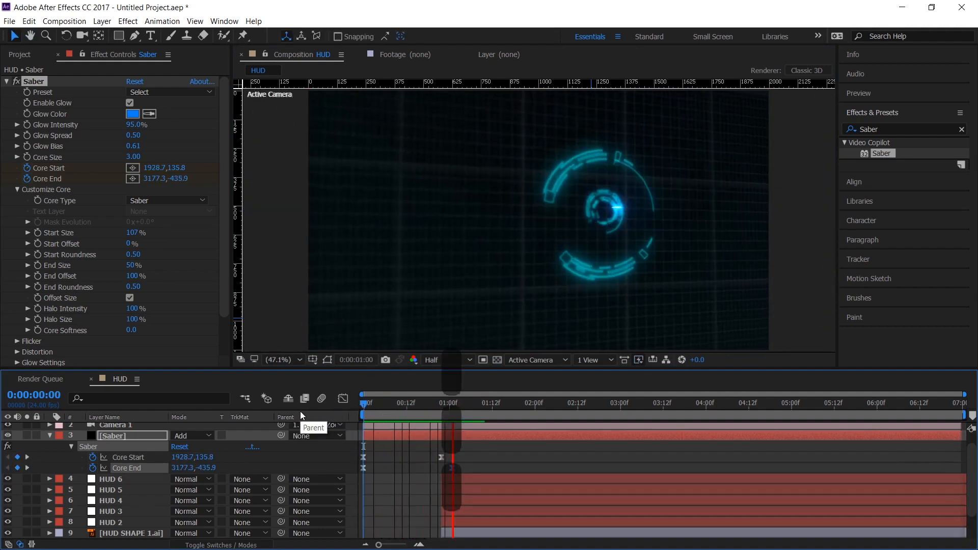
key(space)
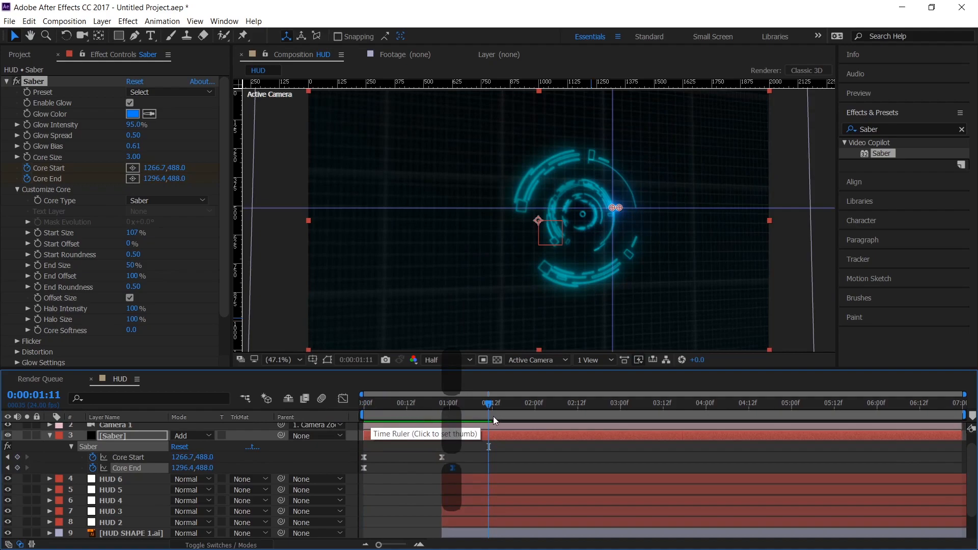
drag(493, 417, 230, 450)
key(space)
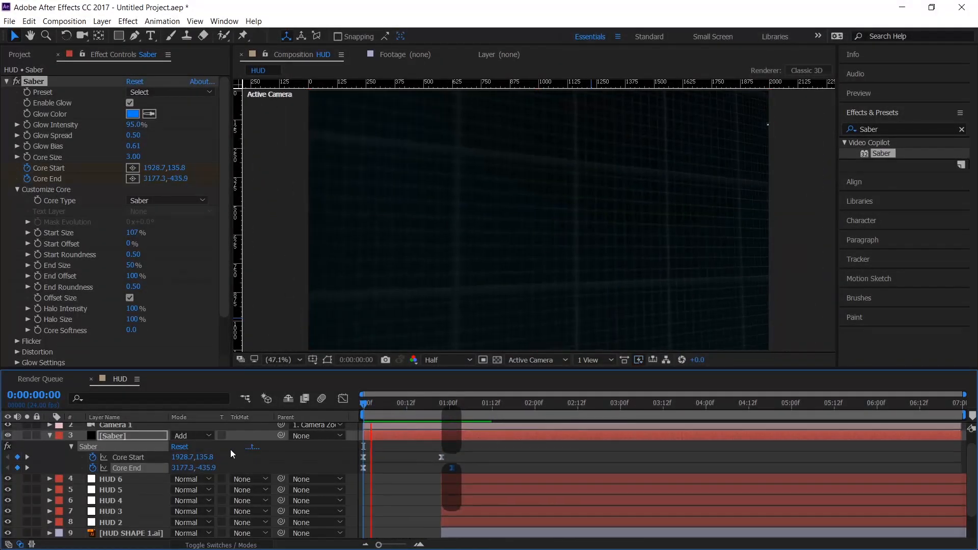
key(space)
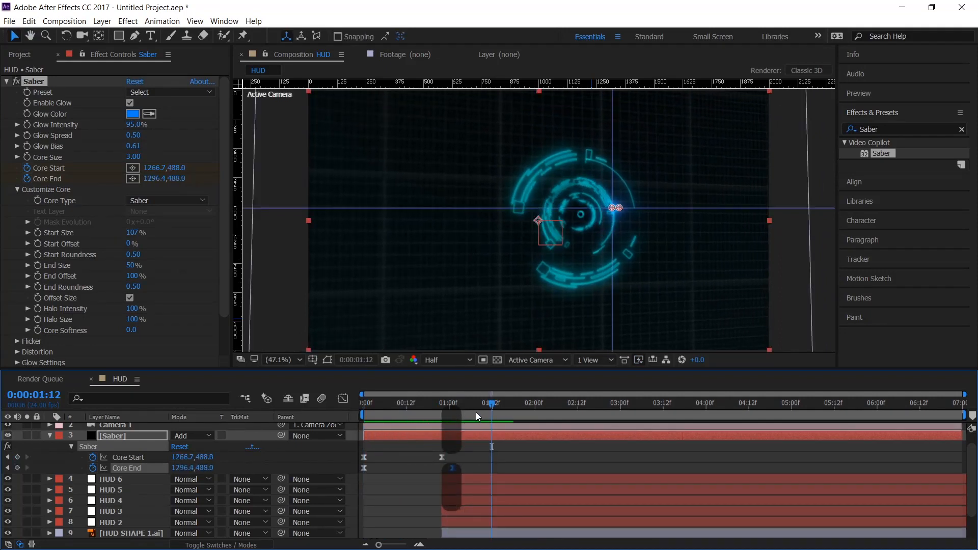
Move Core End at 0:00:01:01 onto the guide intersection at 1266.7, 488.0 and preview from the start
drag(476, 416, 451, 414)
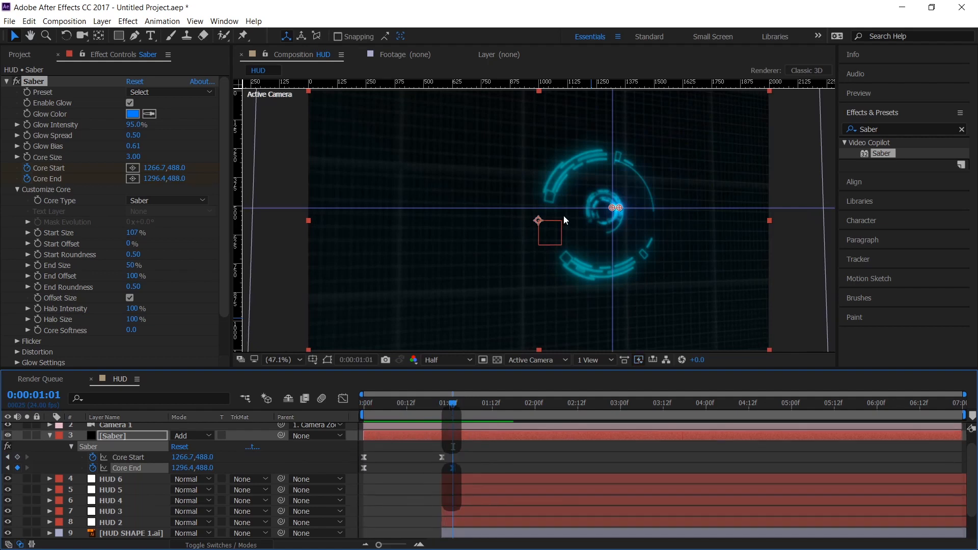
drag(616, 208, 612, 207)
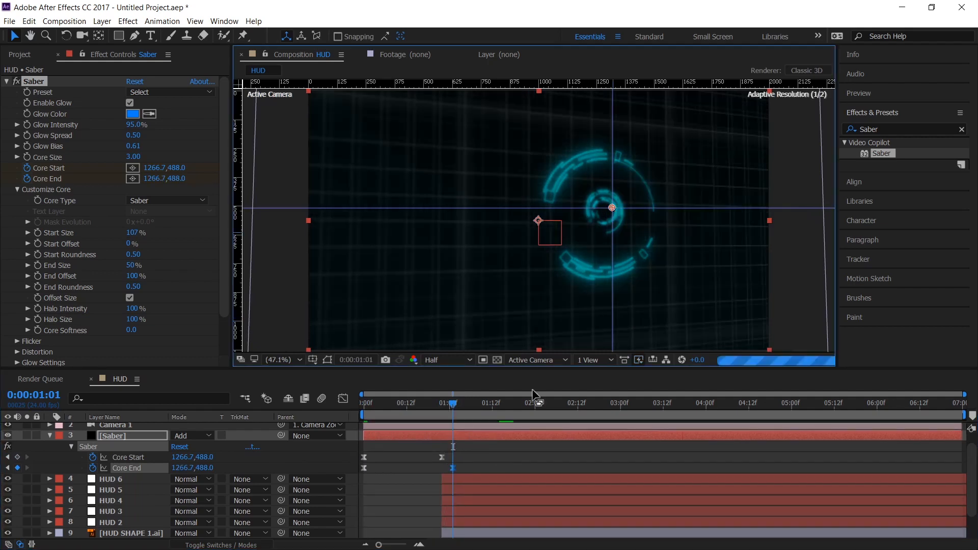
key(Home)
key(space)
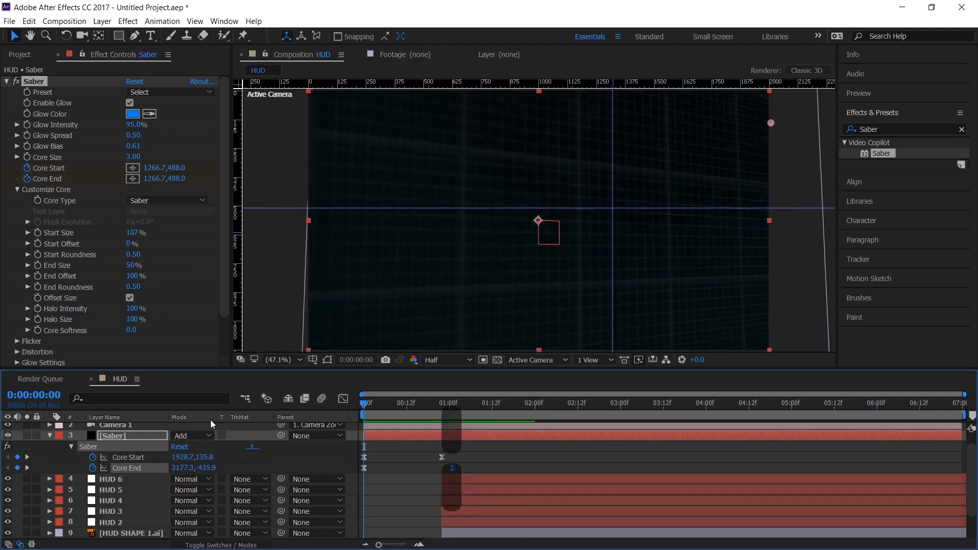
key(space)
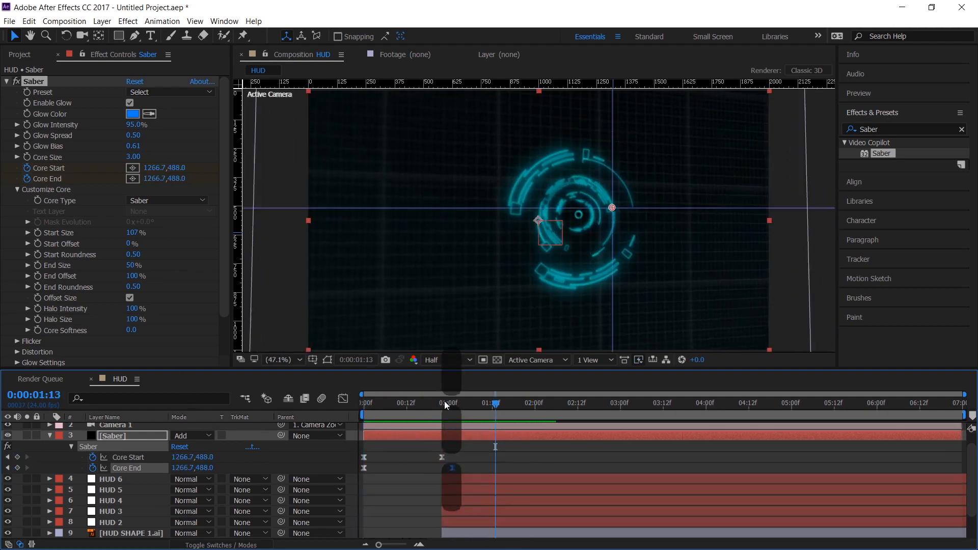
Replay the opening repeatedly to examine how the beam's disappearance matches the HUD layers' appearance
key(Home)
key(space)
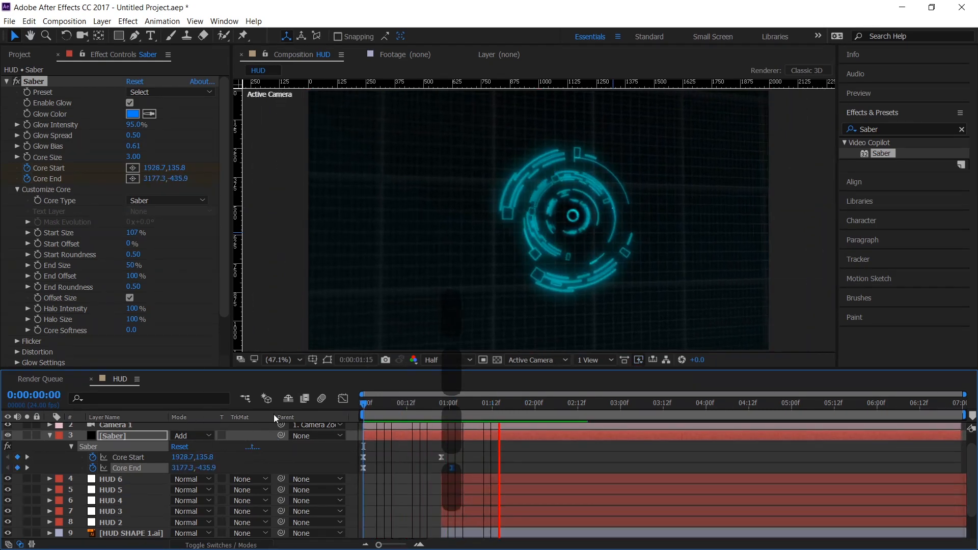
key(space)
key(Home)
key(space)
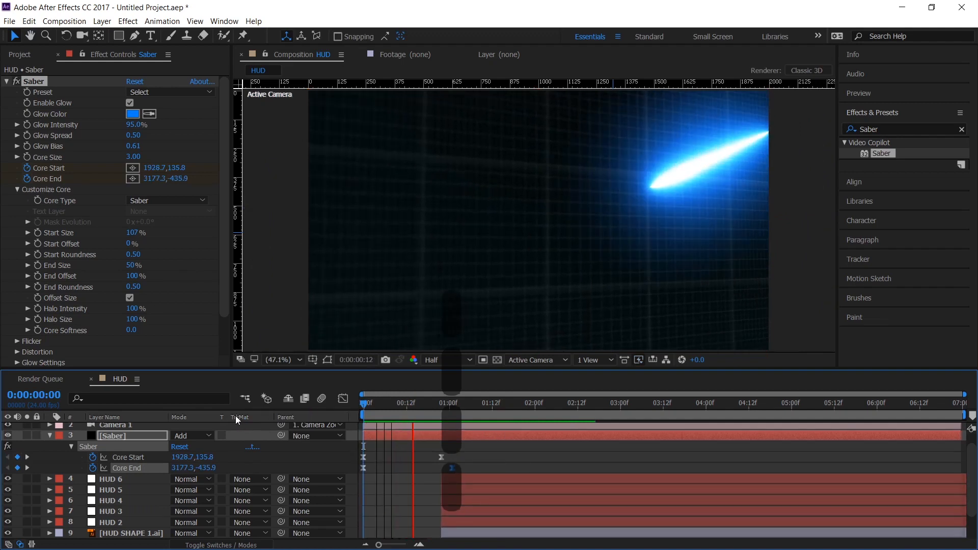
key(space)
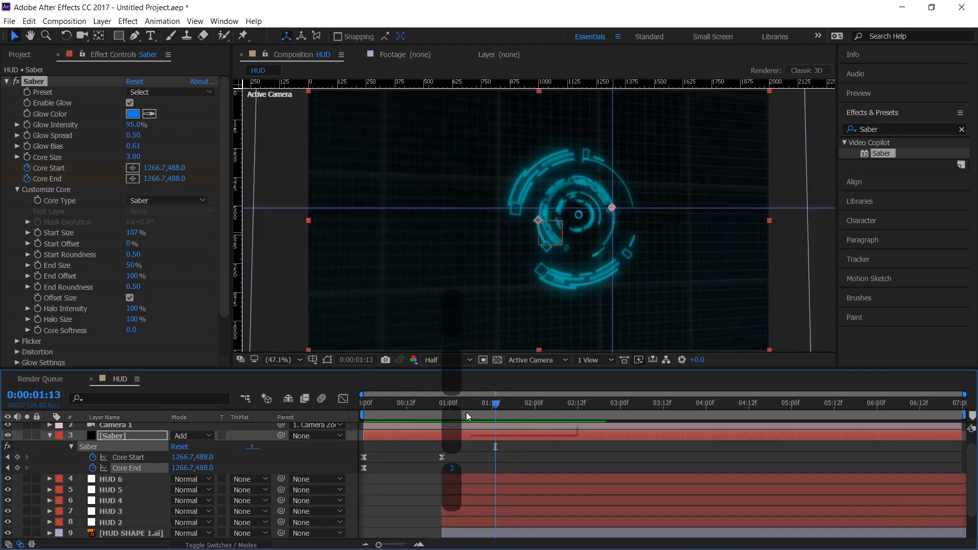
drag(472, 407, 501, 434)
key(Home)
key(space)
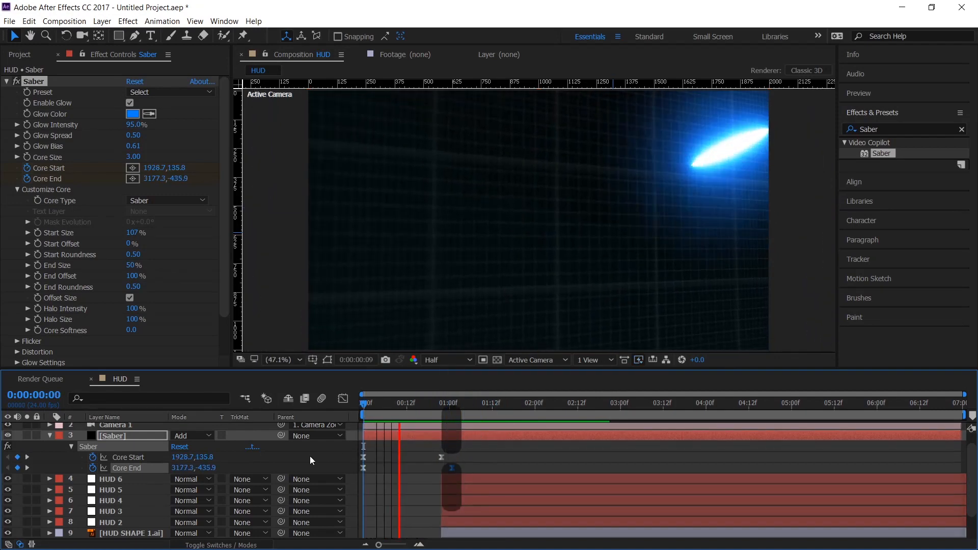
key(space)
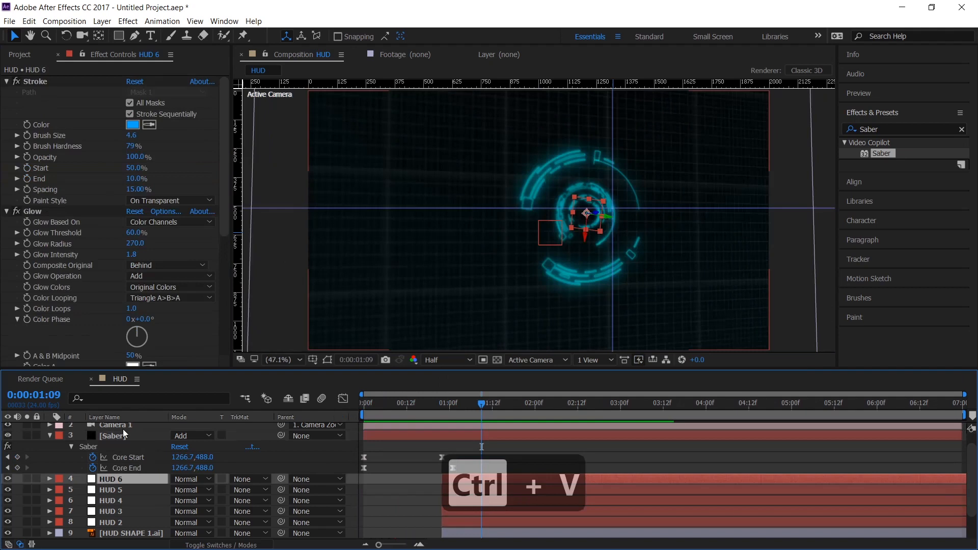
Copy HUD 6's stroke colour 08A7FF and apply it as the Saber layer's Glow Color
click(123, 428)
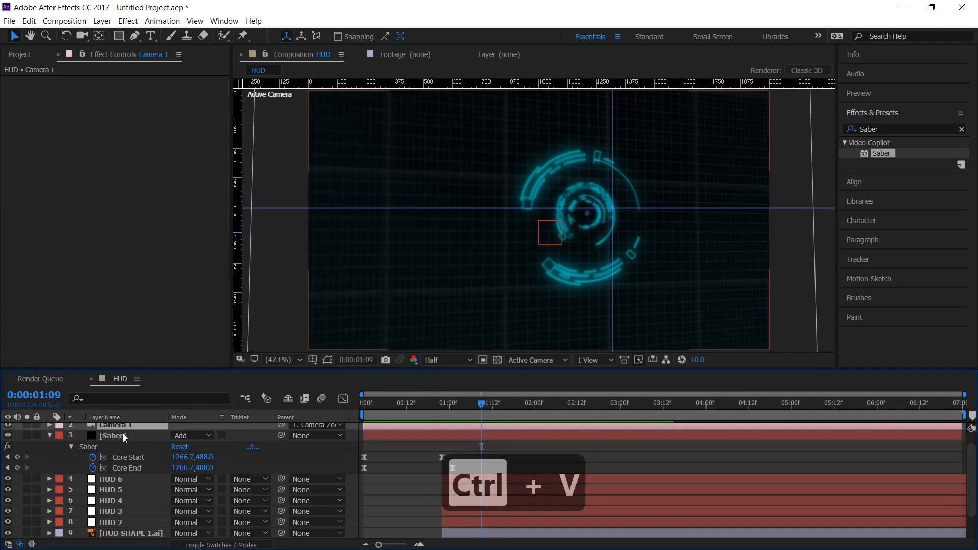
click(124, 438)
click(121, 478)
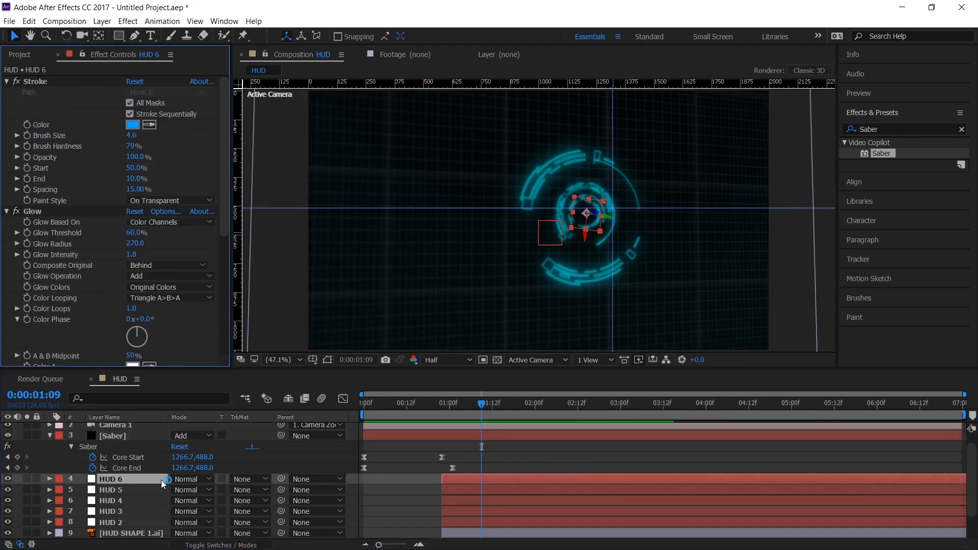
click(133, 125)
key(ctrl+c)
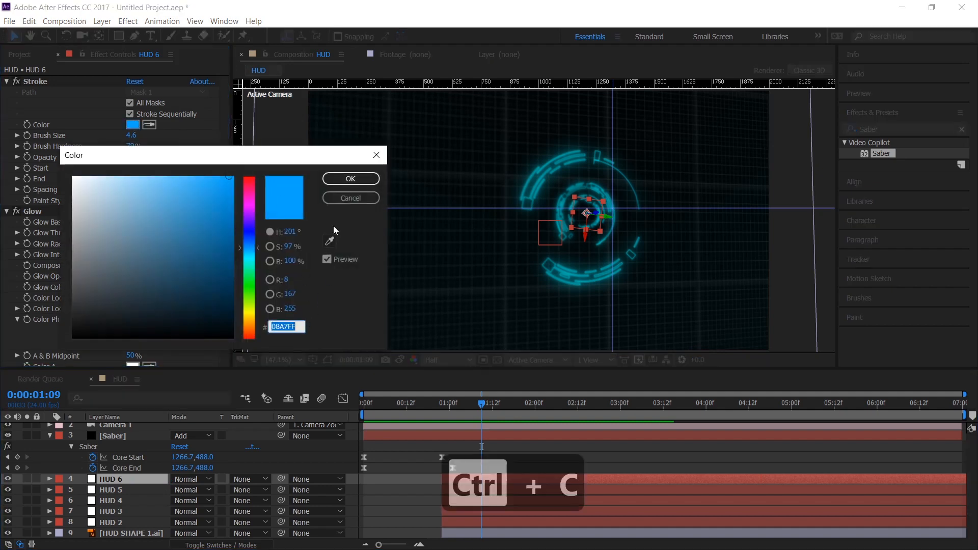
click(355, 194)
click(122, 436)
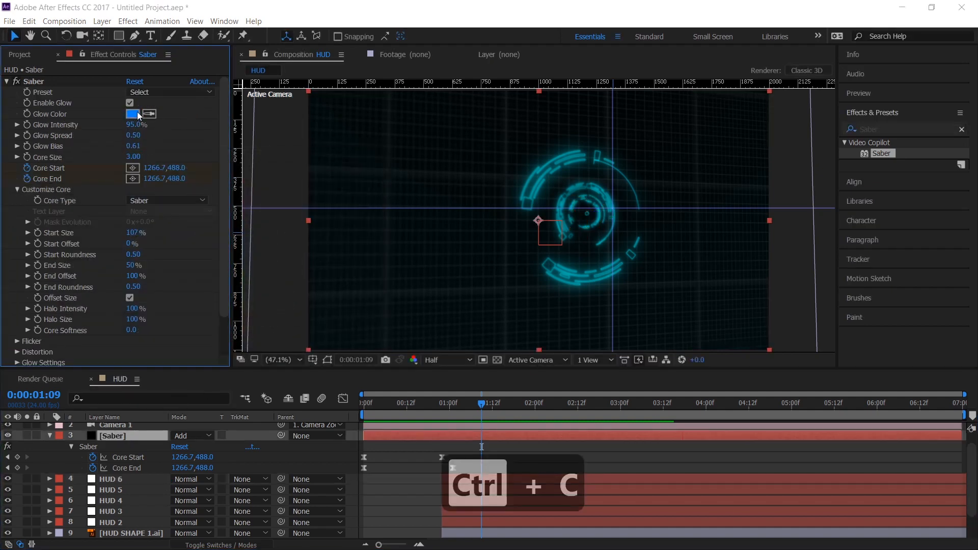
click(134, 114)
key(ctrl+v)
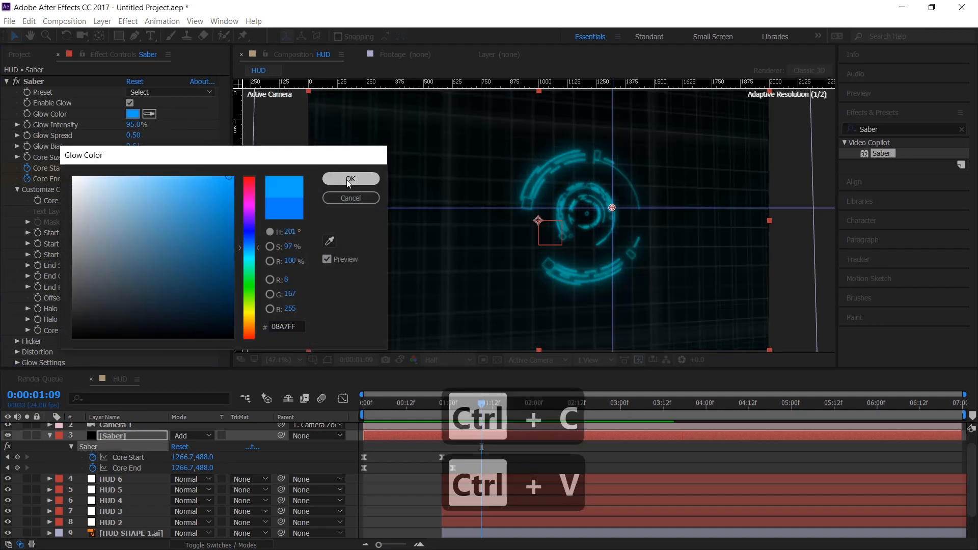
click(350, 178)
Scrub through the recoloured beam, collapse the Saber layer's properties, and set the current time to 0:00:00:23
drag(384, 407, 412, 410)
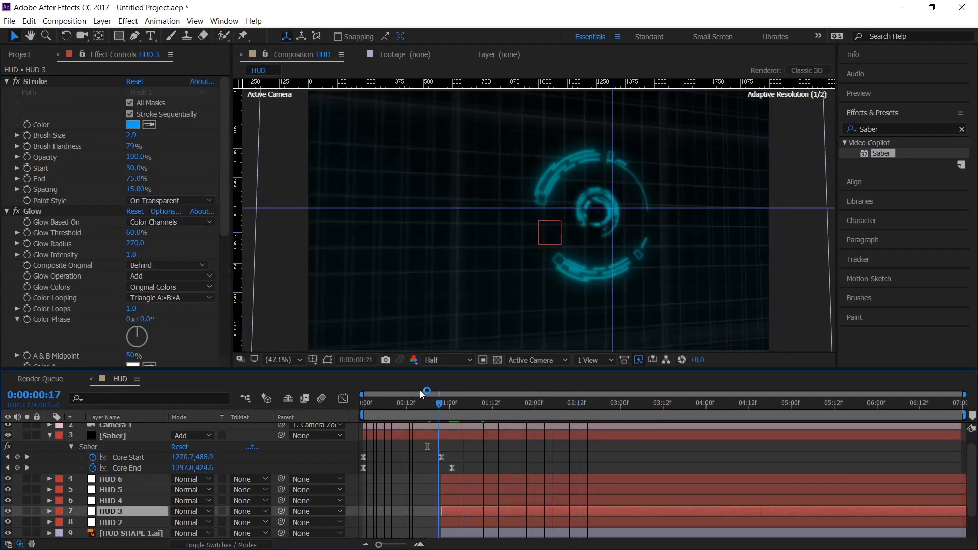
drag(424, 393, 520, 402)
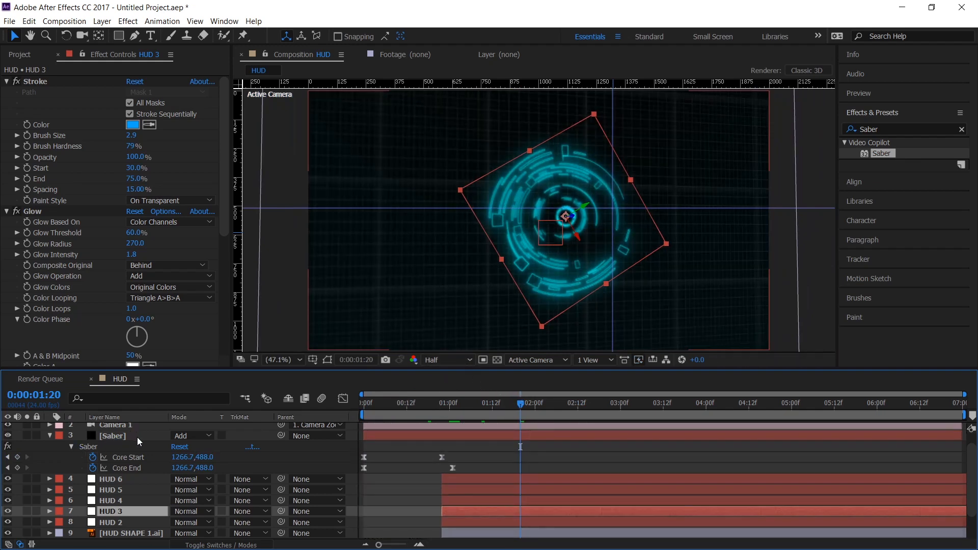
click(49, 436)
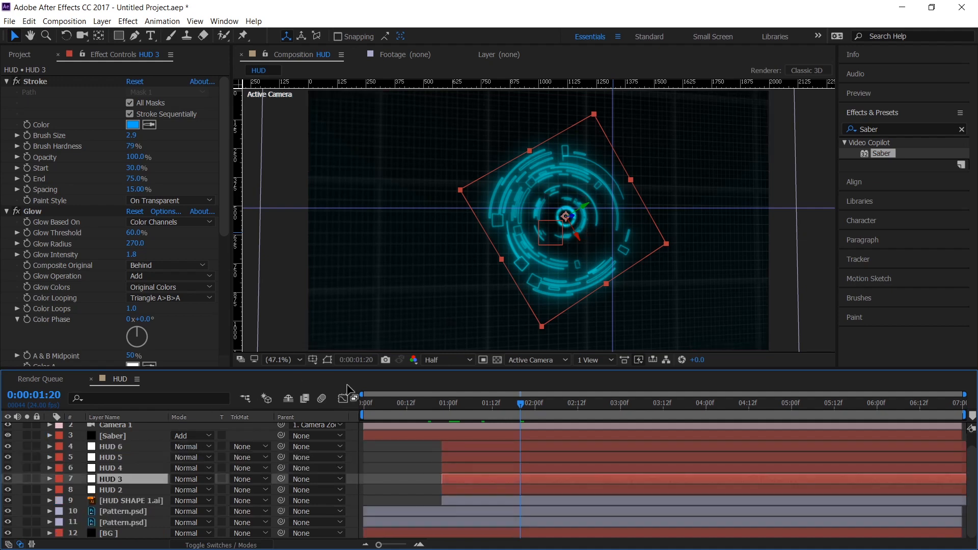
drag(470, 411, 446, 430)
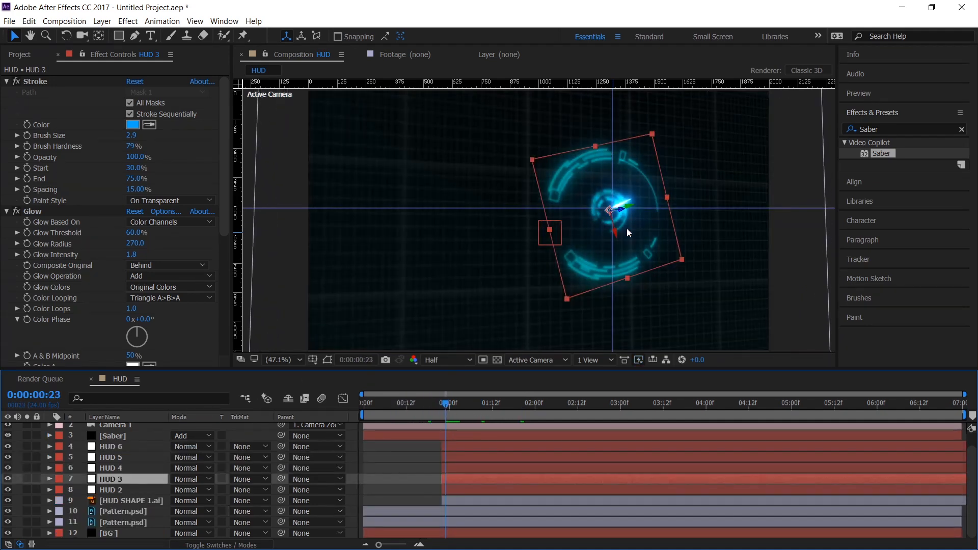
drag(421, 411, 442, 411)
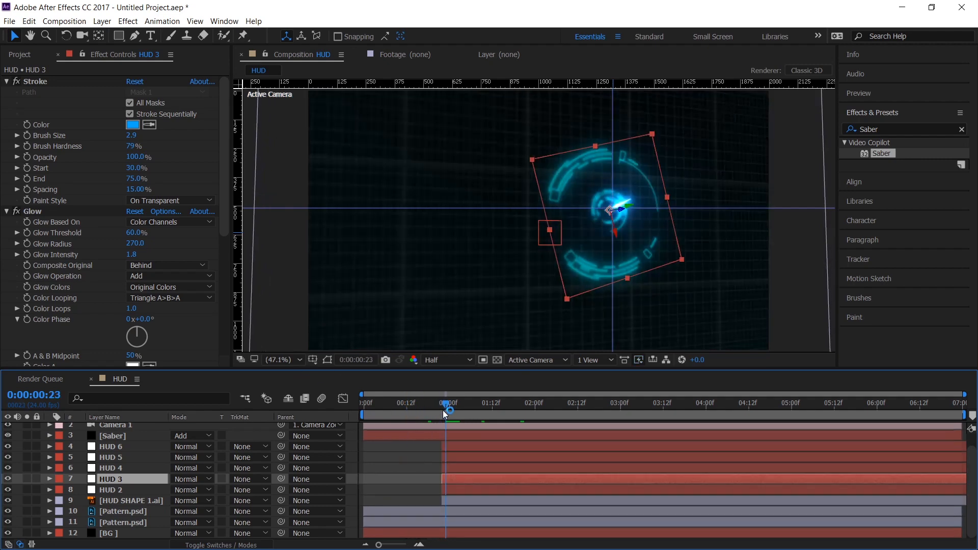
Create a black 1920 x 1080 px solid named Flare directly above the Saber layer
click(145, 437)
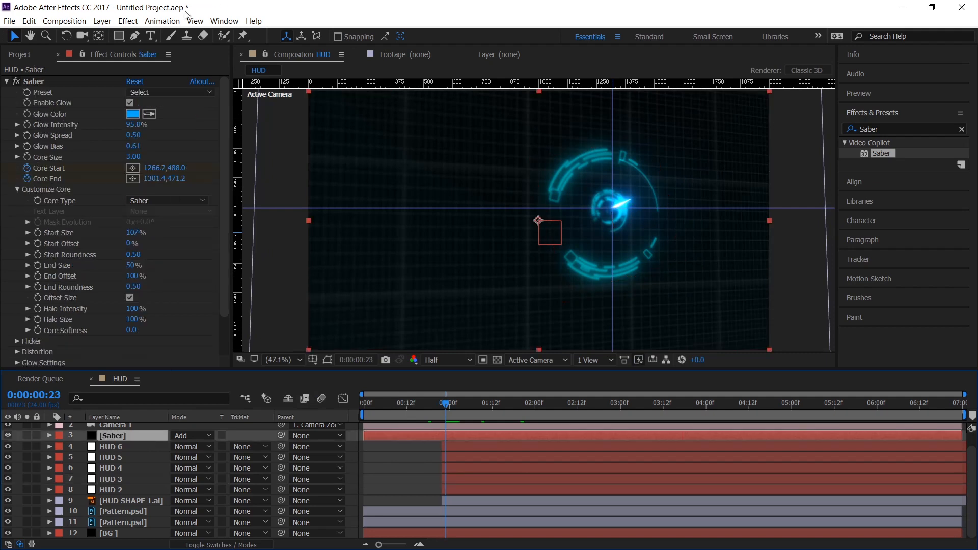
click(102, 21)
mouse_move(120, 37)
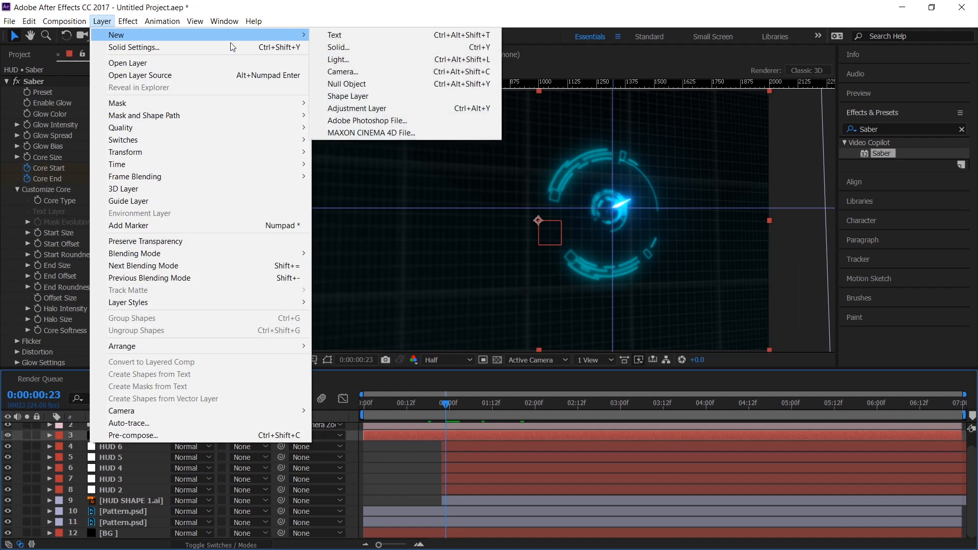
click(357, 46)
text(Flare)
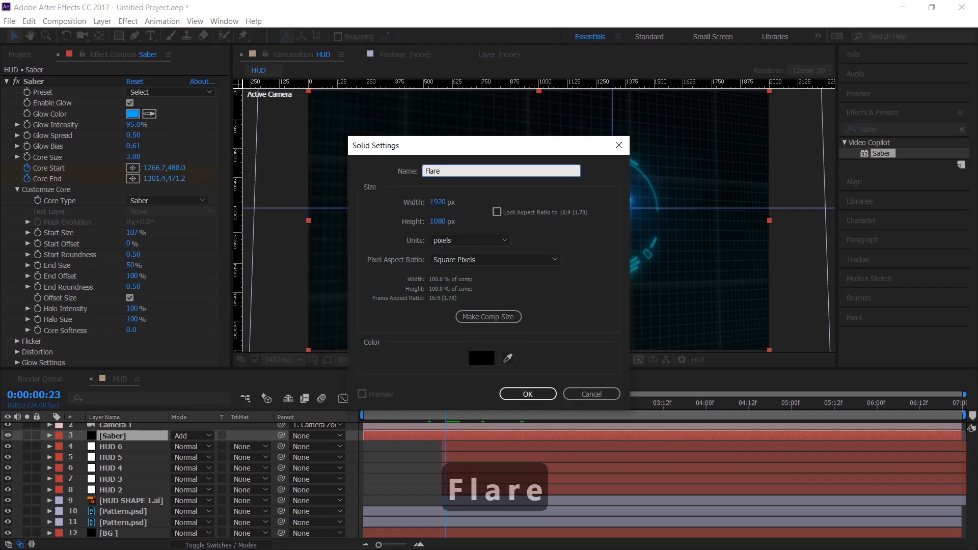
key(Return)
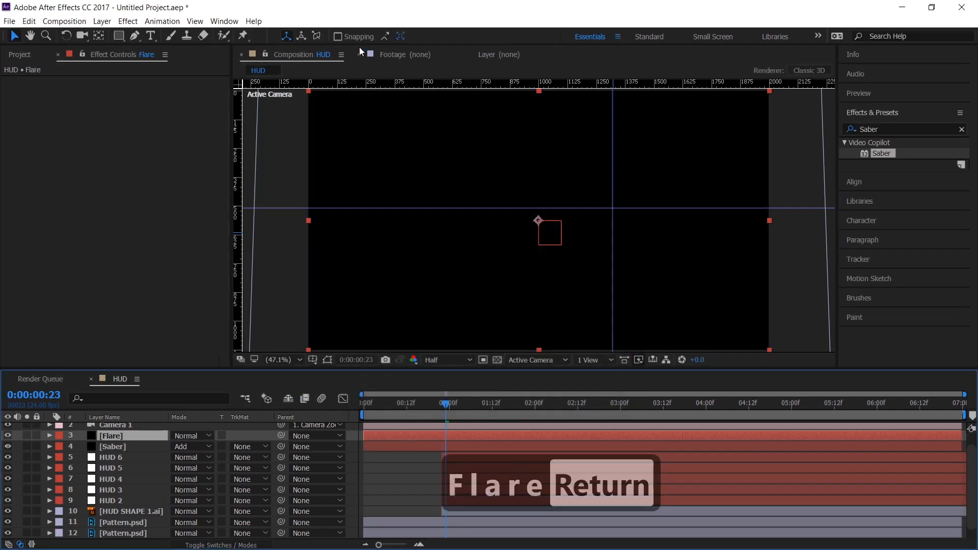
Apply the Saber effect to the Flare layer and shorten its beam, with Core Start about 955.8, 488.0 and Core End about 957.9, 444.2
drag(872, 142, 133, 439)
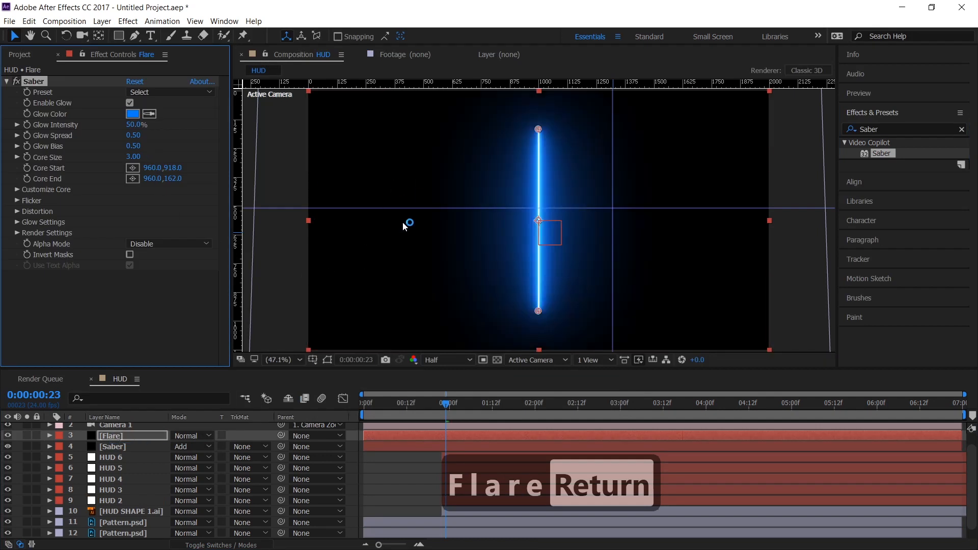
drag(537, 310, 538, 207)
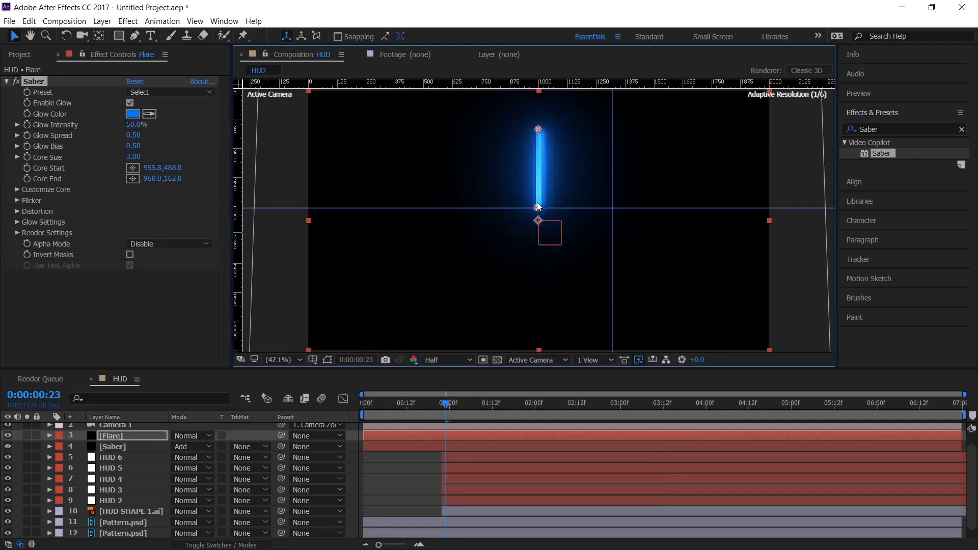
drag(538, 129, 537, 196)
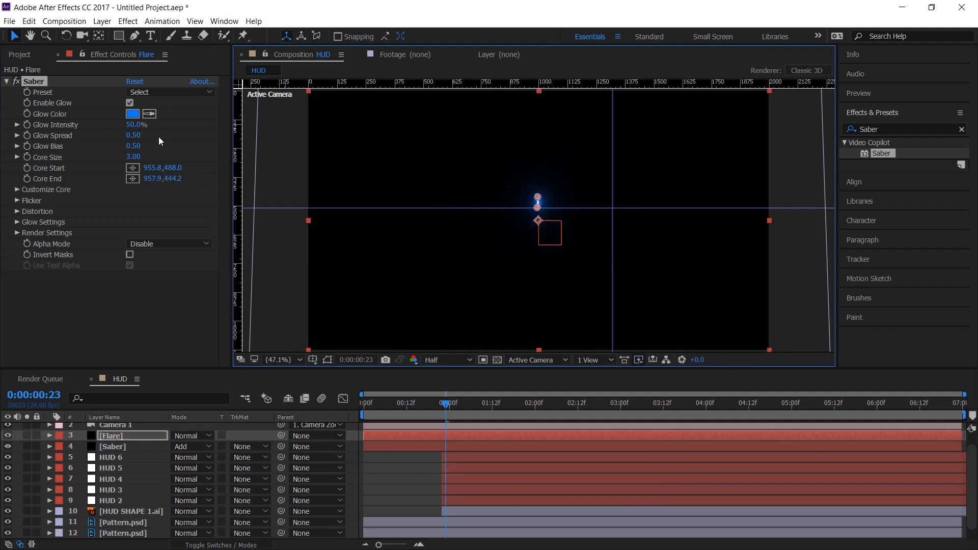
Raise the Flare layer's Saber Glow Intensity to 500%, Glow Bias to 2.81 and Core Size to 10.10
drag(135, 125, 649, 104)
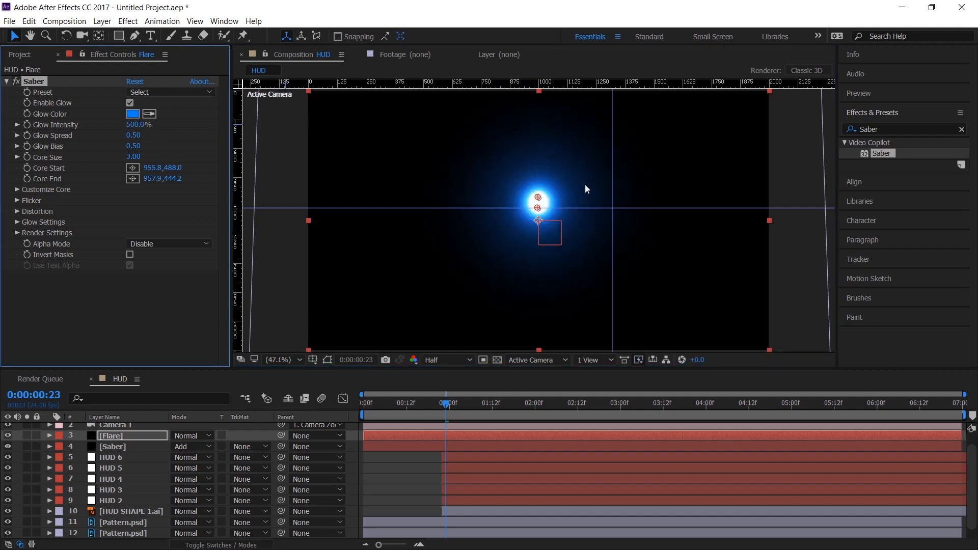
key(ctrl+z)
key(ctrl+z)
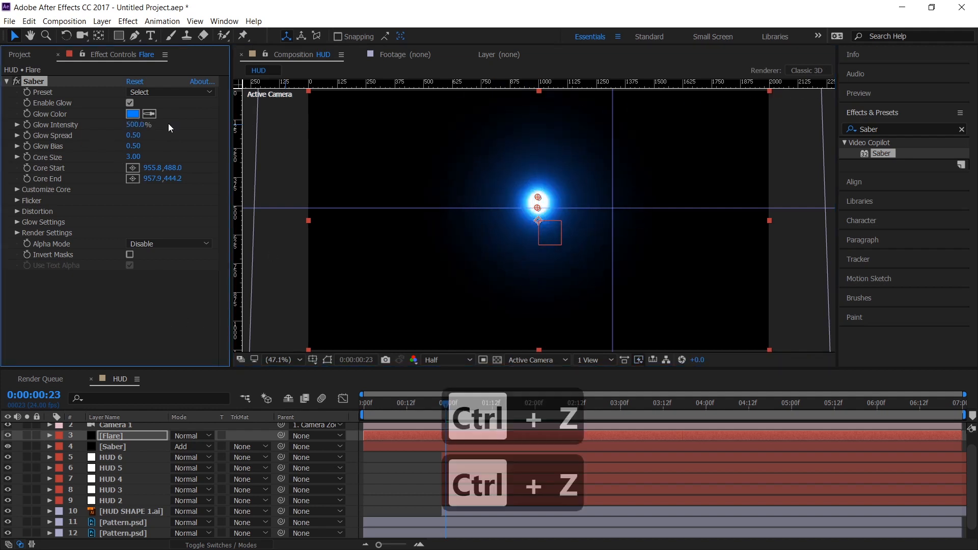
drag(137, 150, 272, 149)
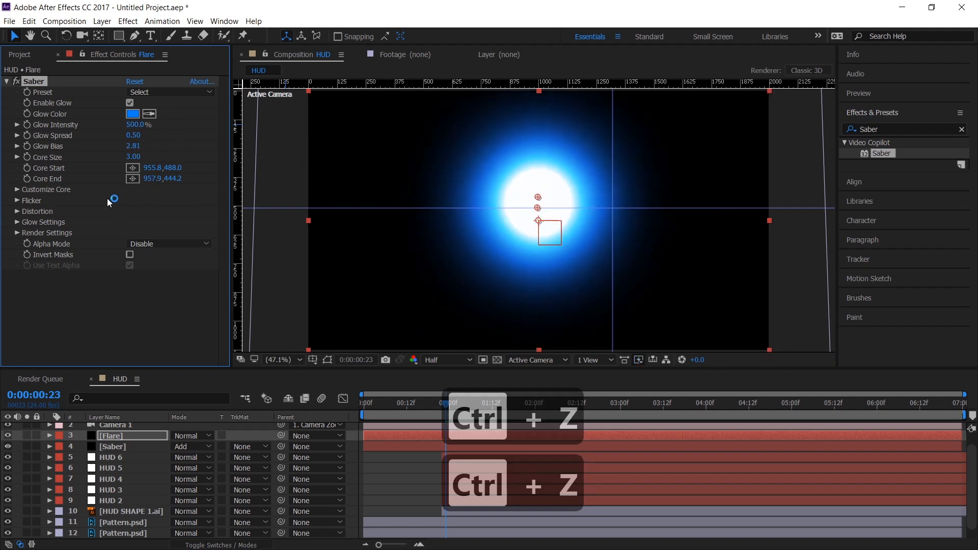
key(ctrl+z)
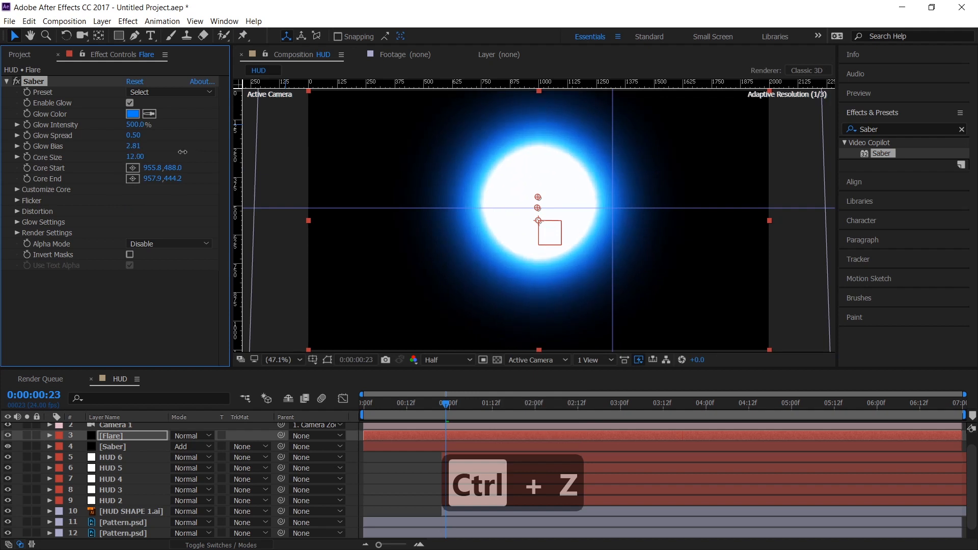
In the Flare's Saber render settings, set Gamma to 0.90, Brightness to 2.36 and Saturation to 1.25
click(17, 190)
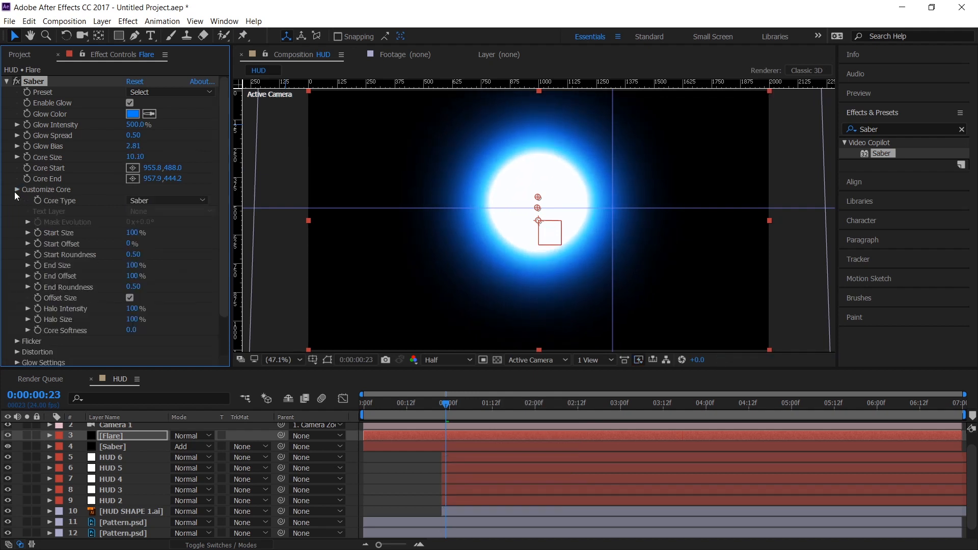
click(15, 191)
click(16, 231)
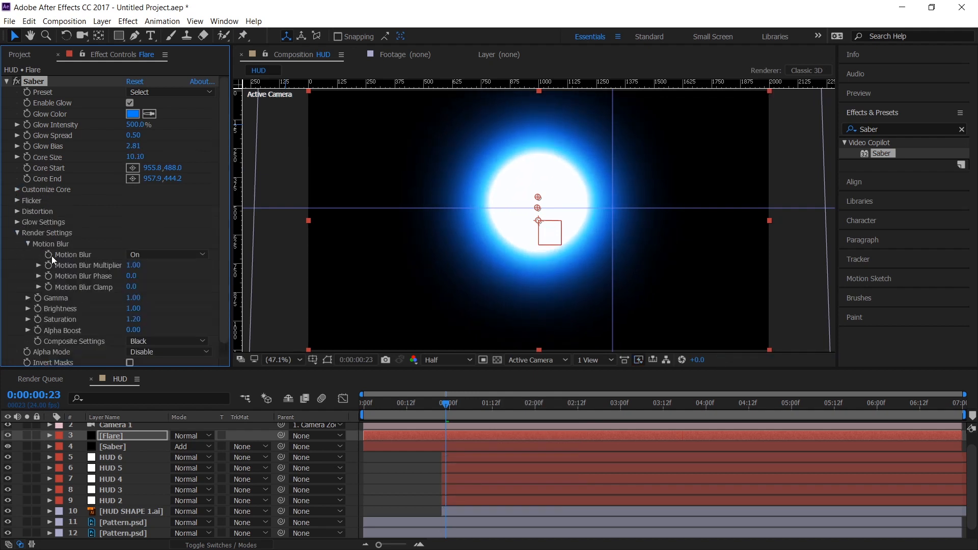
drag(133, 298, 210, 299)
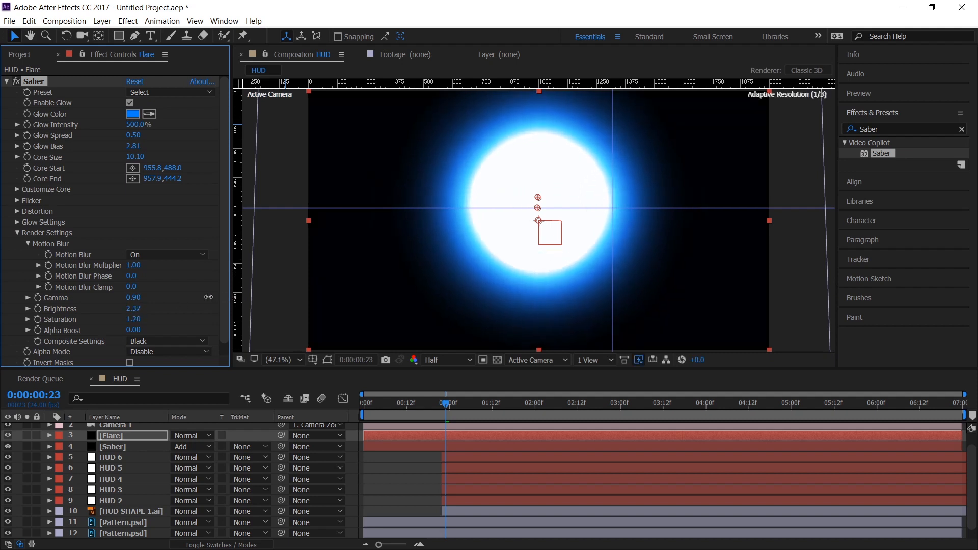
drag(134, 321, 218, 316)
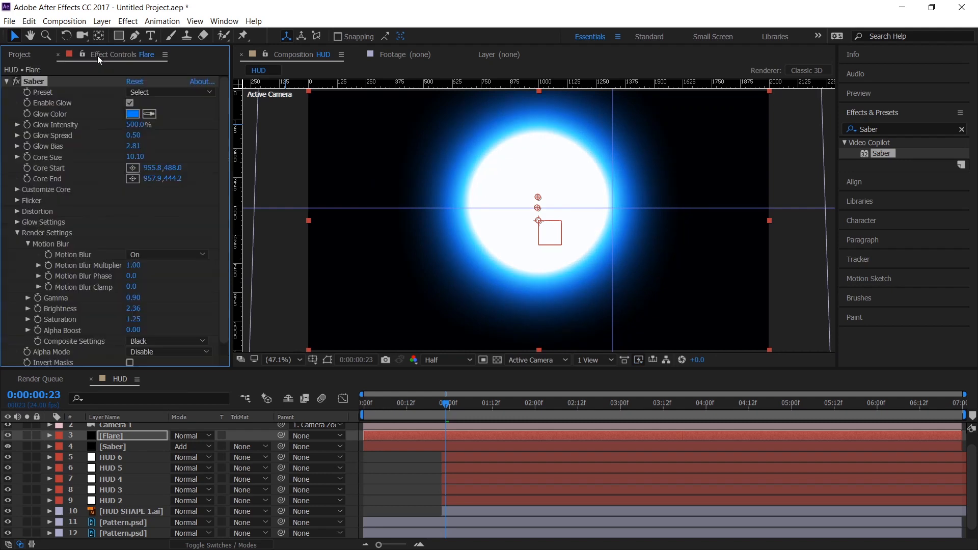
Set the Flare layer's blending mode to Add and raise its Glow Spread to 1.38, Glow Bias to 5.00 and Core Size to 18.30
click(197, 434)
click(228, 212)
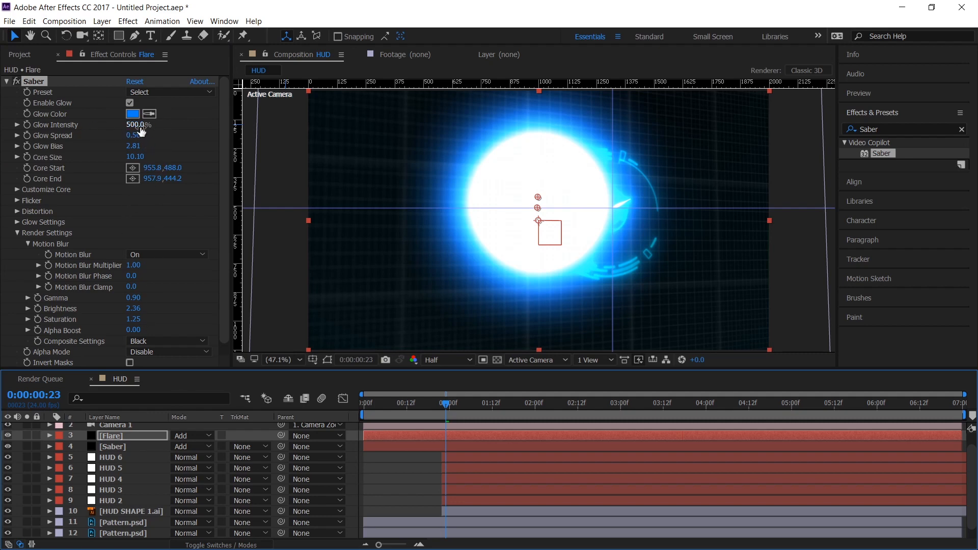
drag(140, 126, 271, 108)
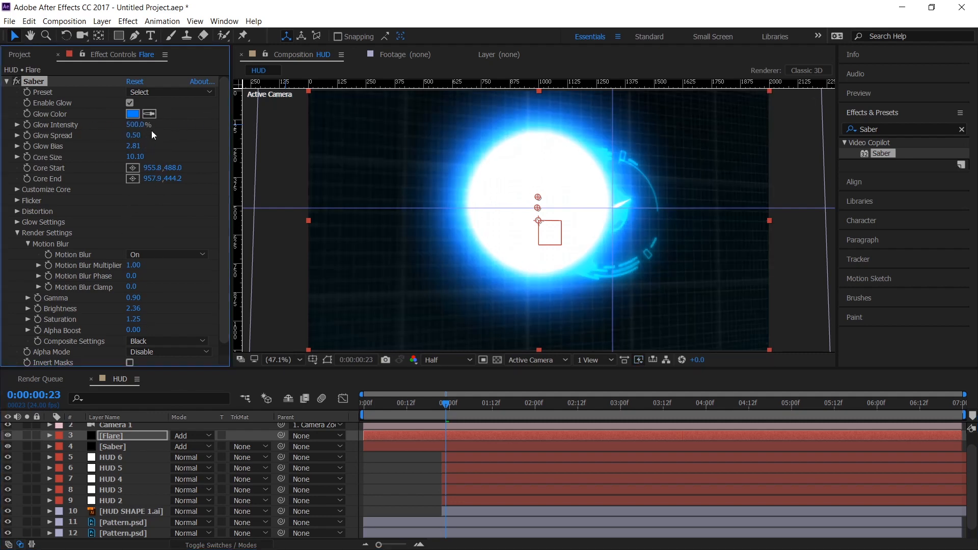
drag(137, 134, 484, 90)
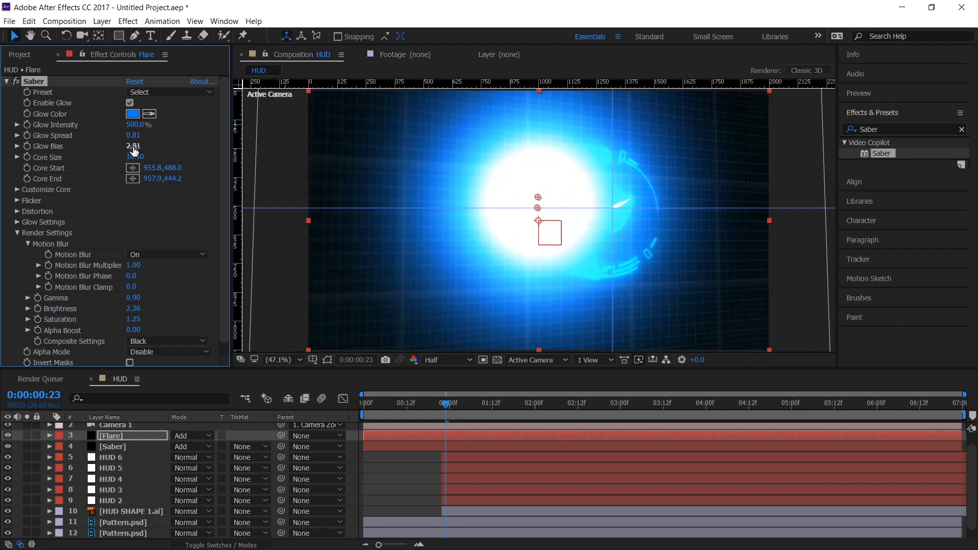
mouse_move(133, 146)
mouse_down()
mouse_move(232, 130)
mouse_move(170, 156)
mouse_move(197, 150)
mouse_move(164, 148)
mouse_move(153, 133)
mouse_move(172, 132)
mouse_up()
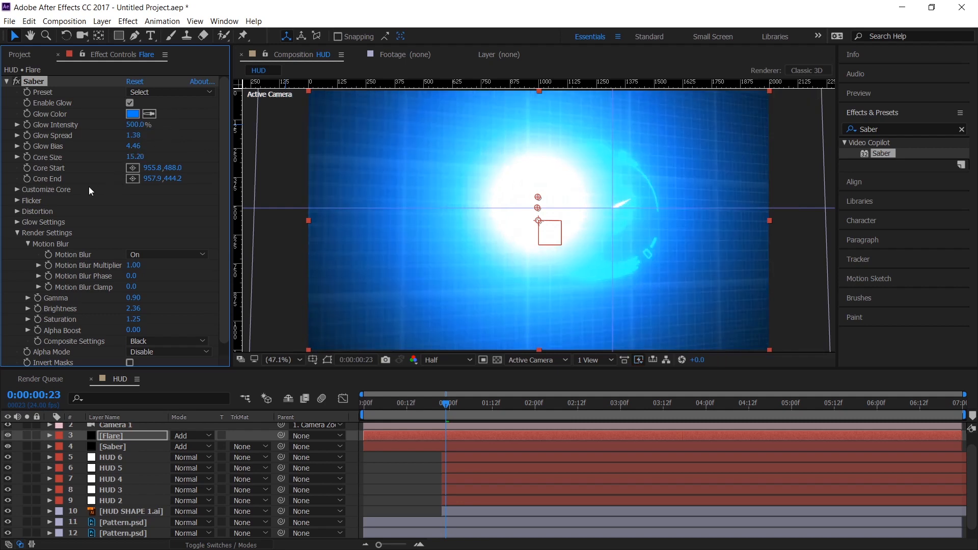
drag(127, 147, 158, 155)
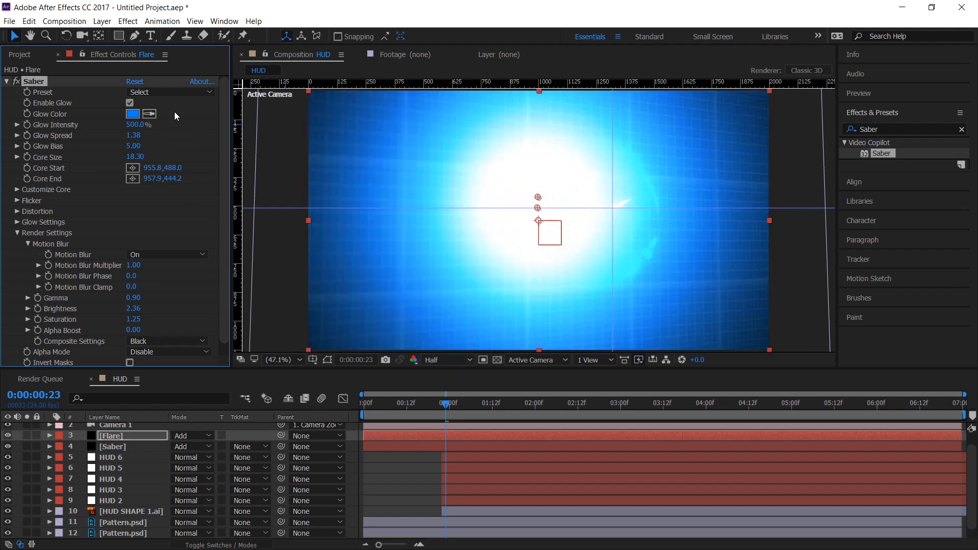
Apply the copied colour 08A7FF as the Flare's Glow Color and check the layer briefly in solo
click(137, 114)
key(ctrl+v)
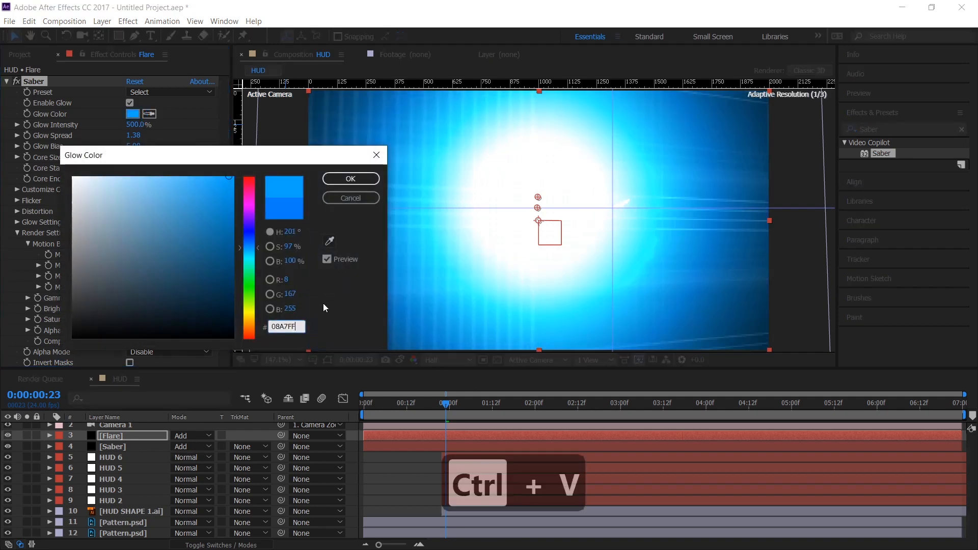
click(350, 179)
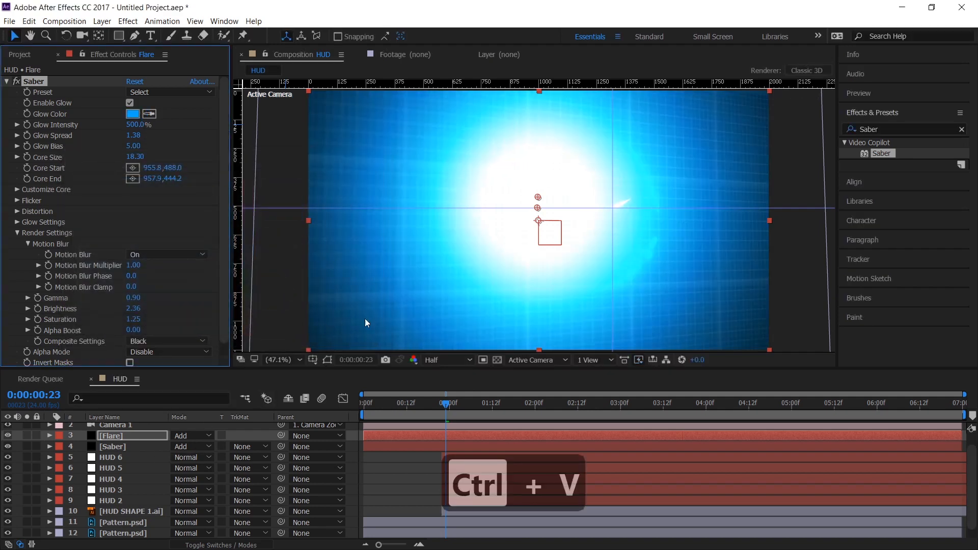
click(29, 437)
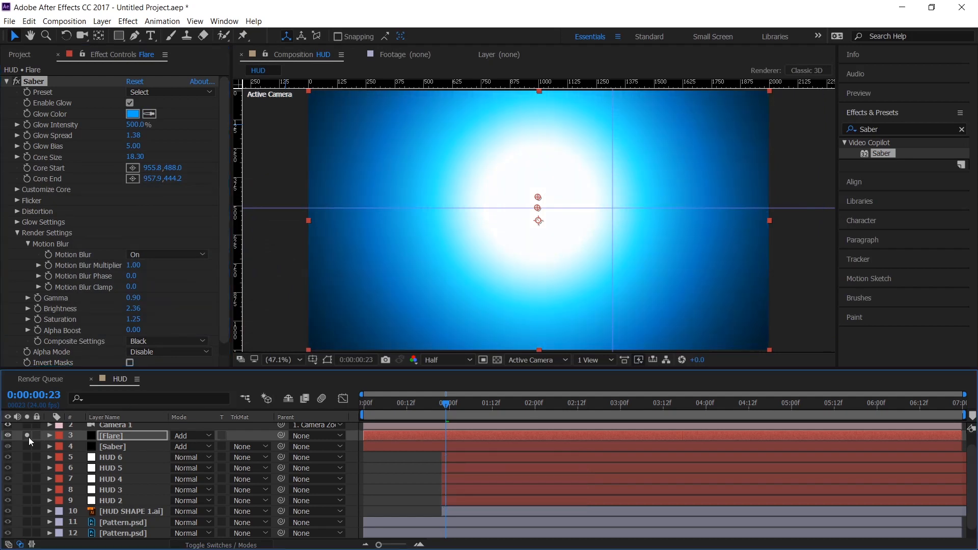
click(29, 437)
With the Flare temporarily hidden, move its Core Start to 1266.7, 519.8 and Core End to 1266.7, 488.0 over the HUD shape's centre
click(9, 436)
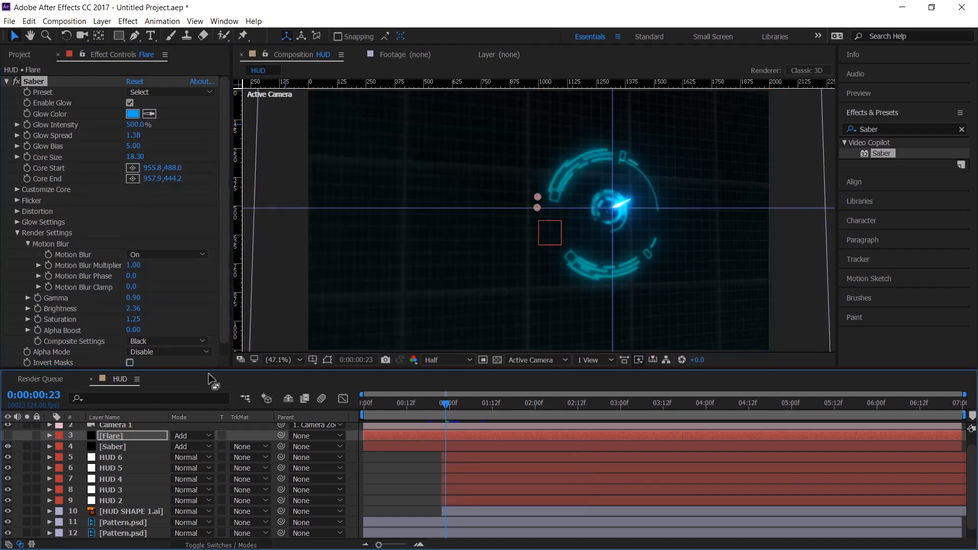
drag(538, 207, 610, 213)
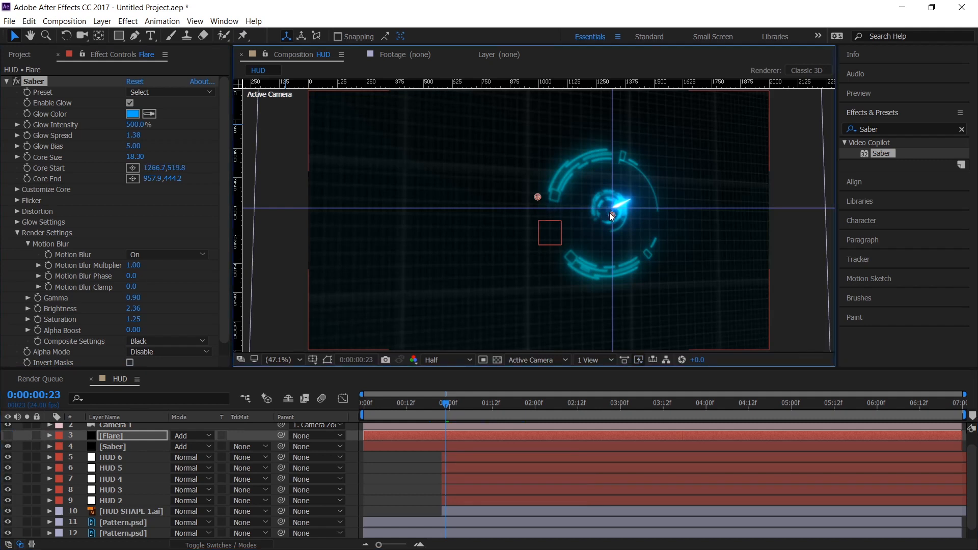
drag(540, 196, 613, 196)
click(8, 436)
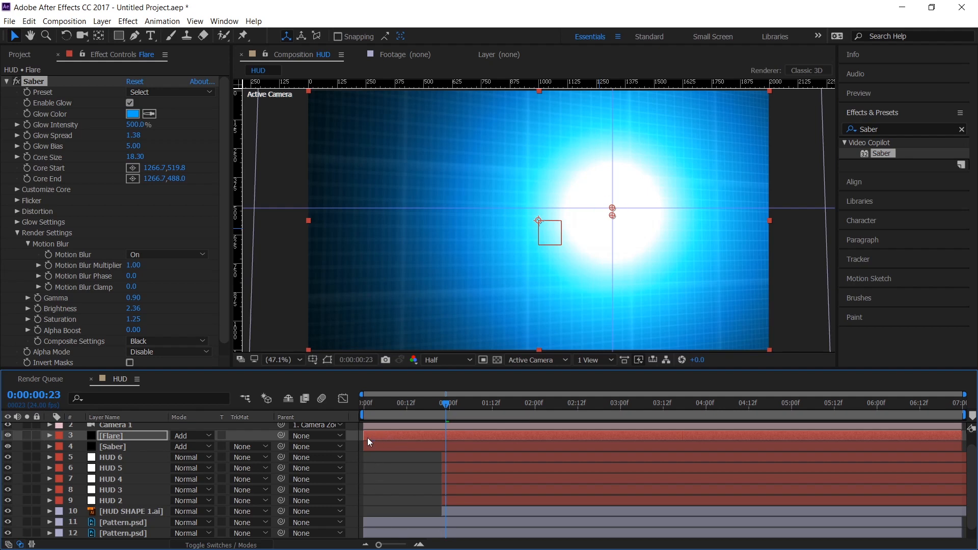
Trim the Flare layer to a few frames starting at about 0:00:00:23 and preview the beam's hit from the beginning
drag(363, 436, 446, 433)
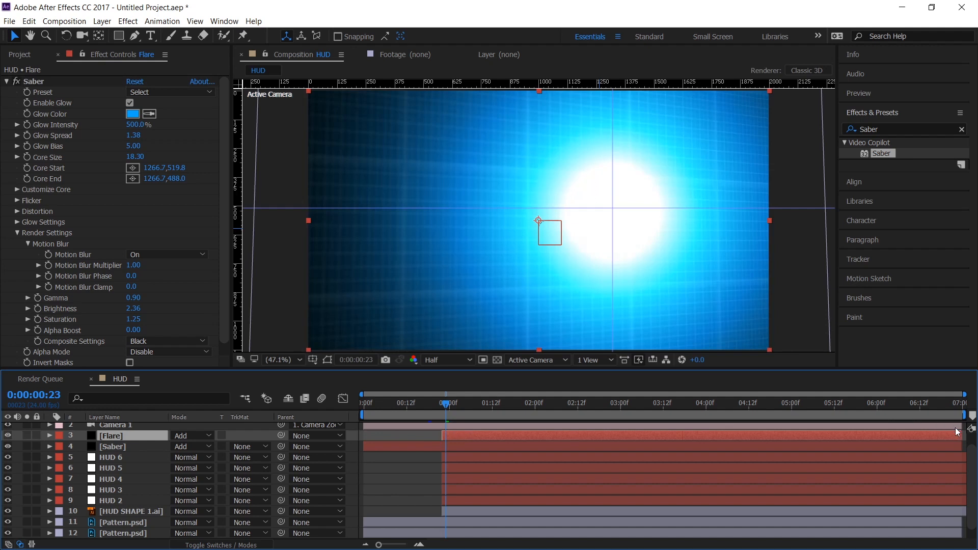
drag(959, 436, 450, 467)
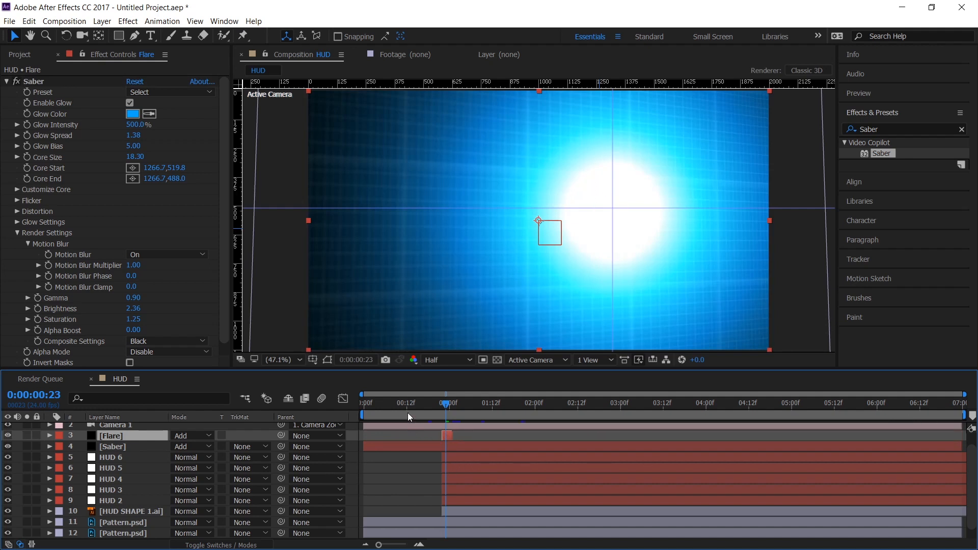
key(Home)
key(space)
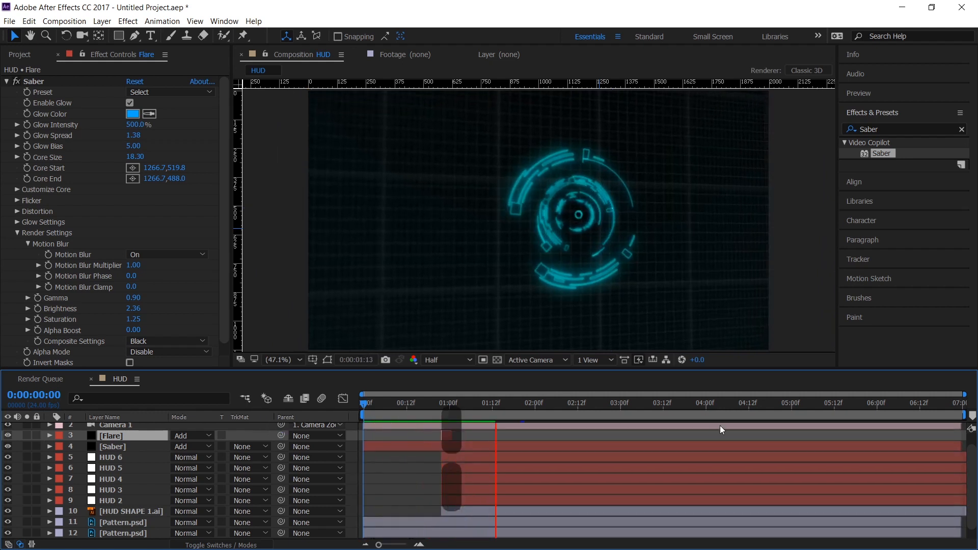
key(space)
key(space)
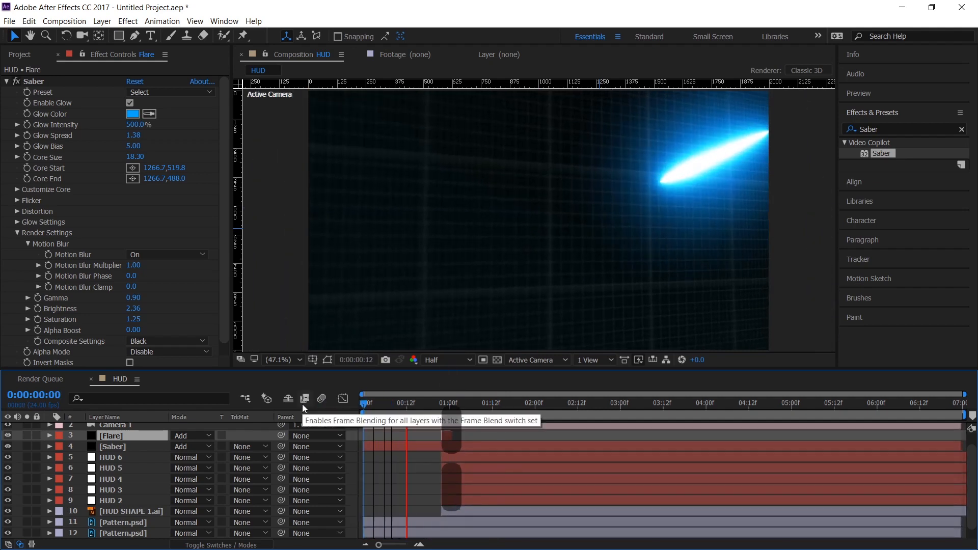
key(space)
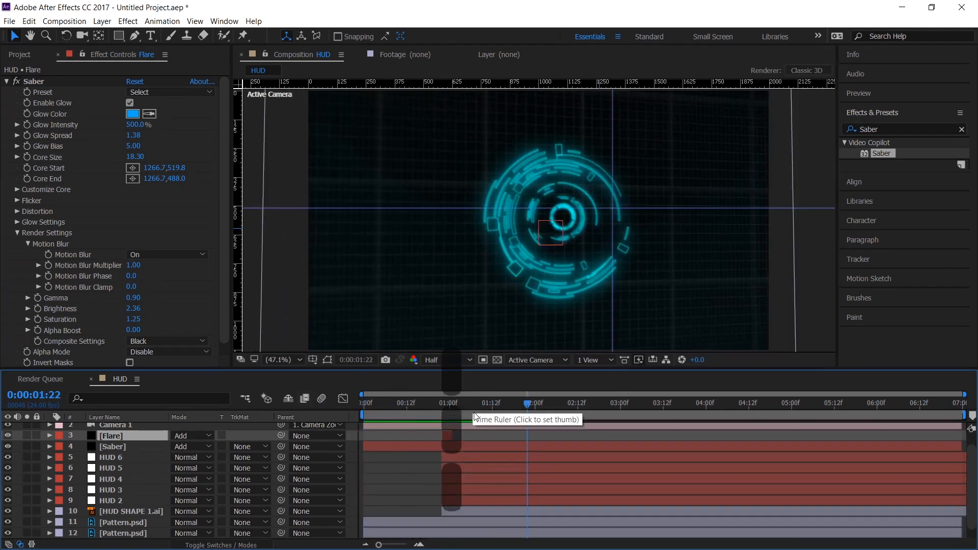
drag(468, 405, 317, 419)
key(space)
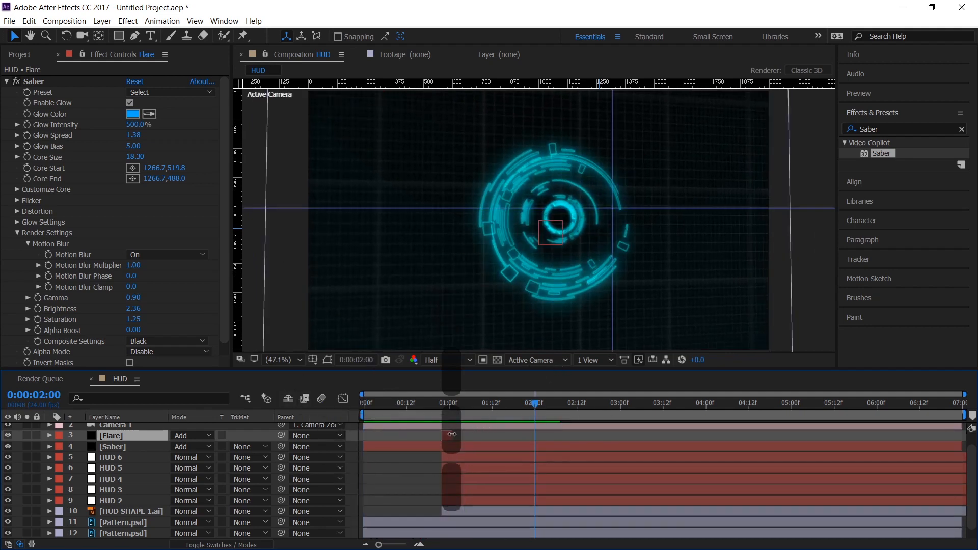
Keyframe the Flare's Glow Intensity at 500% on 0:00:01:01 and 0% on 0:00:01:02
drag(445, 406, 454, 405)
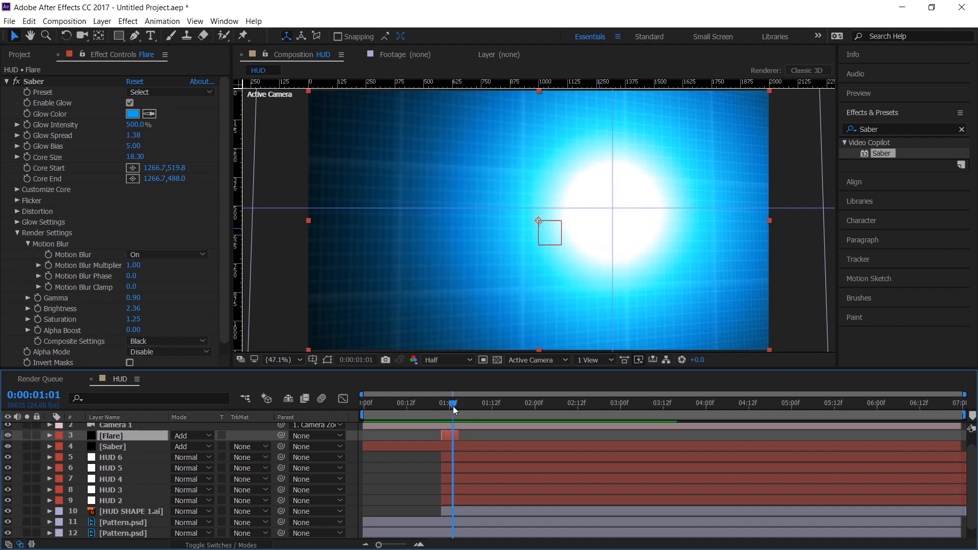
click(26, 124)
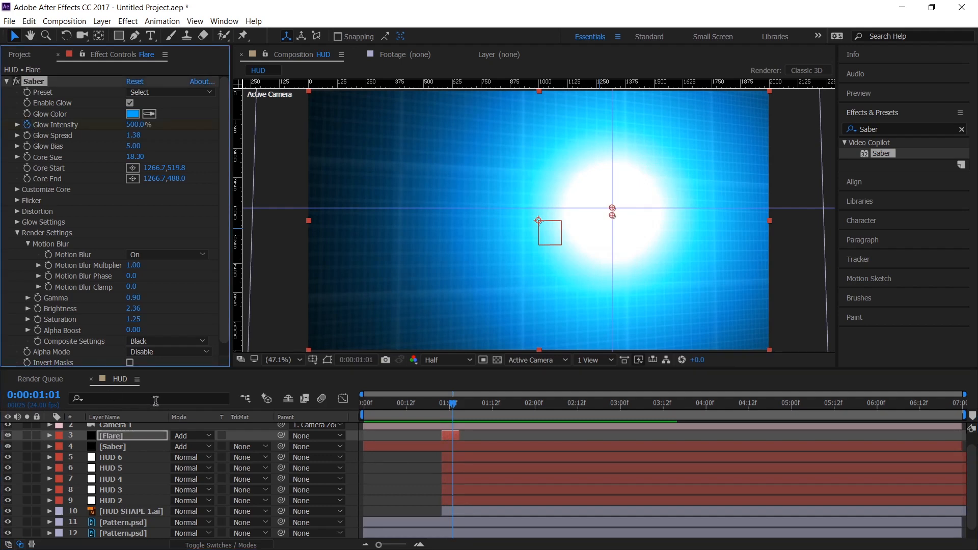
key(u)
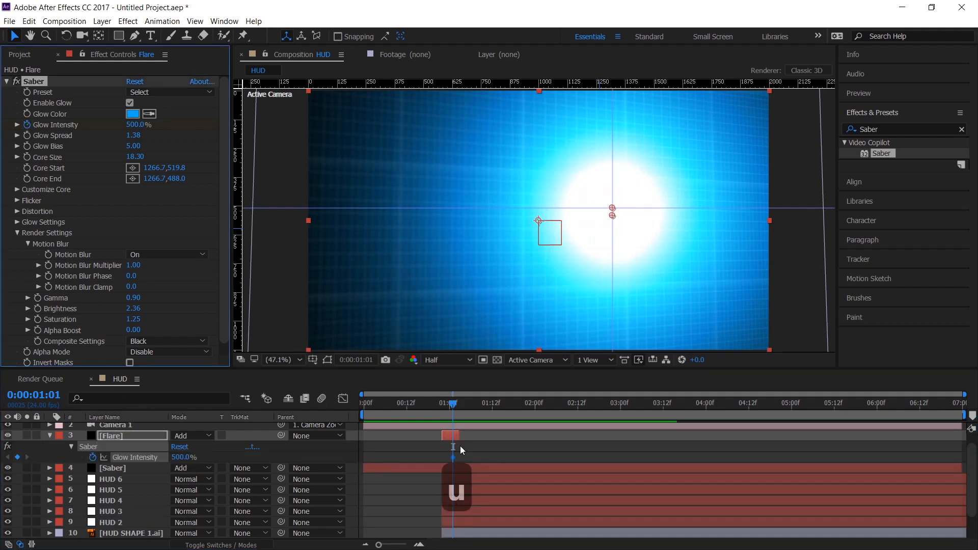
click(456, 405)
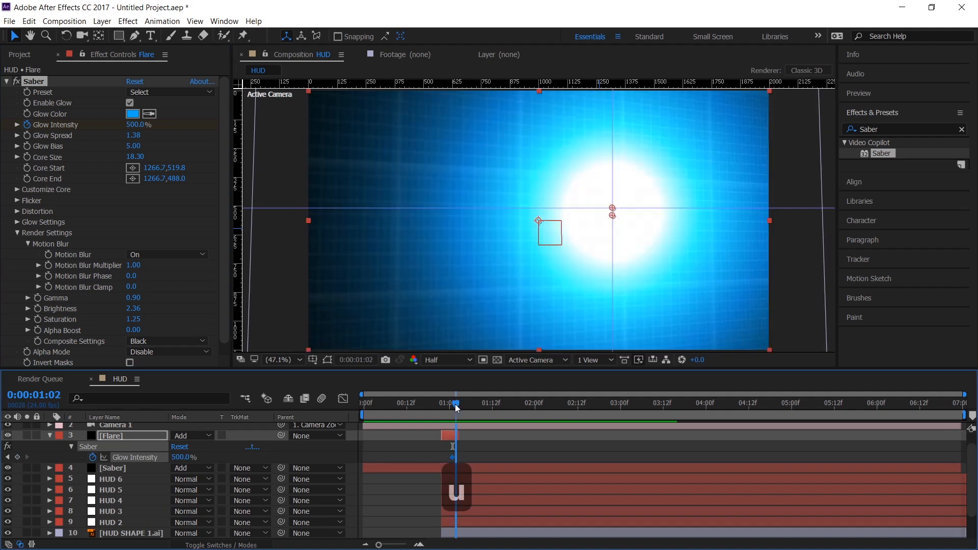
click(140, 126)
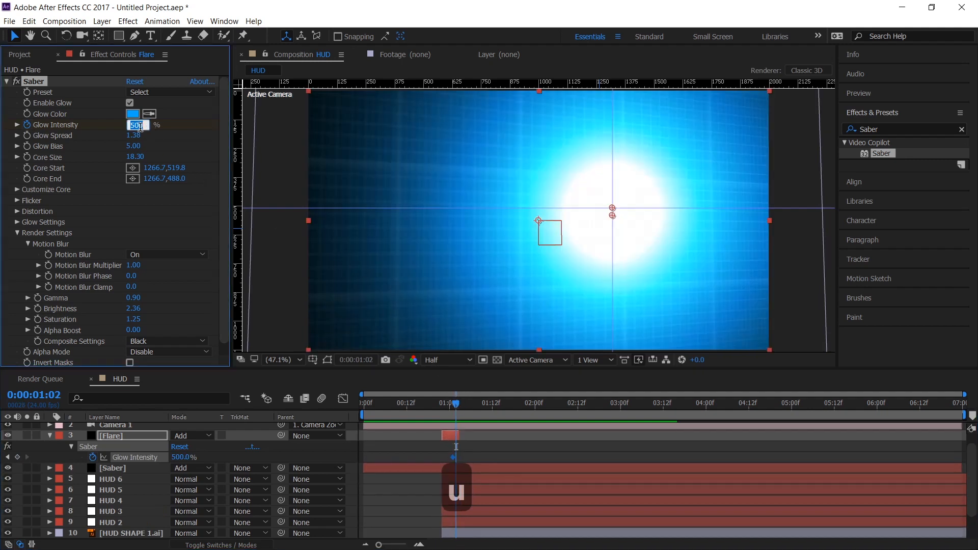
text(0)
key(Return)
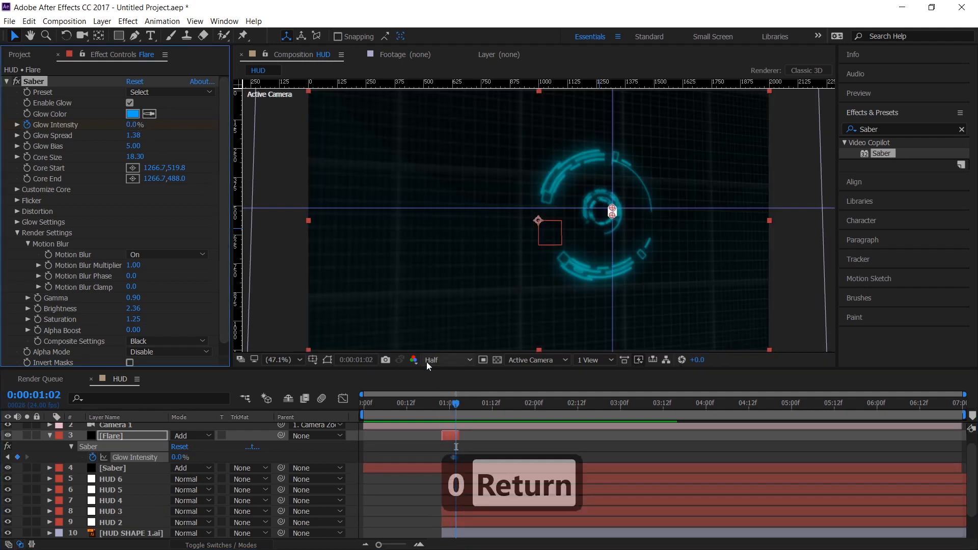
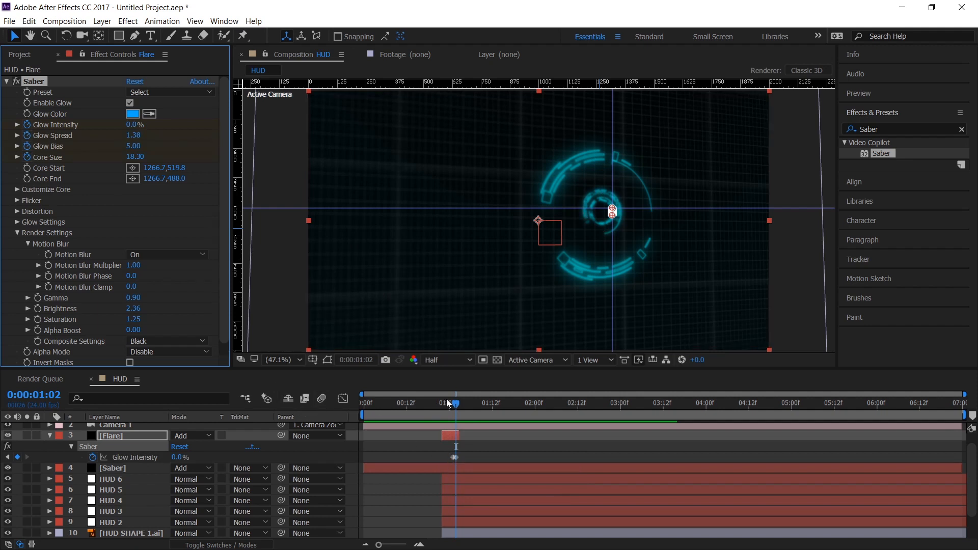
Reveal the Flare's keyframed Glow Spread, Glow Bias and Core Size, and move their keyframes back to the first Glow Intensity keyframe
key(u)
key(u)
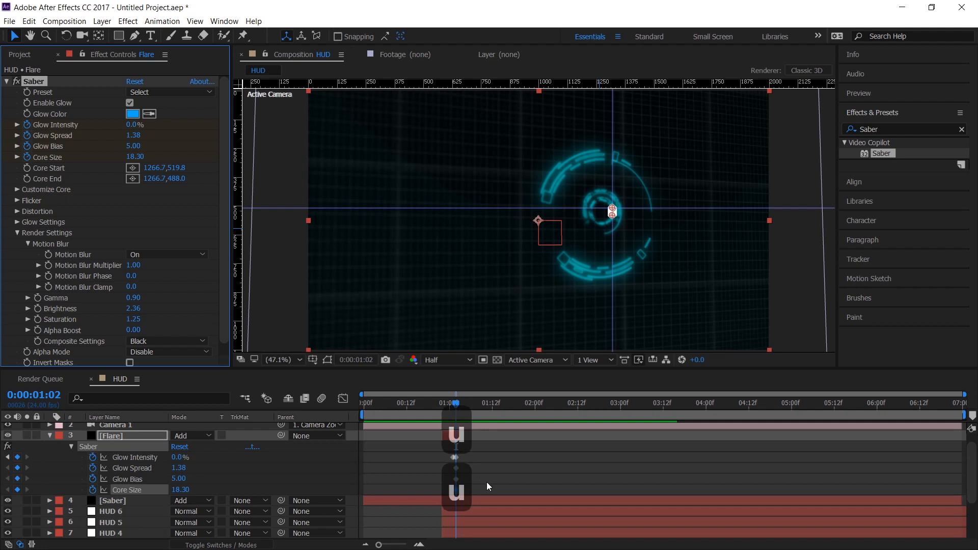
drag(485, 487, 453, 472)
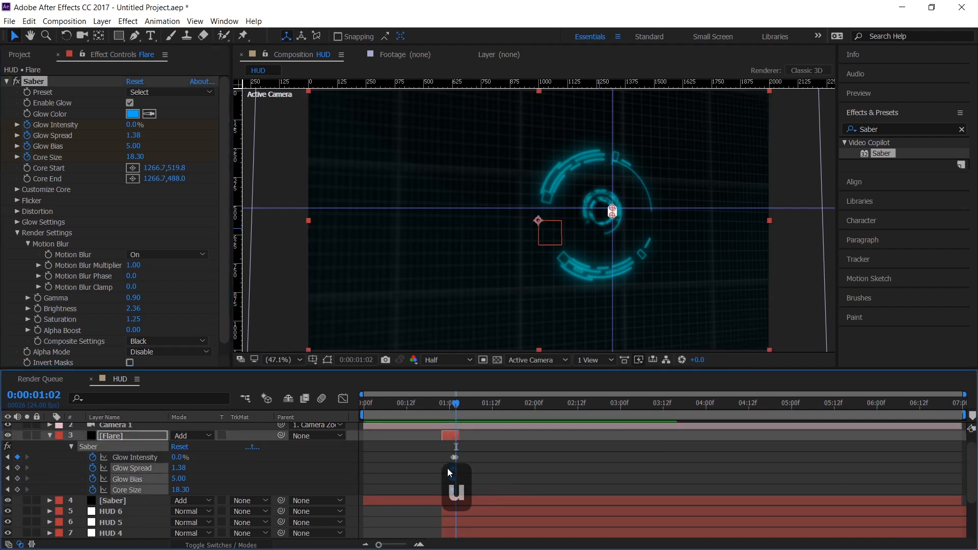
Set the Flare's Glow Spread, Glow Bias and Core Size to 0 at 0:00:01:02
click(132, 135)
text(0)
key(Return)
click(133, 147)
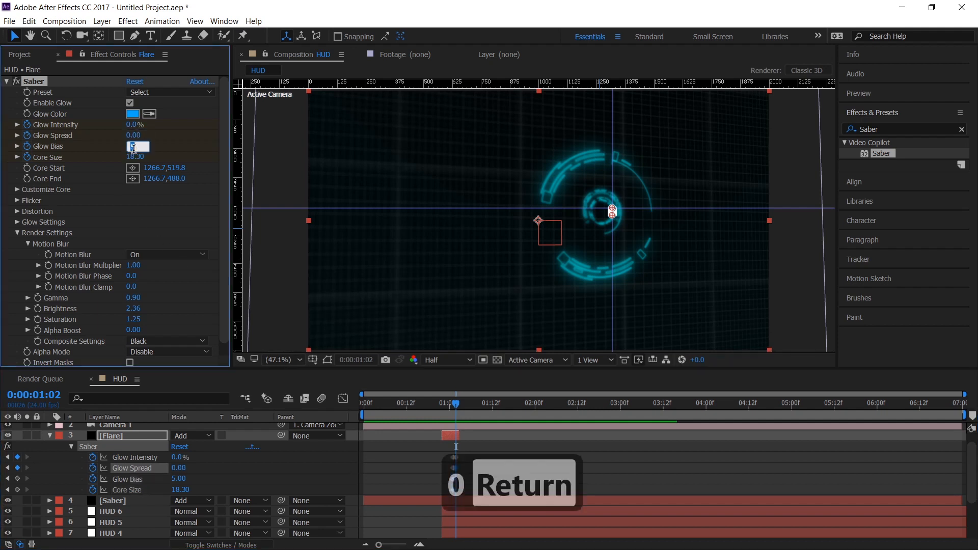
text(0)
key(Return)
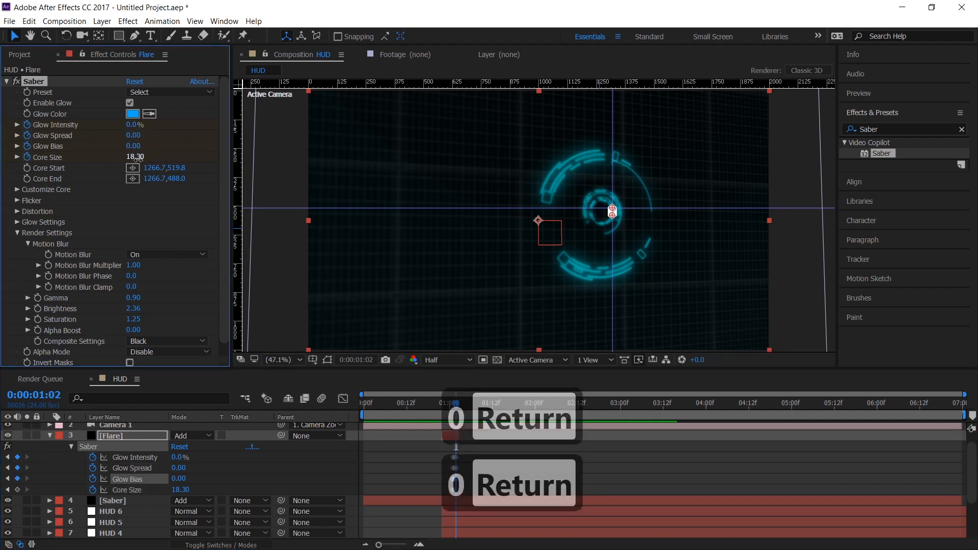
click(137, 157)
text(0)
key(Return)
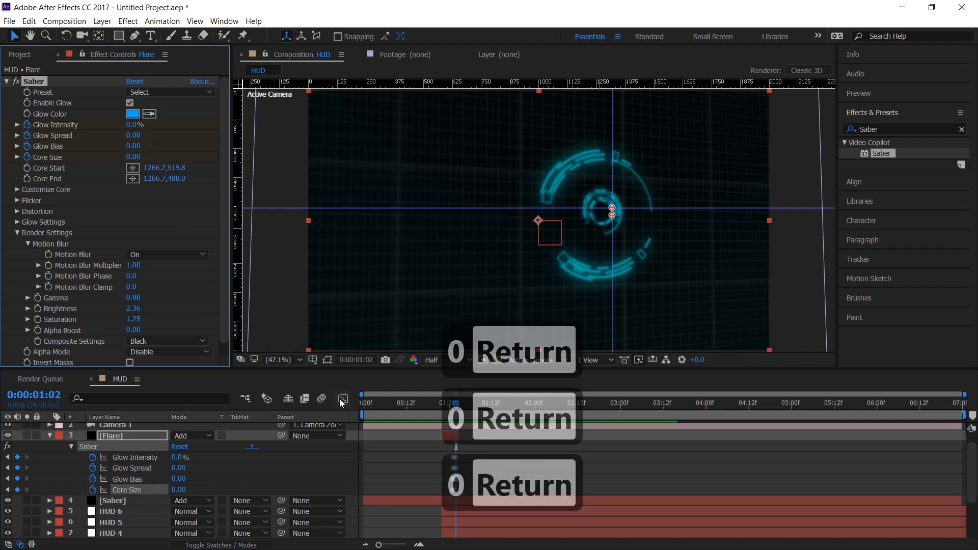
Preview the flare's fade-out, first from about 0:00:00:11 and again from the beginning of the composition
click(404, 405)
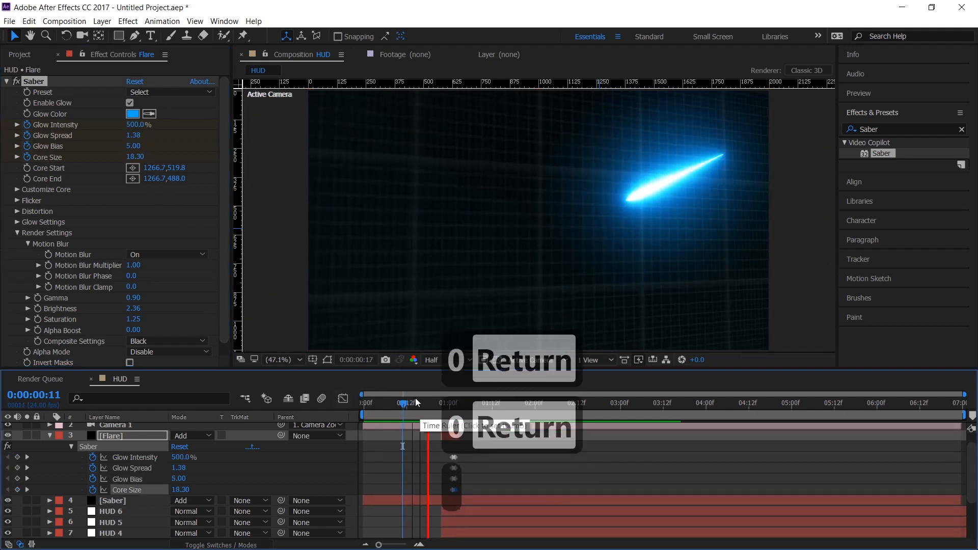
key(space)
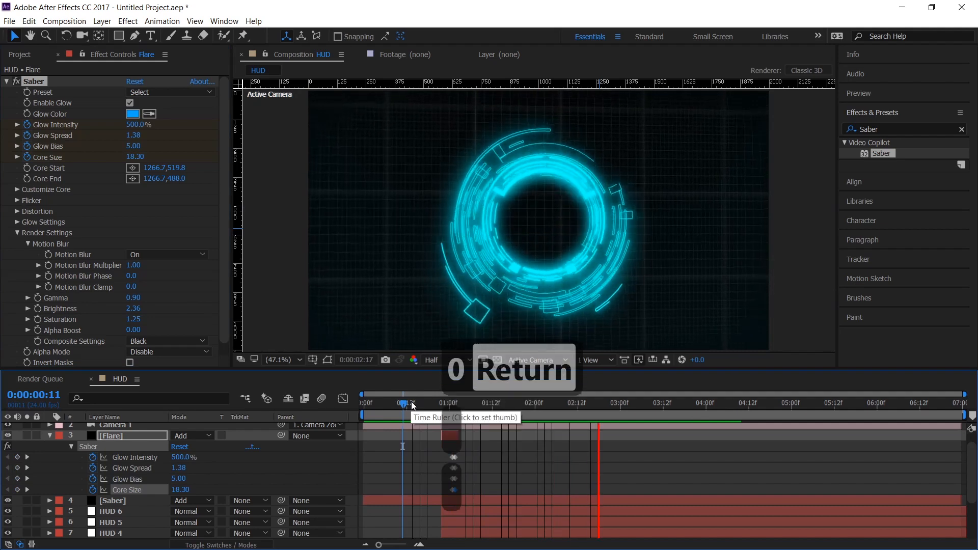
drag(411, 405, 261, 417)
key(space)
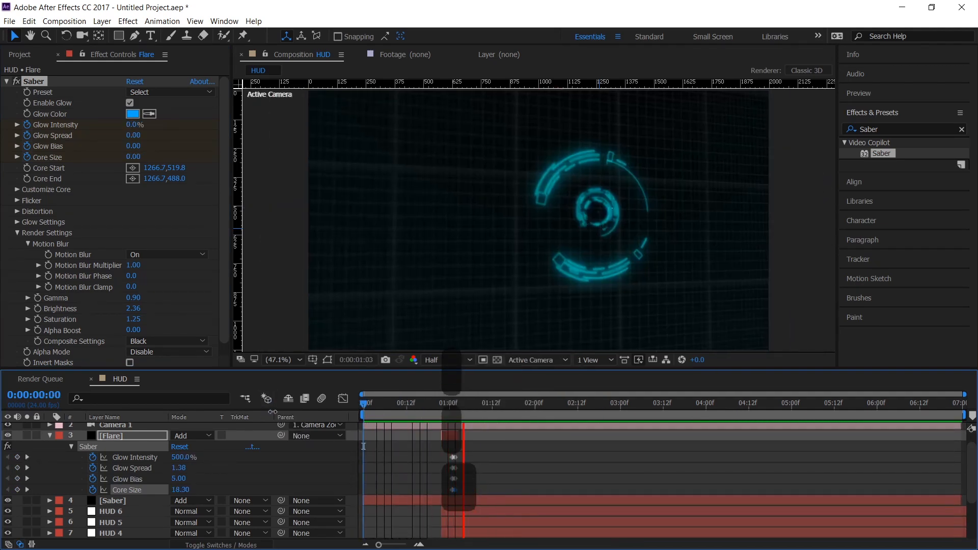
key(space)
Shift the Flare layer one frame later, and move the HUD 6 through HUD SHAPE 1.ai layers to start at 0:00:01:00
click(442, 404)
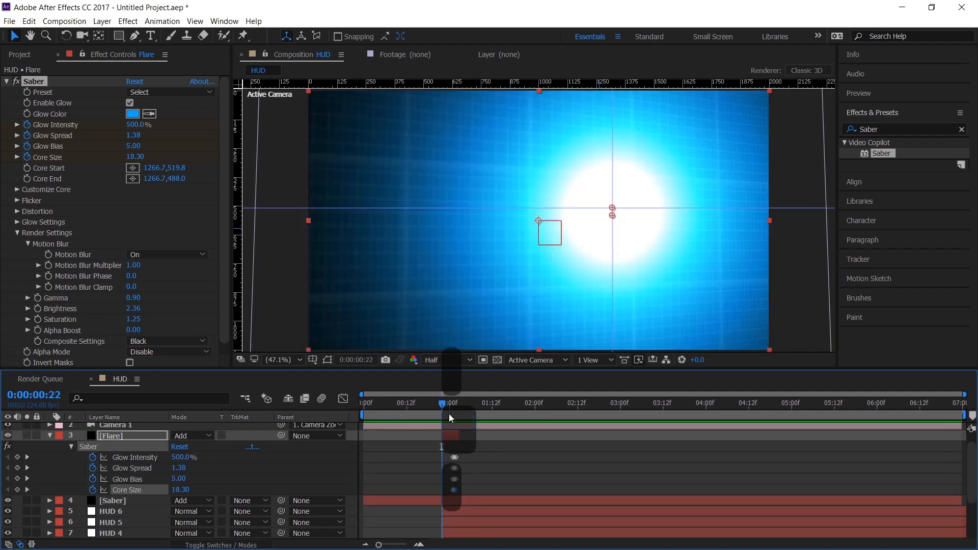
click(451, 434)
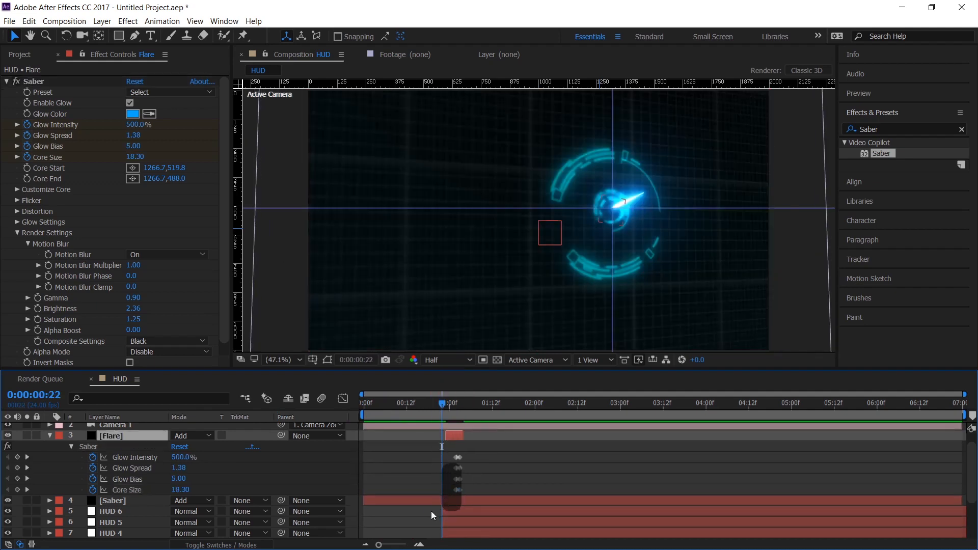
click(110, 511)
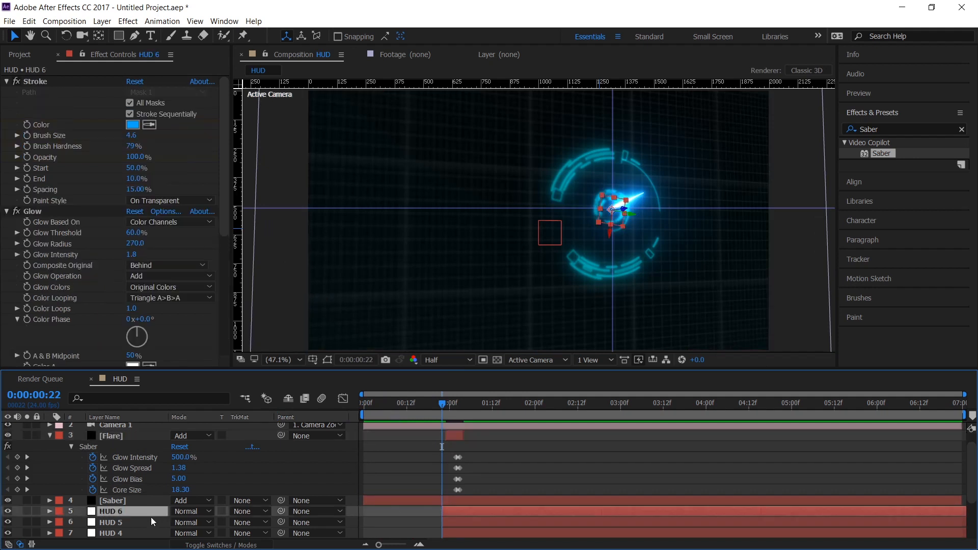
scroll(151, 517, down, 2)
shift+click(137, 533)
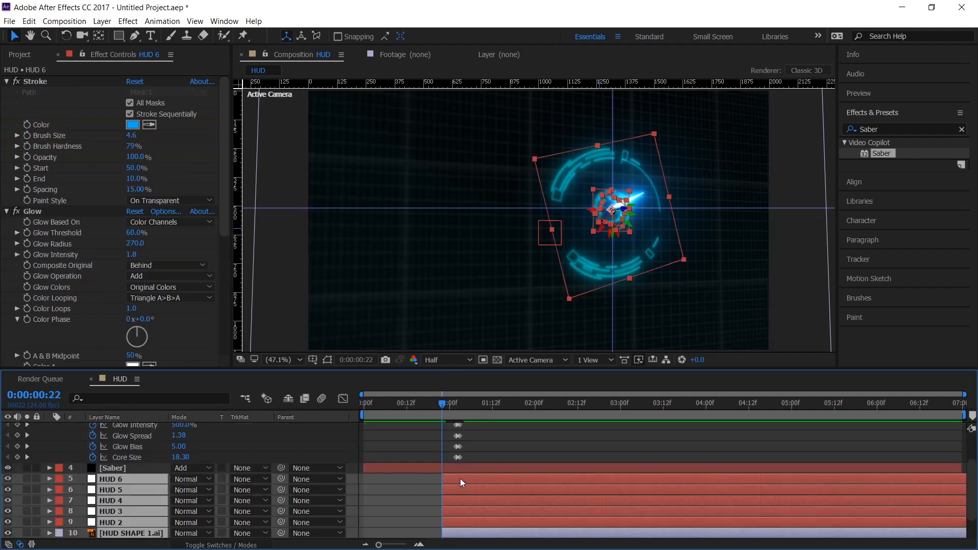
drag(460, 479, 468, 478)
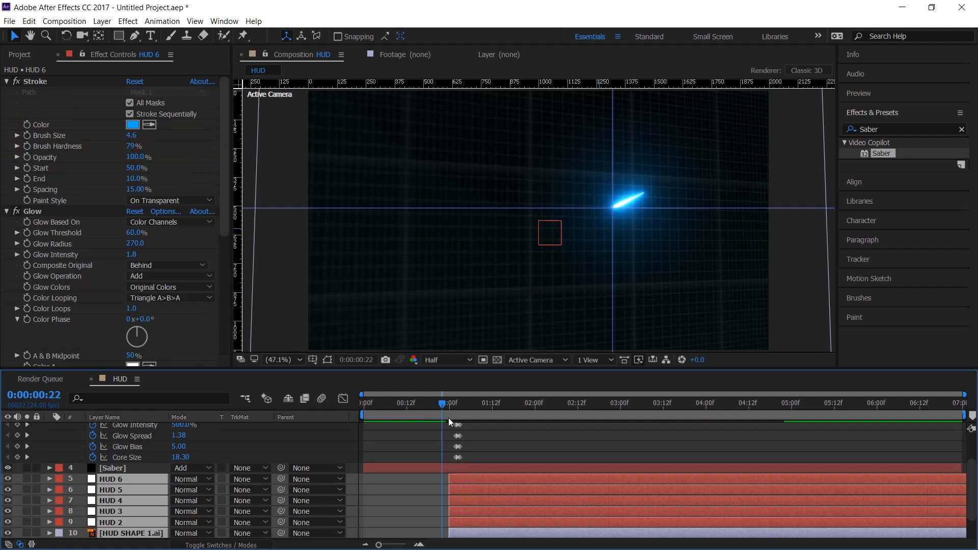
Replay the composition from the start to check the retimed flare and HUD layers
key(Home)
key(space)
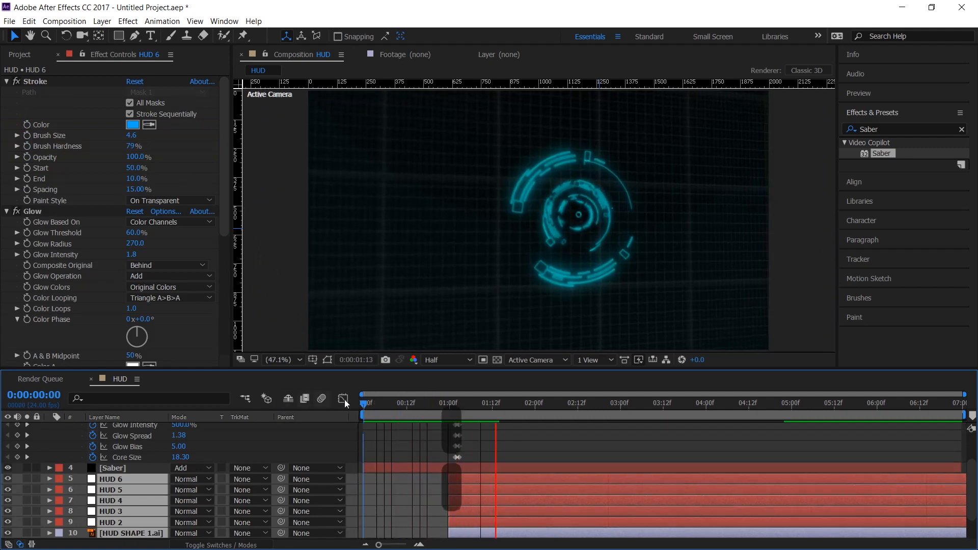
key(space)
key(Home)
key(space)
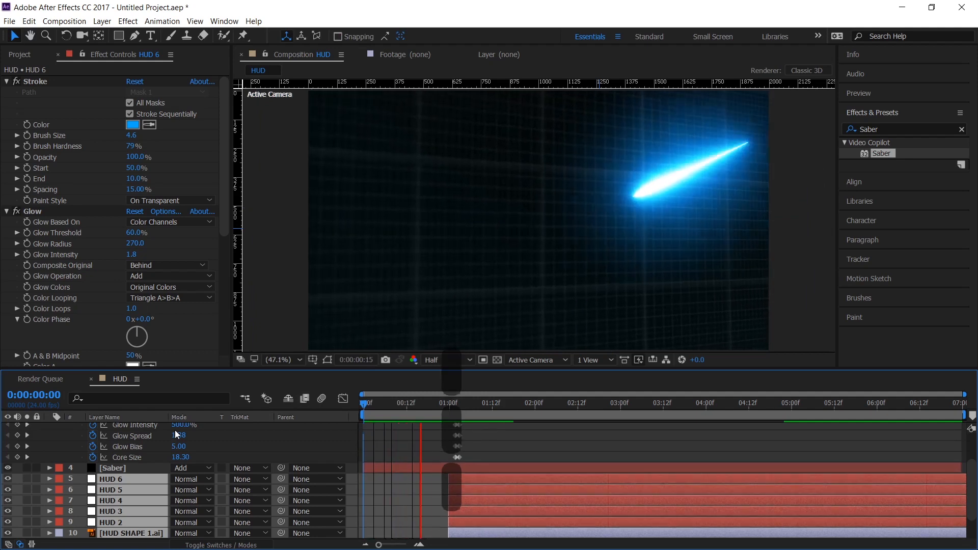
key(space)
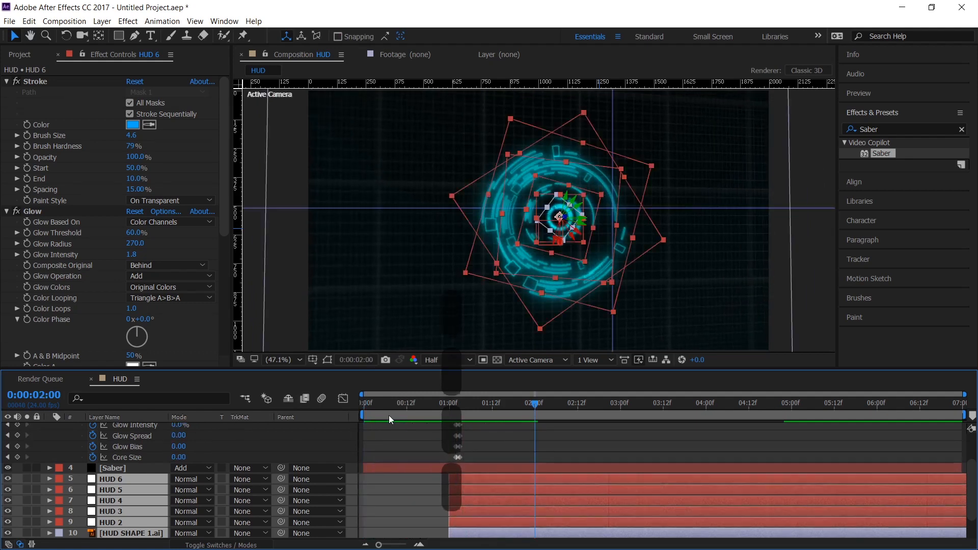
key(Home)
key(space)
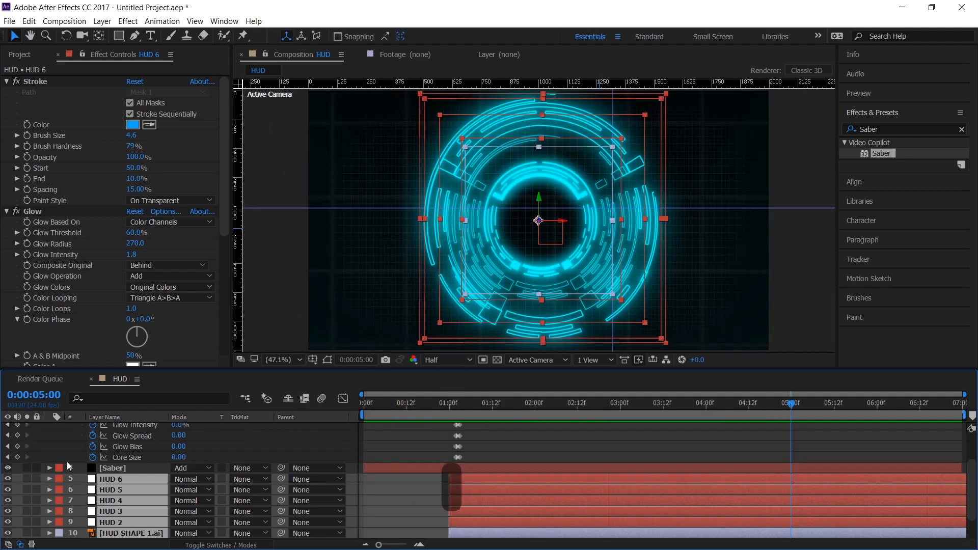
Collapse the Flare's properties and create a second black 1920 x 1080 px solid named Flare from 0:00:00:00
scroll(60, 480, up, 2)
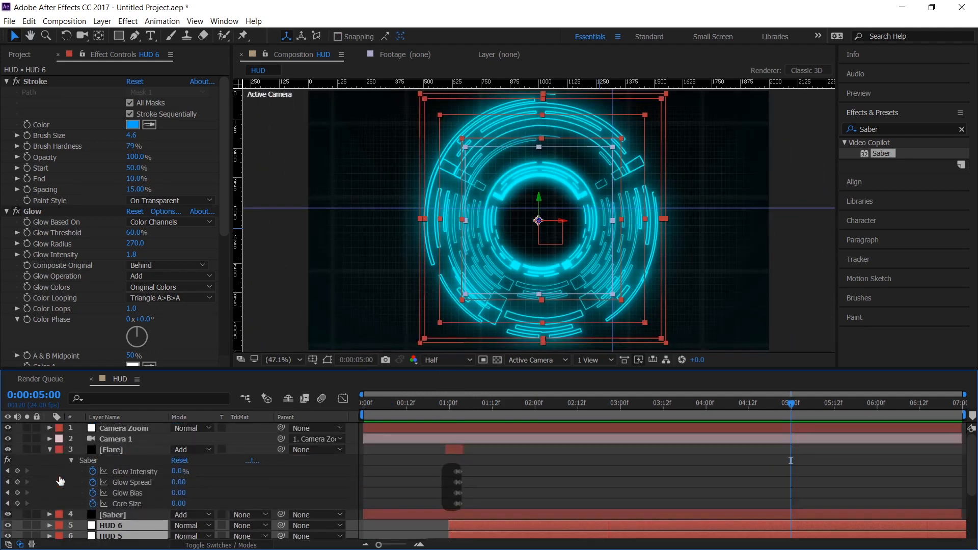
click(51, 450)
key(Home)
click(102, 21)
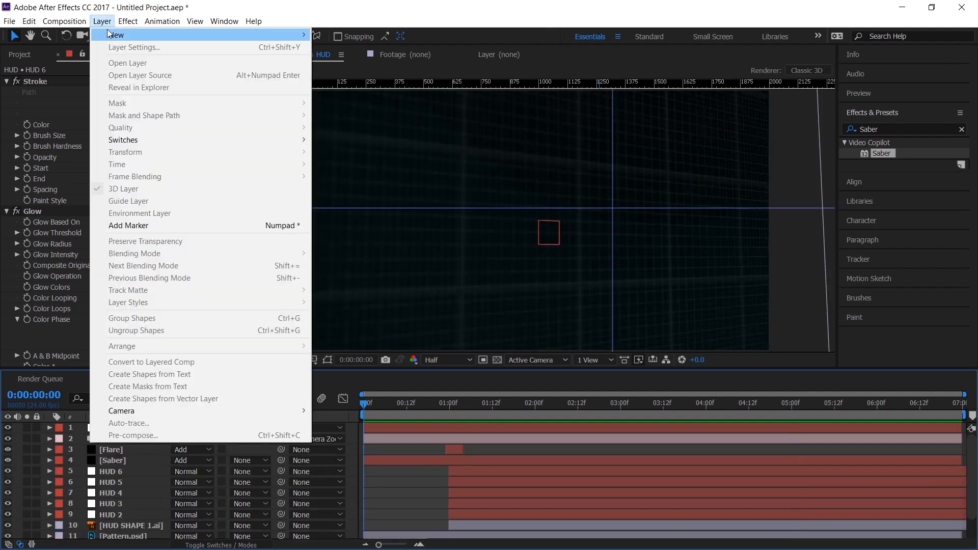
click(231, 4)
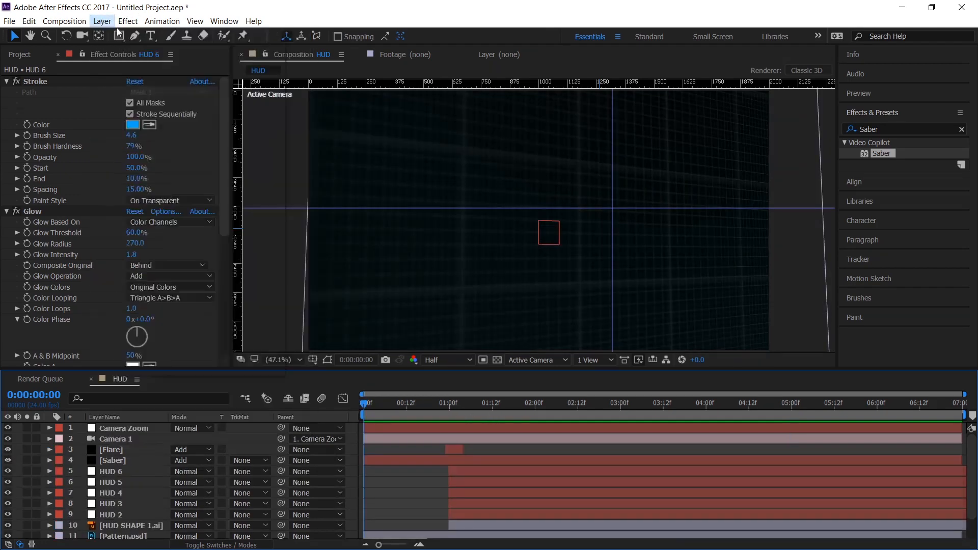
click(102, 21)
mouse_move(116, 34)
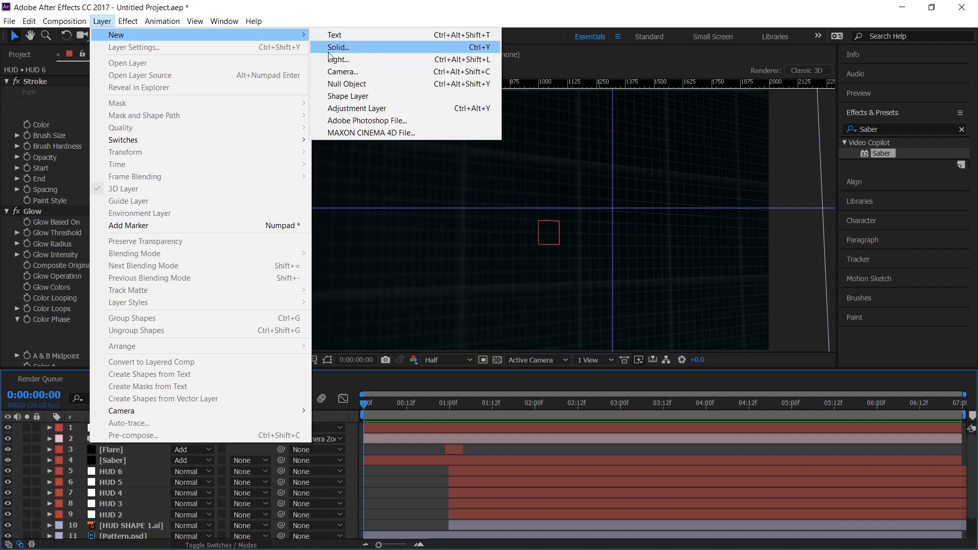
click(336, 47)
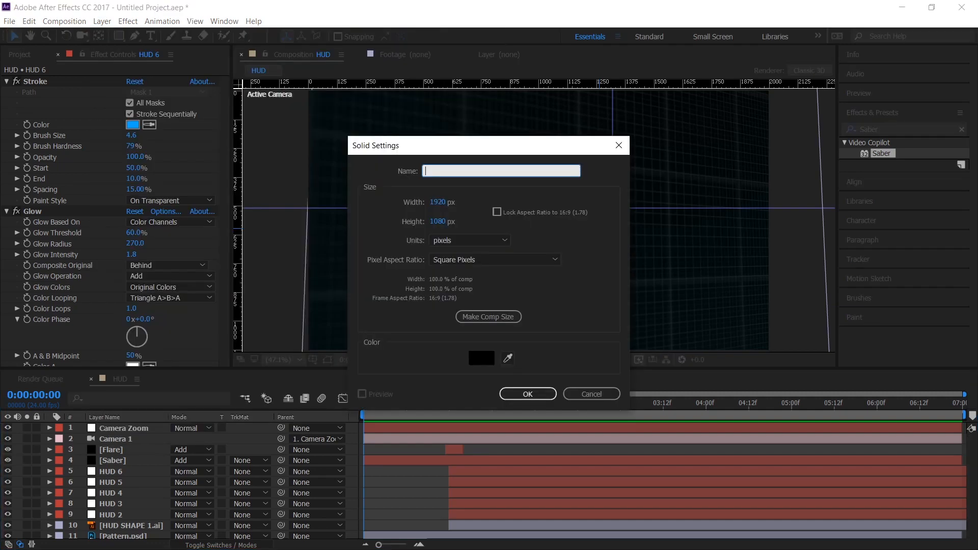
text(Flare)
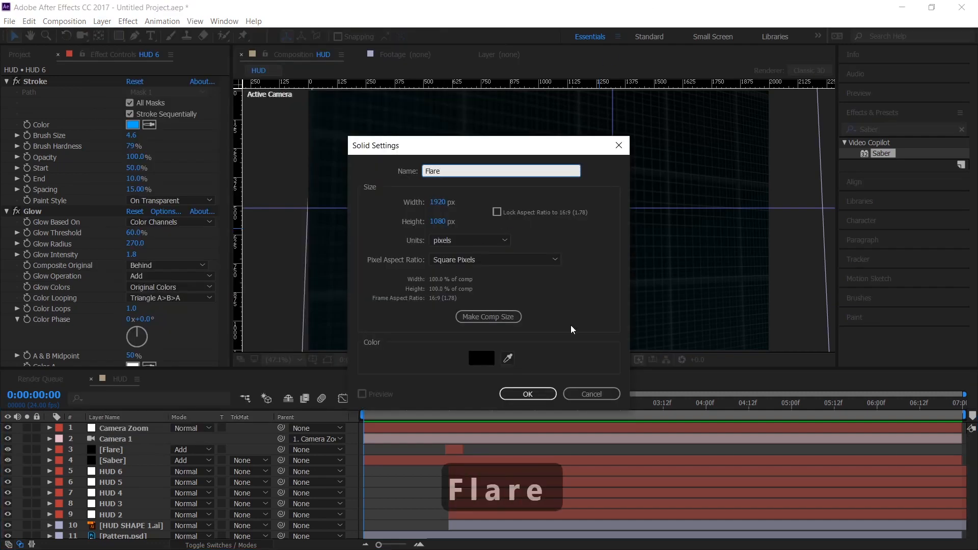
click(546, 396)
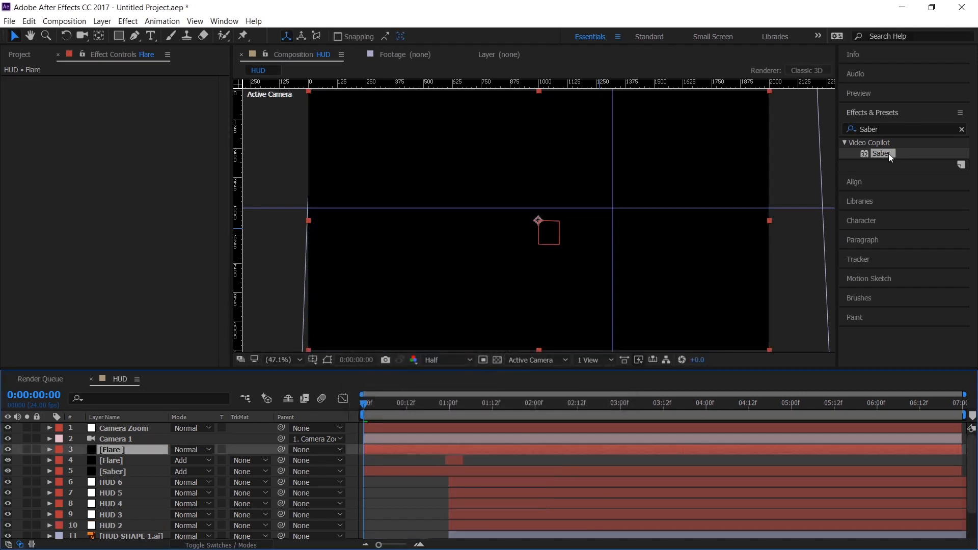
Apply Saber to the new Flare solid and shorten its beam by moving Core End to about 955.8, 858.0
drag(888, 153, 124, 453)
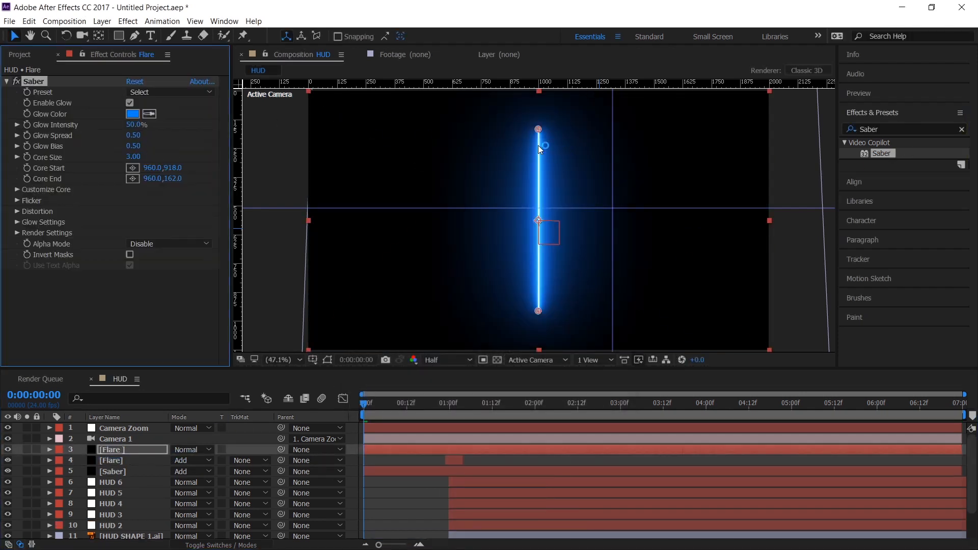
drag(536, 133, 536, 301)
Set the new Flare's Glow Intensity to 500%, Glow Spread to 1.79 and Glow Bias to 3.75
click(134, 125)
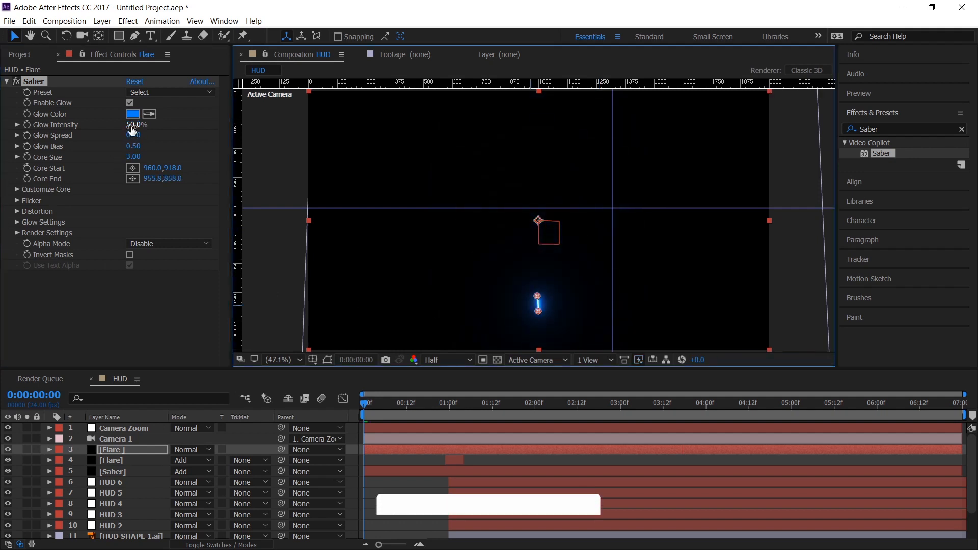
text(500)
key(Return)
drag(133, 135, 265, 146)
drag(133, 147, 333, 147)
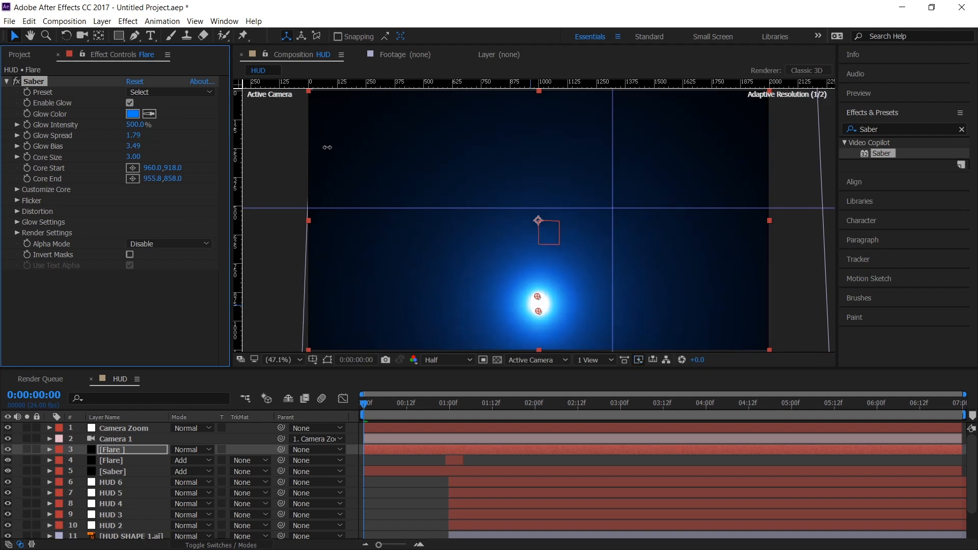
key(ctrl+z)
Move Core End to about 26.4, 1027.7 and Core Start to 217.4, 1136.5, with Glow Spread 1.97, Glow Bias 5.00 and Core Size 11.60
drag(540, 312, 316, 341)
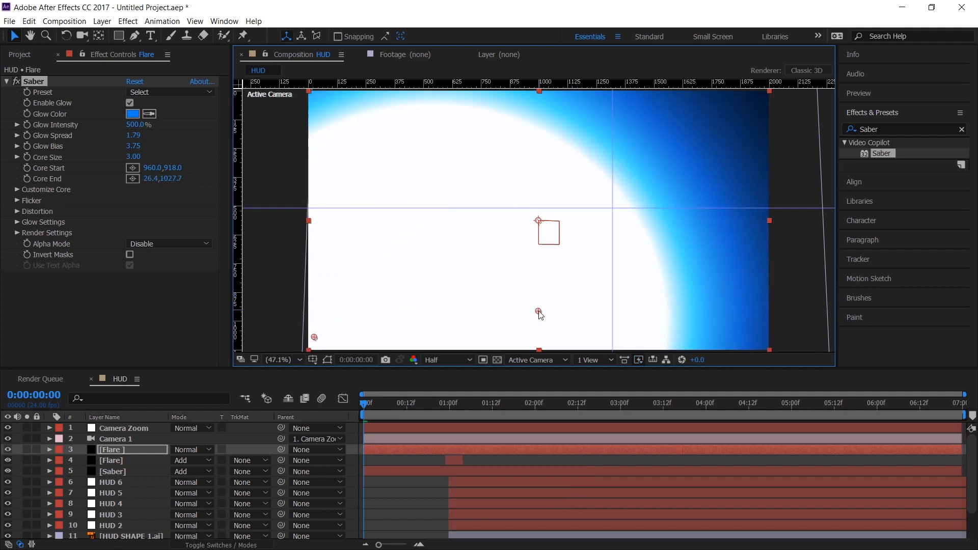
drag(538, 312, 360, 363)
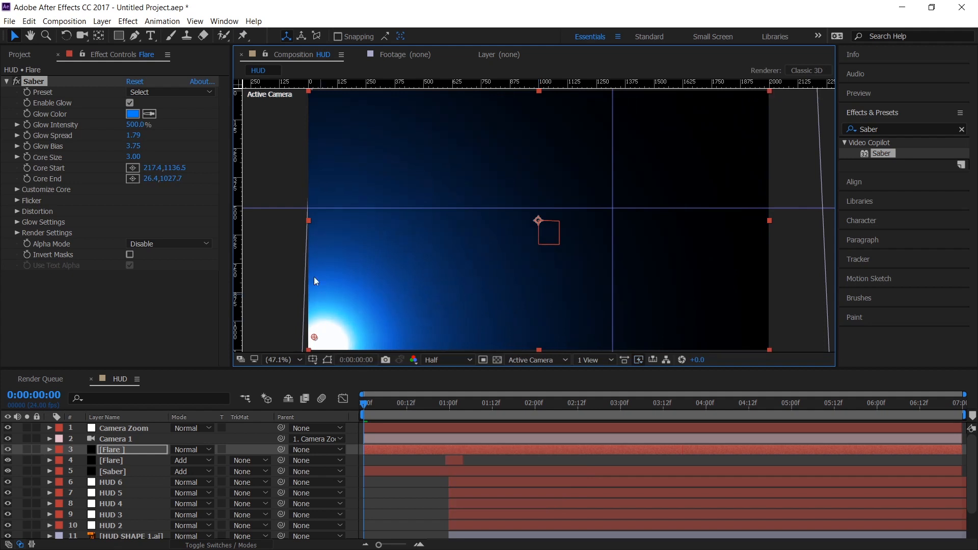
drag(133, 141, 123, 141)
drag(221, 140, 235, 139)
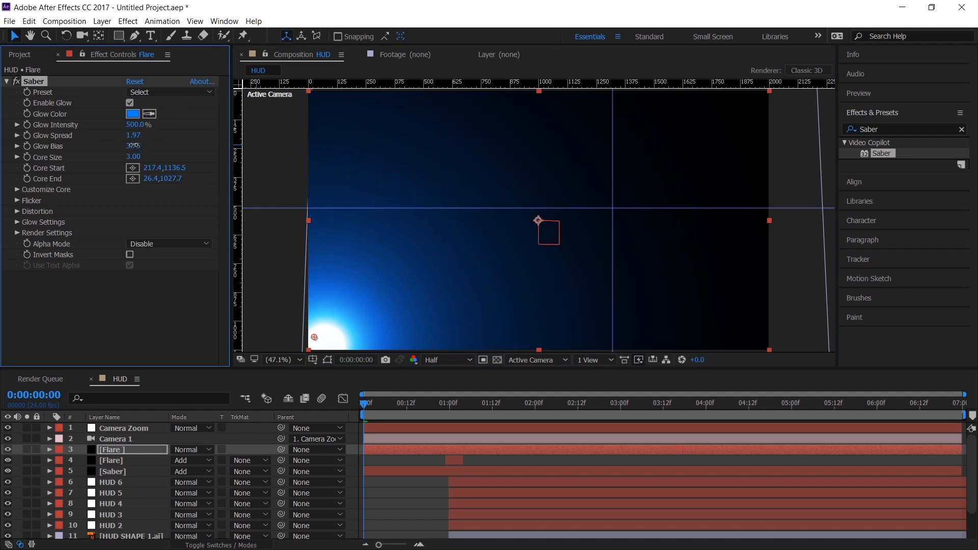
drag(133, 146, 270, 142)
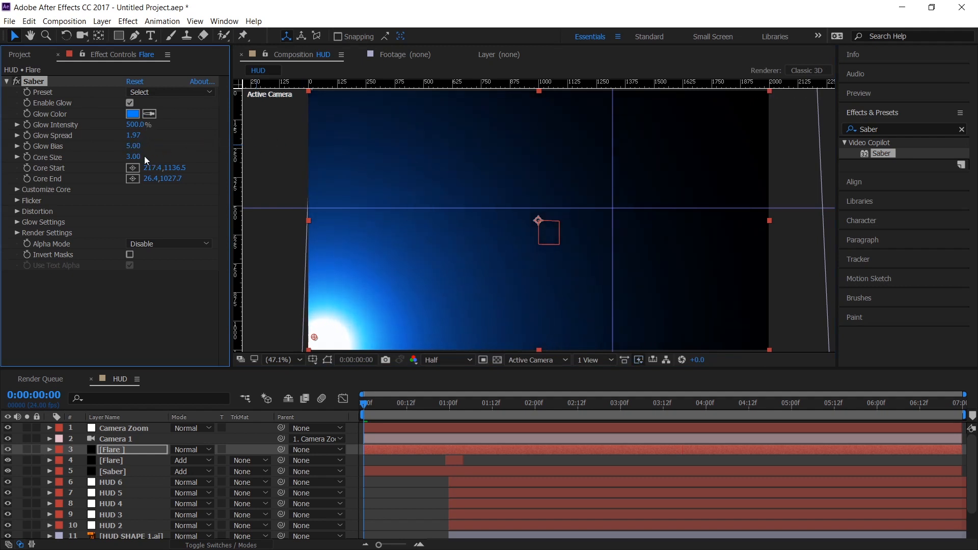
drag(160, 156, 196, 158)
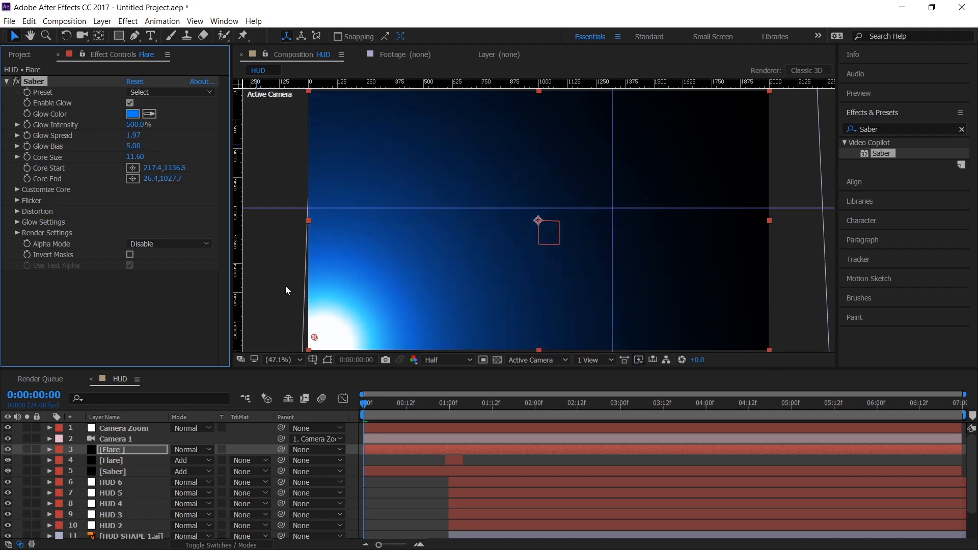
Apply Fast Blur to the new Flare with Blurriness 75.0 and Repeat Edge Pixels, and set the layer's blending mode to Add
double_click(887, 125)
text(fast)
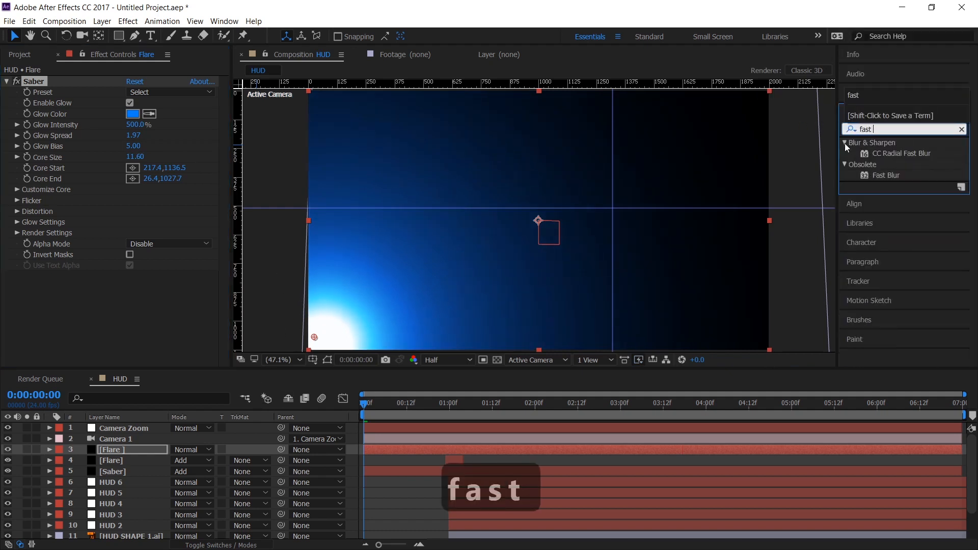
drag(876, 173, 181, 290)
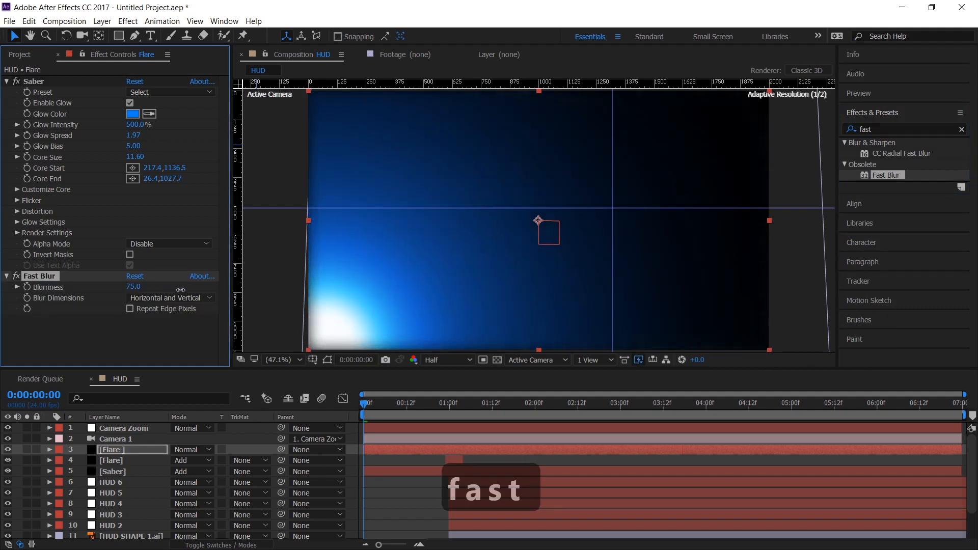
click(146, 311)
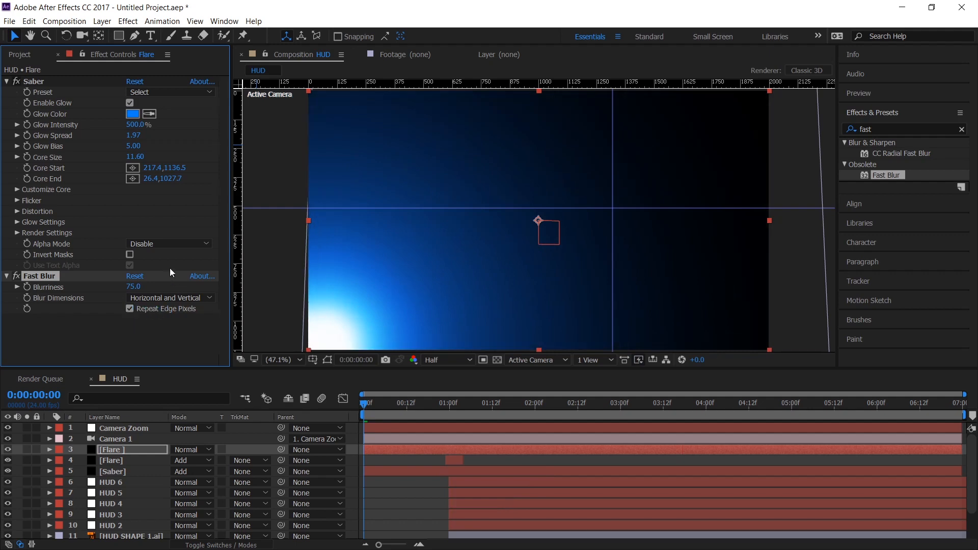
click(199, 447)
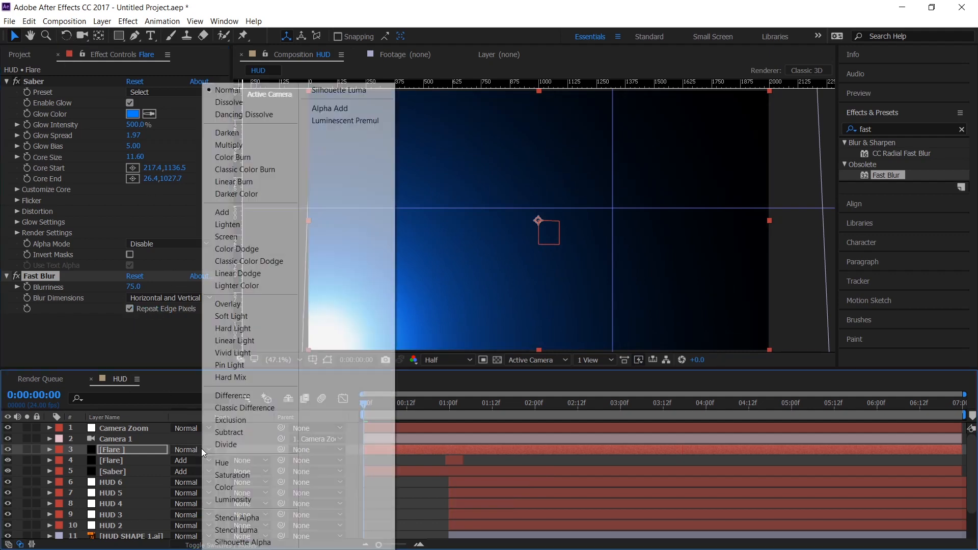
click(229, 214)
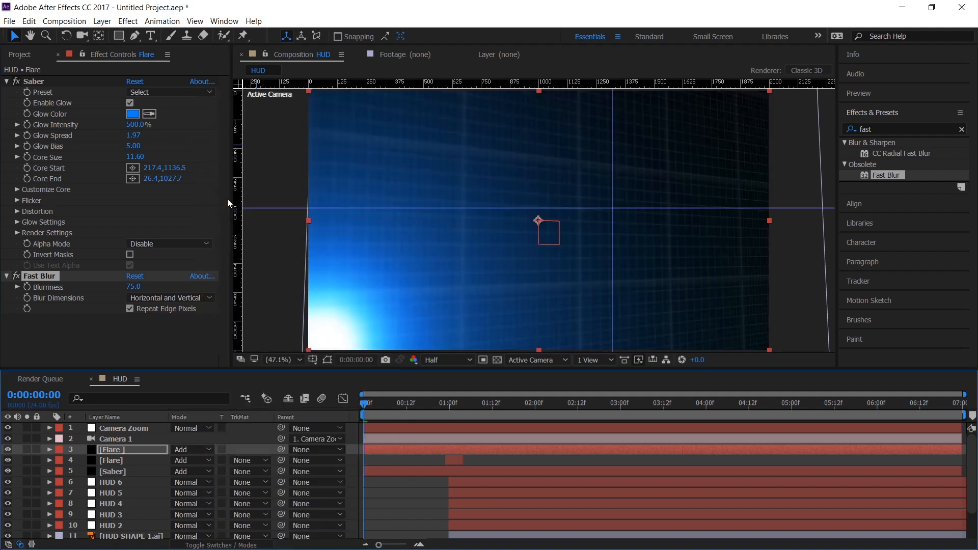
Set the Saber Glow Color on the selected Flare layer to 08A7FF
click(128, 114)
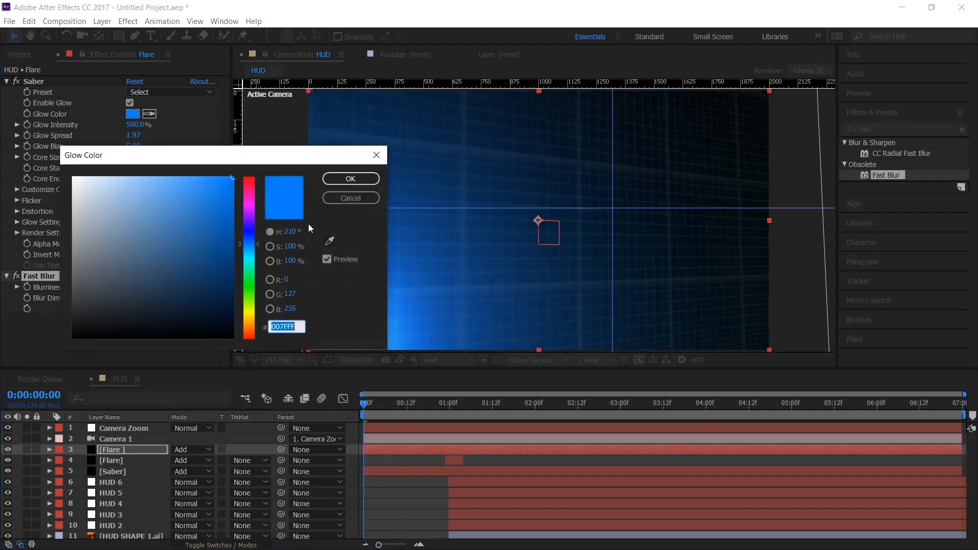
text(08A7FF)
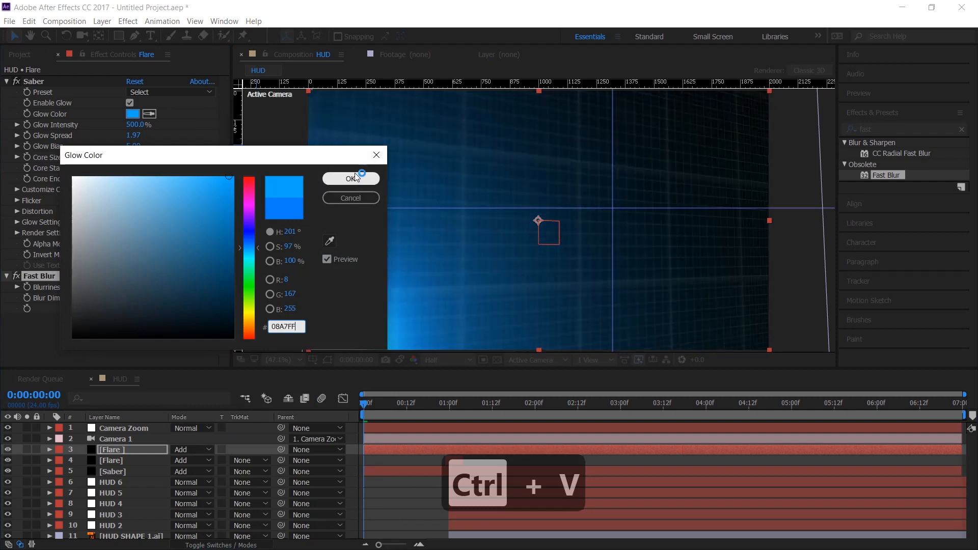
click(355, 177)
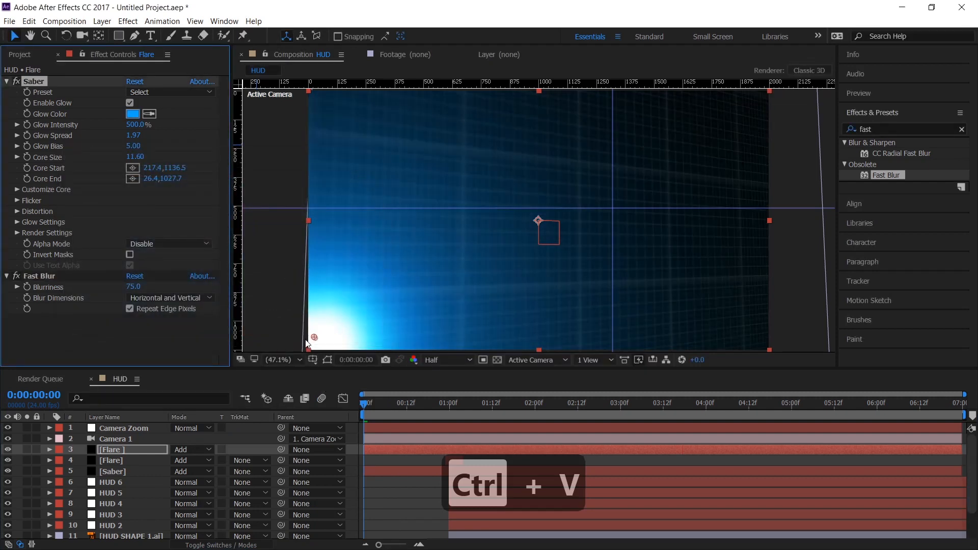
Move the Flare's Core Start outside the frame to about -206.6, 1268.5 and its Core End to about 62.4, 1027.7
key(comma)
key(comma)
drag(444, 295, 389, 311)
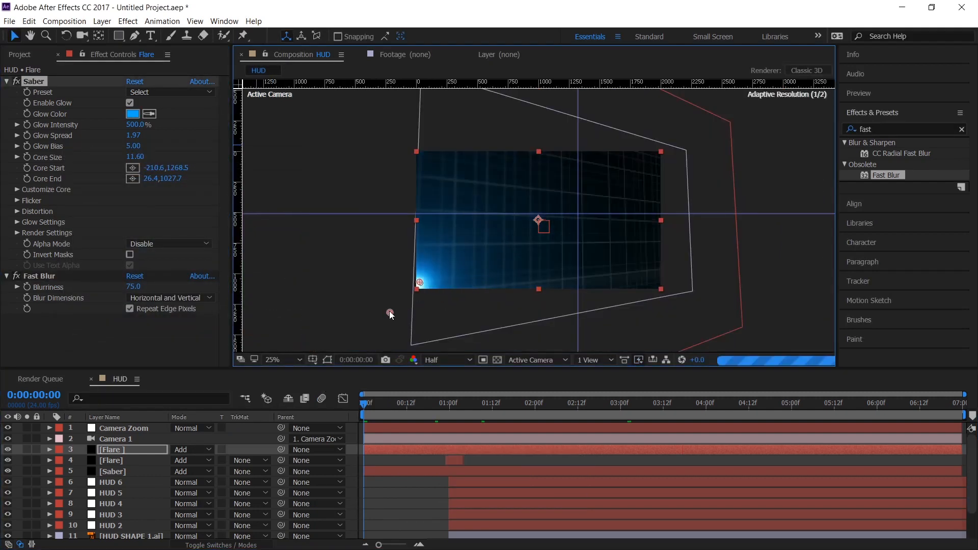
mouse_move(420, 282)
mouse_down()
mouse_move(442, 280)
mouse_move(458, 295)
mouse_move(425, 282)
mouse_up()
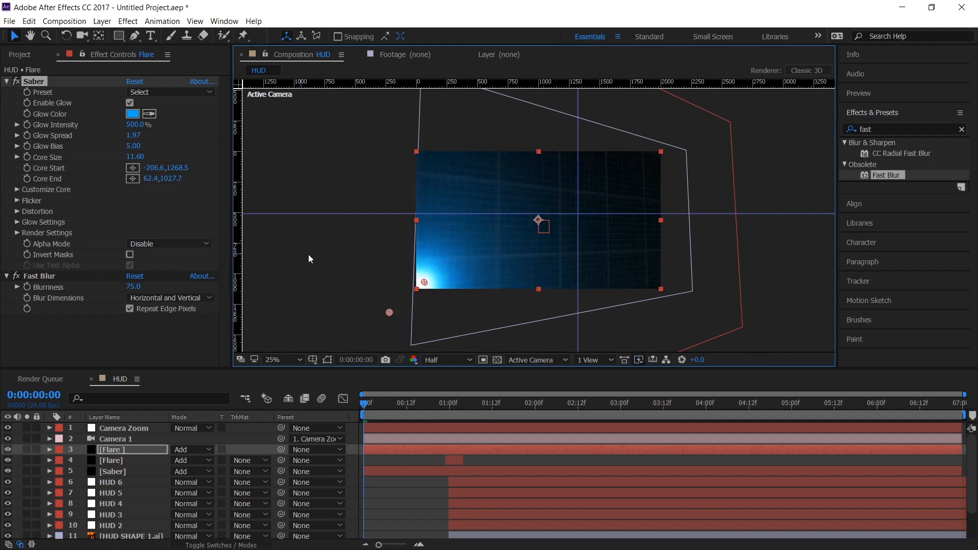
In the Flare's Saber render settings, set Brightness 2.19, Gamma 1.30 and Saturation 1.27, and move Core End to about 54.4, 1047.7
click(18, 234)
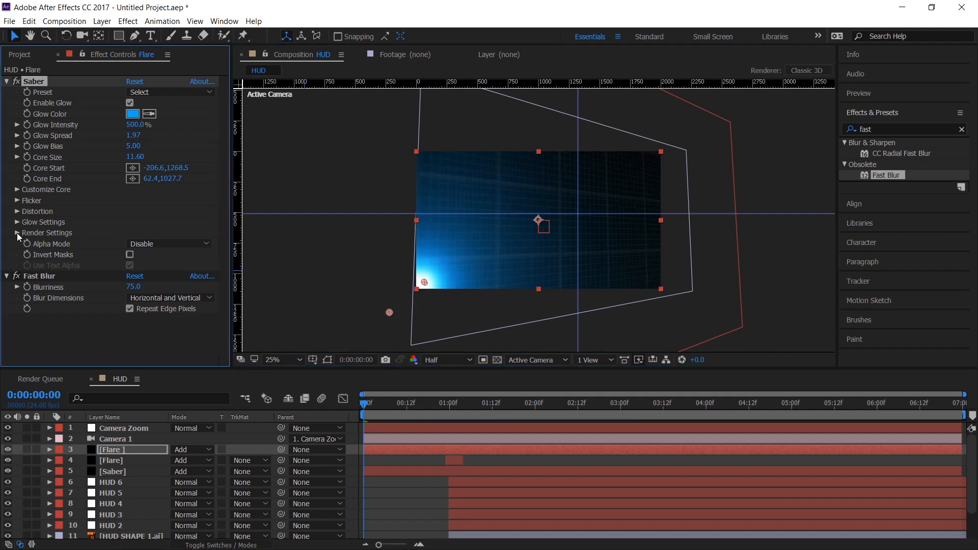
click(17, 233)
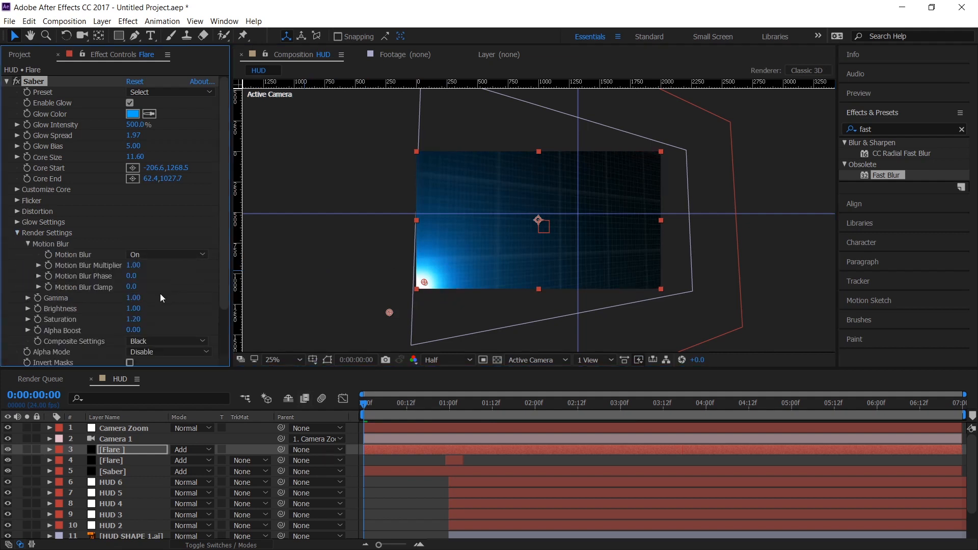
drag(134, 309, 213, 310)
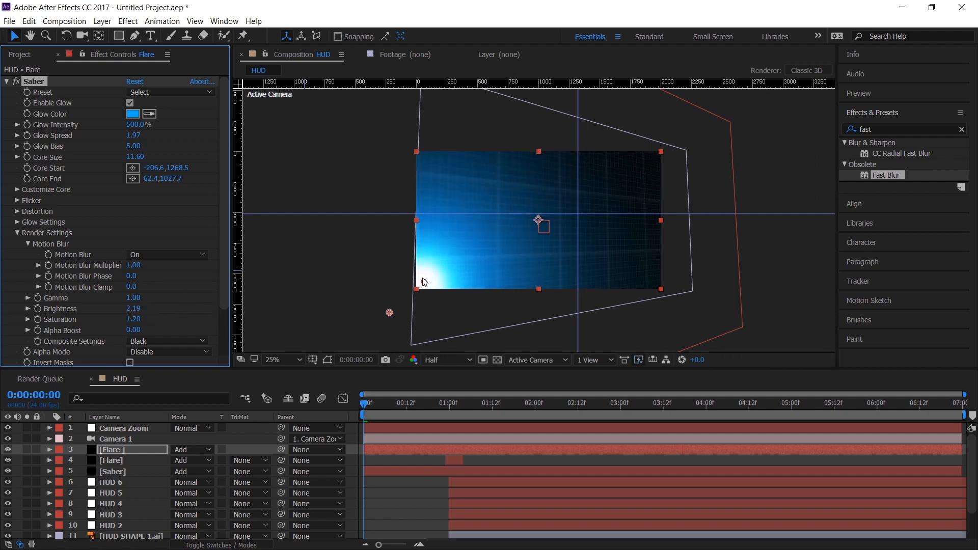
drag(424, 282, 423, 284)
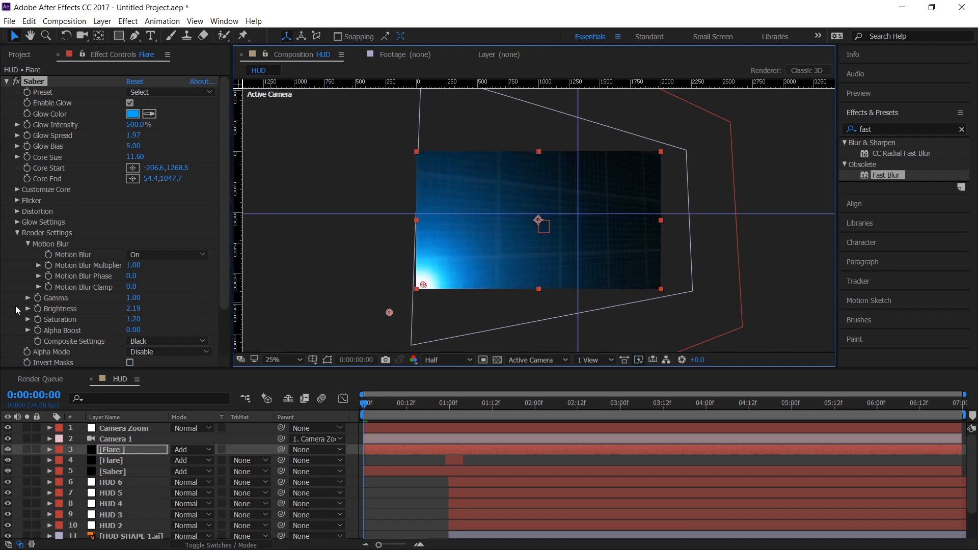
drag(132, 299, 162, 300)
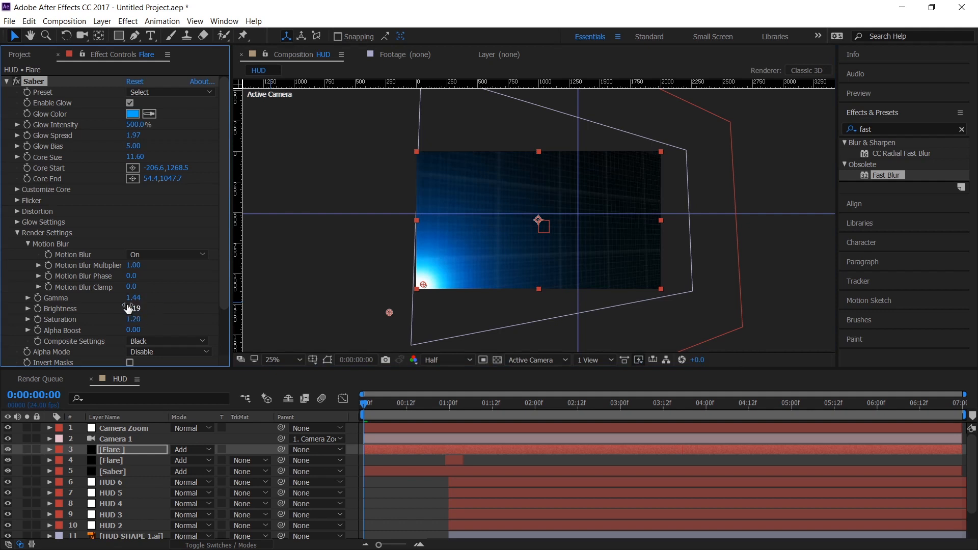
drag(130, 302, 151, 317)
drag(156, 333, 168, 331)
Set the Flare's Saber flicker to Intensity 86%, Speed 21.90 and Random Seed 70000
click(17, 201)
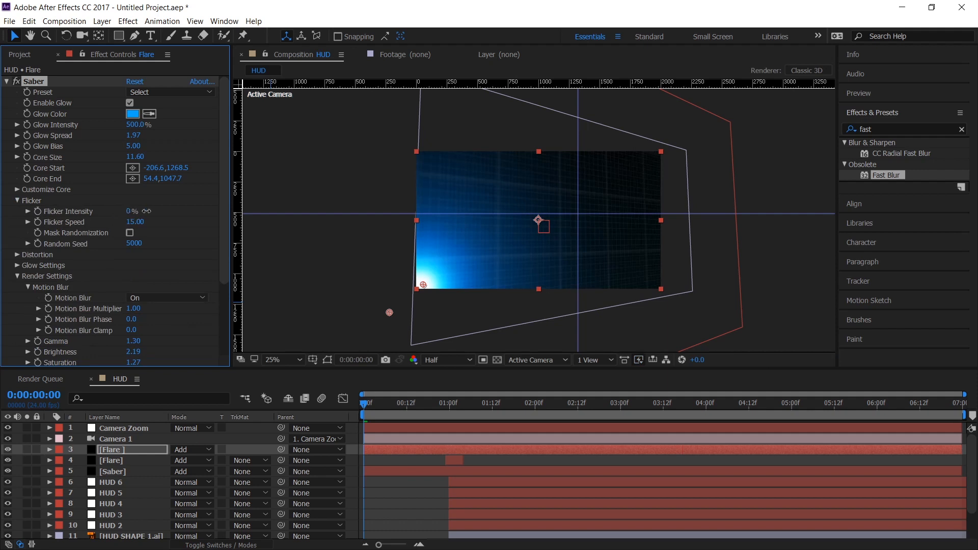
drag(130, 211, 145, 222)
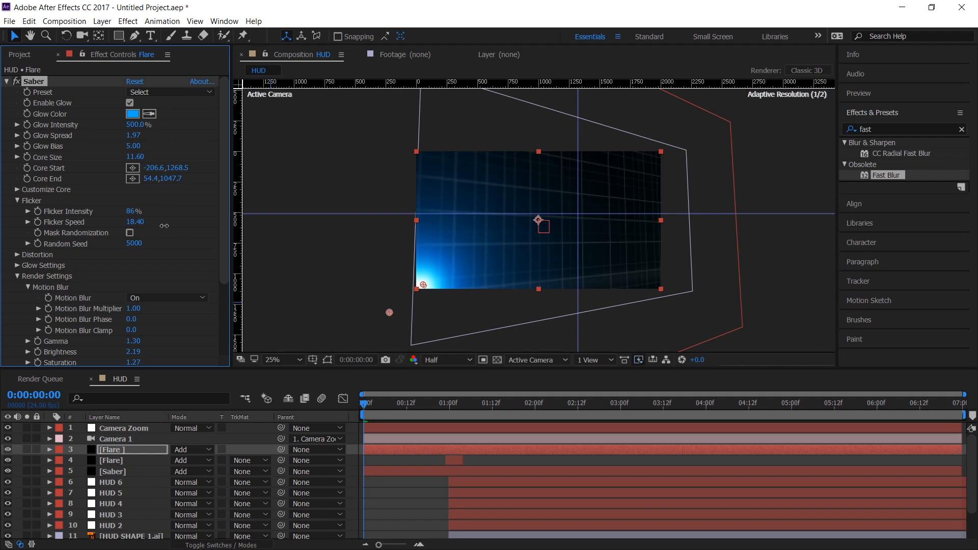
drag(174, 244, 294, 270)
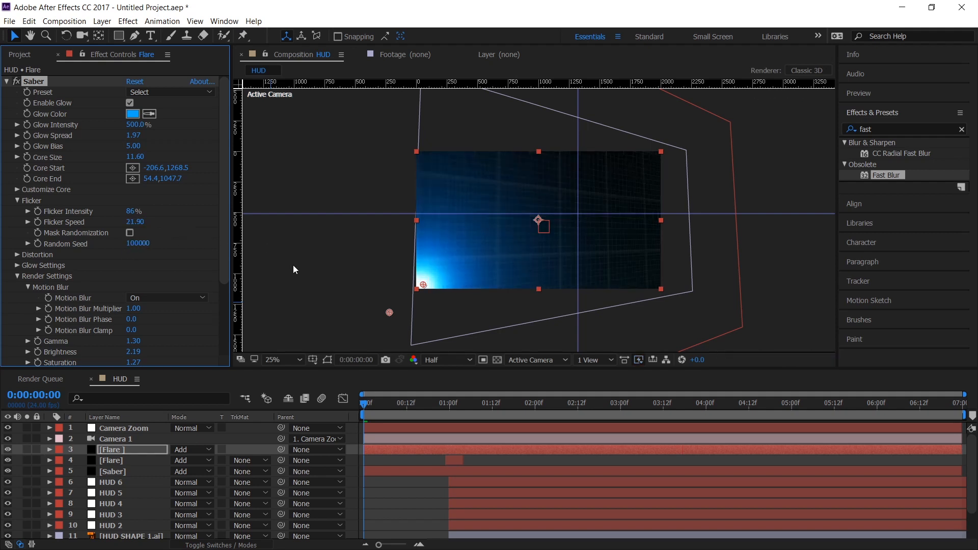
drag(109, 248, 124, 254)
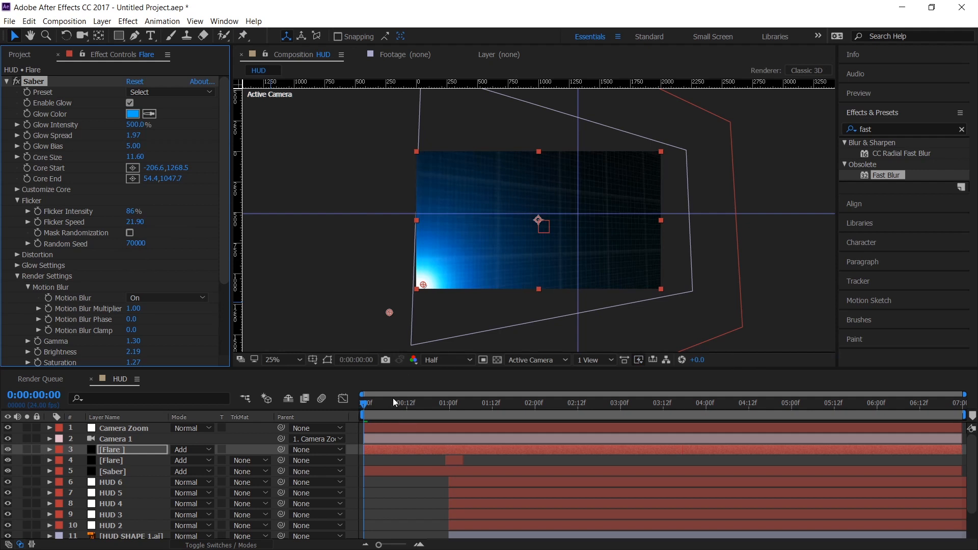
Fit the composition in the viewer and preview the HUD animation from the start to check the flickering corner flare
click(297, 359)
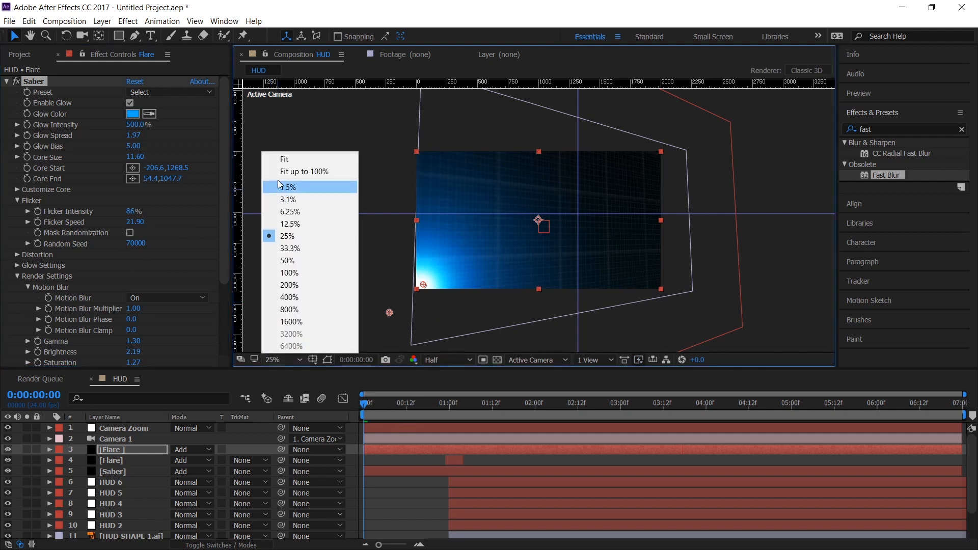
click(285, 160)
key(space)
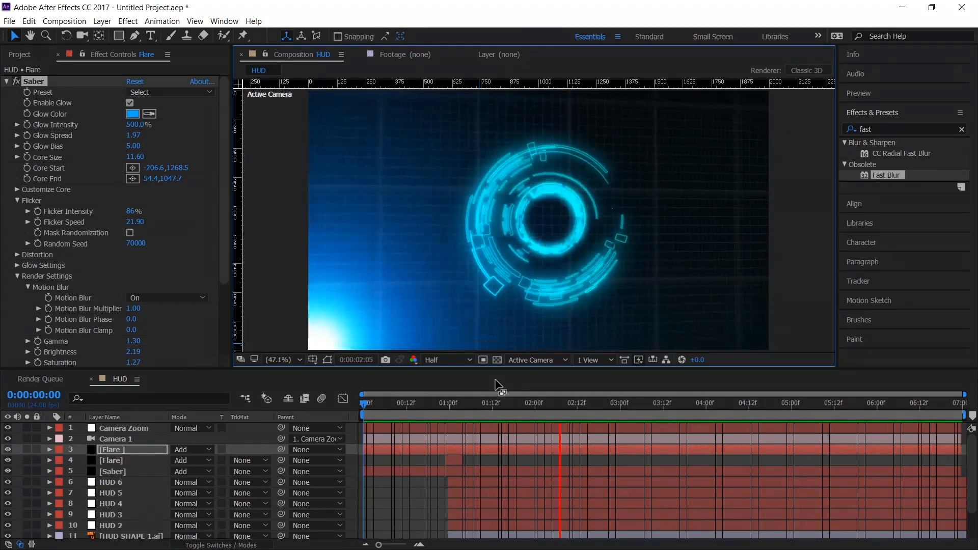
key(space)
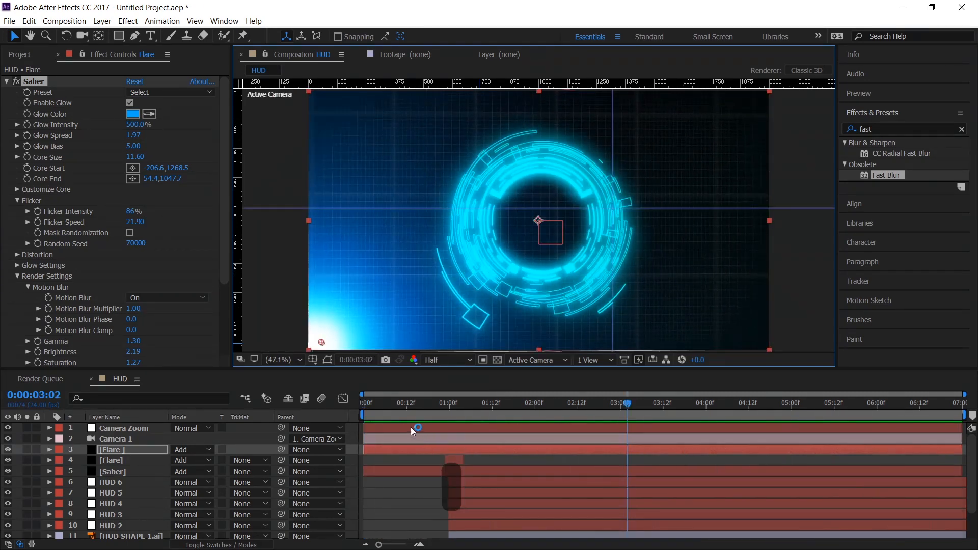
key(space)
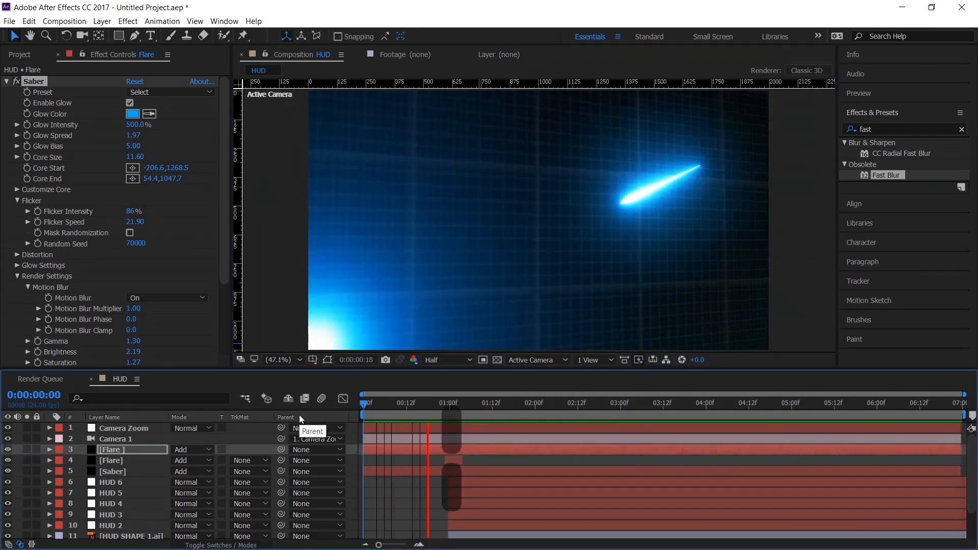
key(space)
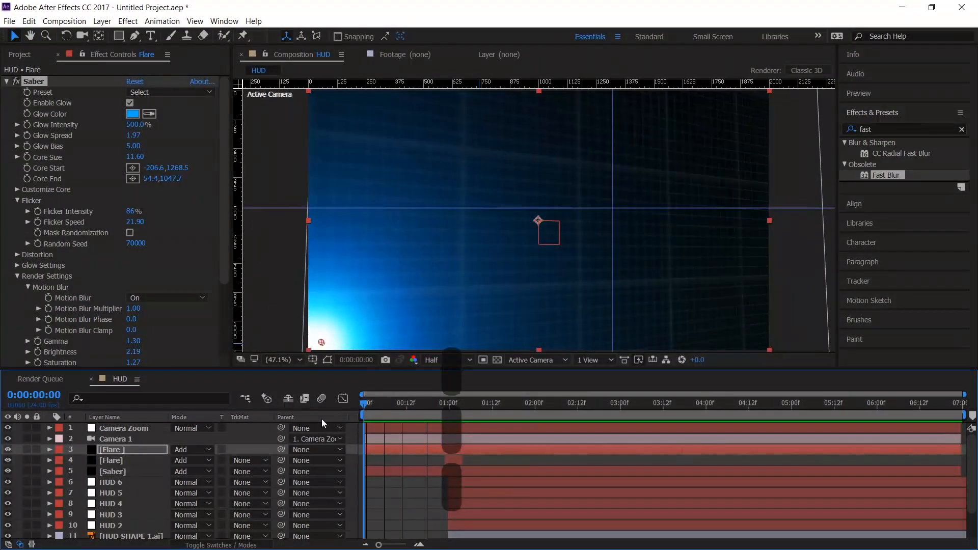
key(space)
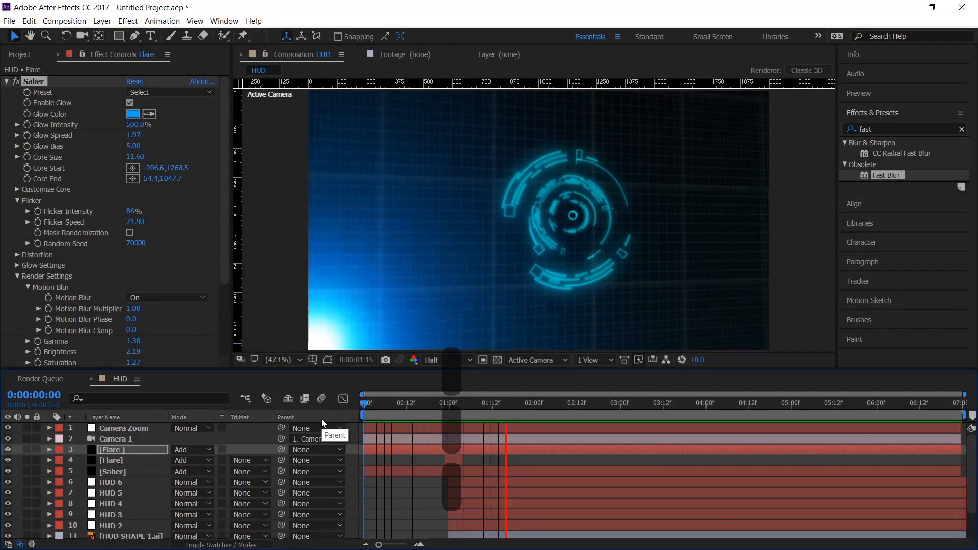
key(space)
key(space)
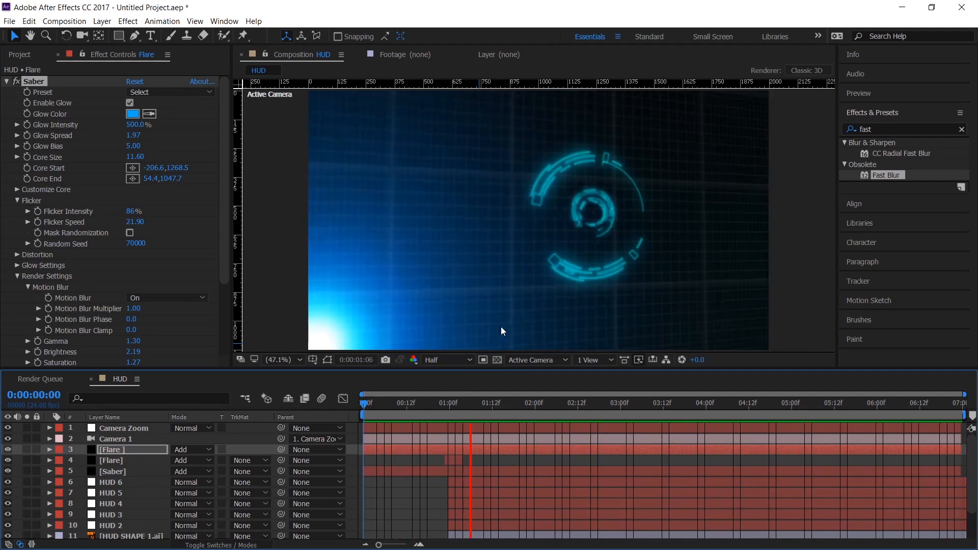
key(space)
drag(444, 407, 277, 411)
key(space)
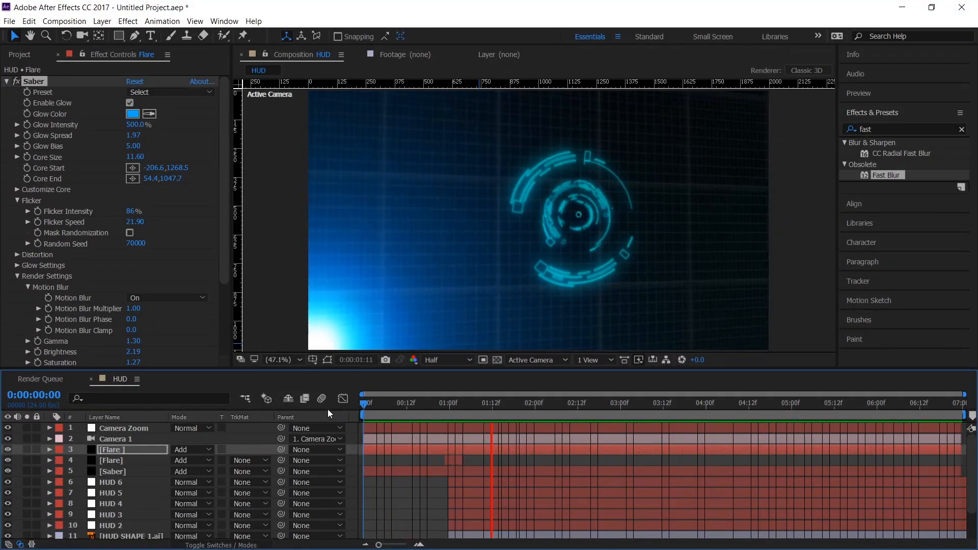
key(space)
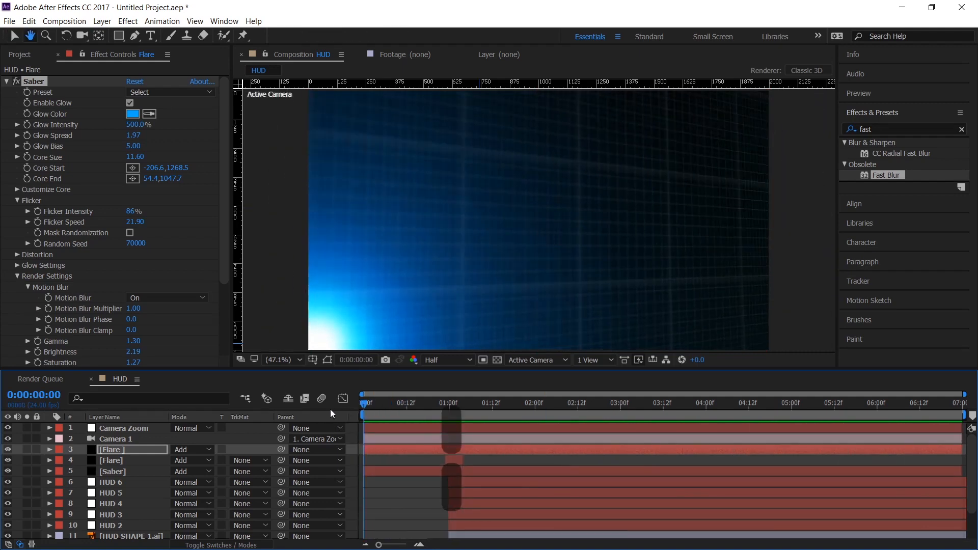
key(space)
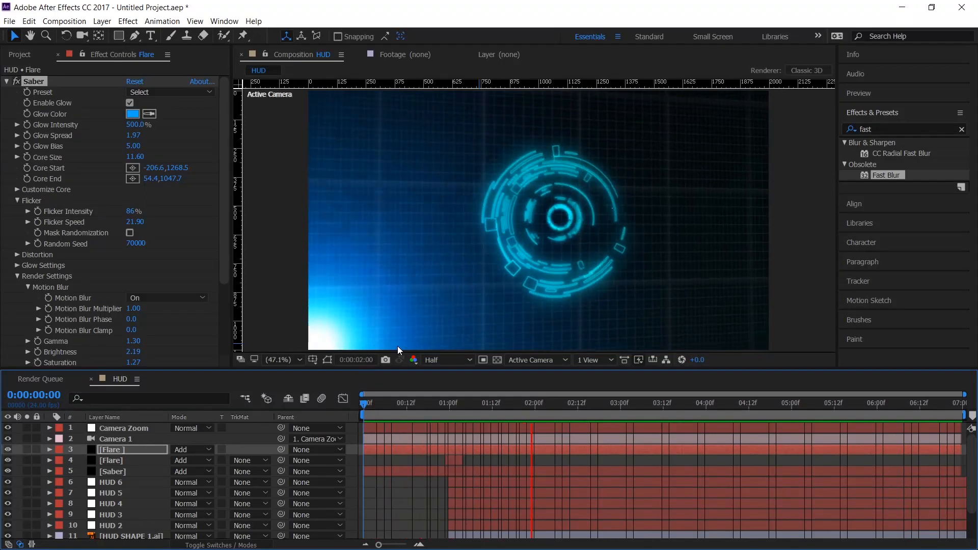
key(space)
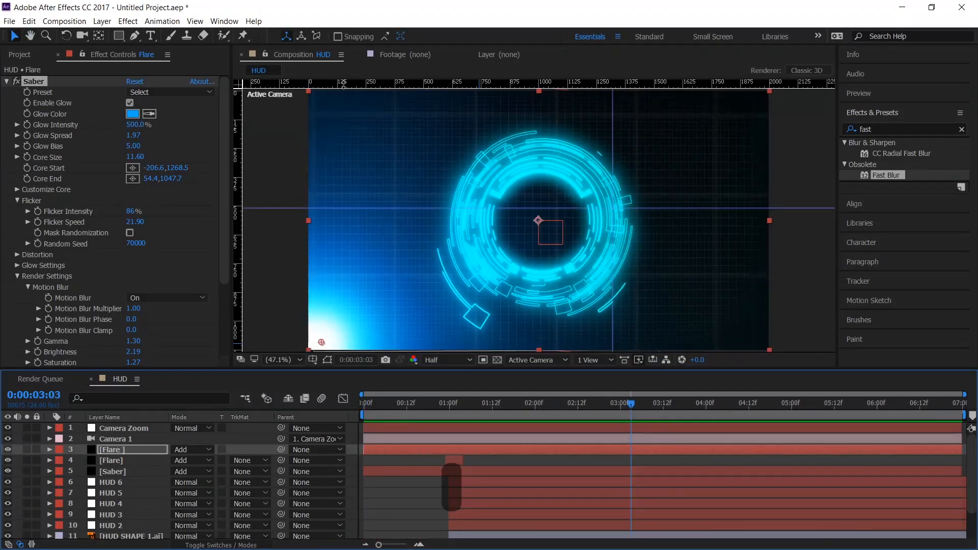
Import the 1367 x 1824 PNG logo image from the HUD project folder
click(16, 54)
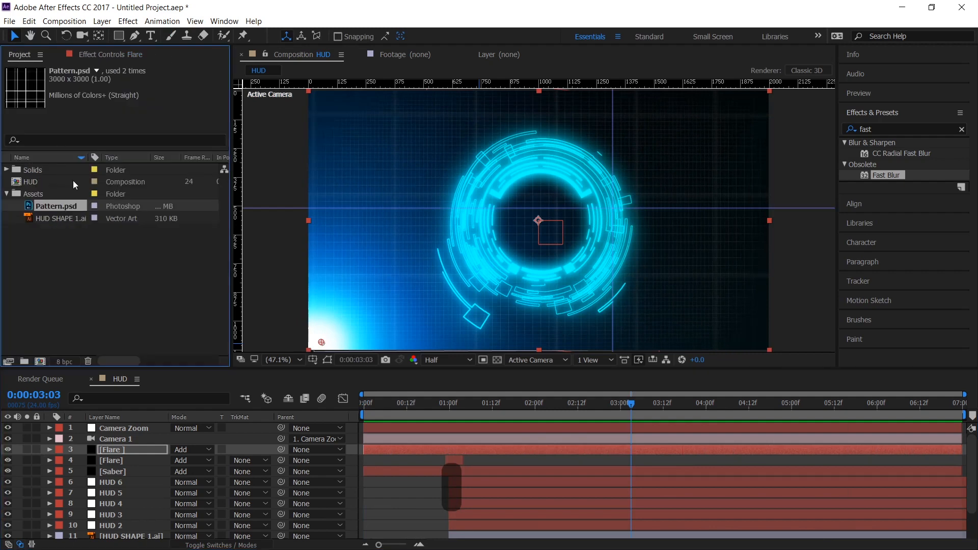
double_click(78, 283)
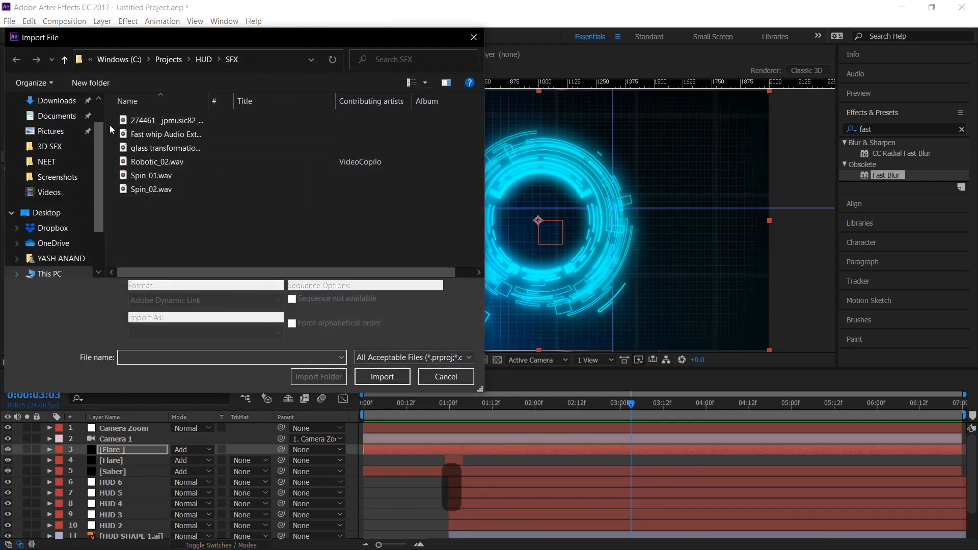
click(203, 59)
double_click(148, 189)
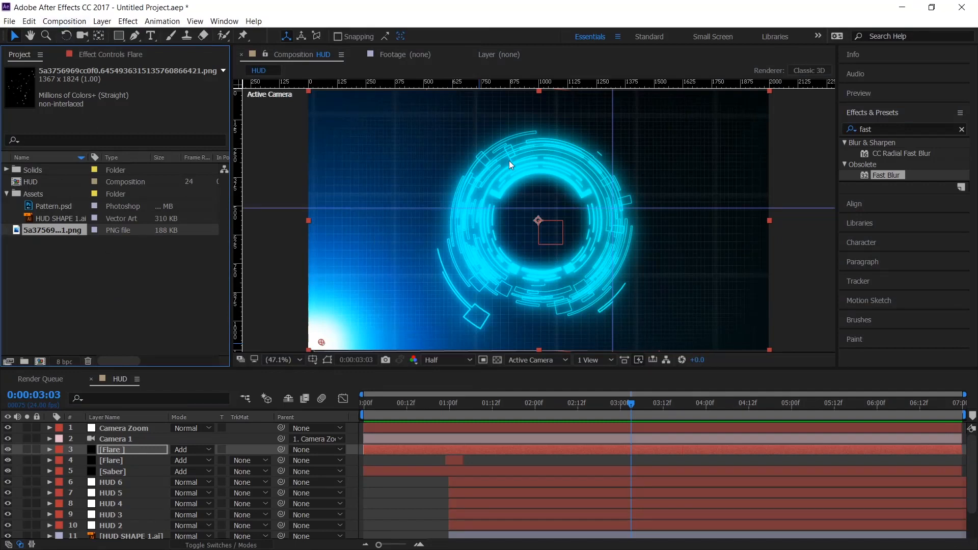
Create a new composition named Logo, 1000 px wide and 1000 px high
click(70, 23)
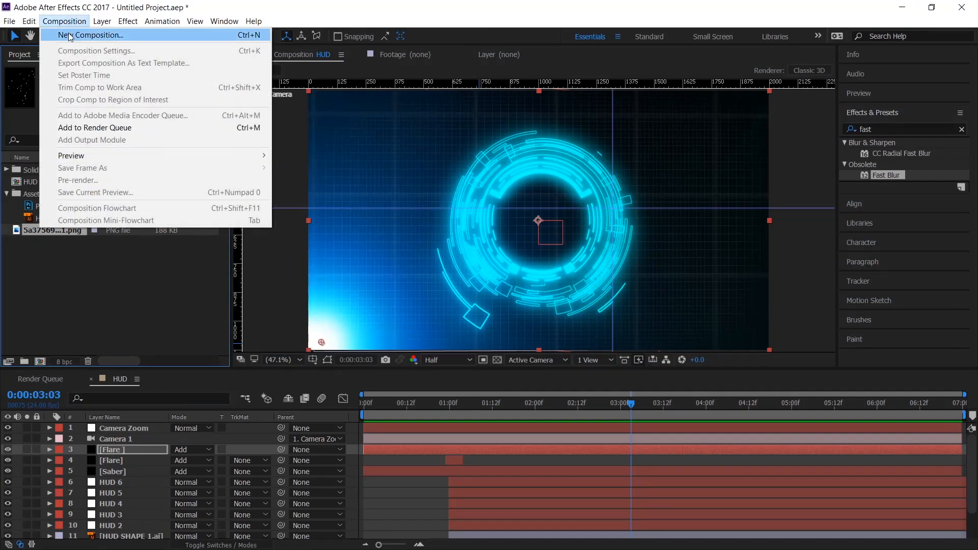
click(81, 35)
click(149, 233)
text(1000)
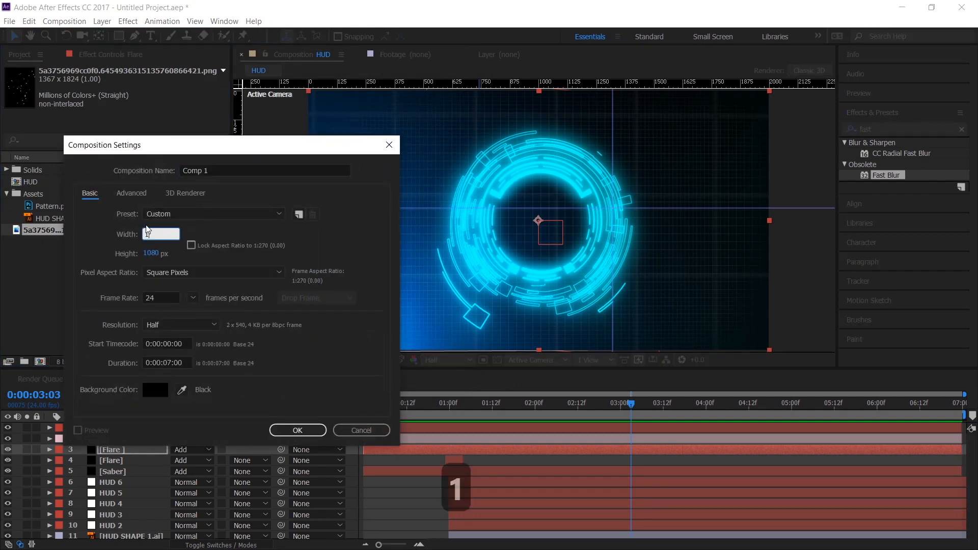
click(154, 253)
text(100)
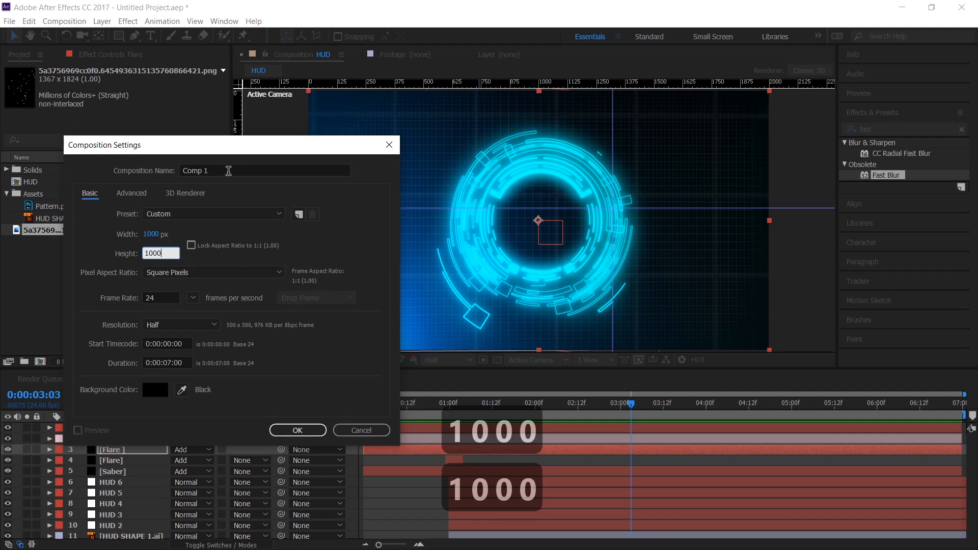
click(229, 171)
text(Logo)
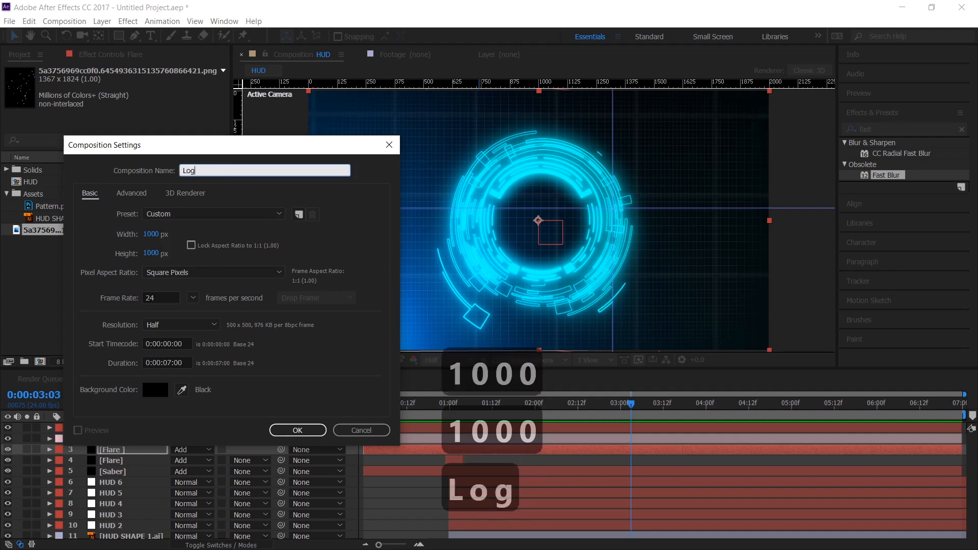
key(Return)
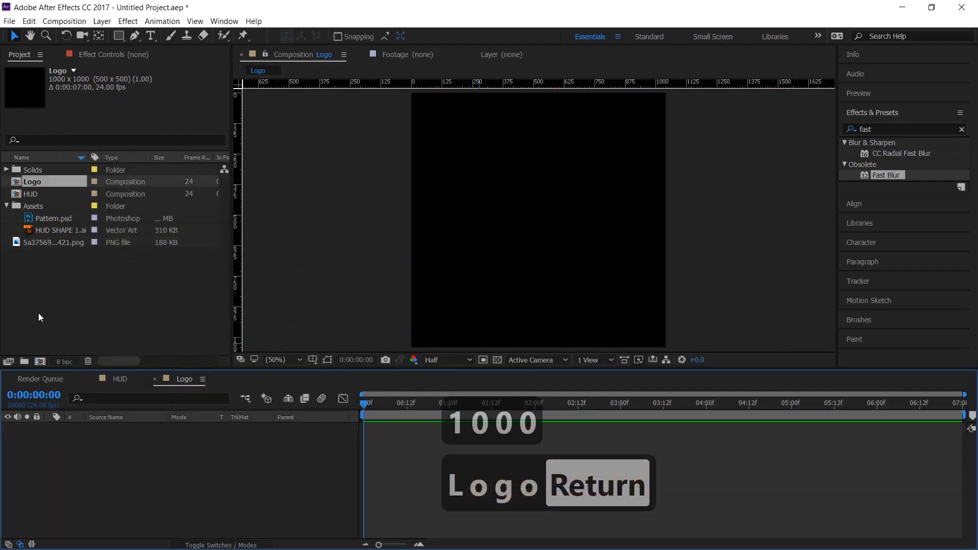
Add the imported PNG logo to the Logo composition and scale it to 47%
drag(48, 240, 164, 461)
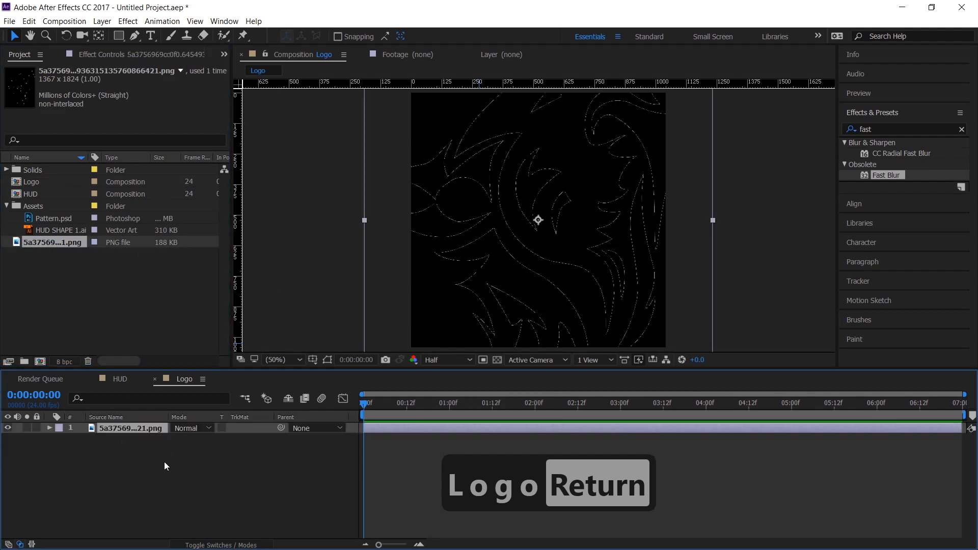
key(s)
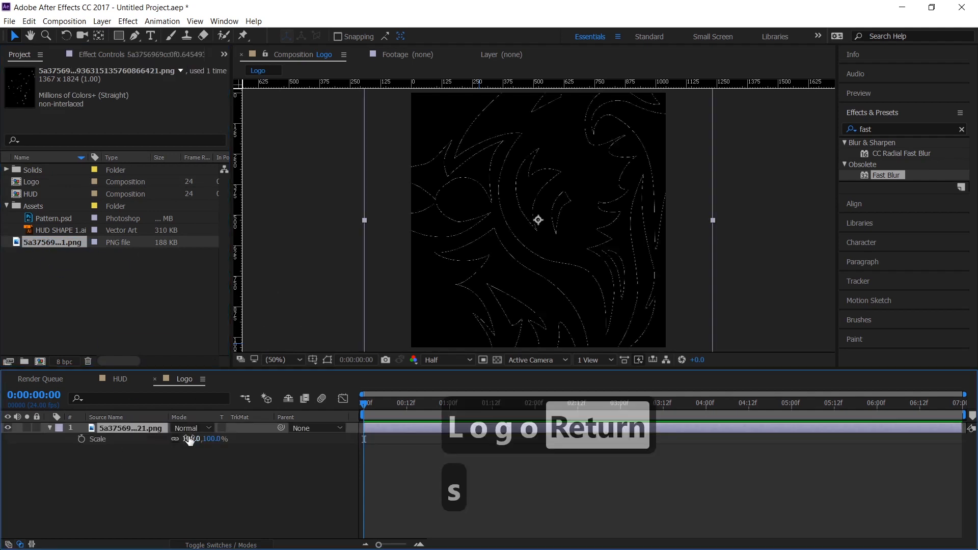
drag(190, 440, 150, 432)
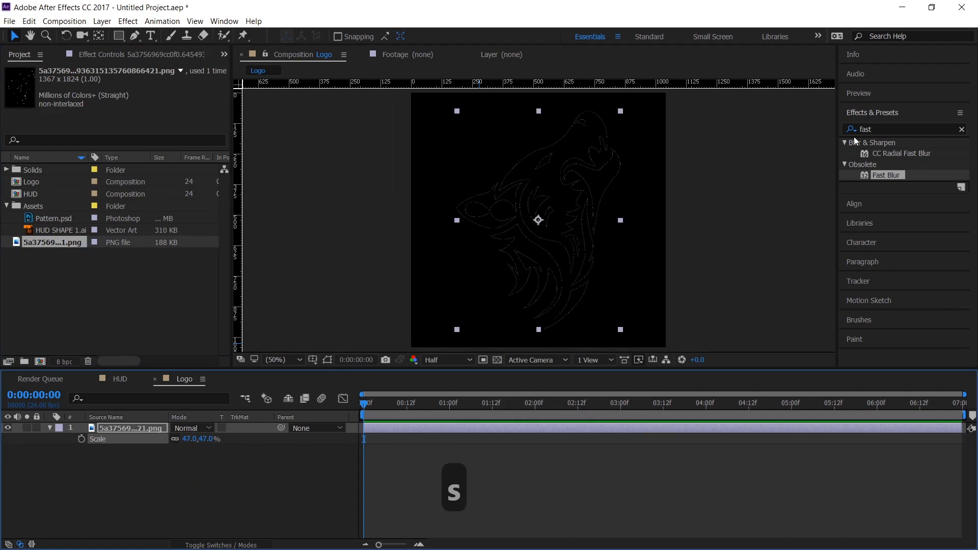
Apply the Tint effect to the PNG logo layer and swap its colors to make the wolf artwork white
double_click(875, 128)
text(ti)
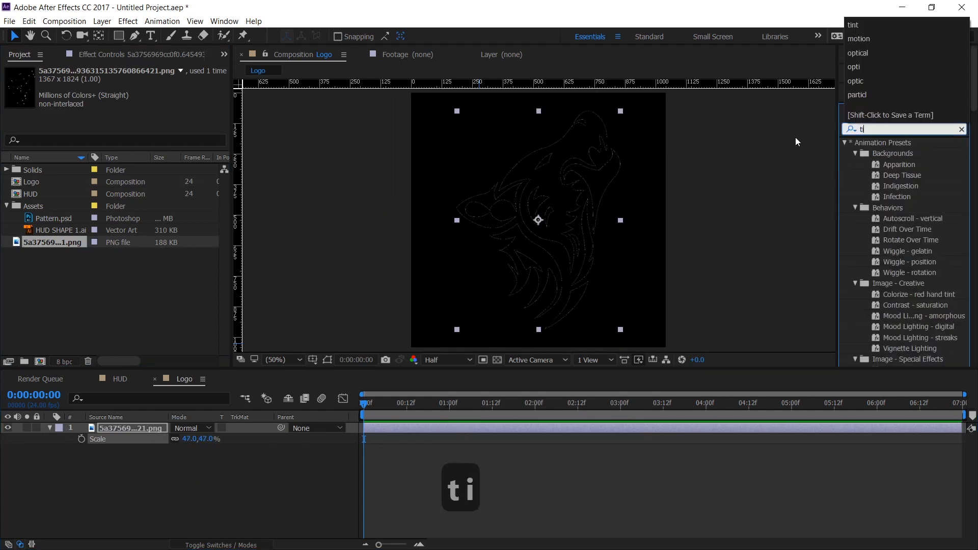
text(nt)
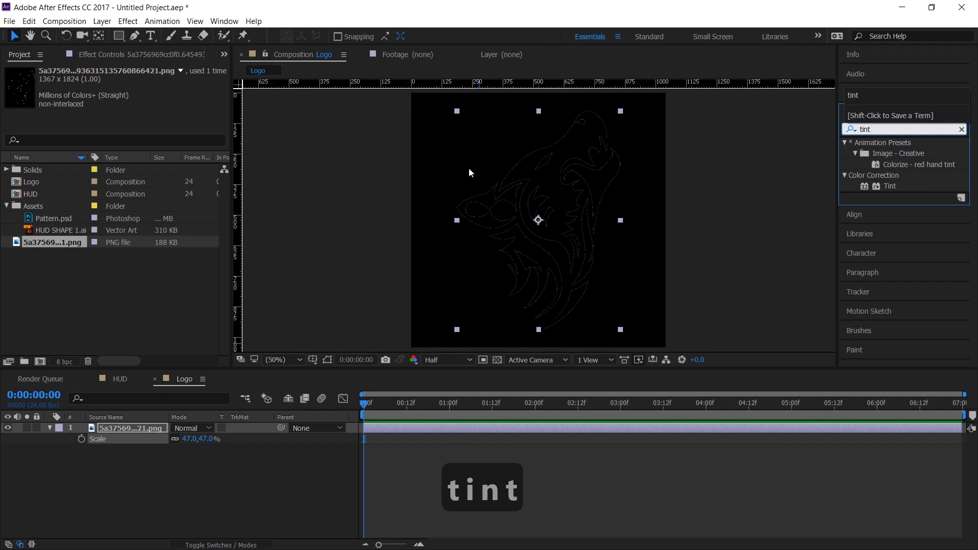
double_click(891, 186)
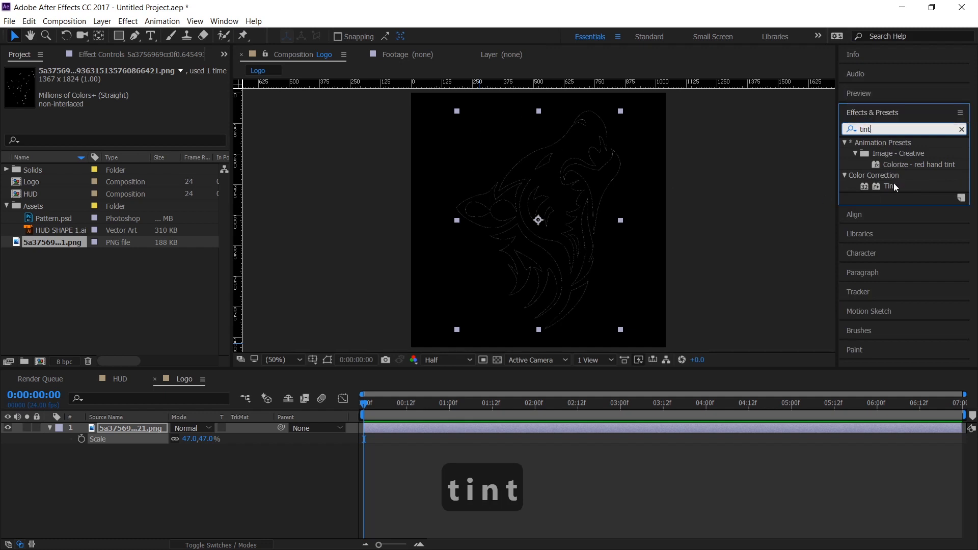
click(894, 186)
drag(250, 415, 153, 429)
click(148, 124)
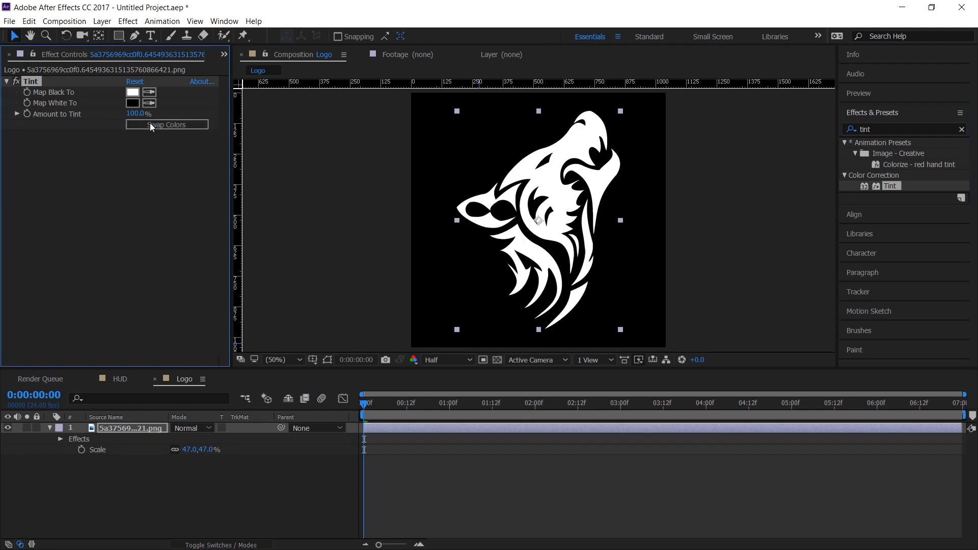
click(109, 486)
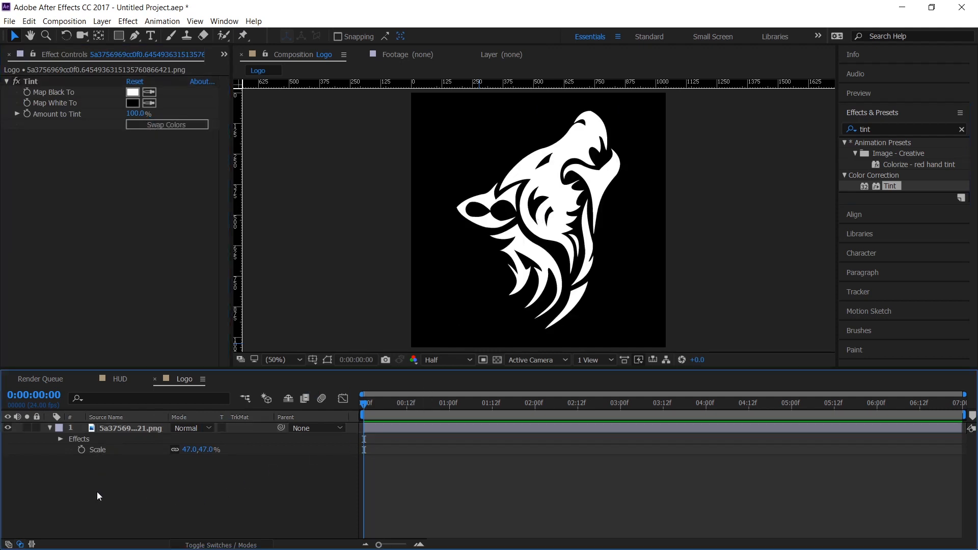
Pre-compose the PNG logo layer as Logo Holder, moving all attributes into the new composition
drag(97, 491, 168, 363)
key(ctrl+shift+c)
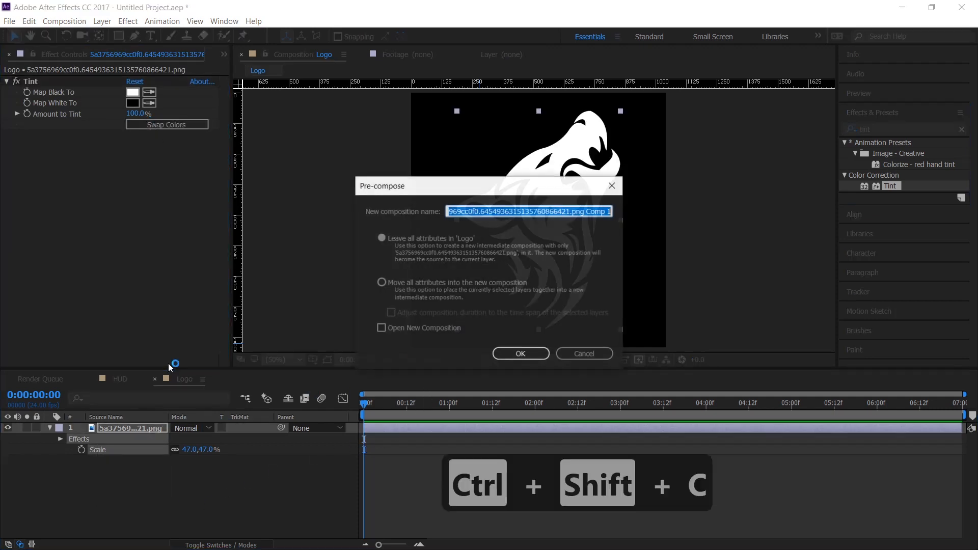
click(385, 282)
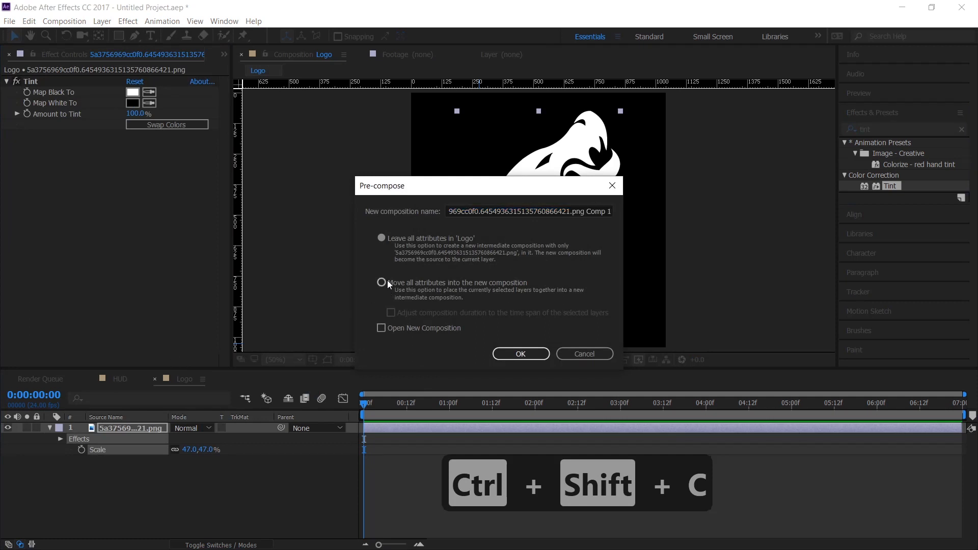
click(513, 214)
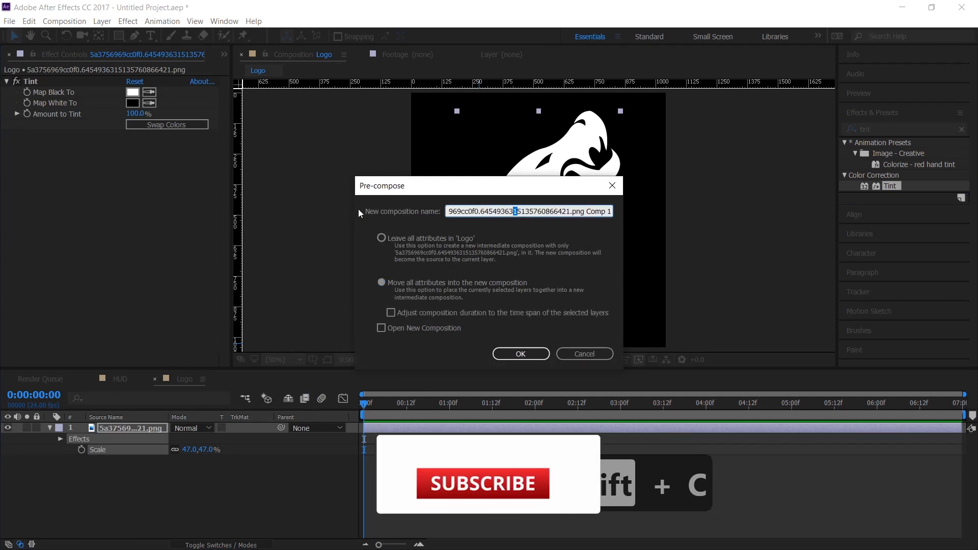
key(ctrl+a)
key(BackSpace)
text(L)
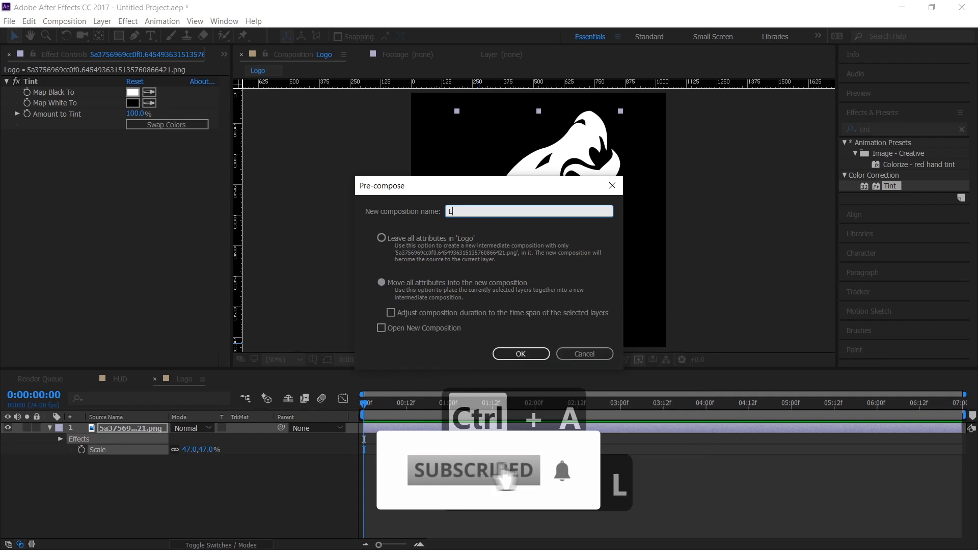
text(ogo Holder)
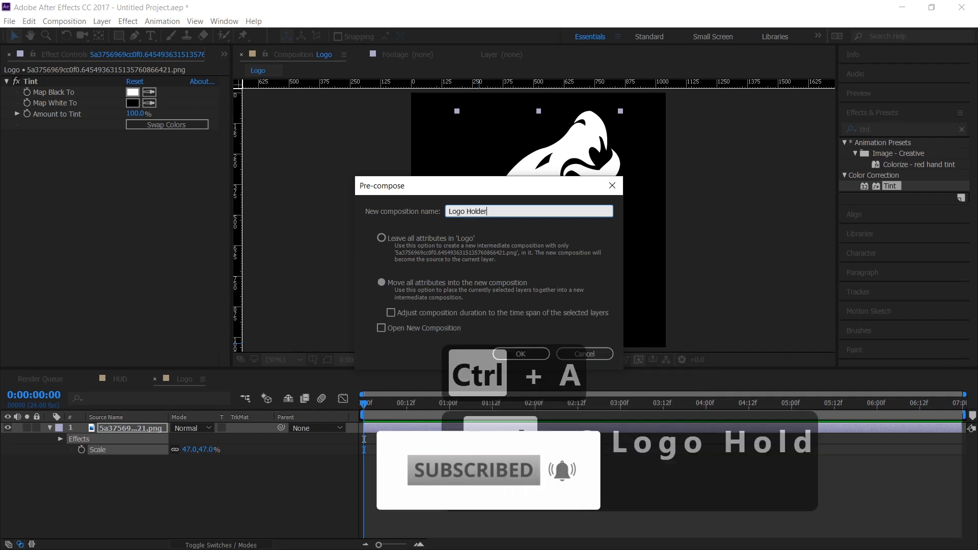
key(Return)
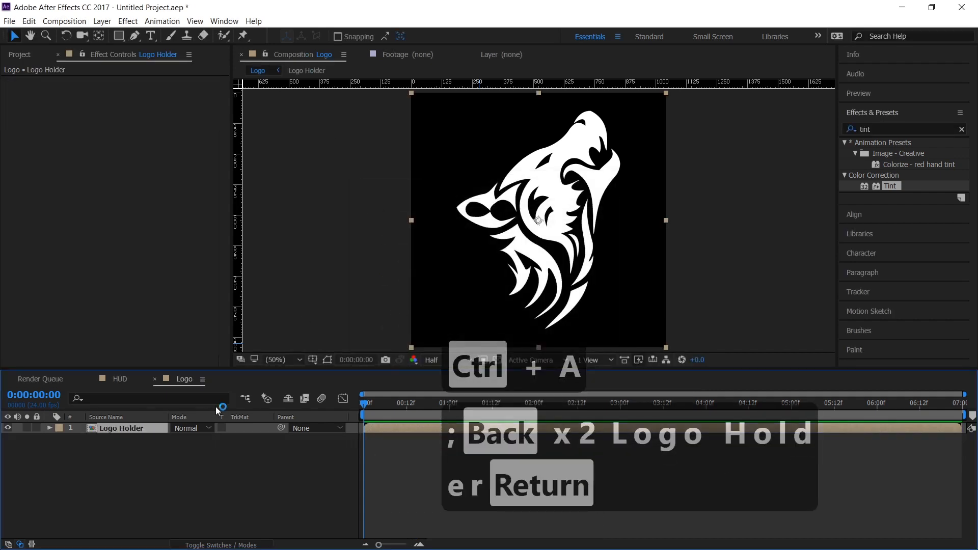
Create a black 1000 x 1000 px solid named Fractal in the Logo composition
right_click(229, 470)
mouse_move(259, 364)
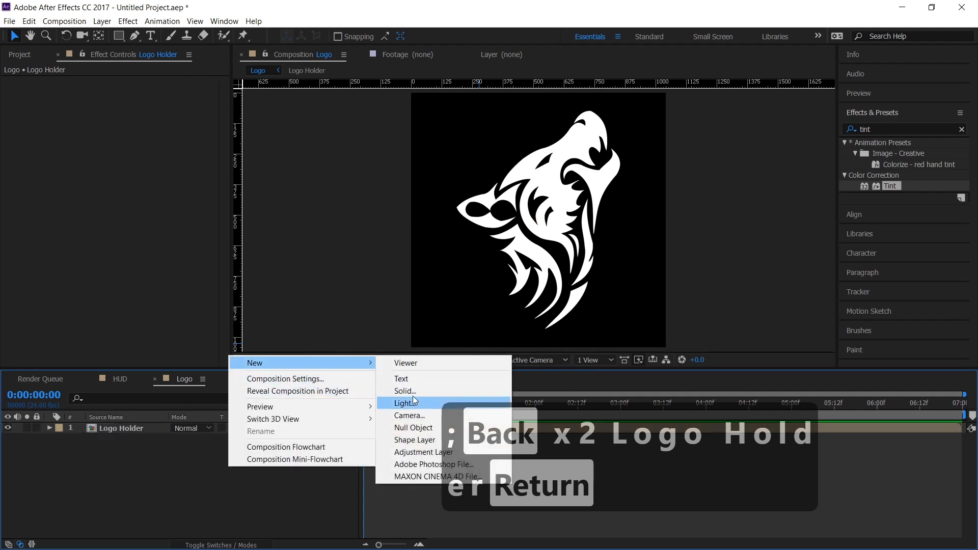
click(411, 392)
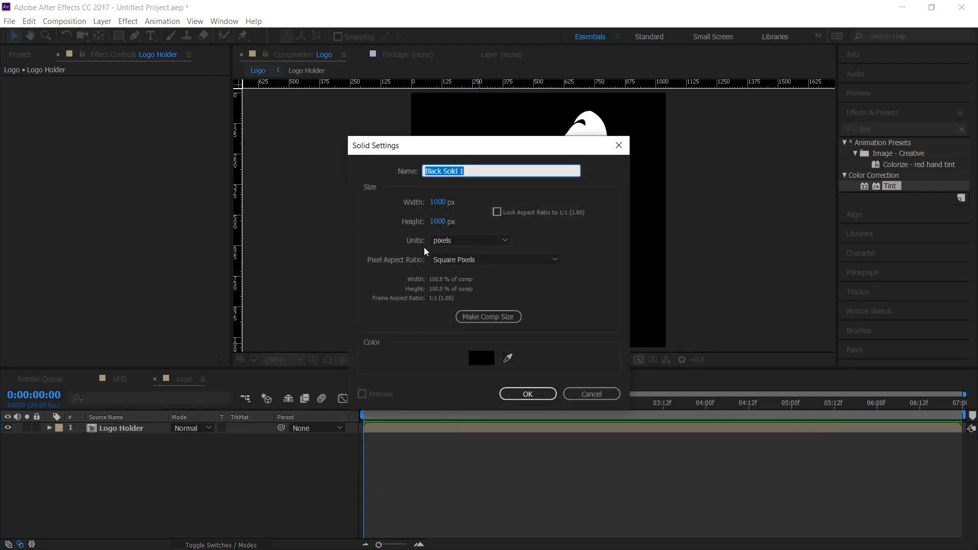
text(Frac)
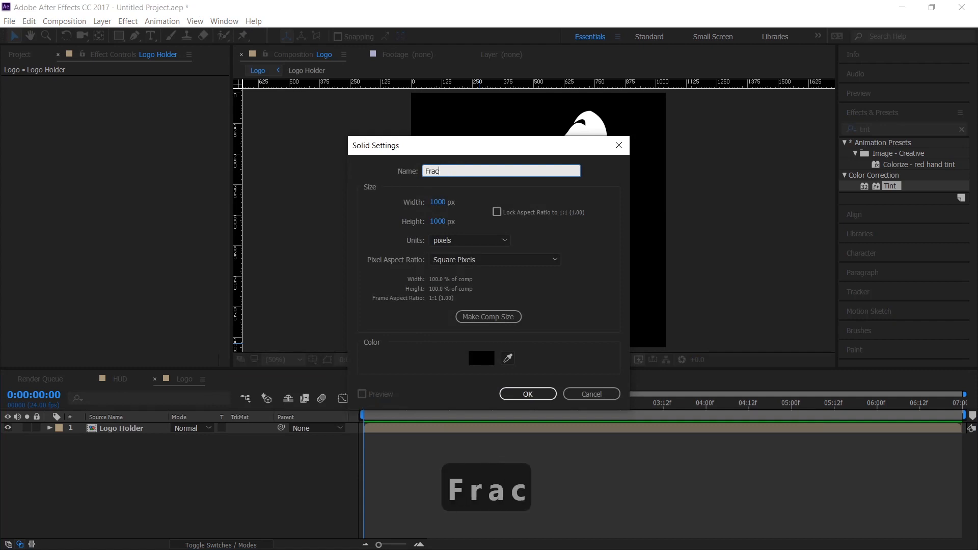
text(tal)
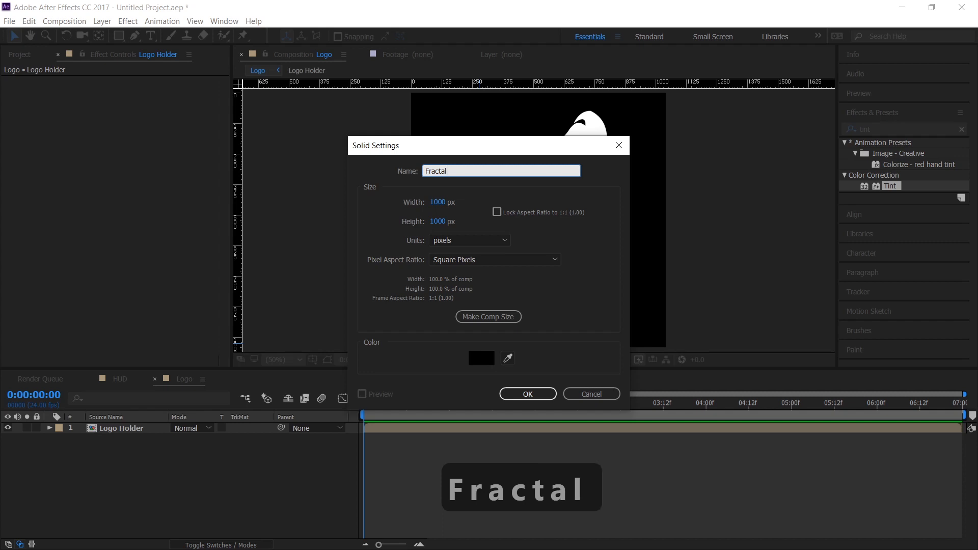
key(Return)
Apply Fractal Noise to the Fractal solid, with Noise Type Block and Fractal Type Max
click(924, 128)
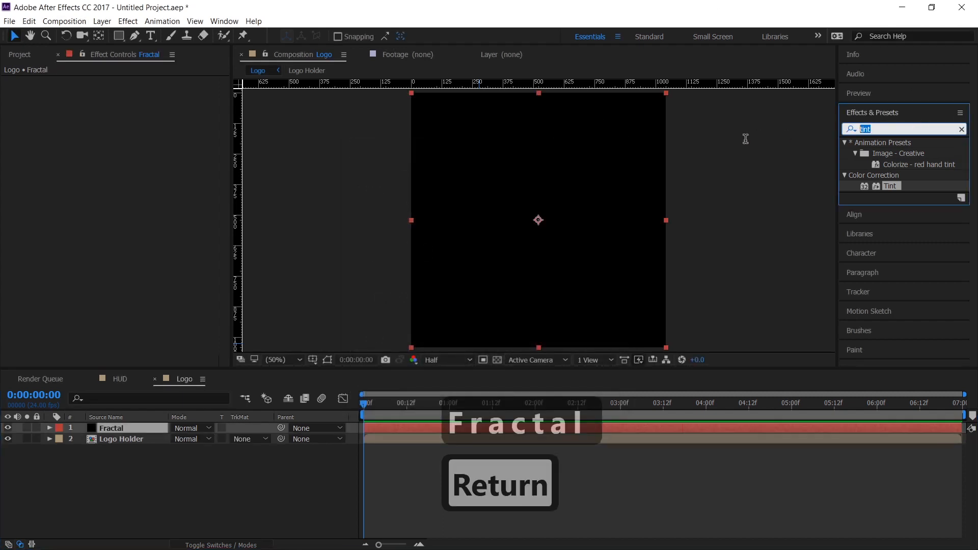
text(fractal)
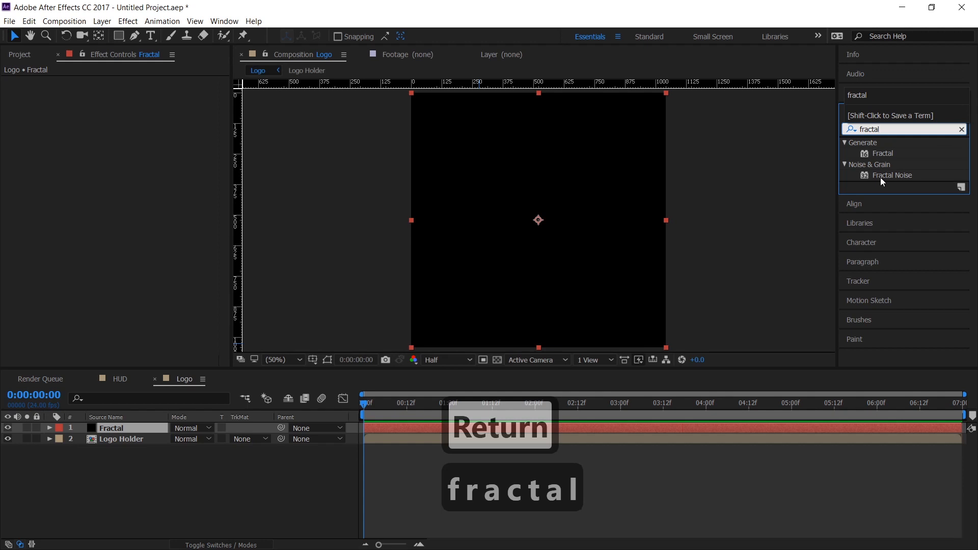
double_click(881, 176)
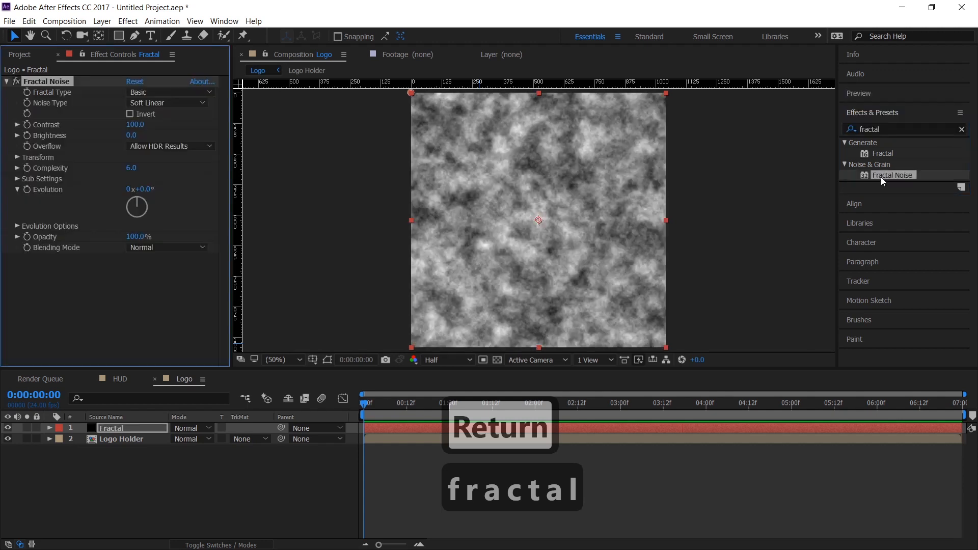
click(174, 102)
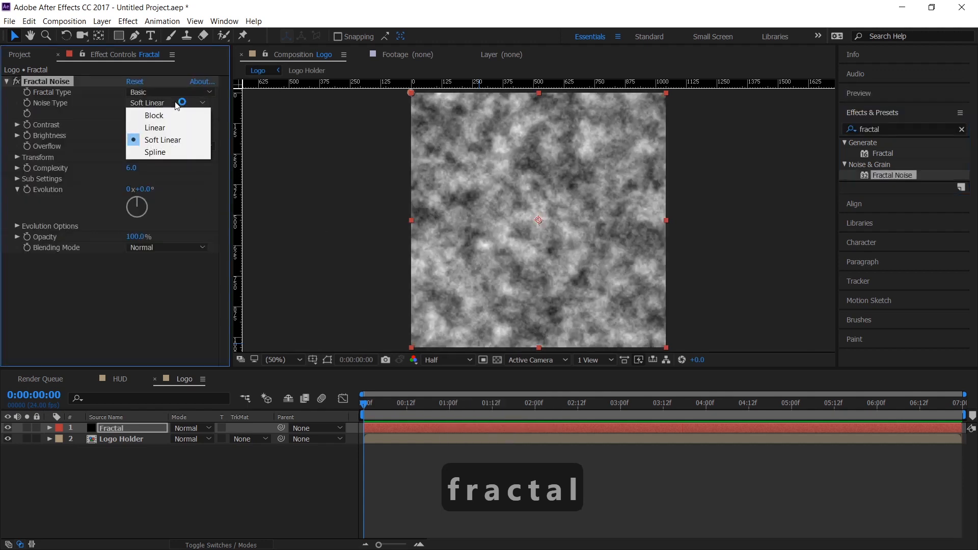
click(175, 115)
click(158, 93)
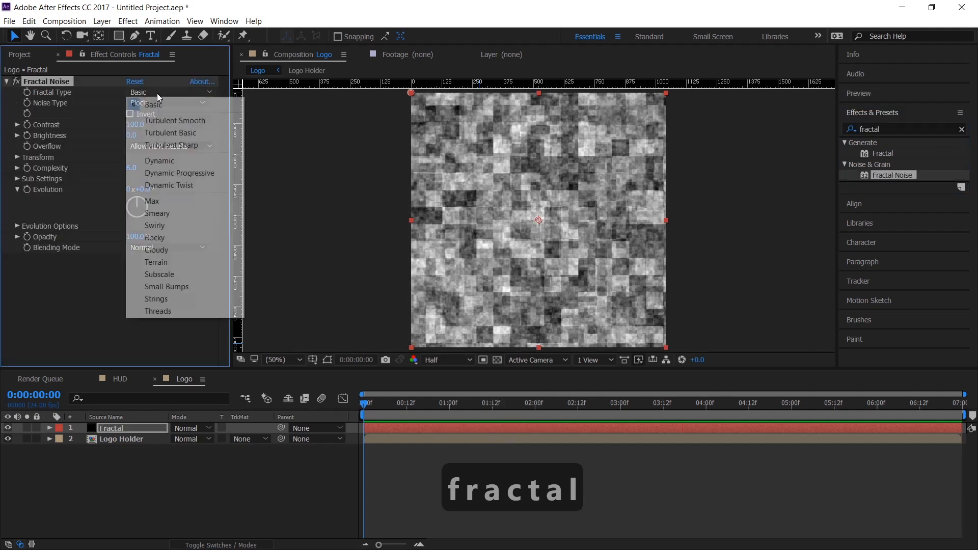
click(184, 201)
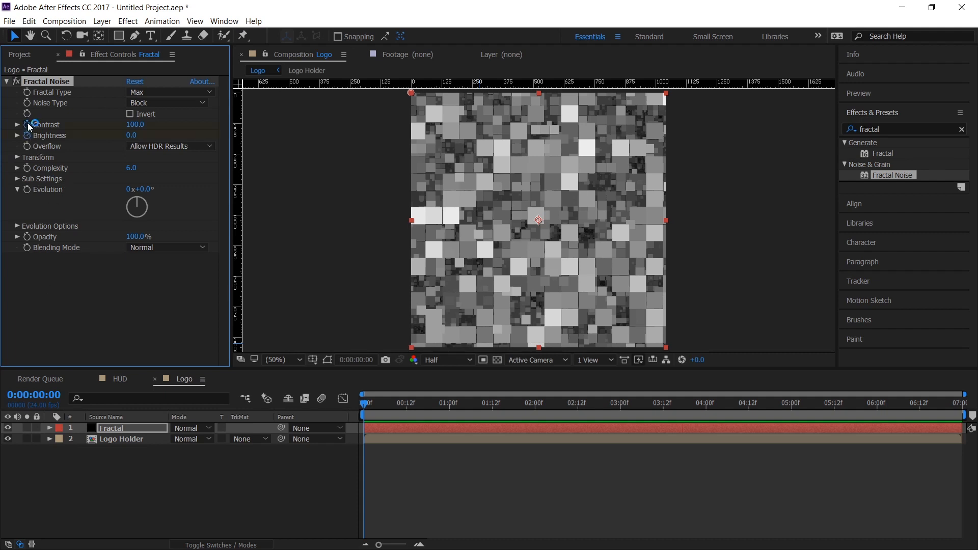
Set Fractal Noise Complexity to 10.5 and keyframe Contrast at 343 and Brightness at -151 at the composition start
key(ctrl+z)
drag(133, 169, 209, 161)
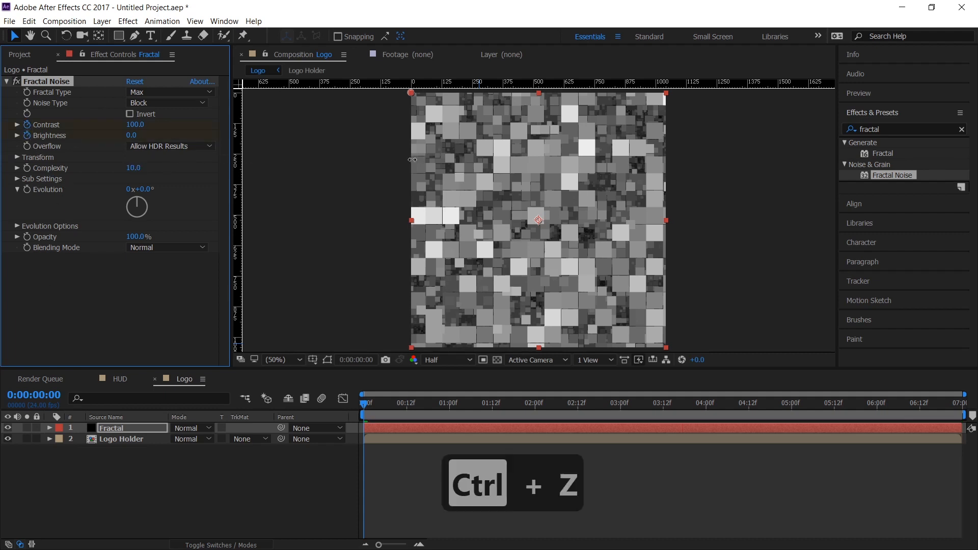
drag(412, 160, 239, 134)
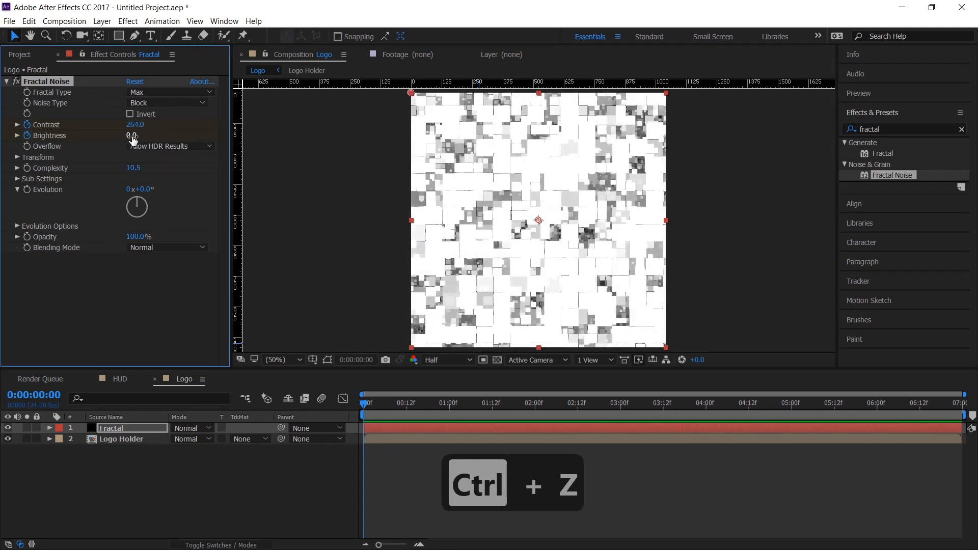
drag(133, 140, 58, 145)
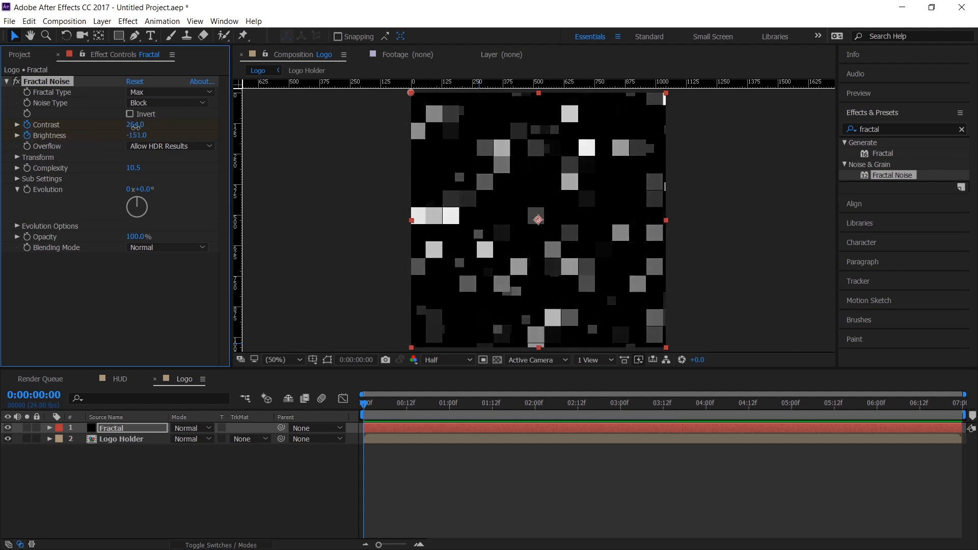
drag(135, 128, 181, 129)
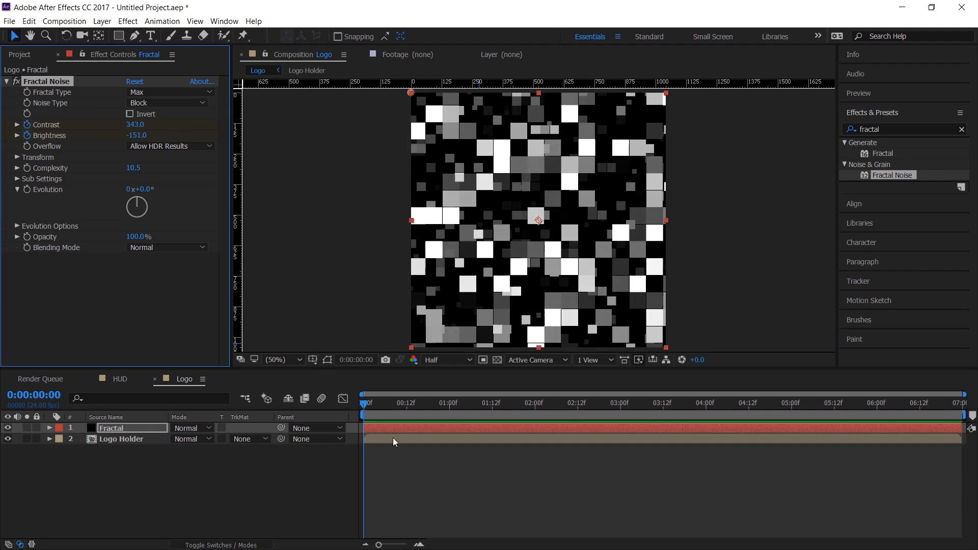
Keyframe the Fractal Noise Brightness at 378 at 0:00:02:10
drag(442, 407, 571, 411)
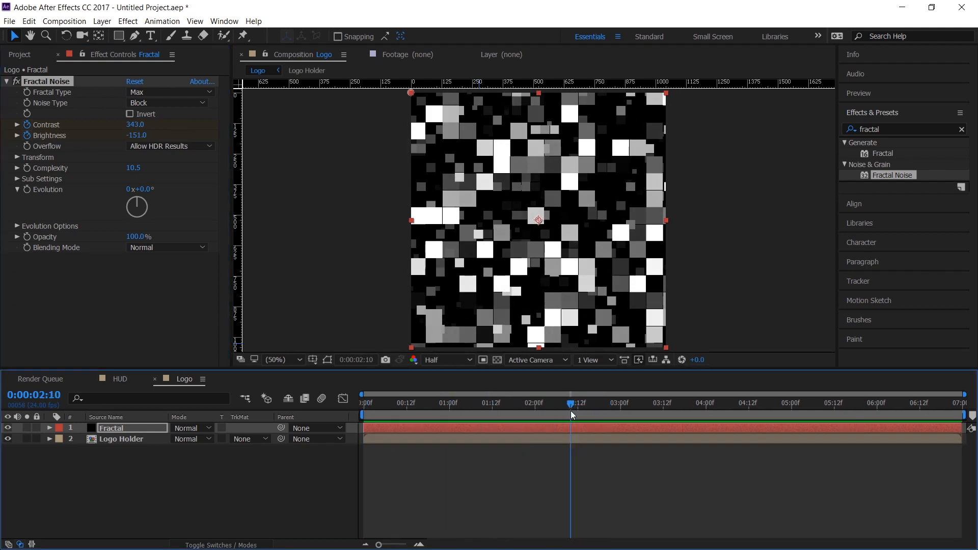
drag(135, 135, 213, 138)
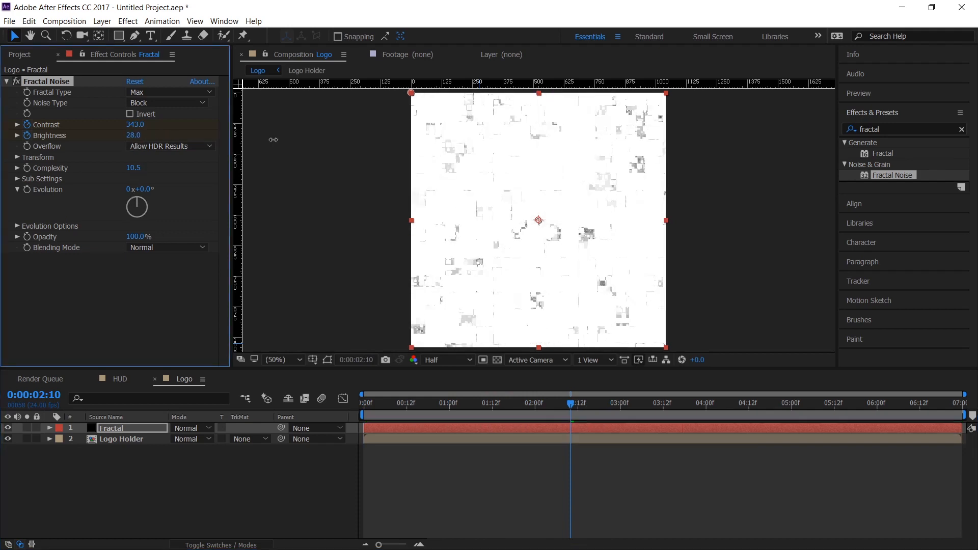
Preview the Logo composition from the start to check the animated block noise reveal
drag(436, 411, 197, 441)
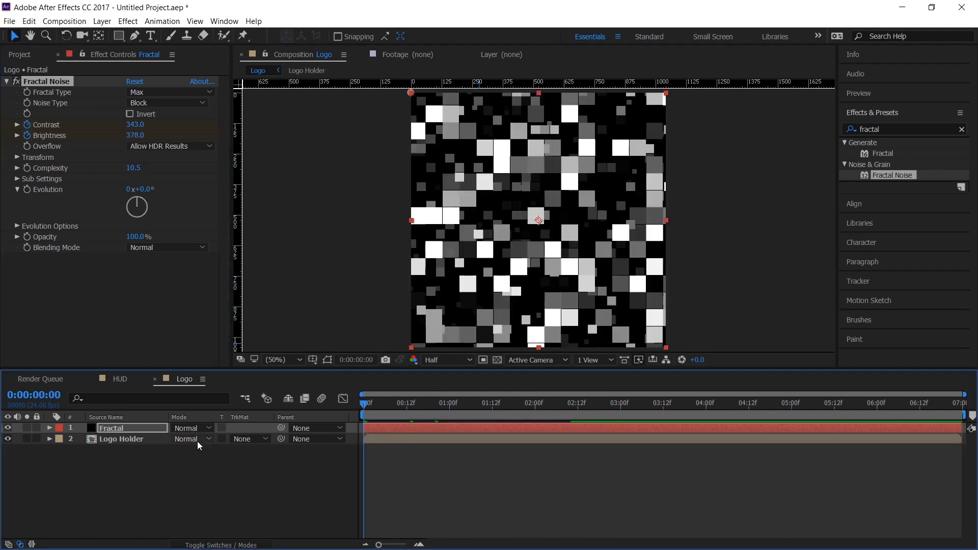
key(space)
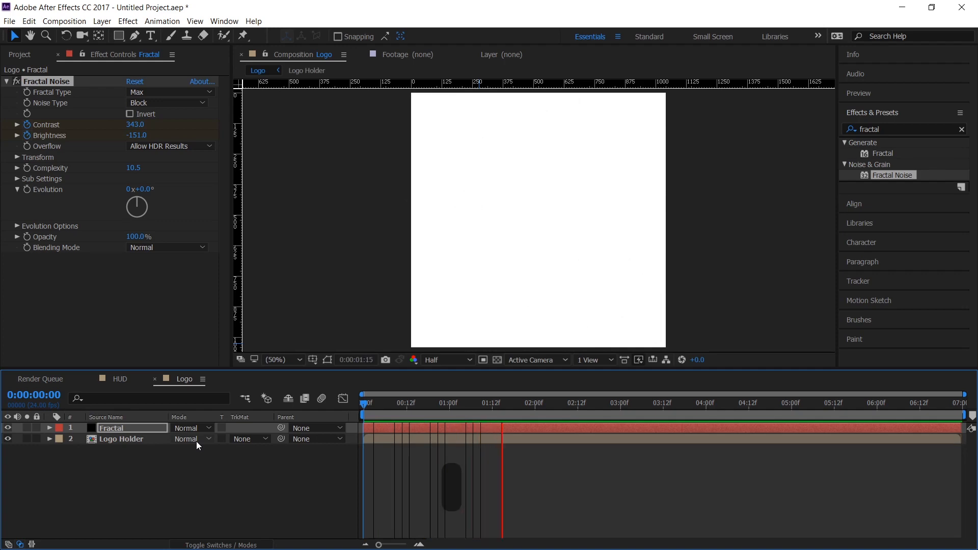
key(space)
drag(408, 404, 261, 432)
key(space)
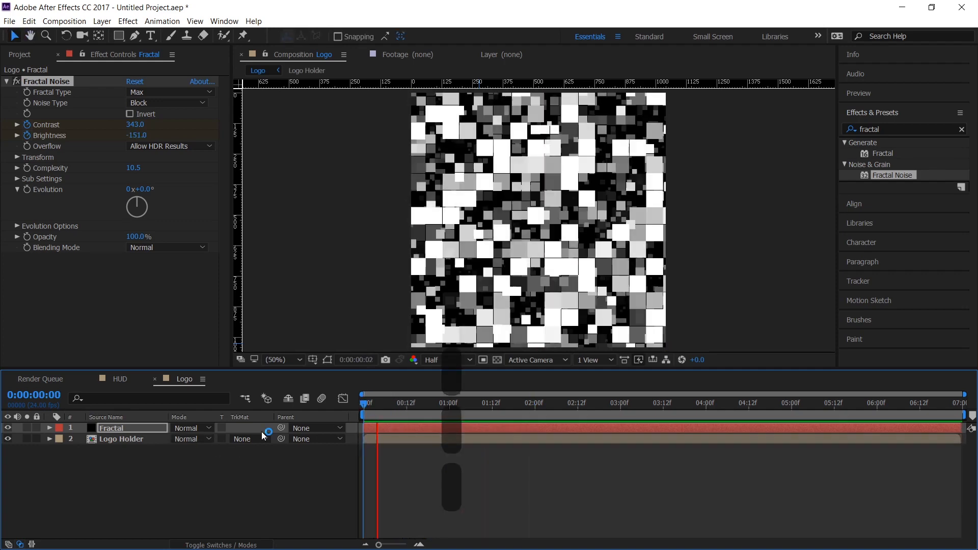
drag(403, 405, 262, 436)
key(space)
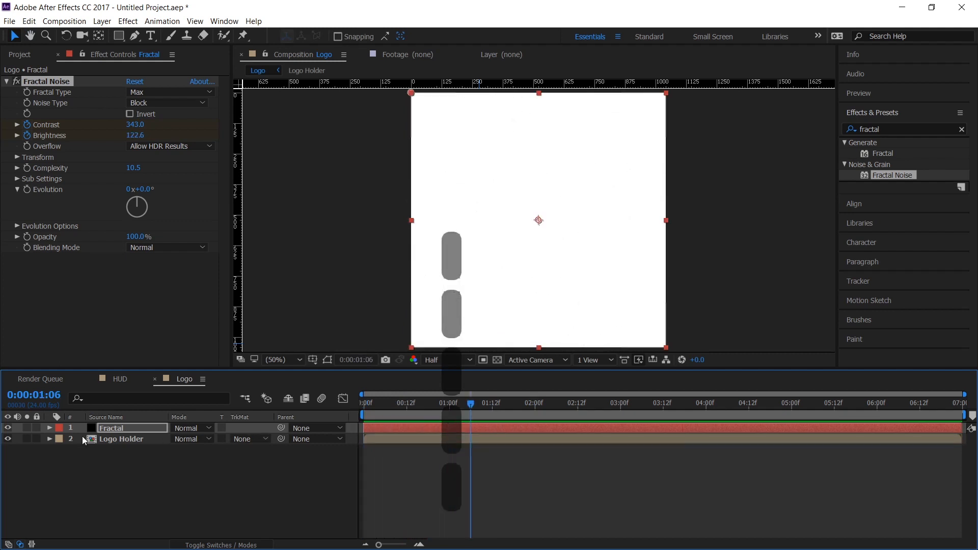
Move the Fractal layer below the Logo Holder layer
drag(121, 433, 136, 484)
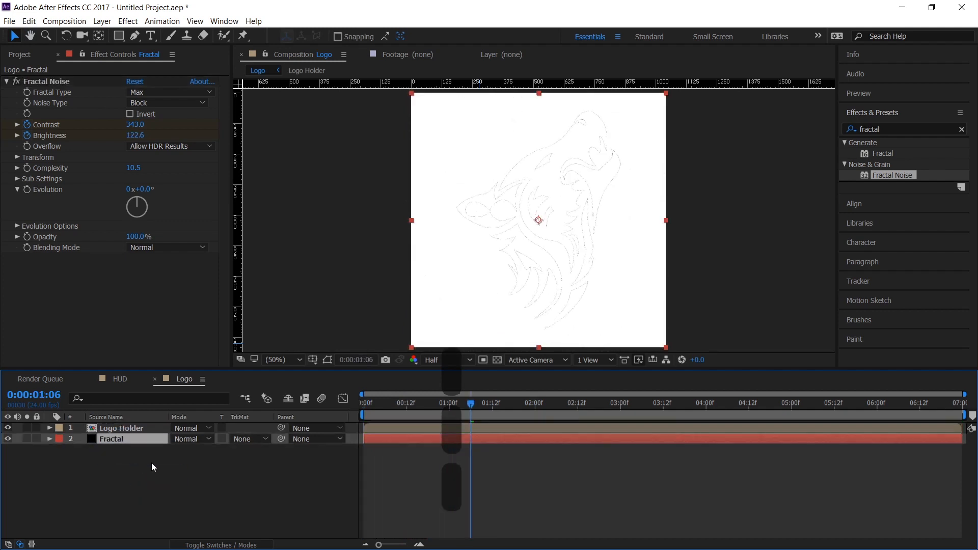
Set the Fractal layer's track matte to Alpha Matte "Logo Holder" and preview the Logo composition
click(252, 441)
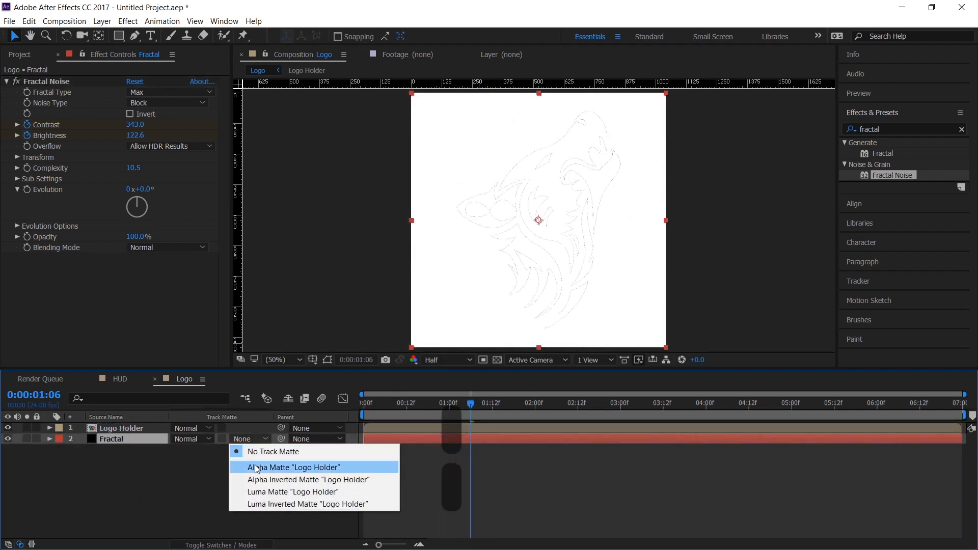
click(256, 468)
key(space)
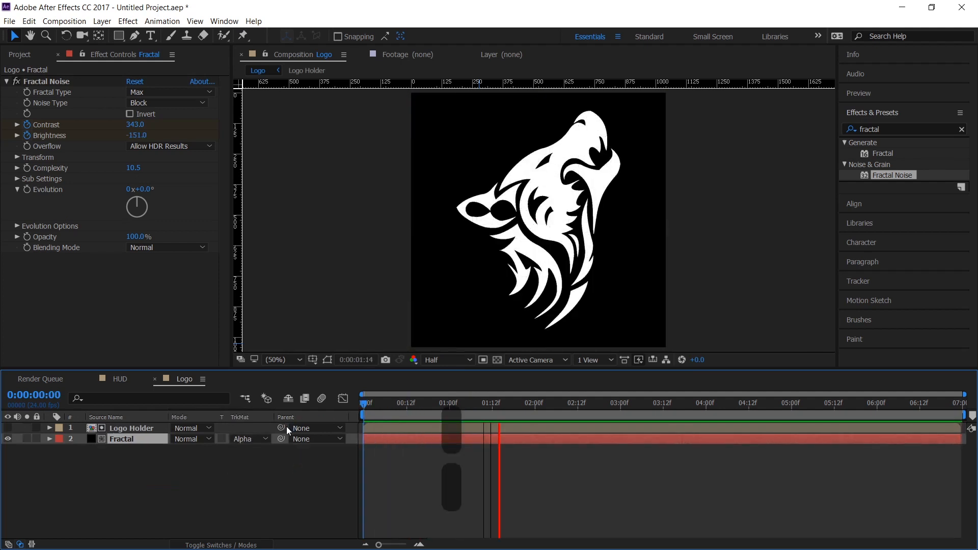
key(space)
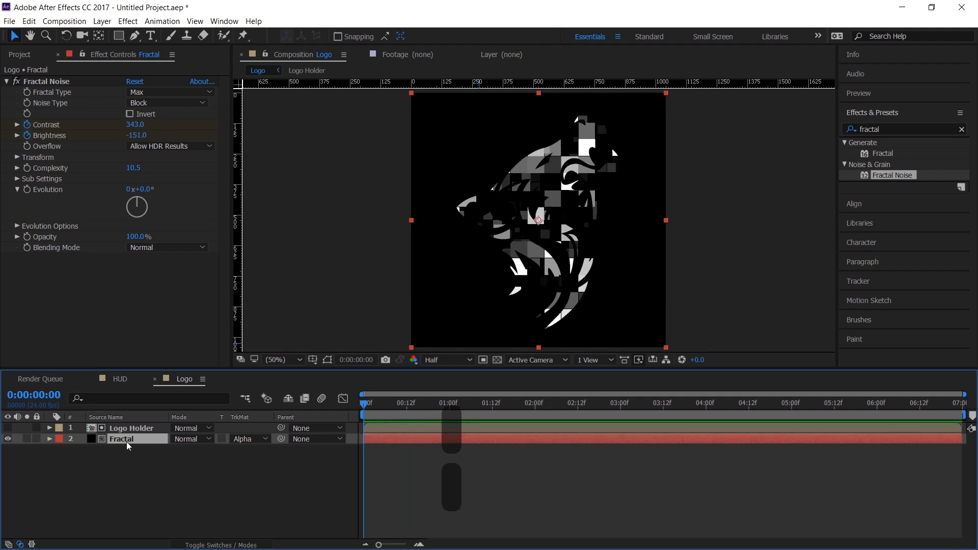
Set the Fractal Noise Brightness keyframe at the composition start to -399 and play the result
drag(138, 136, 39, 150)
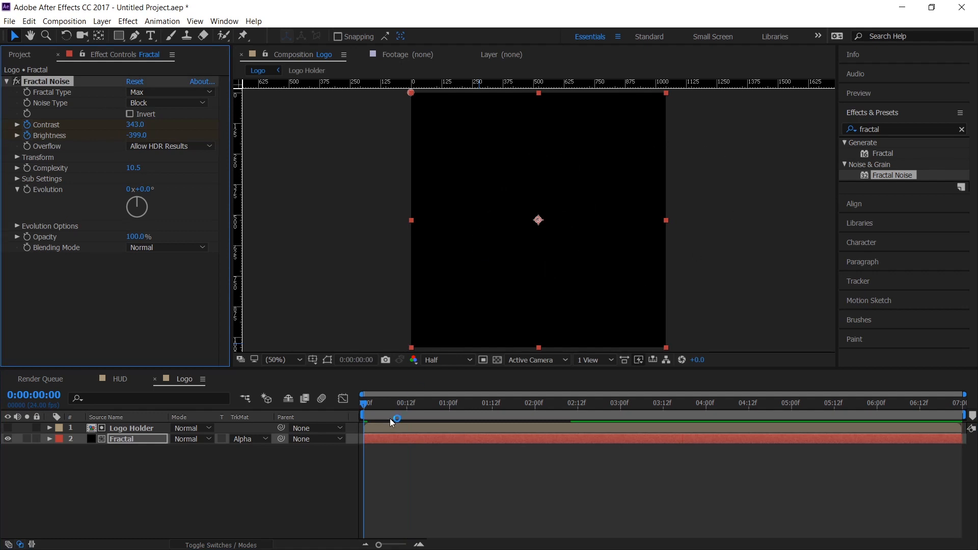
key(space)
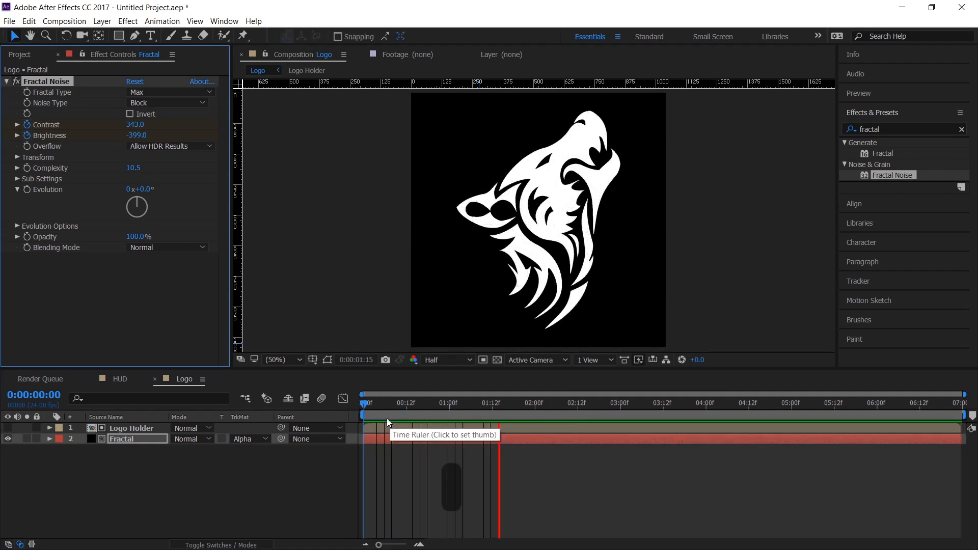
key(space)
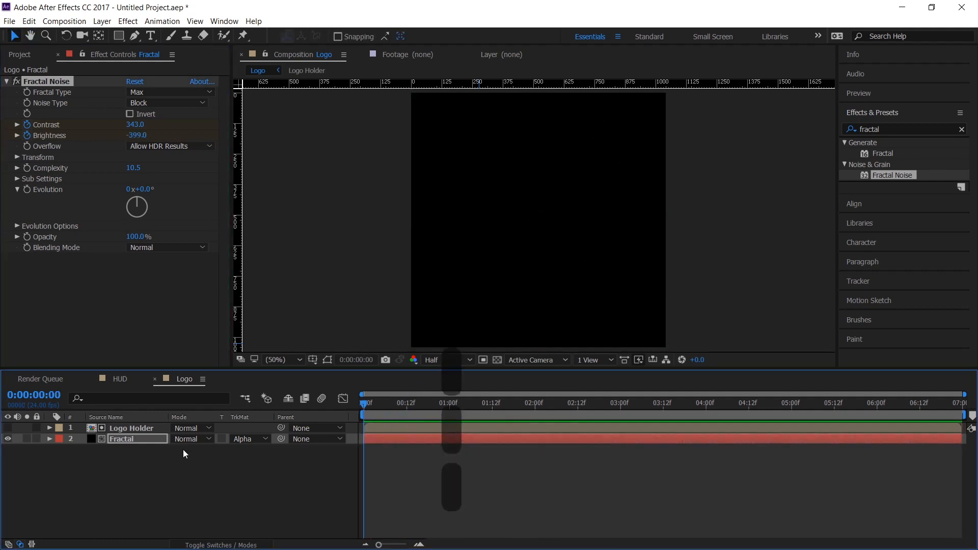
Preview the block-noise logo reveal repeatedly in the Logo composition to check its timing
key(space)
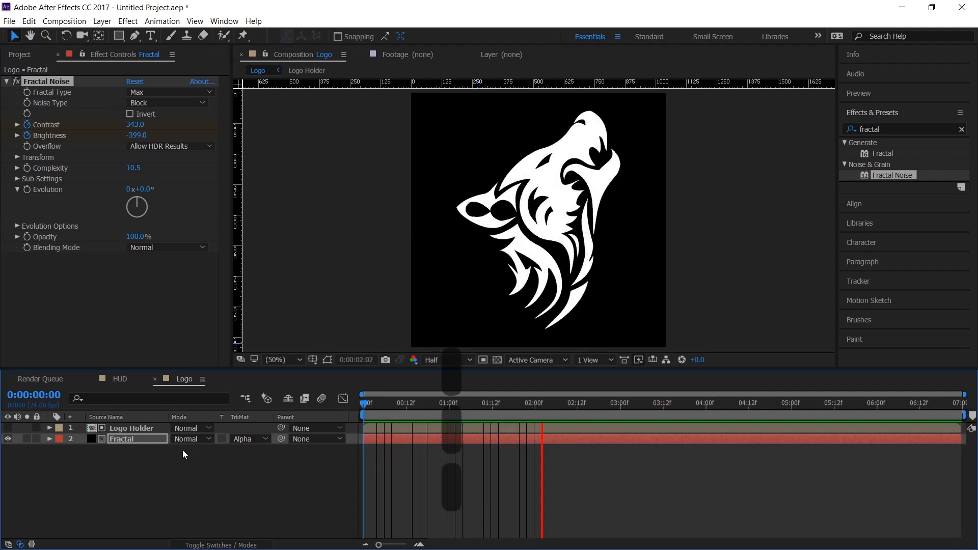
key(space)
key(space)
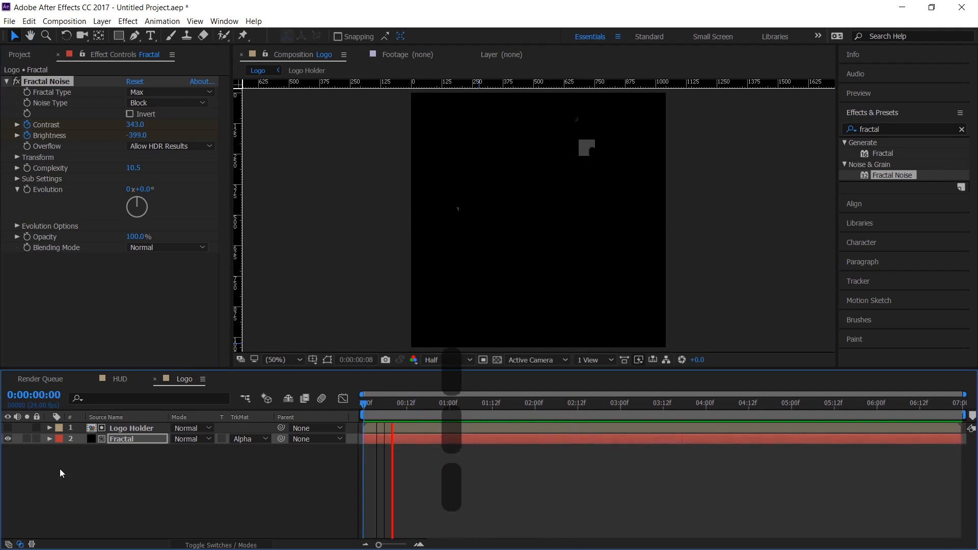
key(space)
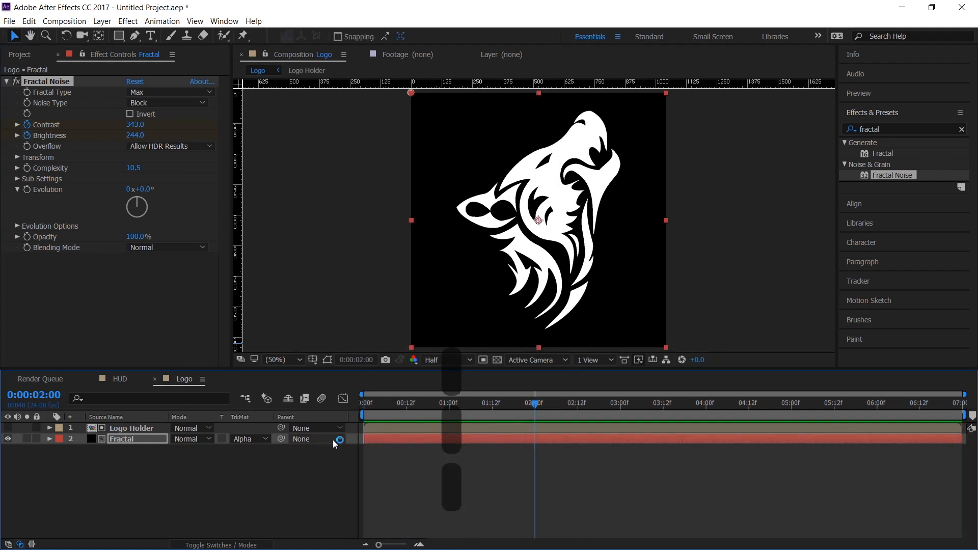
drag(407, 407, 189, 435)
key(space)
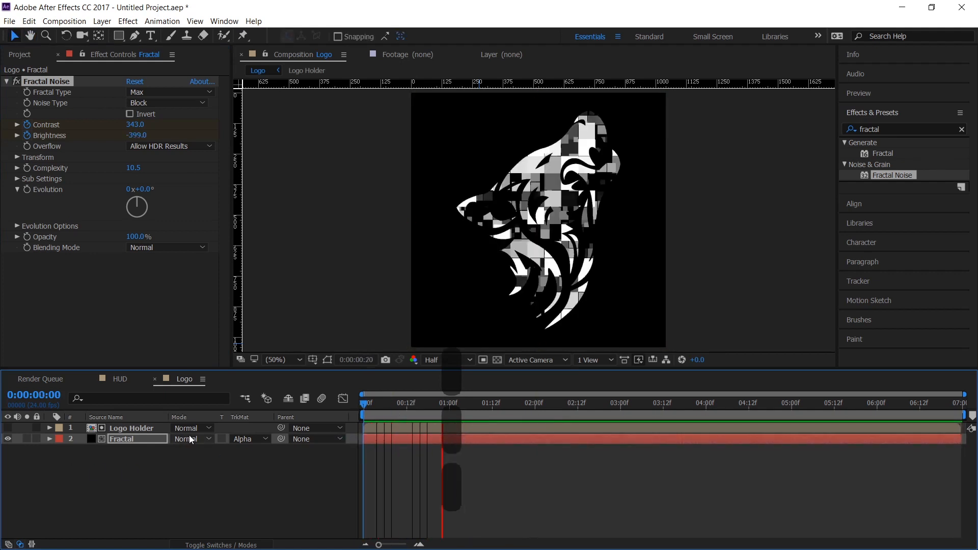
key(space)
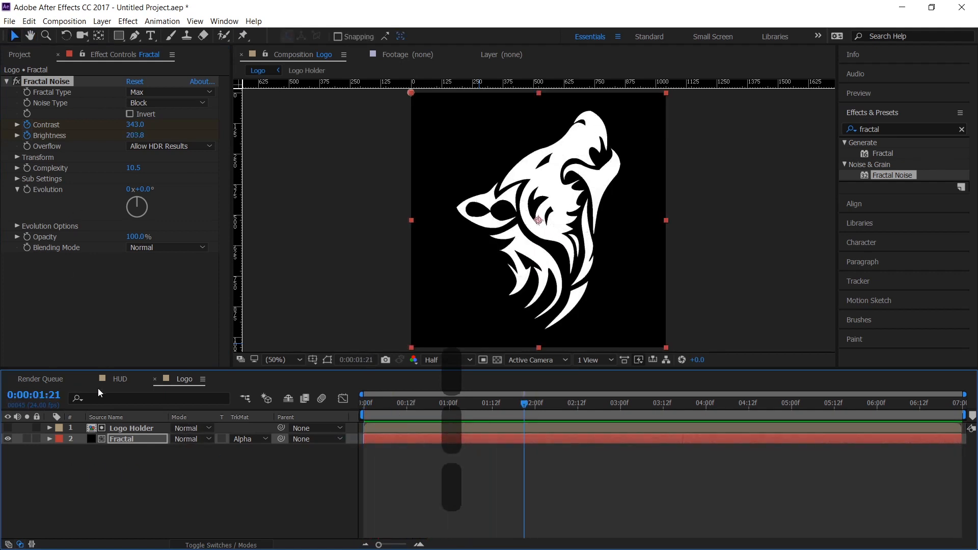
Add the Logo composition to the HUD composition as a layer directly below the Saber layer
click(120, 379)
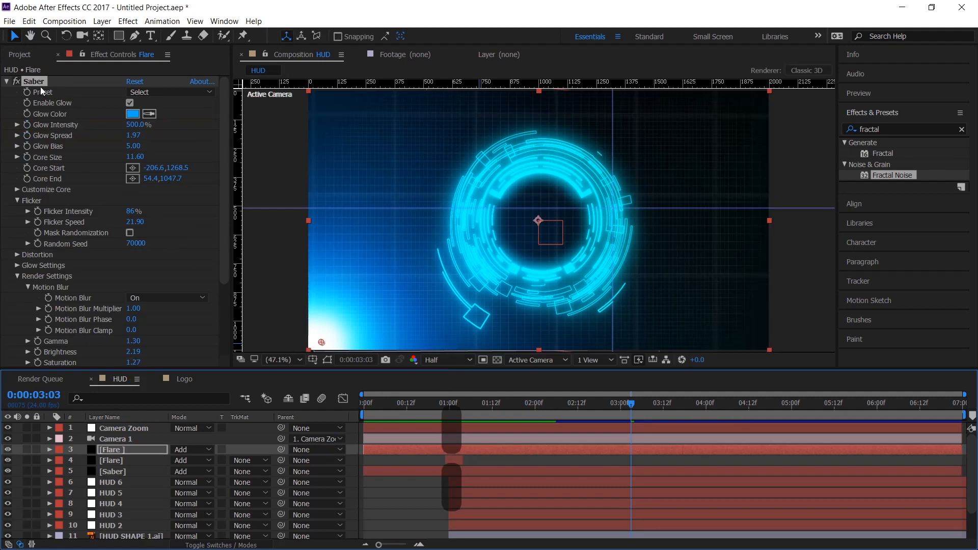
click(20, 54)
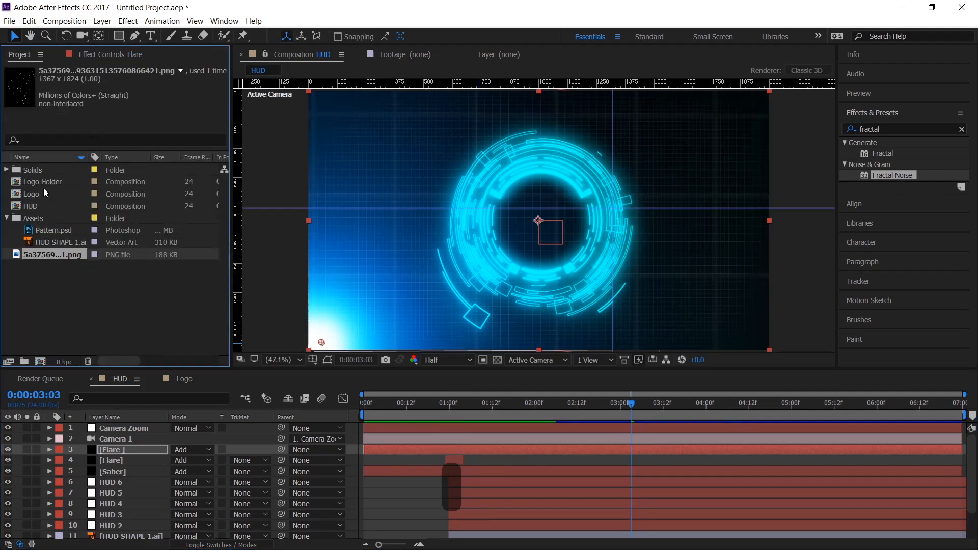
drag(32, 195, 124, 475)
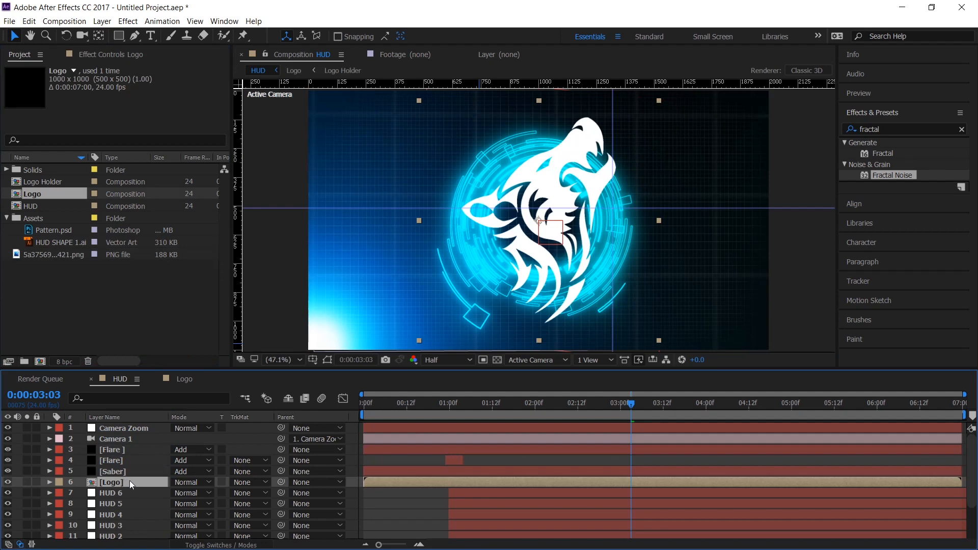
Scale the Logo layer to 35% so it fits inside the inner HUD ring
key(s)
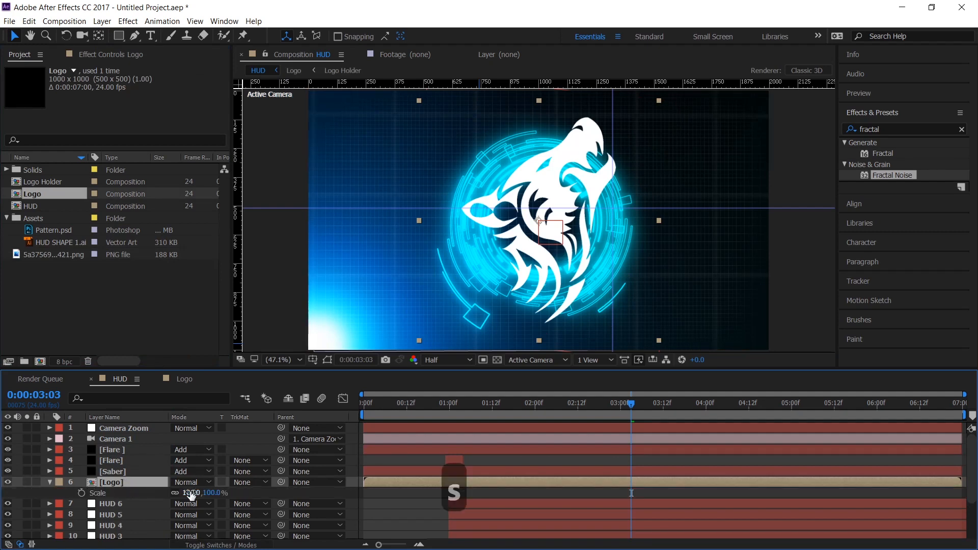
drag(192, 494, 302, 497)
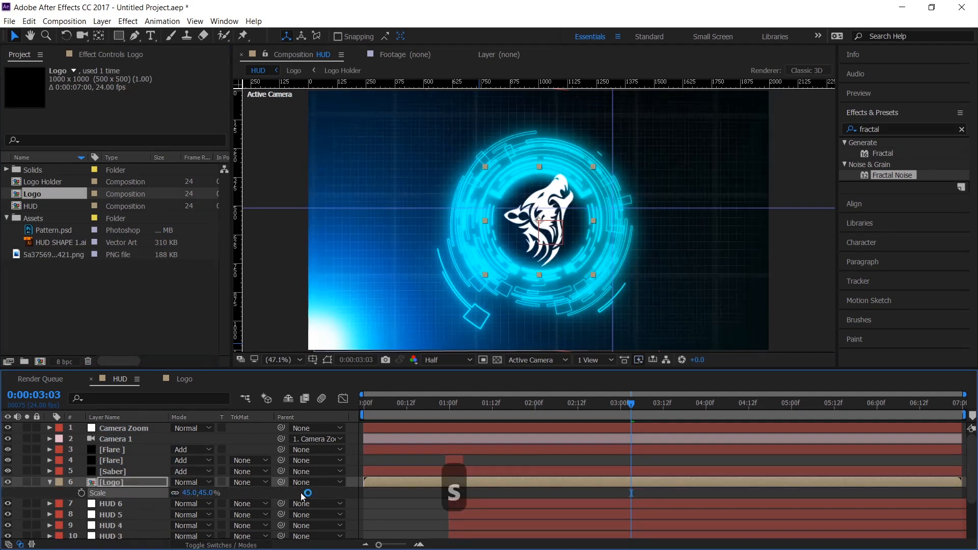
key(space)
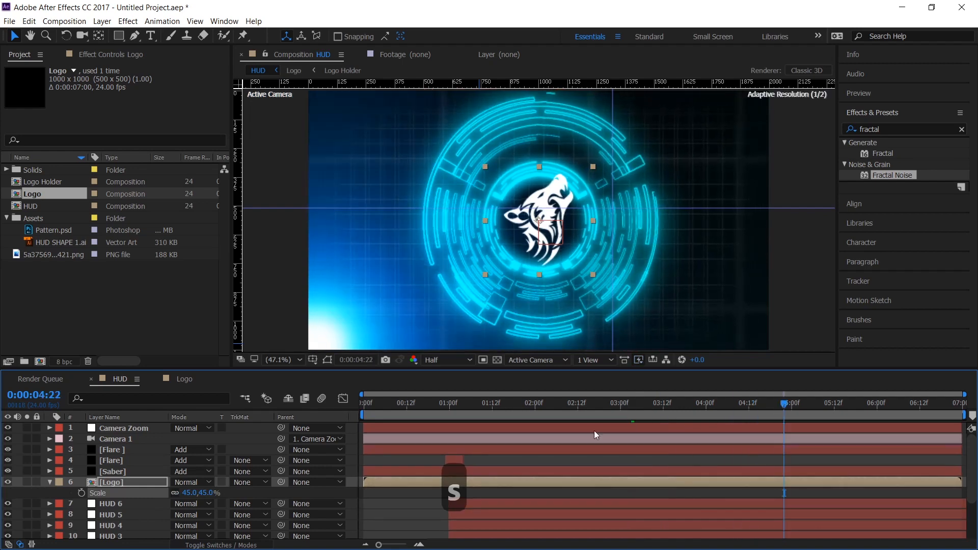
drag(192, 493, 187, 495)
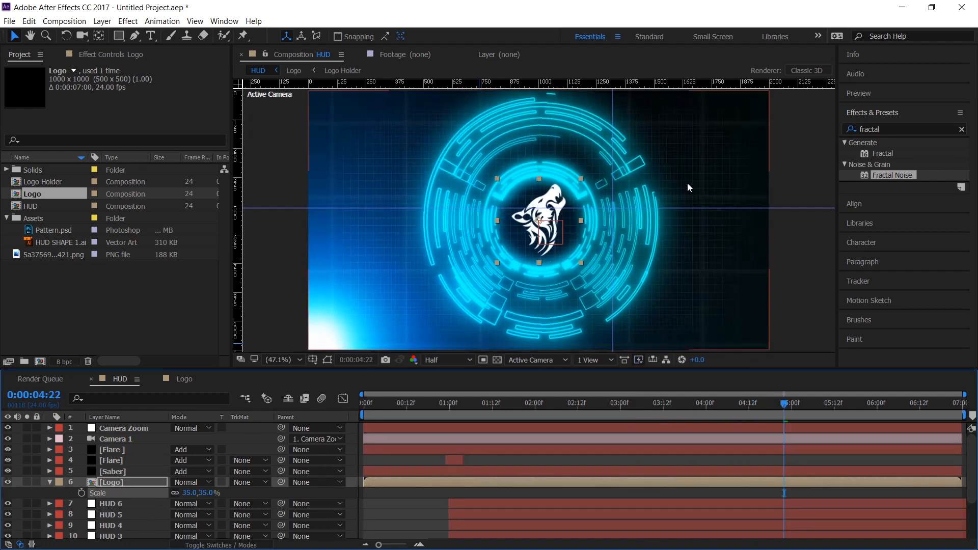
Shift the Logo layer to start at 0:00:04:22 in the HUD composition and scrub through to its end
drag(544, 403, 783, 412)
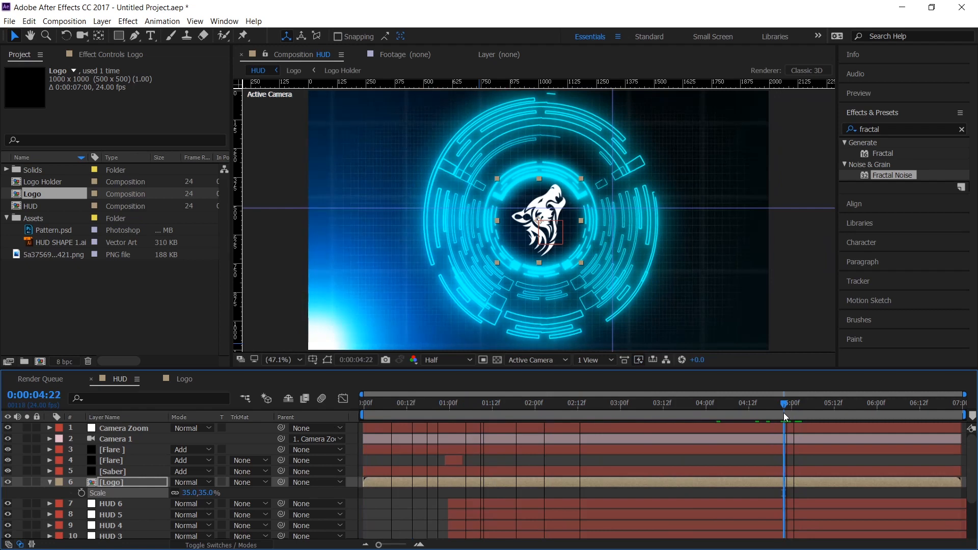
drag(374, 482, 796, 487)
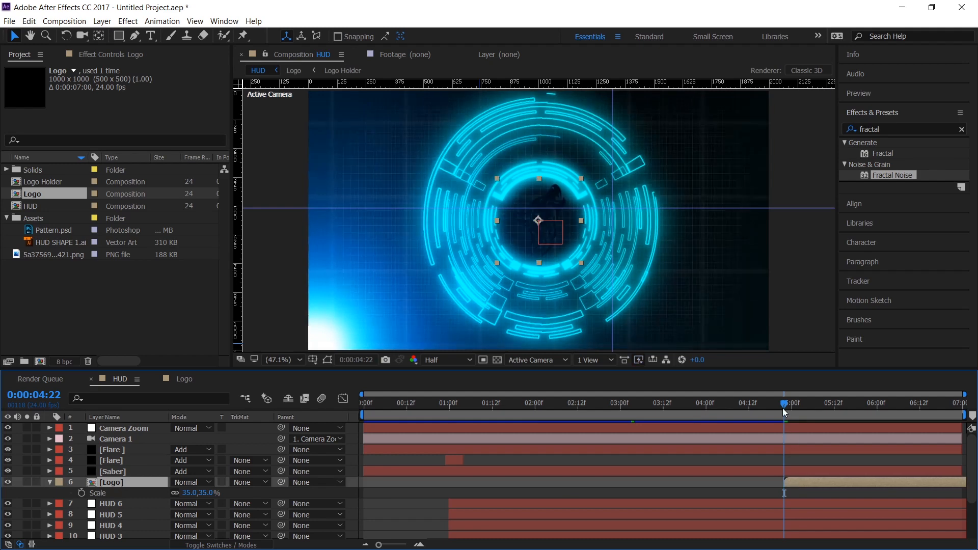
drag(783, 408, 962, 448)
Shorten the Logo composition's work area to 0:00:03:23 and trim the composition to it
click(190, 379)
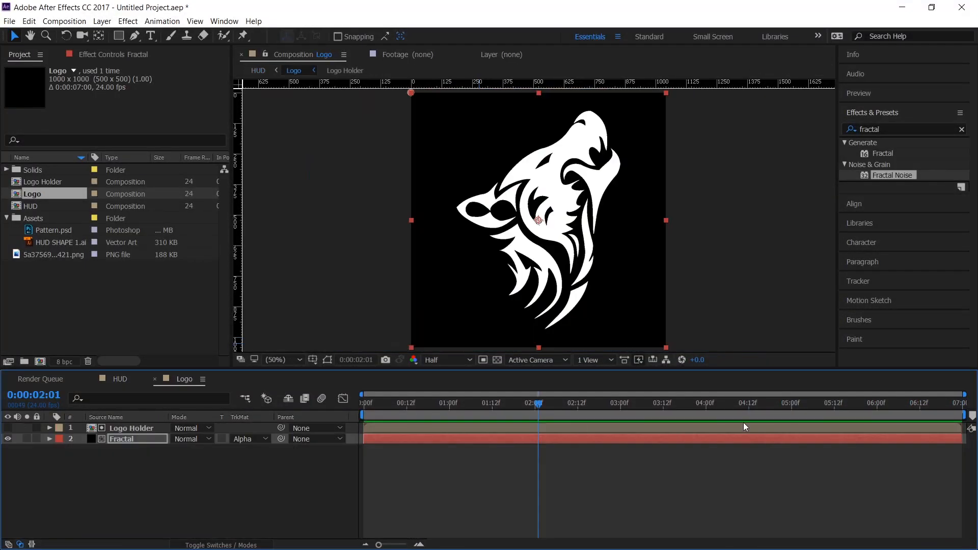
drag(968, 415, 707, 441)
right_click(653, 414)
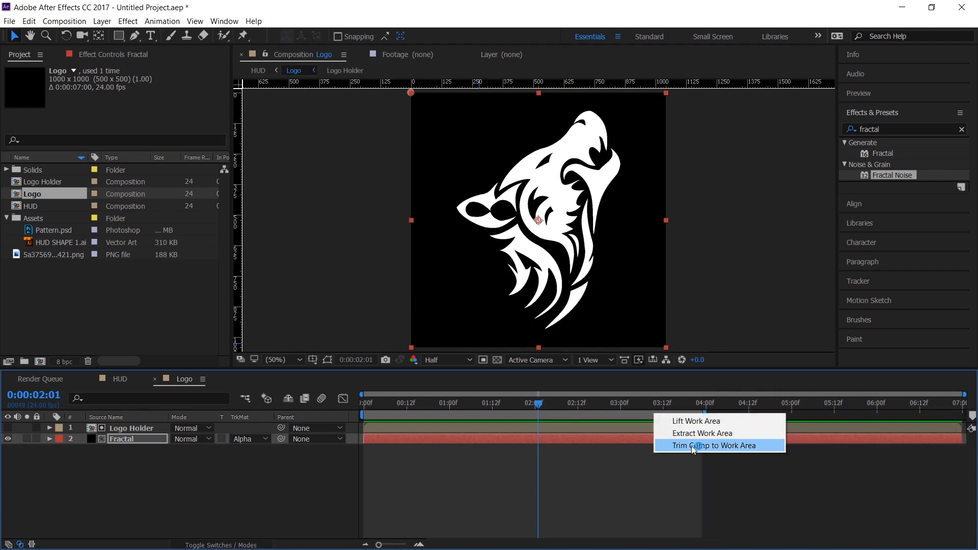
click(685, 444)
Shift the Logo layer in the HUD composition to start at about 0:00:04:00 and scrub through the reveal
click(105, 381)
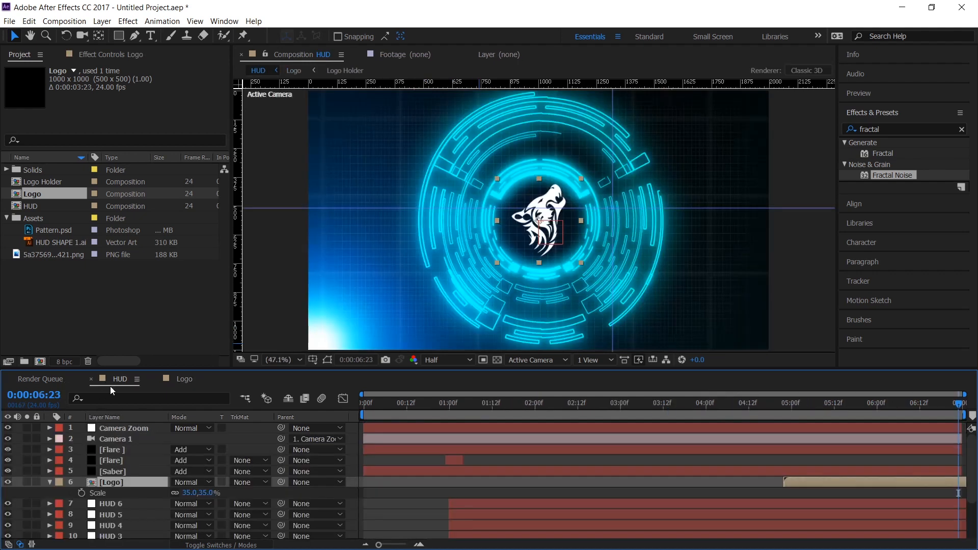
mouse_move(728, 483)
mouse_down()
mouse_move(576, 508)
mouse_move(659, 515)
mouse_move(744, 494)
mouse_up()
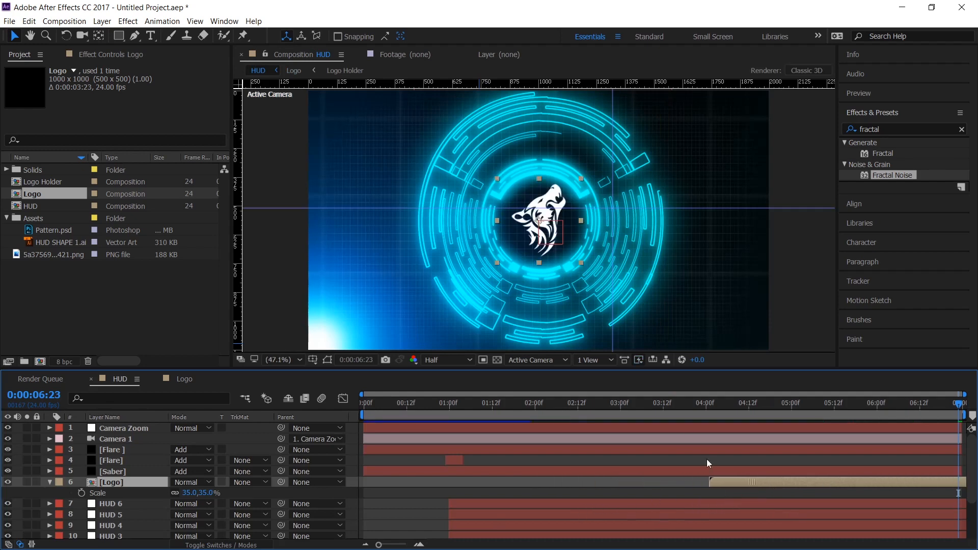
drag(686, 404, 867, 406)
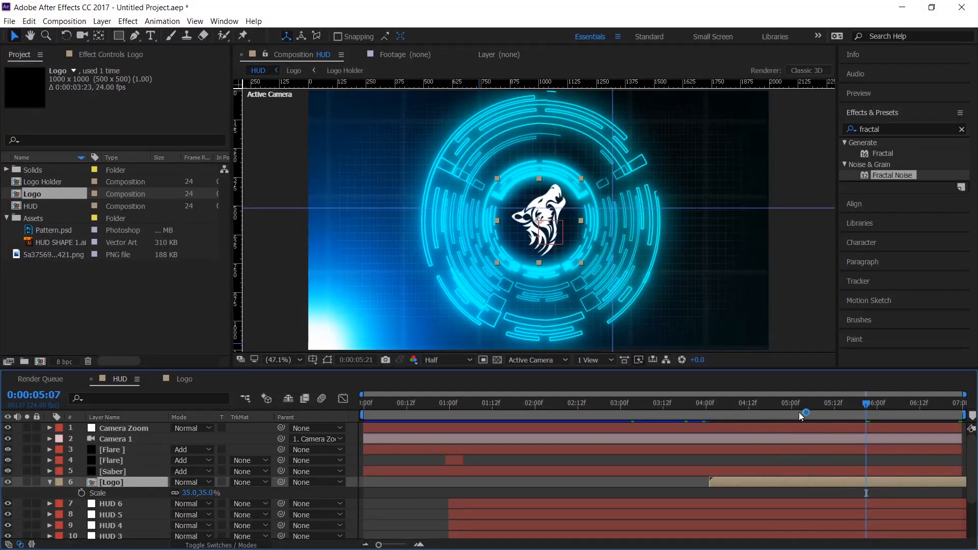
drag(798, 412, 791, 438)
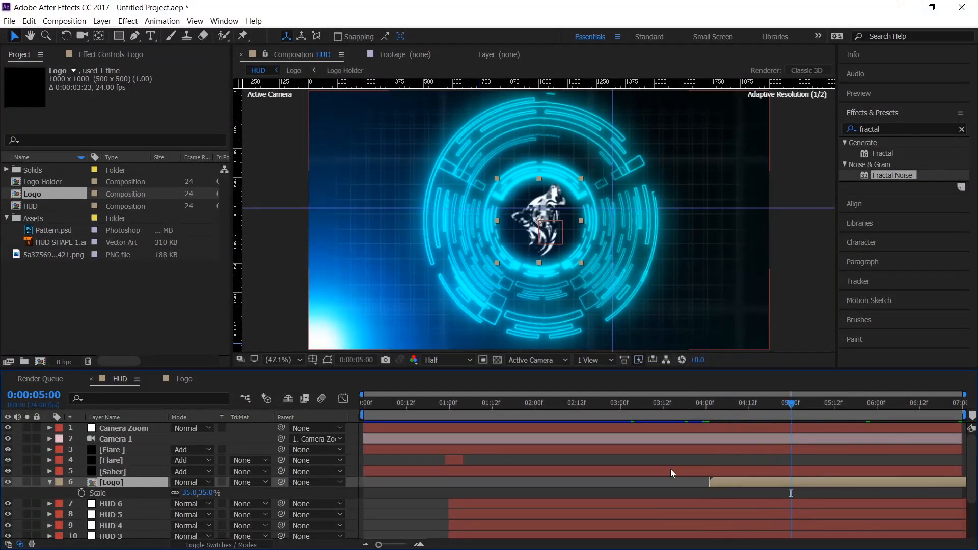
Set the Logo layer's blending mode to Add and scrub to 0:00:05:21 to check the reveal
click(203, 483)
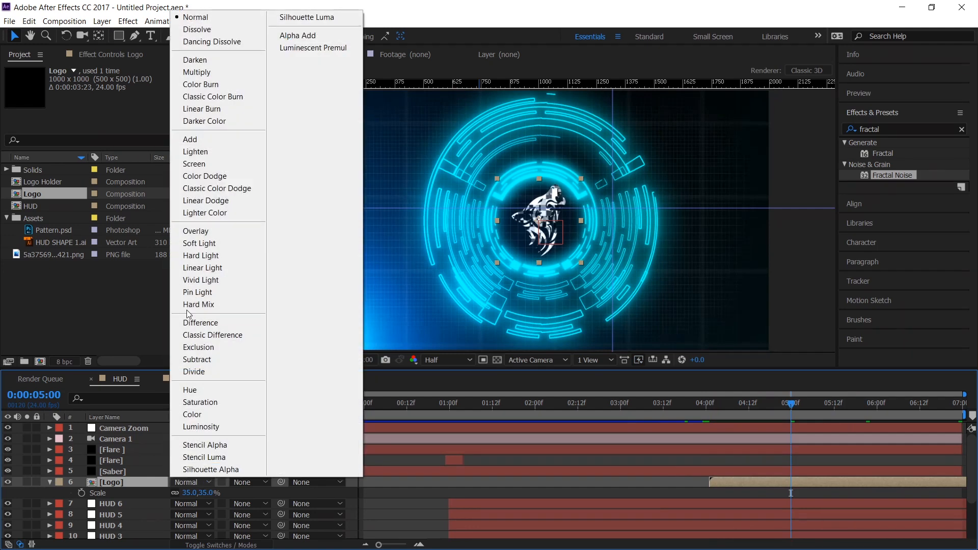
click(191, 139)
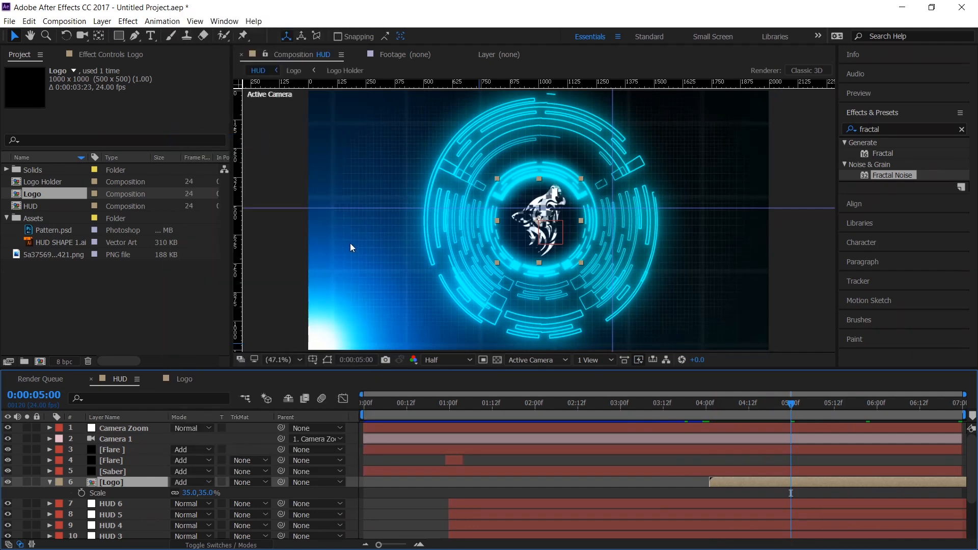
drag(697, 408, 866, 474)
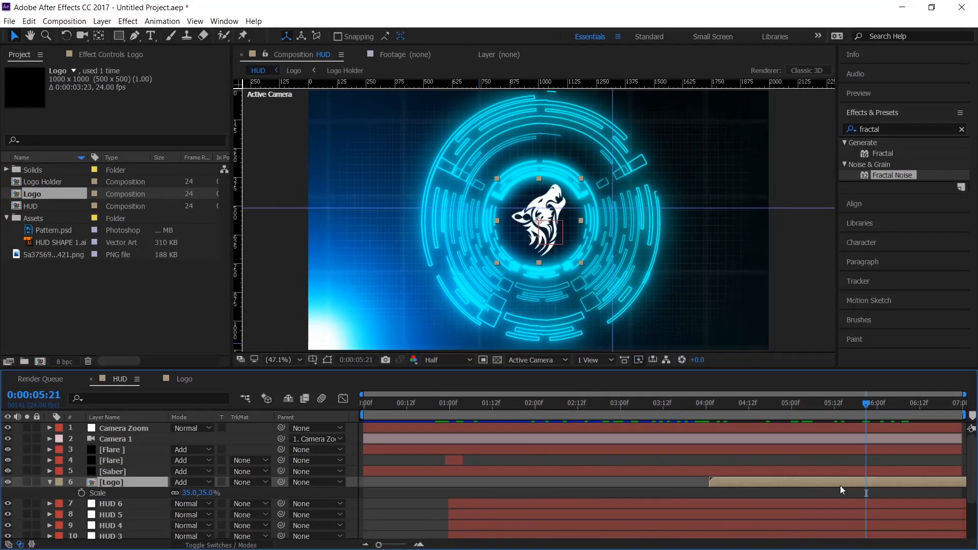
Apply the Tint effect to the Logo layer and map white to a bright light blue
click(895, 129)
text(tint)
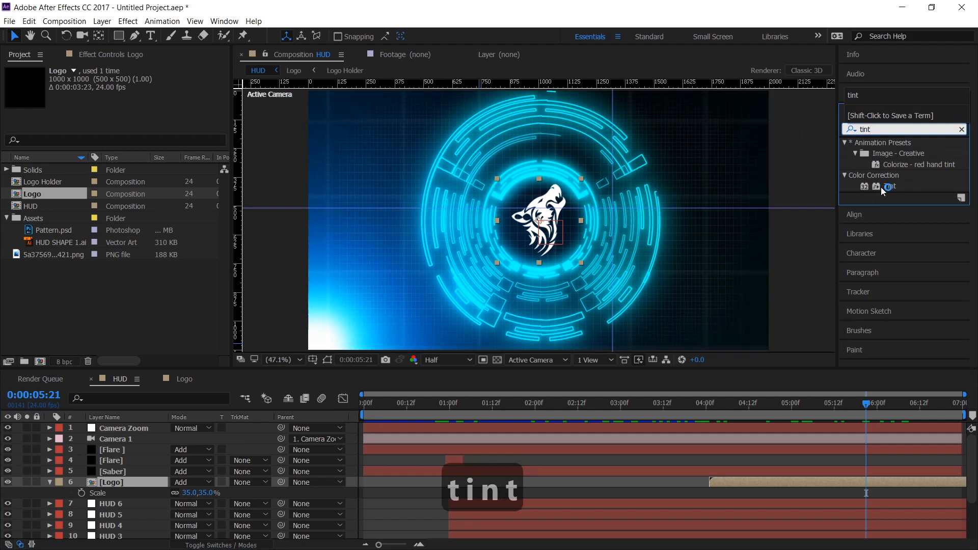
drag(881, 188, 140, 482)
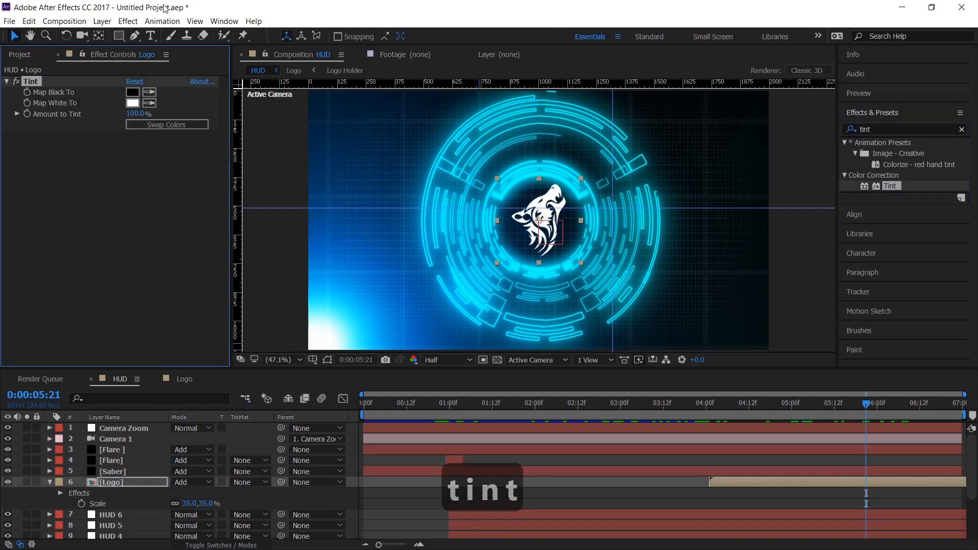
click(133, 103)
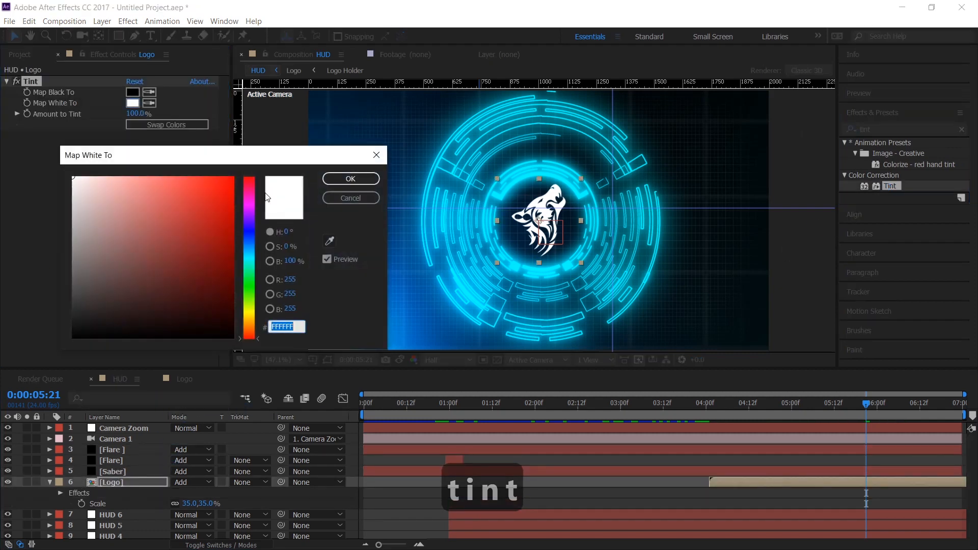
drag(251, 227, 232, 140)
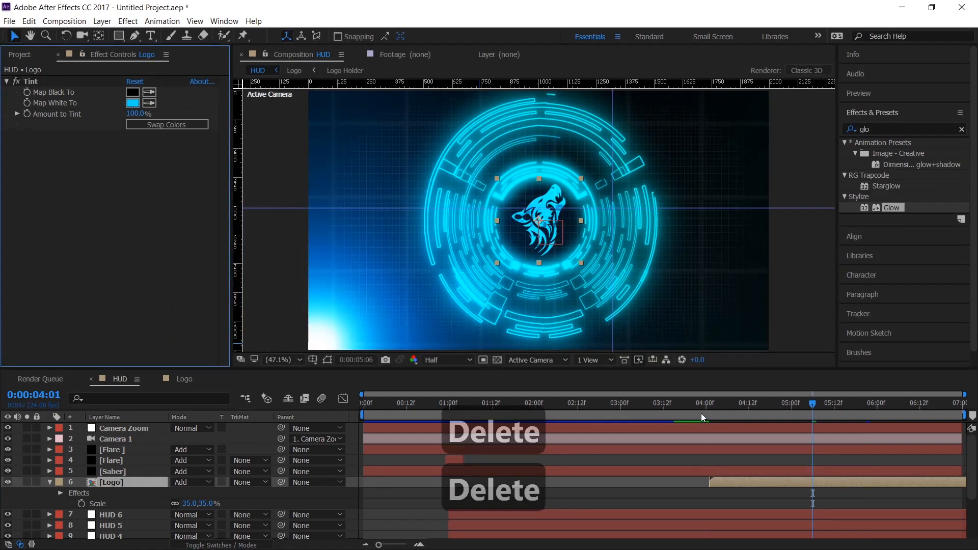
Apply the Glow effect to the Logo layer with a radius of 106 and an intensity of 1.4
drag(700, 413, 781, 405)
drag(891, 207, 90, 270)
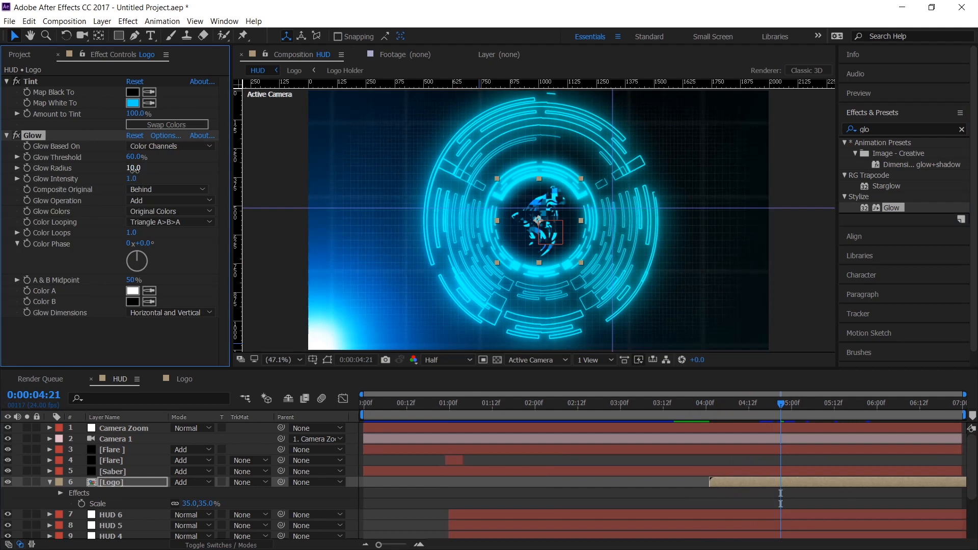
drag(134, 170, 195, 171)
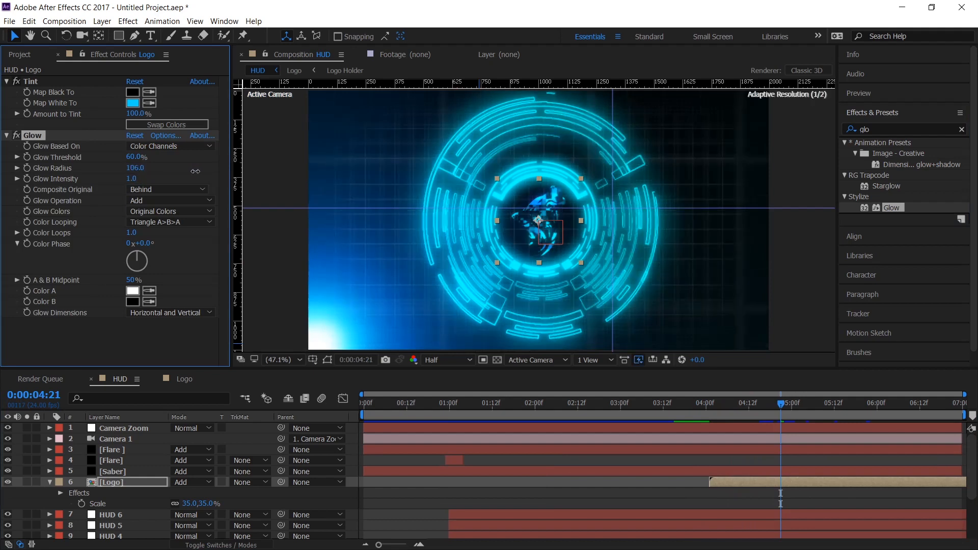
click(148, 182)
drag(134, 180, 153, 179)
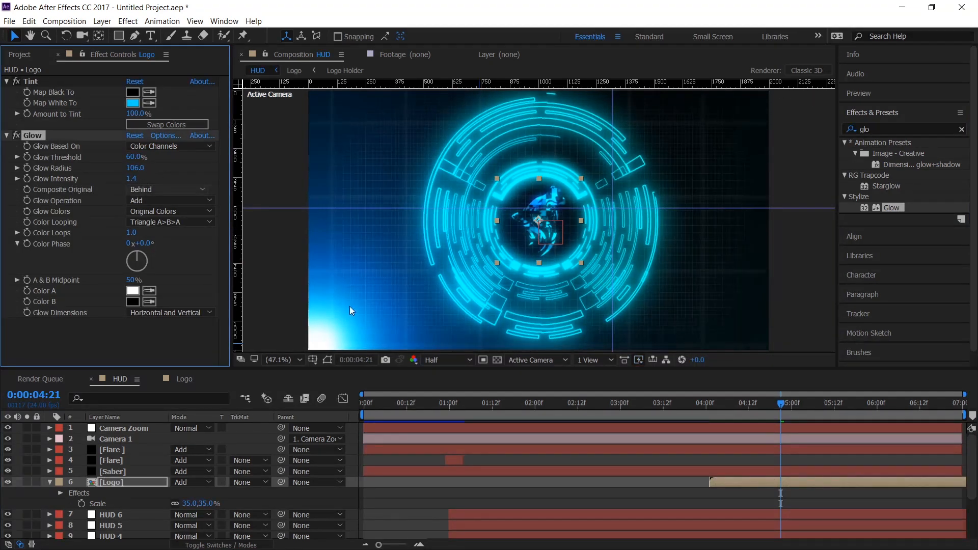
Add a second Glow effect to the Logo layer with a radius of 42
drag(727, 413, 778, 408)
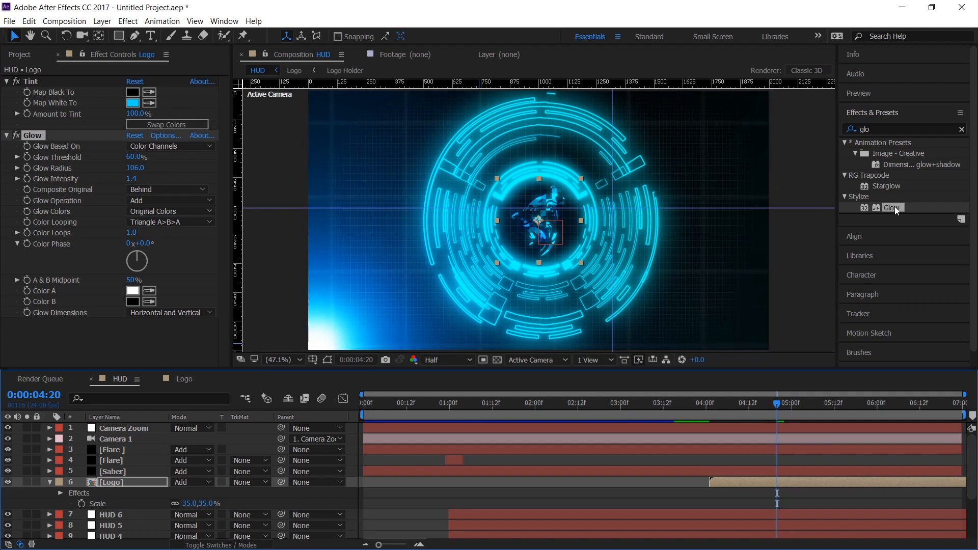
drag(894, 207, 110, 345)
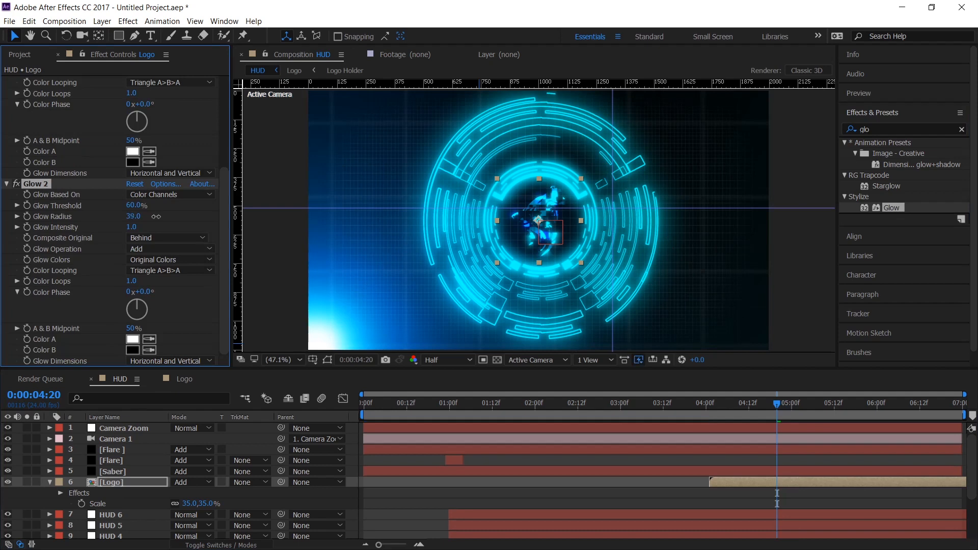
drag(156, 216, 159, 216)
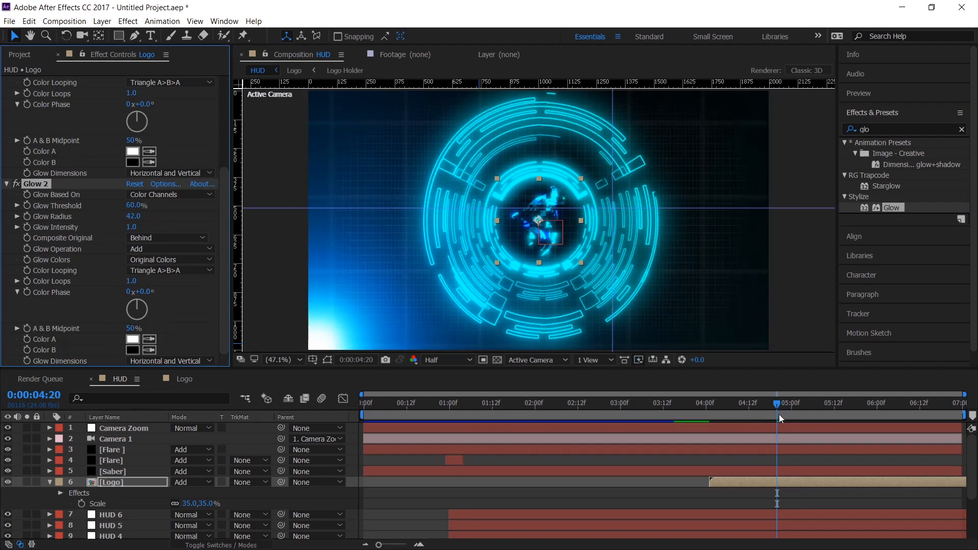
Split the Logo layer at 0:00:05:19 and delete both Glow effects from the second part
drag(780, 417, 859, 414)
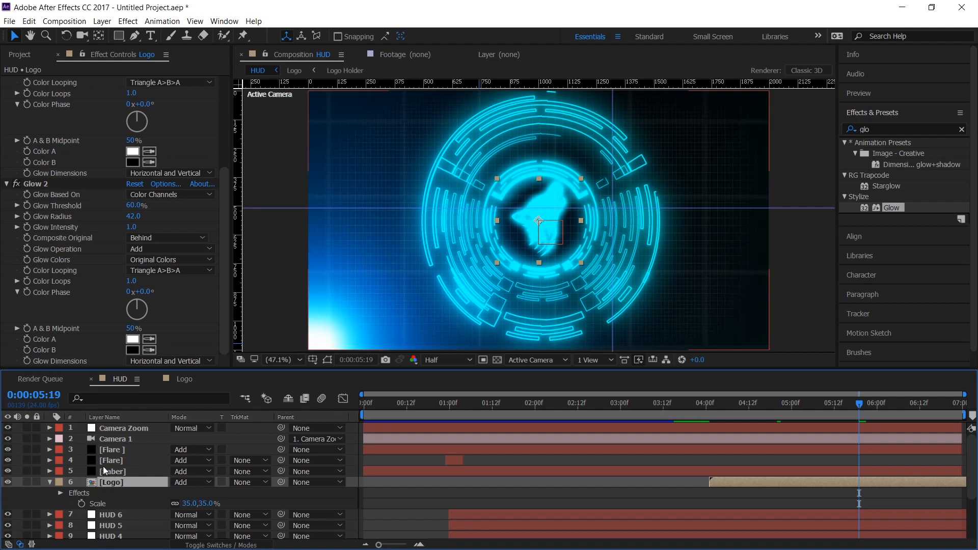
key(ctrl+shift+d)
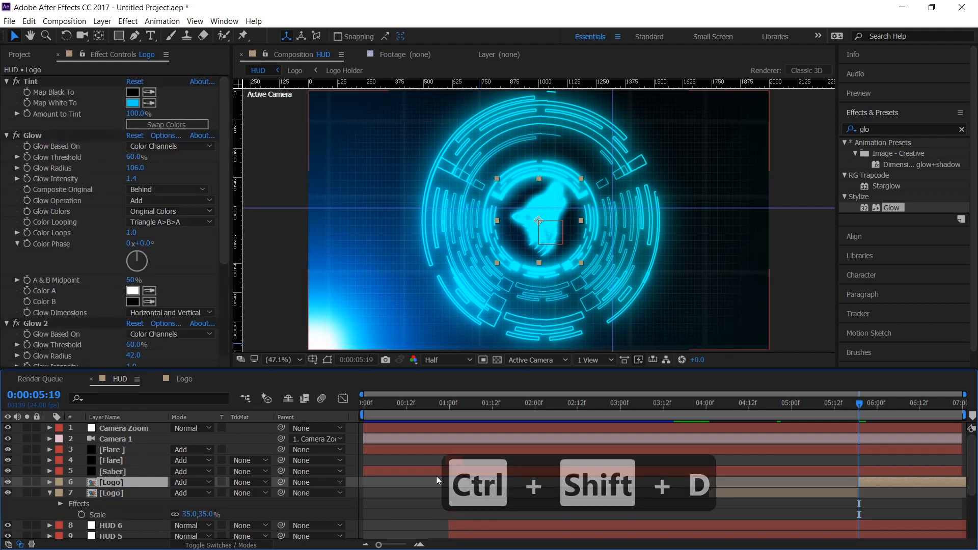
click(41, 324)
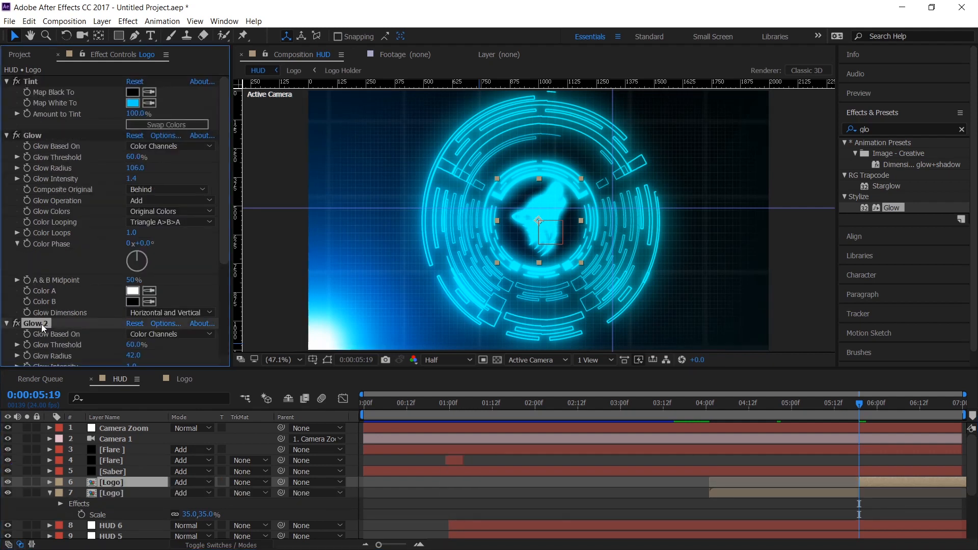
ctrl+click(26, 135)
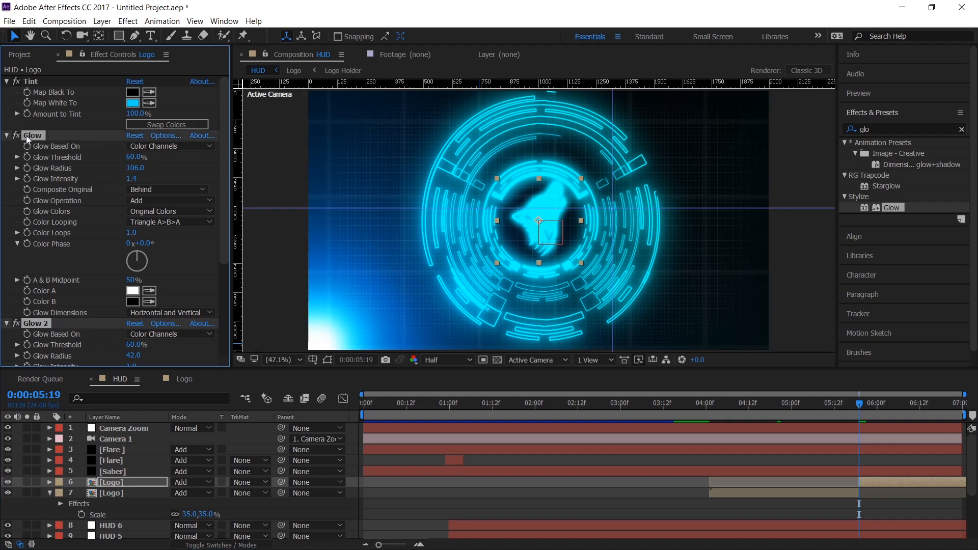
key(Delete)
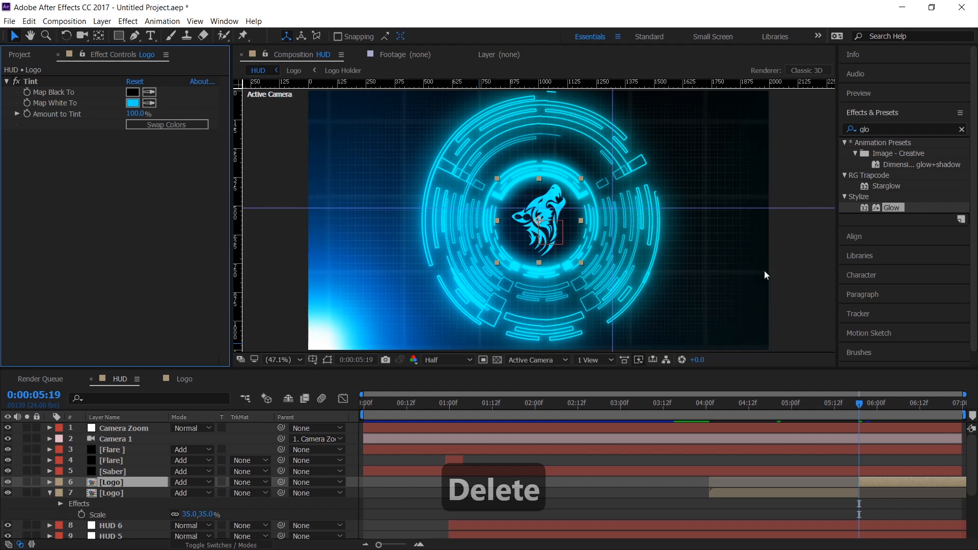
Set the second Logo part's blending mode to Normal and apply a fresh Glow with a radius of 43
click(209, 483)
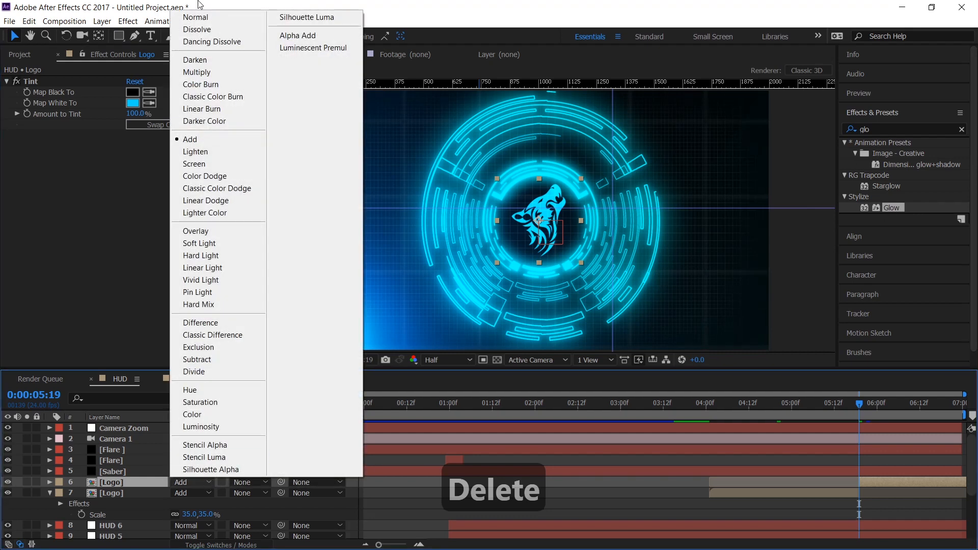
click(195, 17)
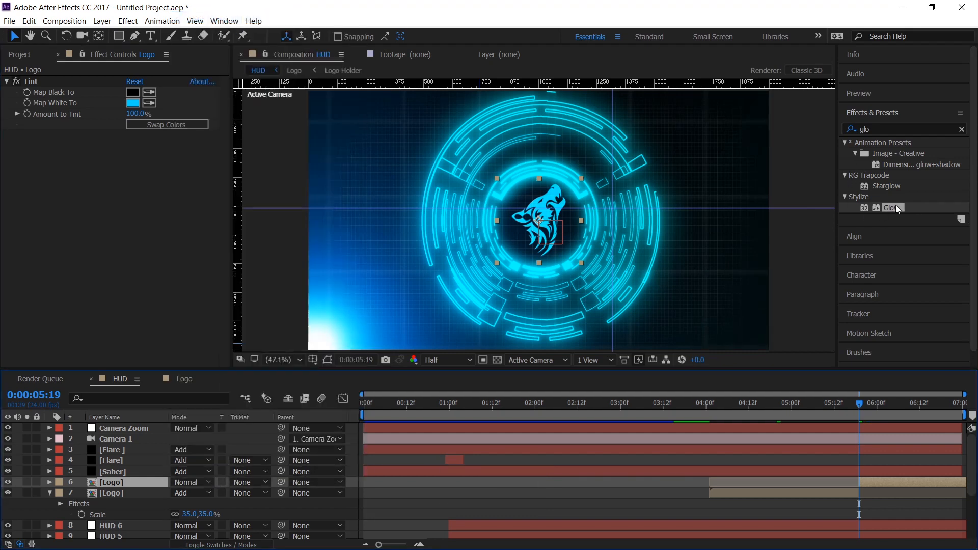
drag(898, 209, 3, 254)
drag(127, 218, 128, 216)
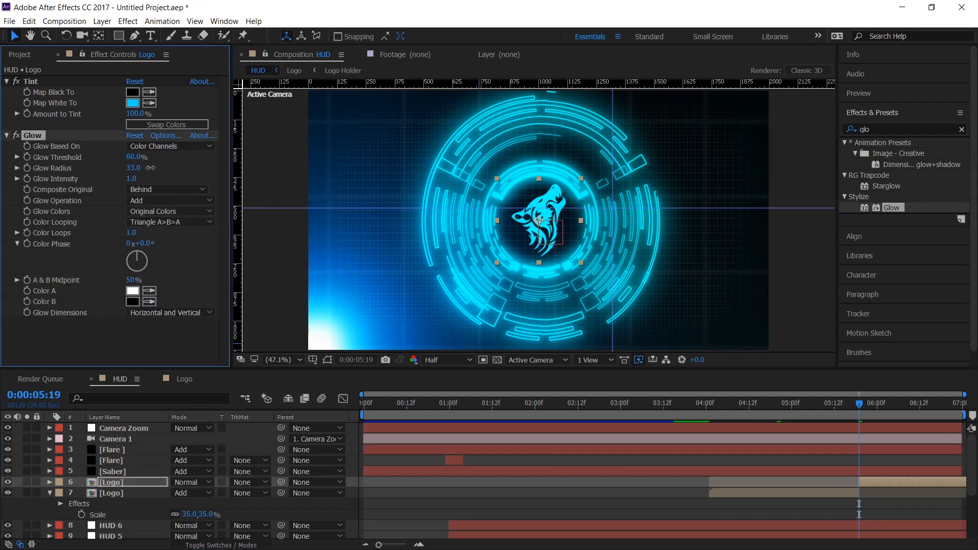
drag(135, 167, 157, 168)
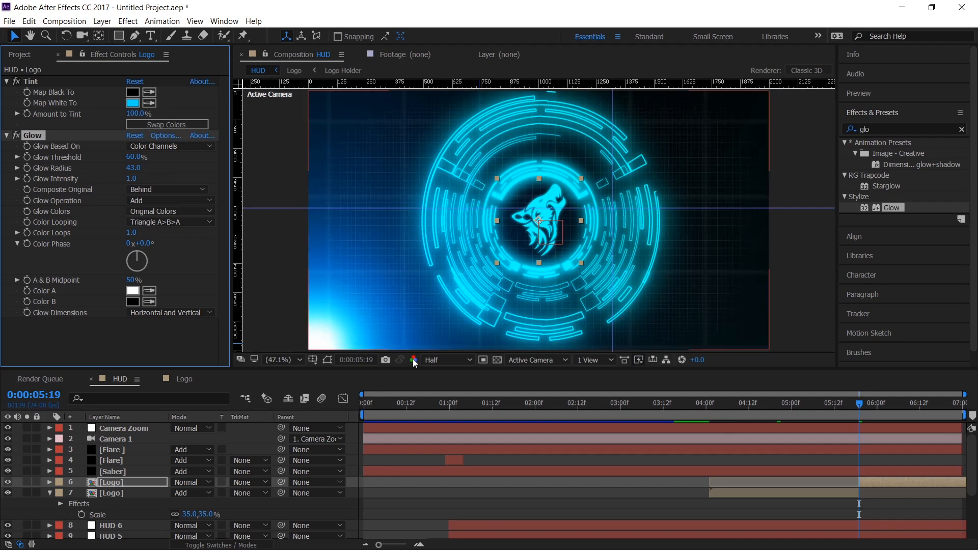
Place the second Logo part beneath the first and shift it to start at 0:00:05:15, overlapping the first part
drag(151, 486, 157, 511)
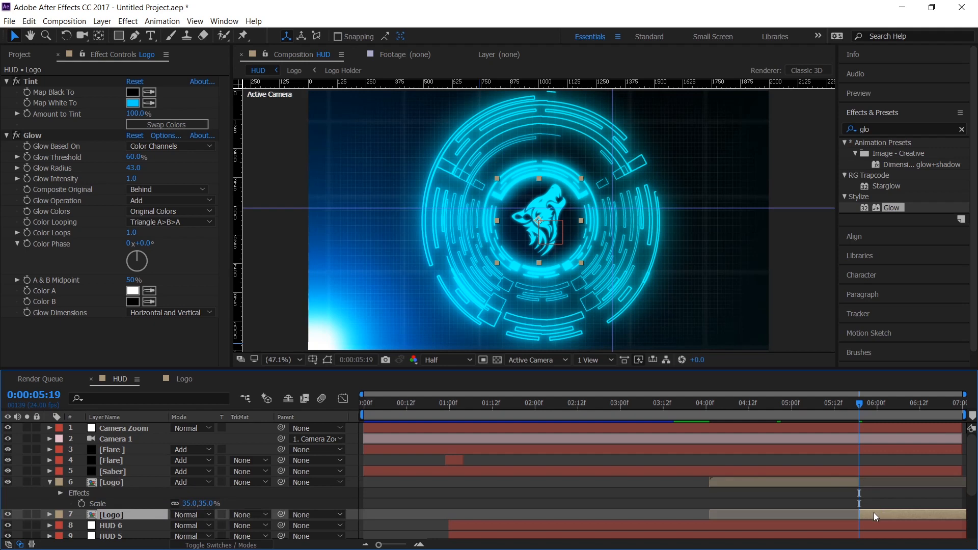
drag(873, 512, 869, 513)
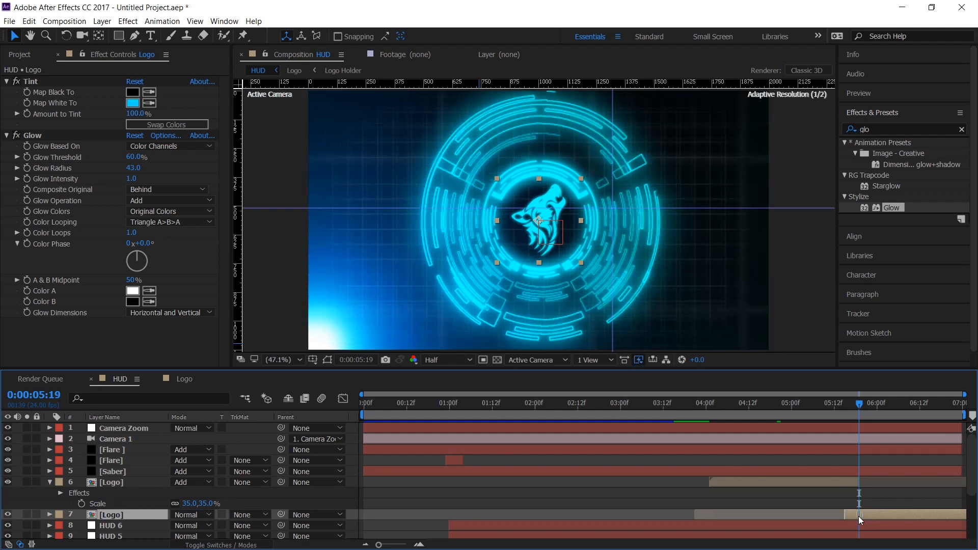
drag(789, 404, 843, 409)
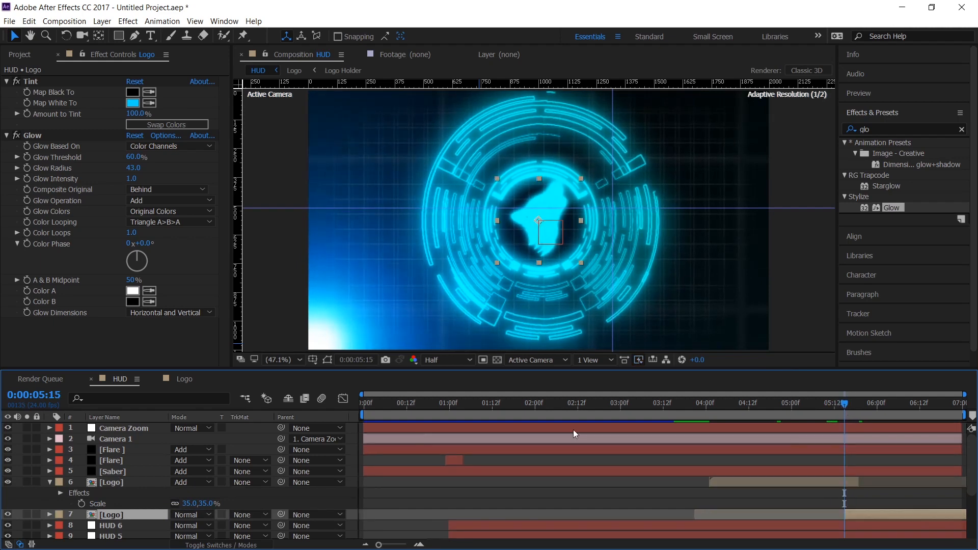
Rename the first Logo part, the one with two Glow effects, to Logo Animation
click(134, 482)
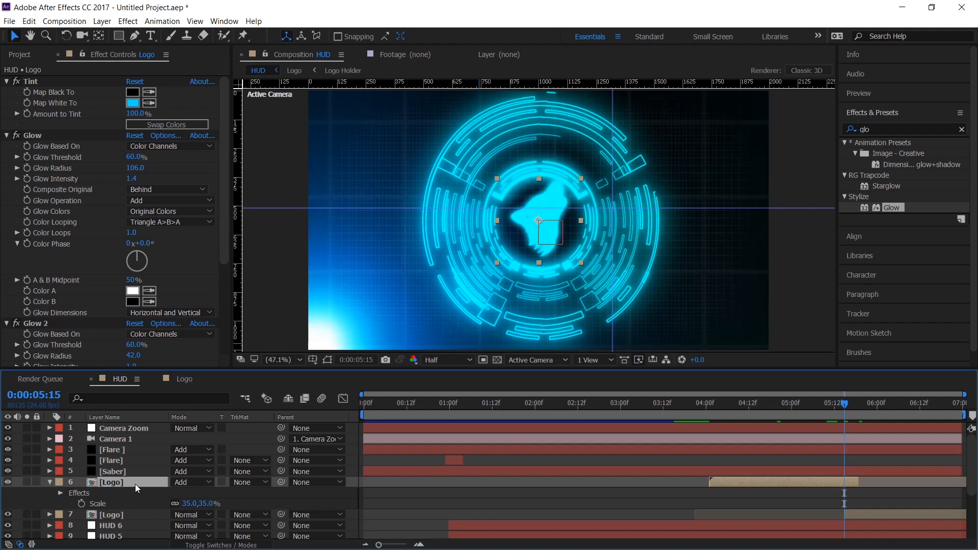
key(Return)
text(Logo)
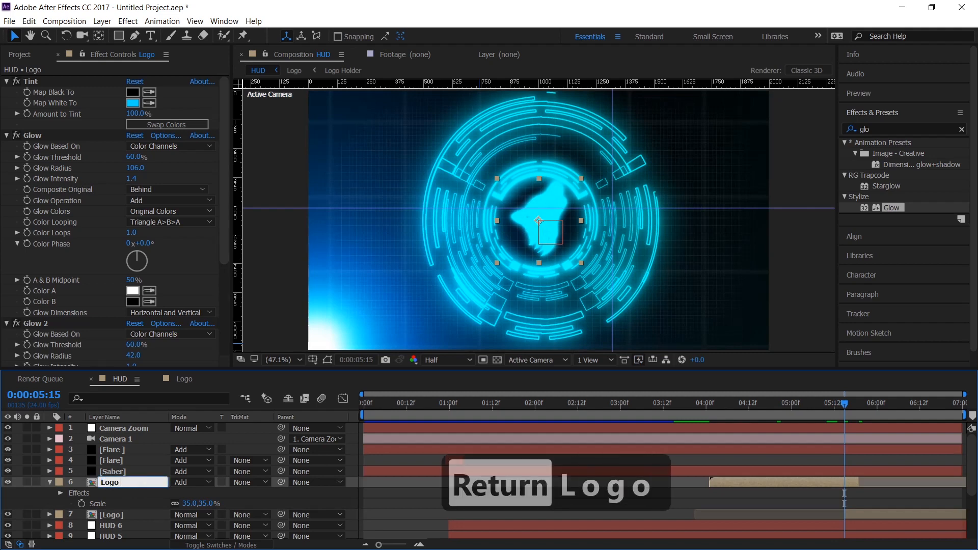
text( Animation)
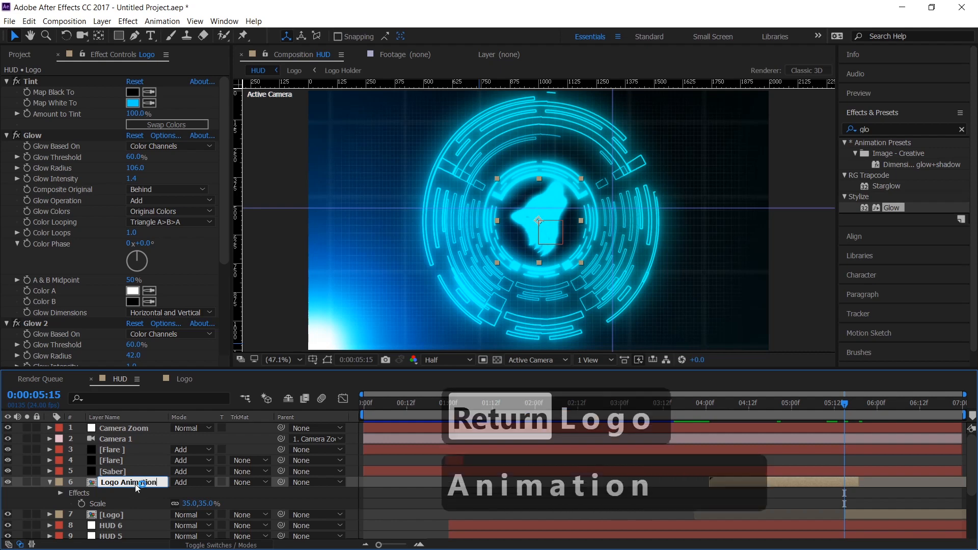
key(Return)
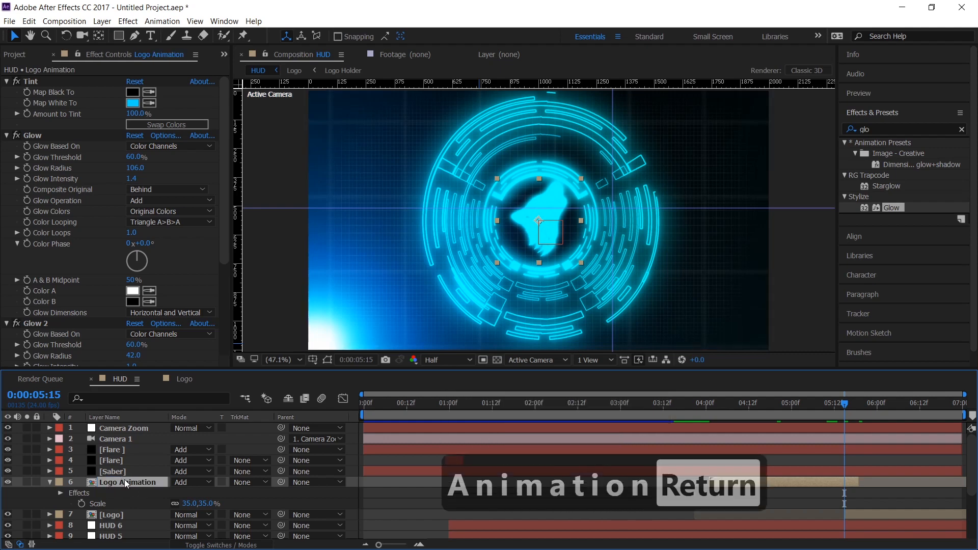
Keyframe the Logo Animation layer's opacity from 100% at 0:00:05:15 to 0% at 0:00:05:19 and preview the transition
key(t)
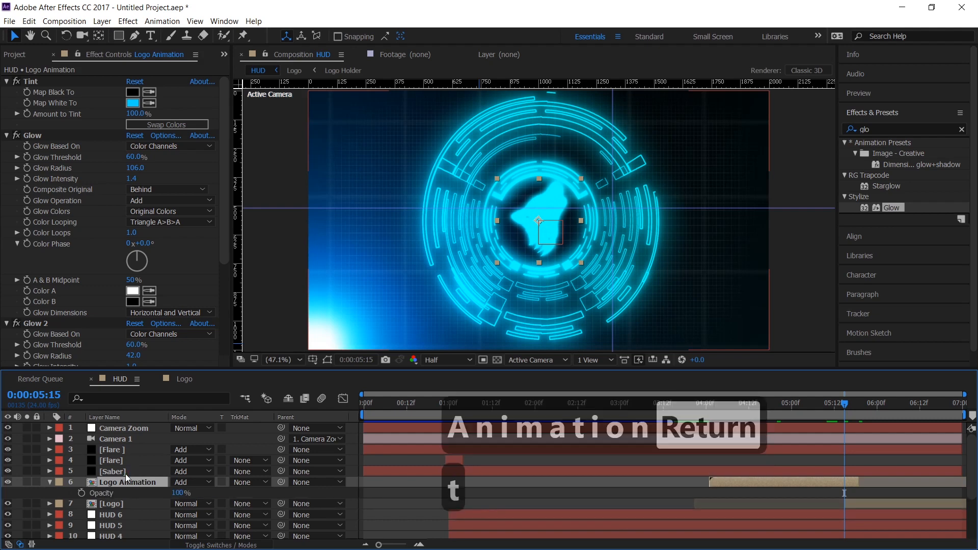
click(82, 493)
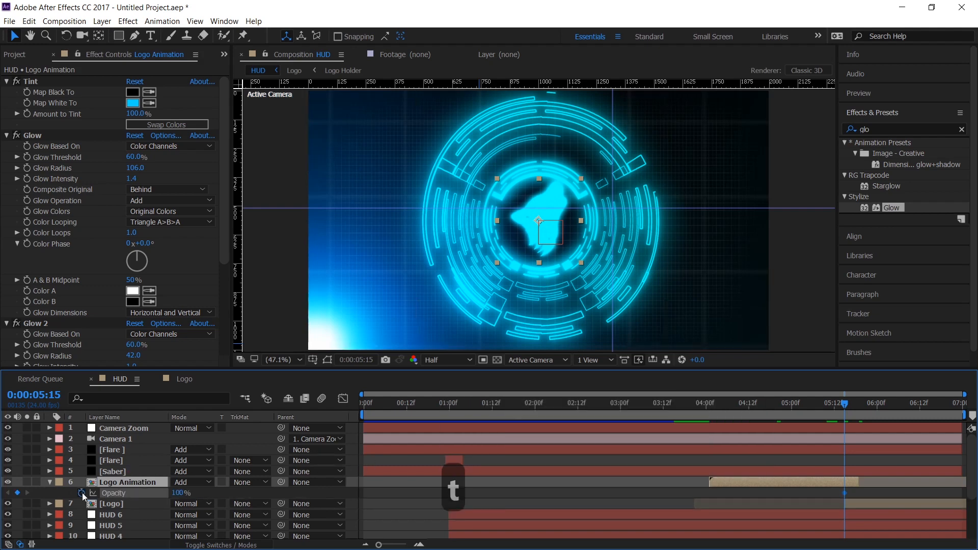
drag(855, 402, 859, 402)
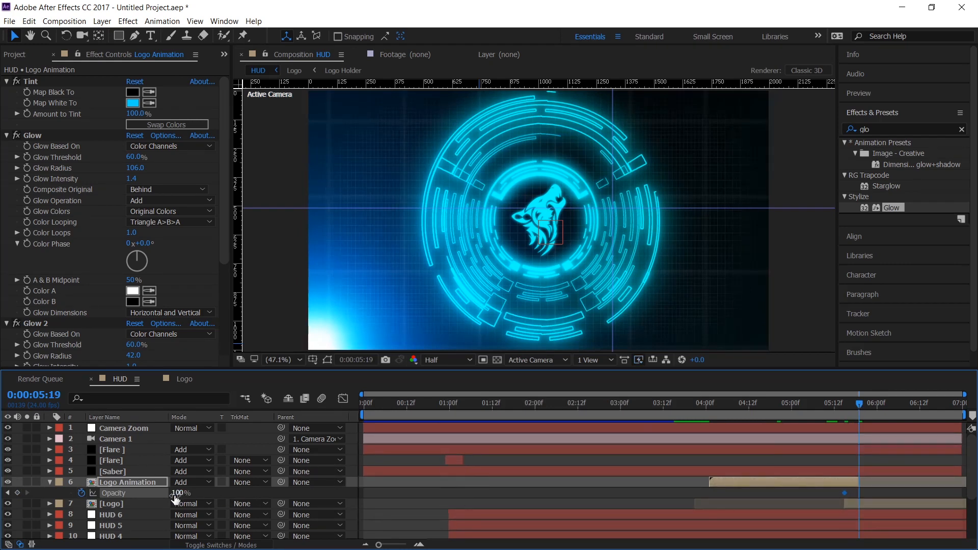
text(0)
key(Return)
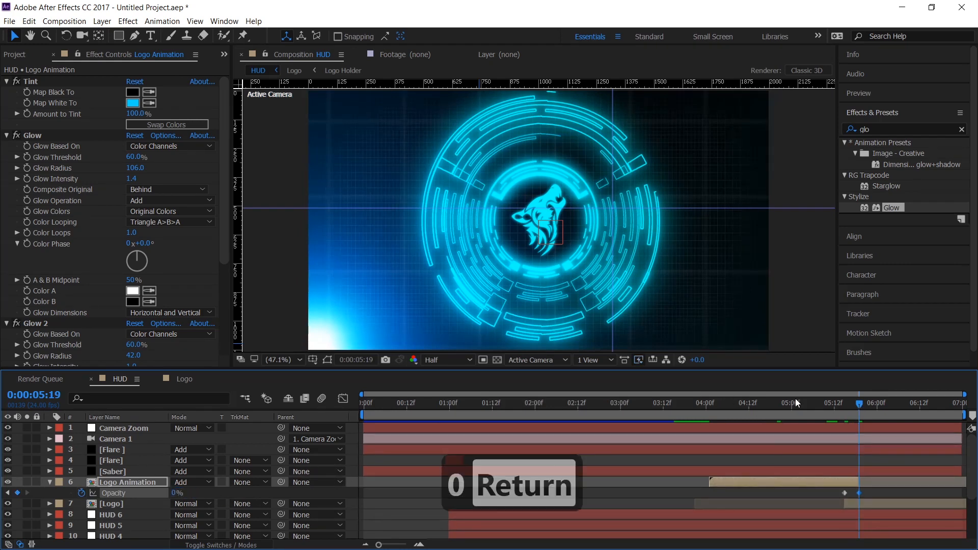
drag(824, 405, 694, 411)
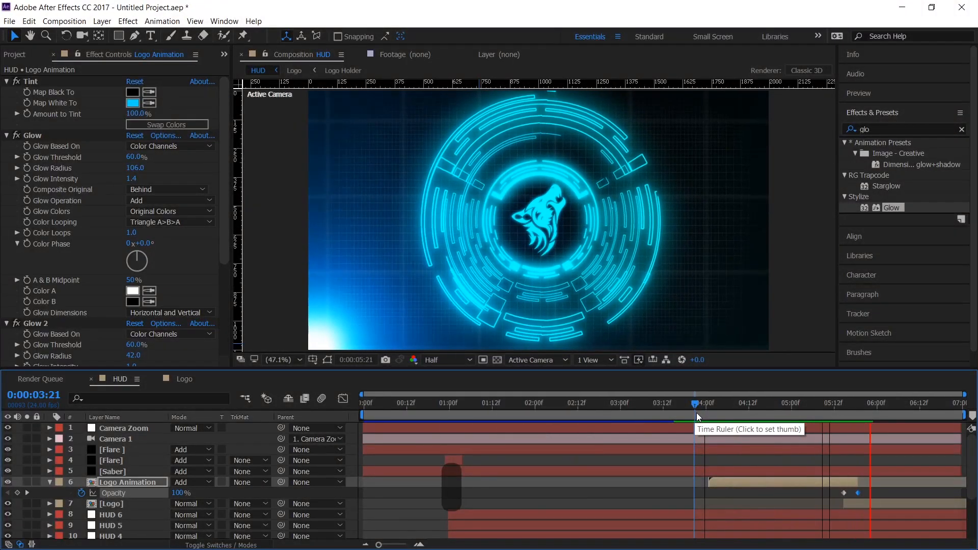
key(space)
click(702, 415)
key(space)
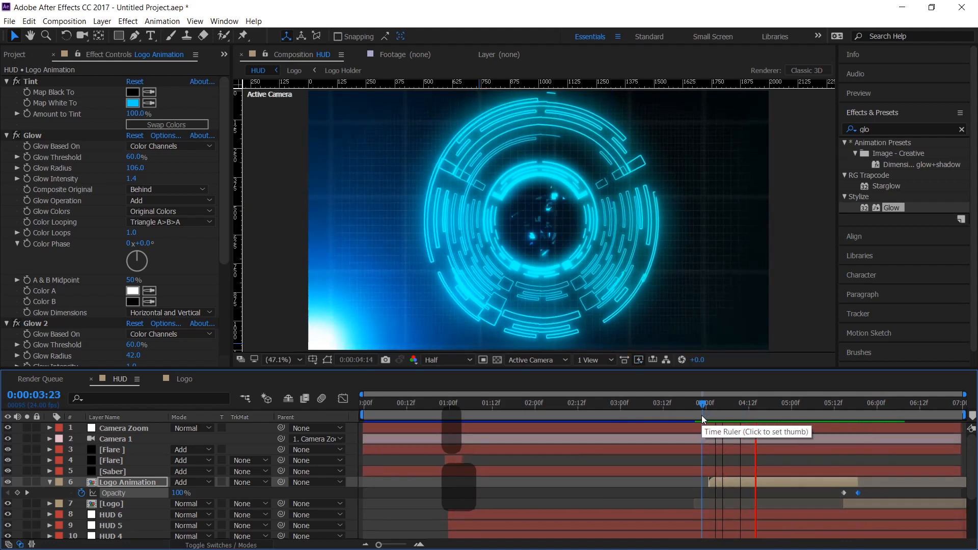
key(space)
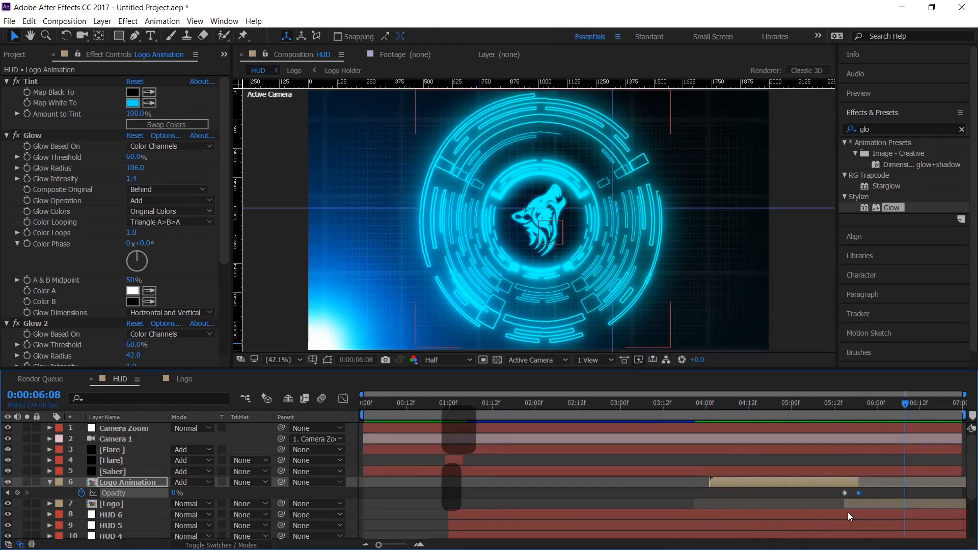
Move the Logo Animation layer's first opacity keyframe back to about 0:00:05:12 and preview the longer fade
drag(841, 494, 833, 493)
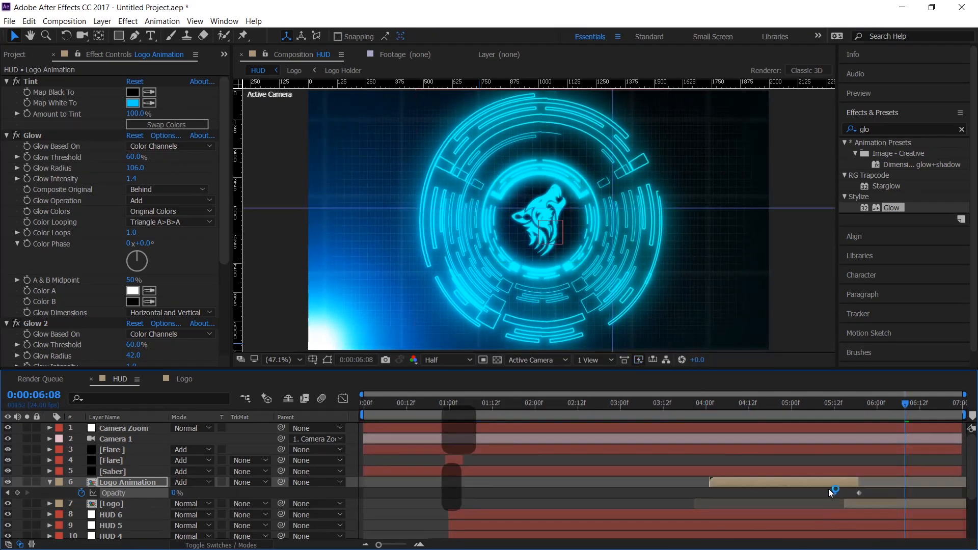
click(688, 407)
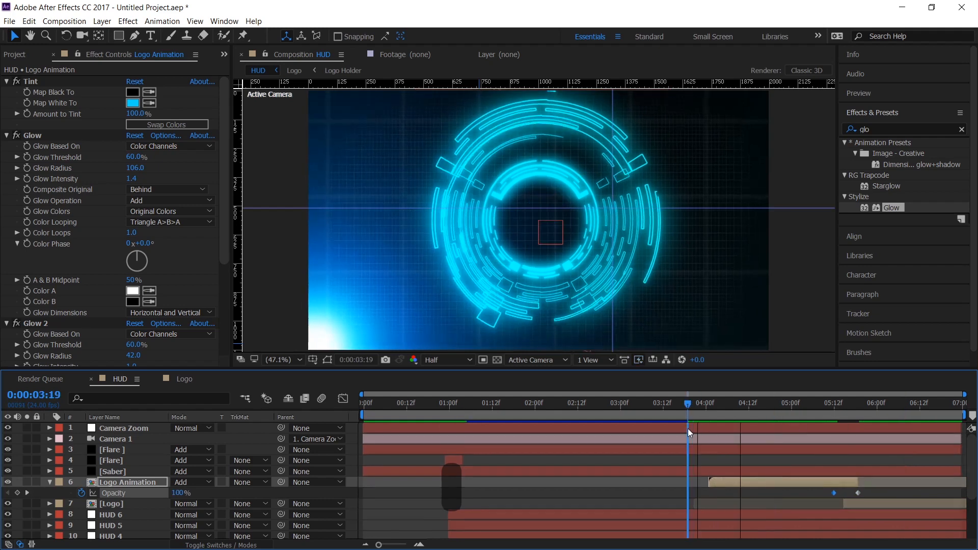
key(space)
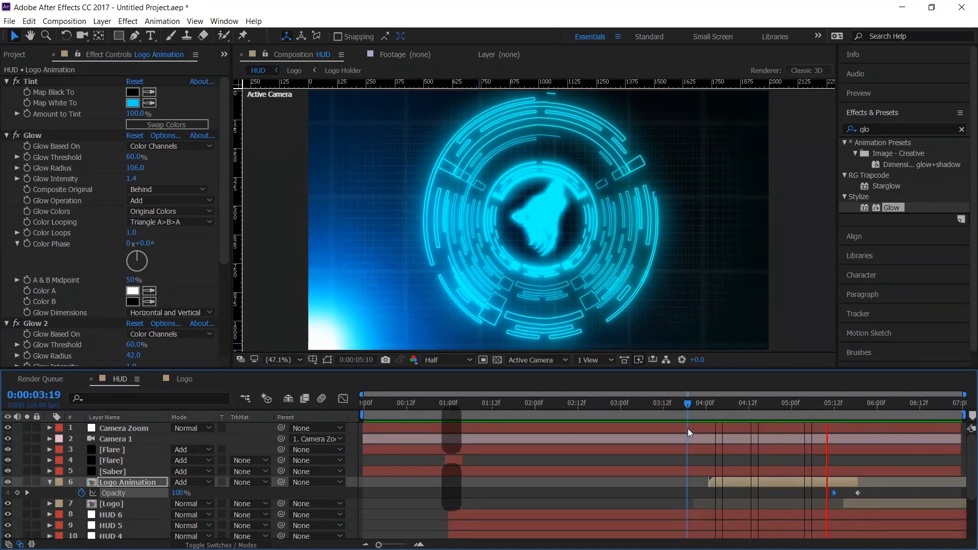
click(695, 415)
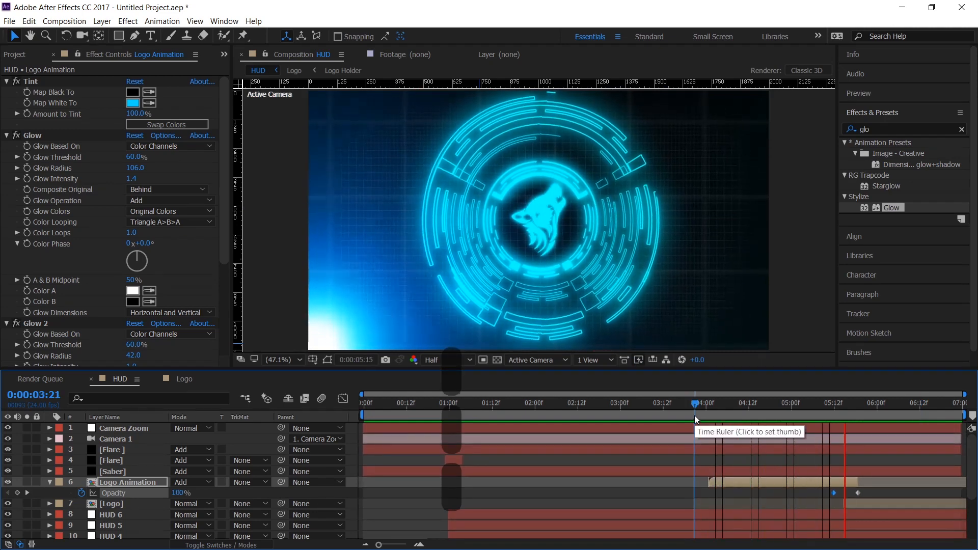
key(space)
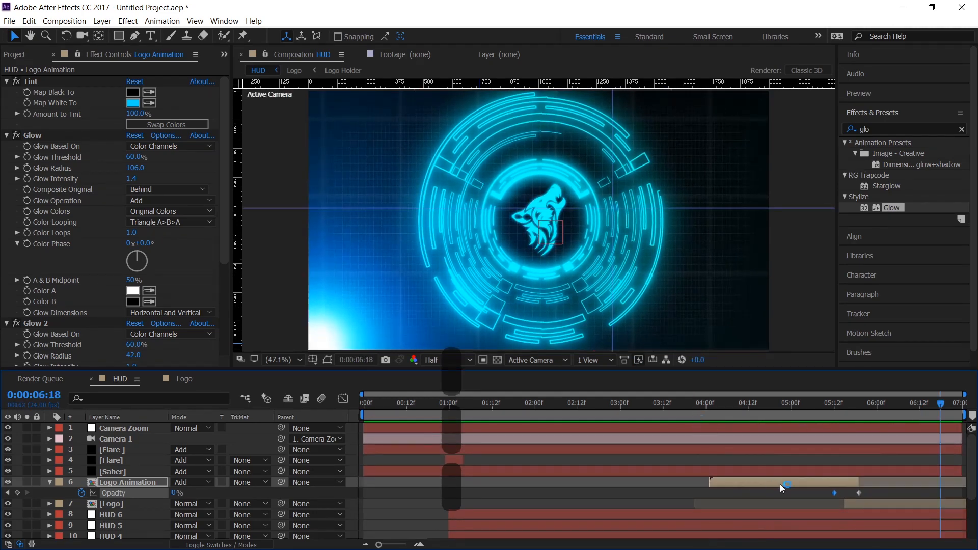
Apply Easy Ease to both opacity keyframes of Logo Animation and return to 0:00:04:20
drag(887, 492, 825, 493)
key(F9)
click(777, 413)
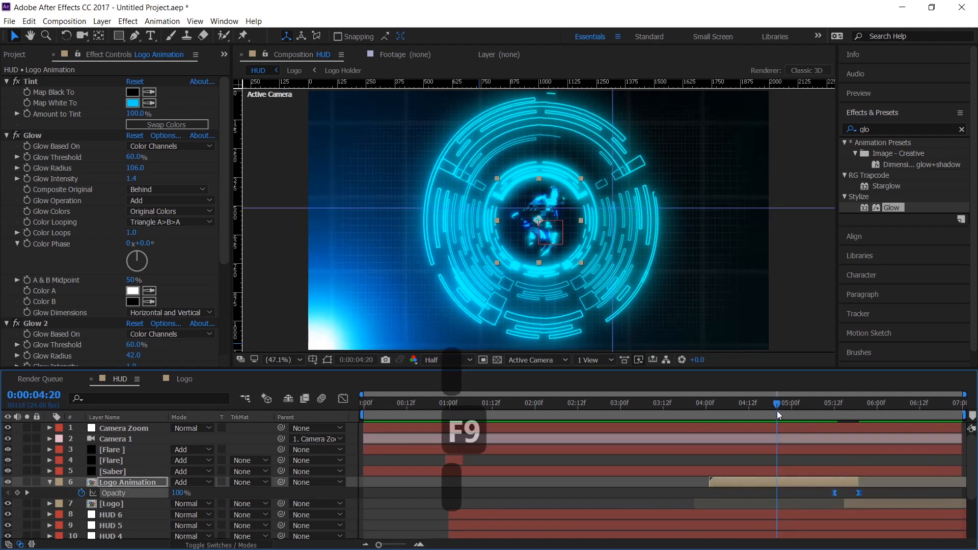
Preview the eased logo fade, collapse the Logo Animation layer and preview the HUD composition from the start
key(space)
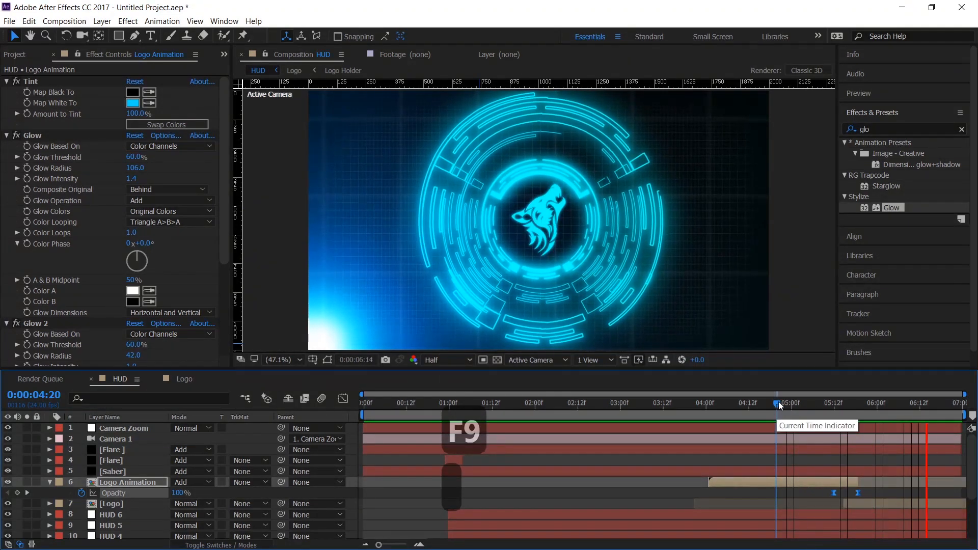
key(space)
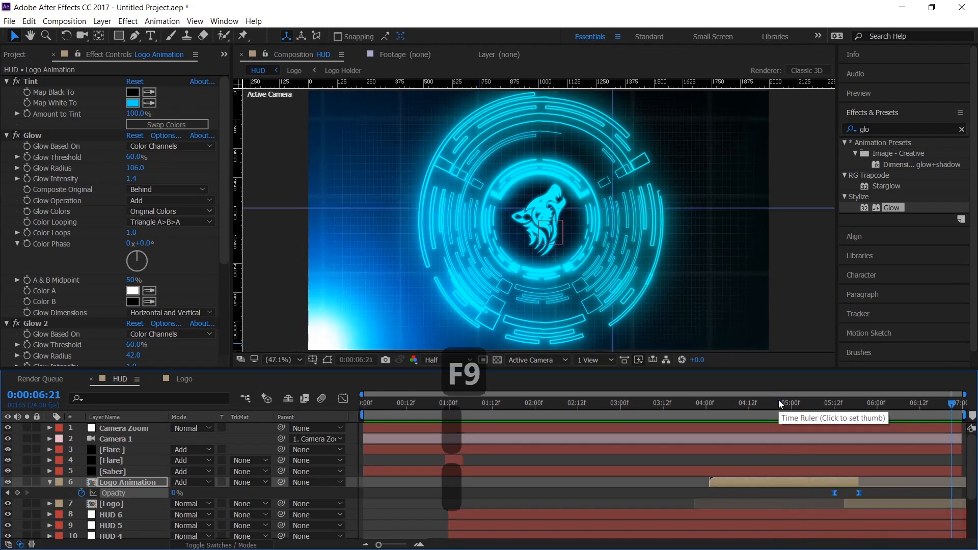
click(50, 481)
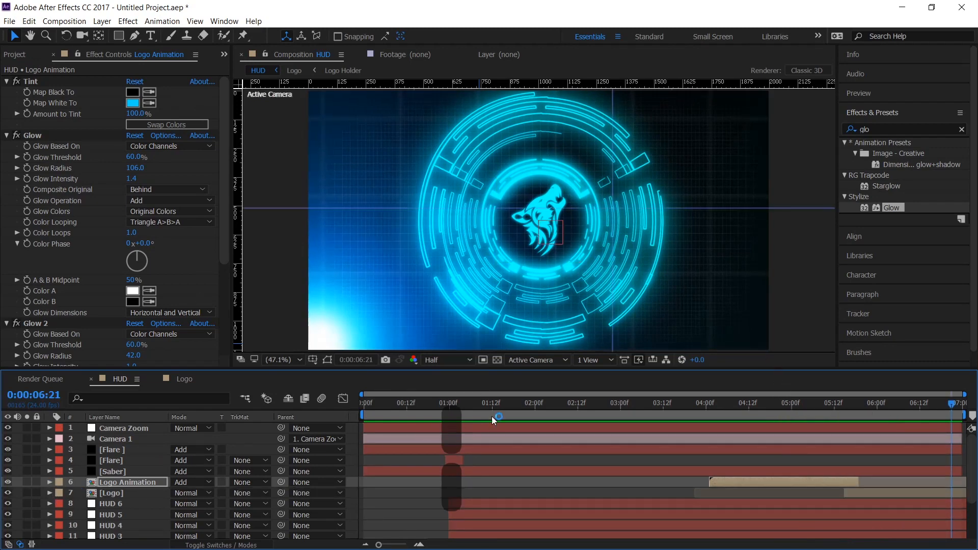
key(Home)
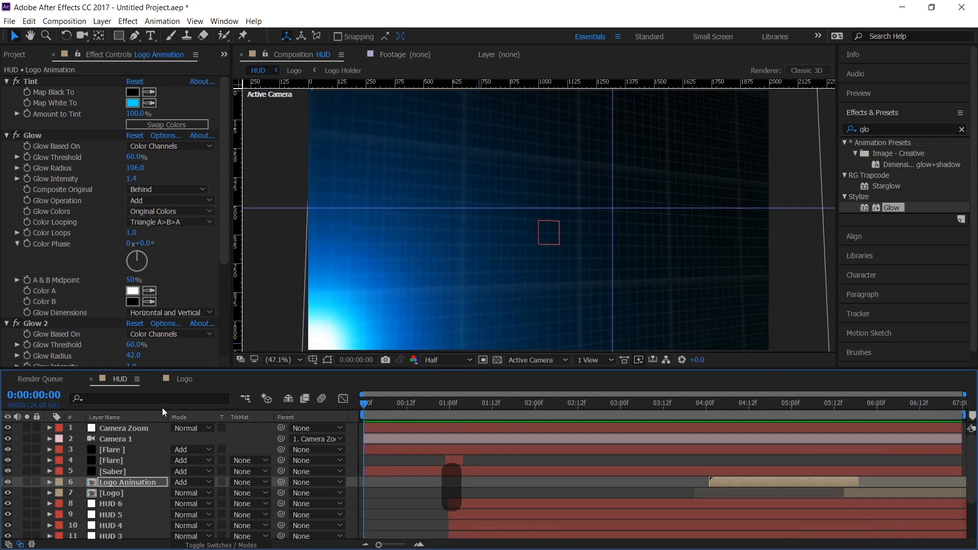
key(space)
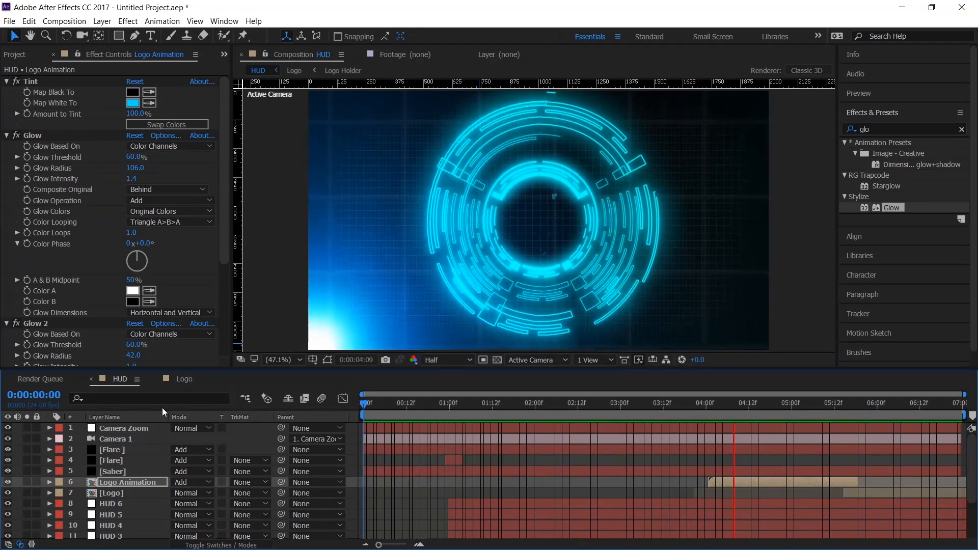
key(space)
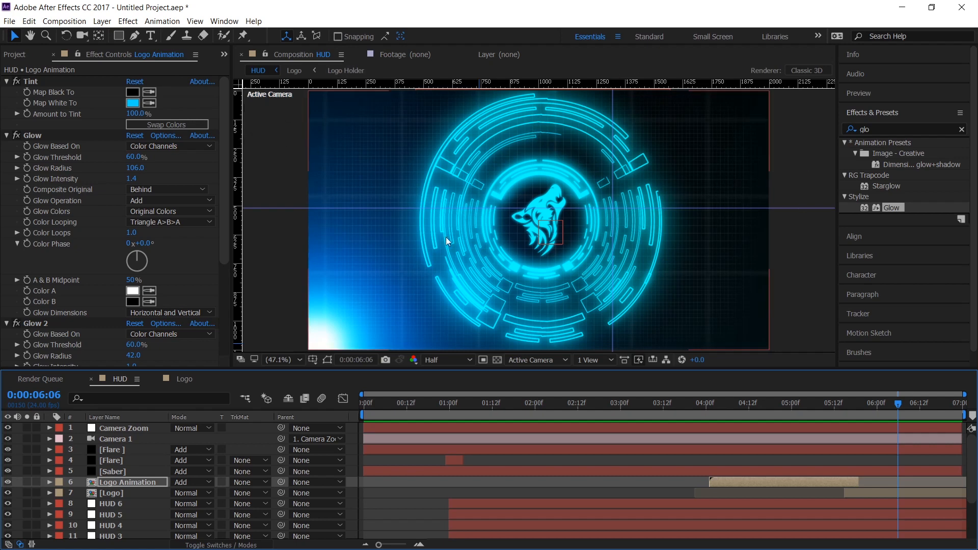
Hide the rulers in the composition view and preview the animation again from the start
click(189, 26)
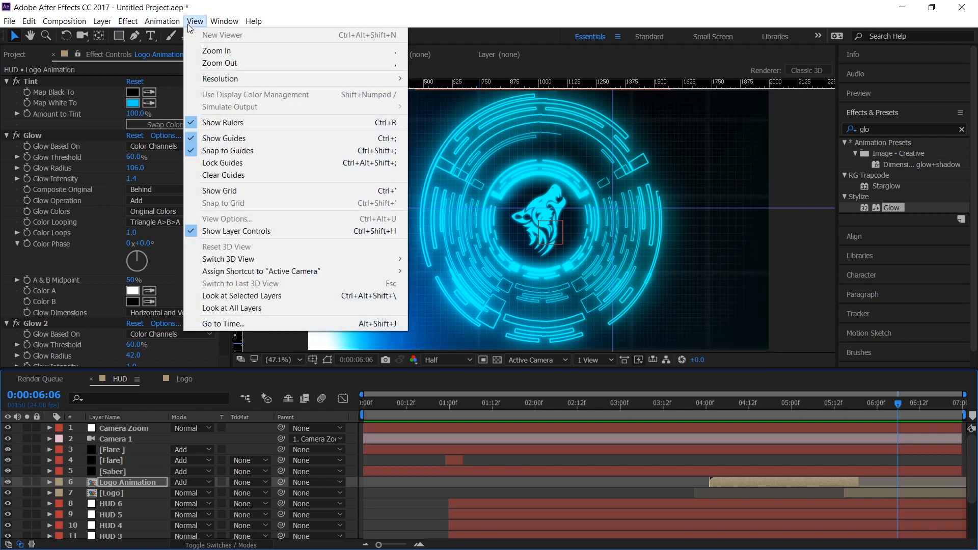
click(216, 123)
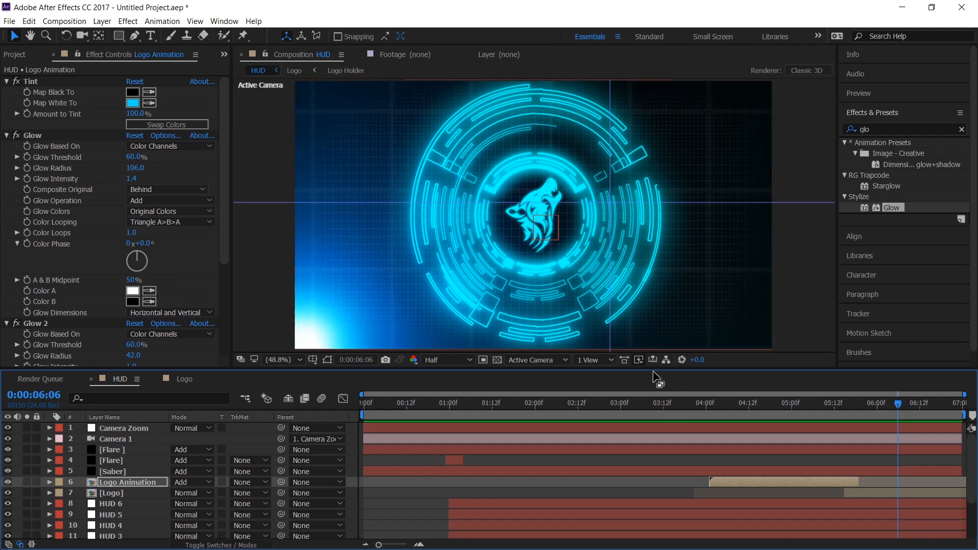
drag(670, 406, 157, 427)
key(space)
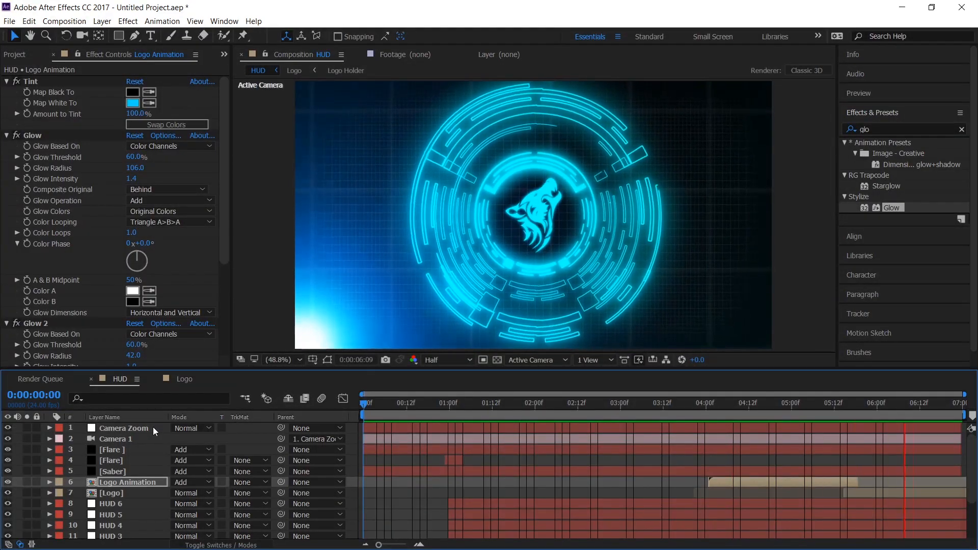
key(space)
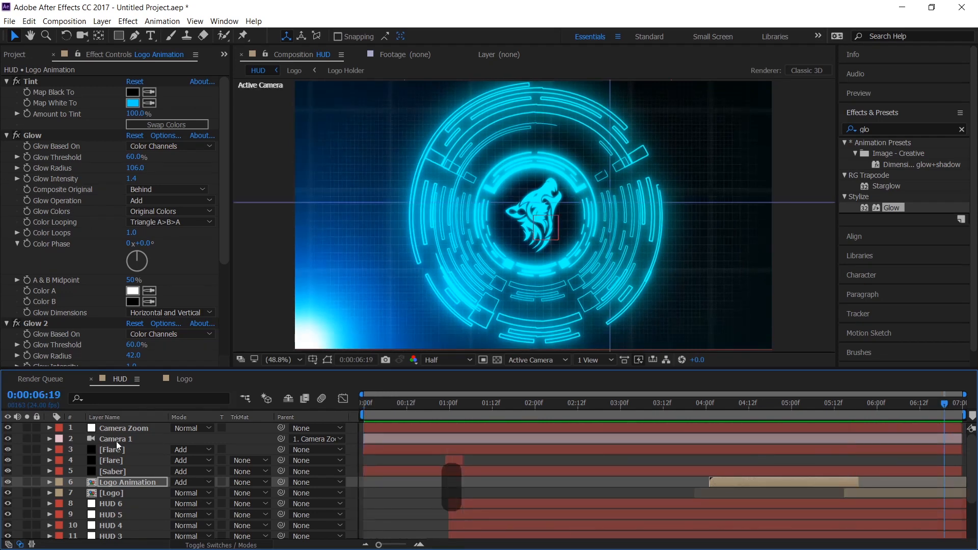
Create a new black 1920 x 1080 solid named FHD above the Camera Zoom layer
click(121, 430)
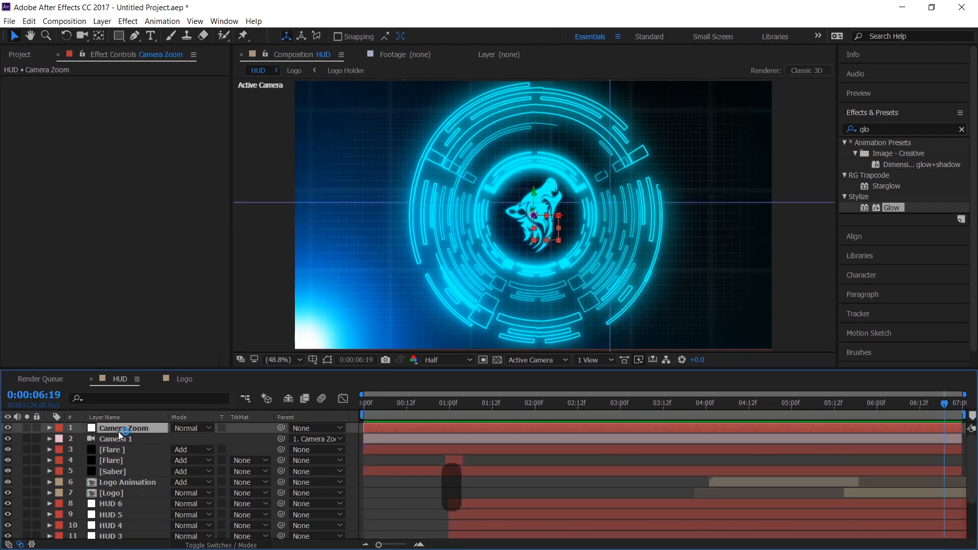
click(112, 24)
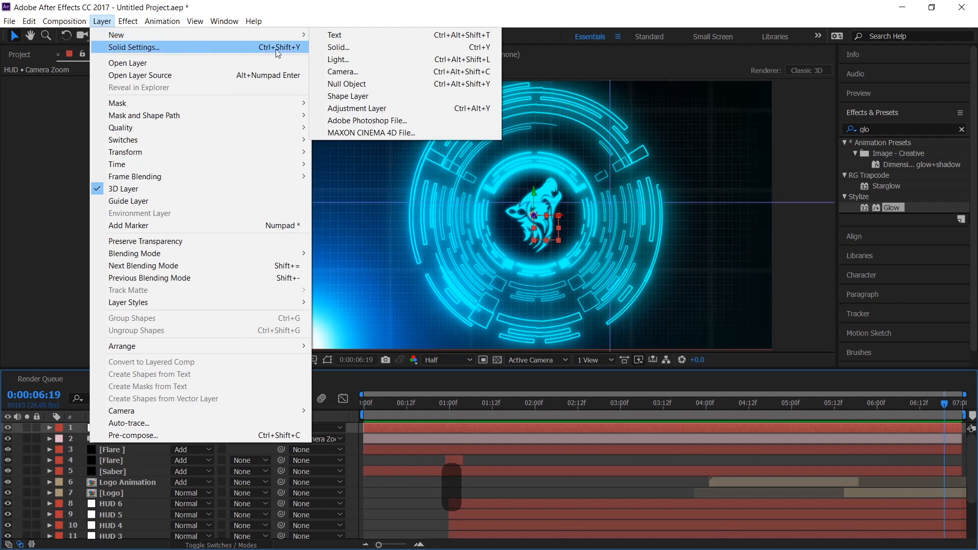
click(346, 49)
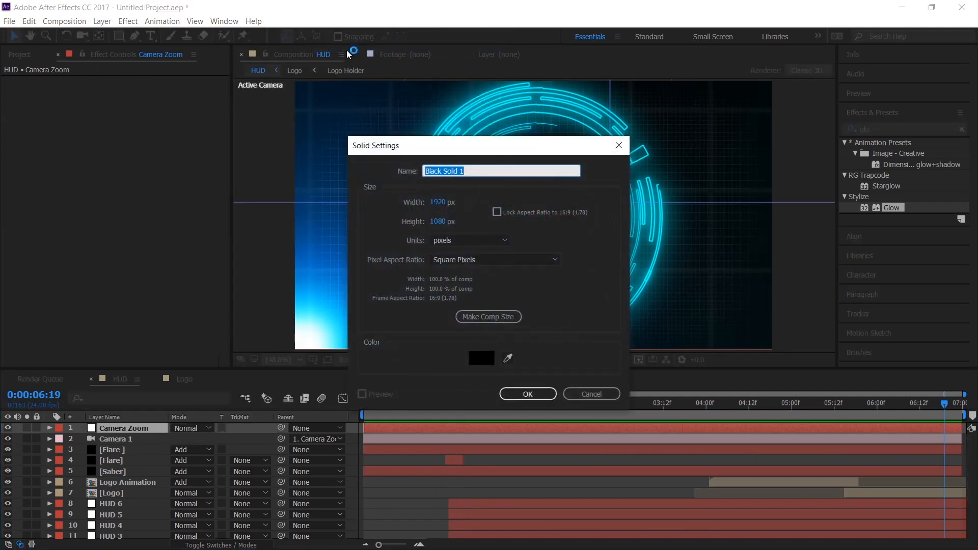
text(FHD)
key(Return)
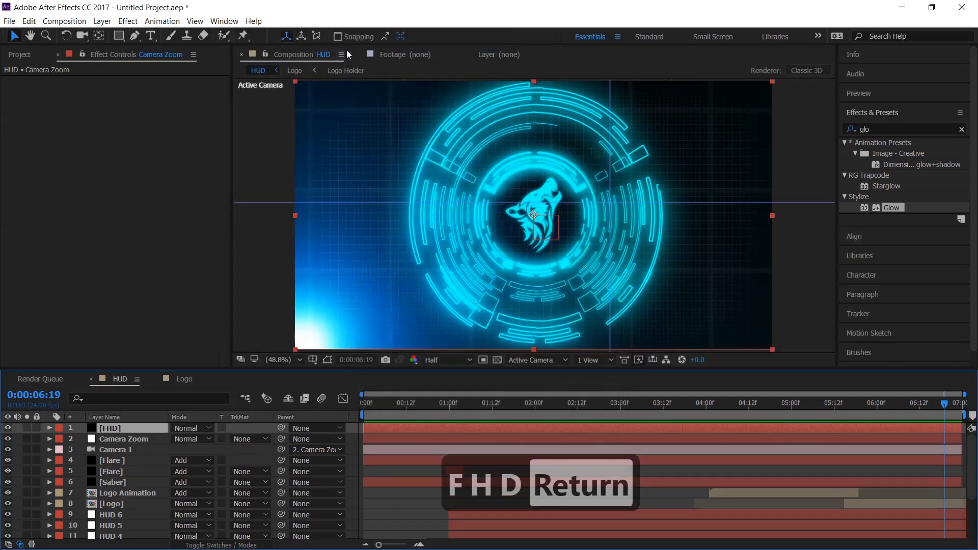
Apply the CC Jaws effect to the FHD solid and set its Height to 0%
click(876, 128)
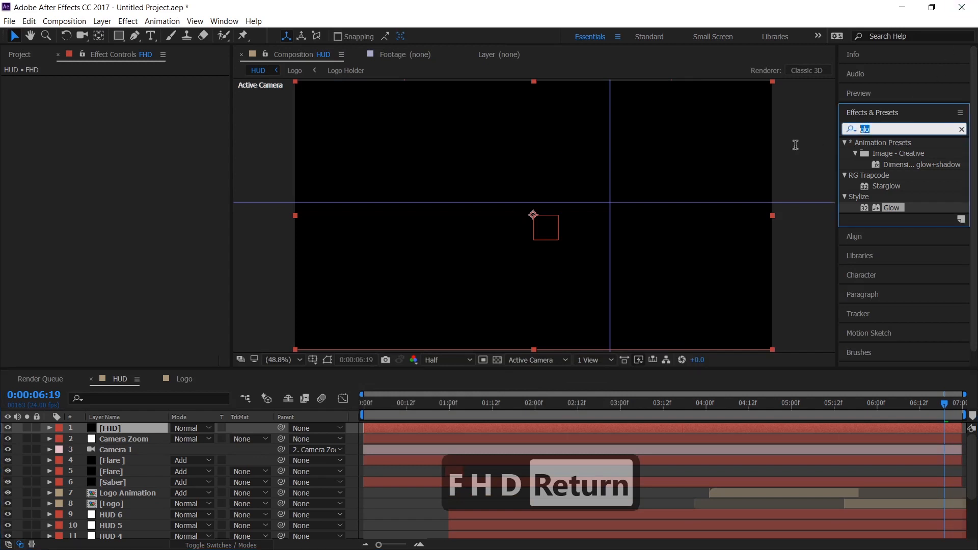
text(cc jaws)
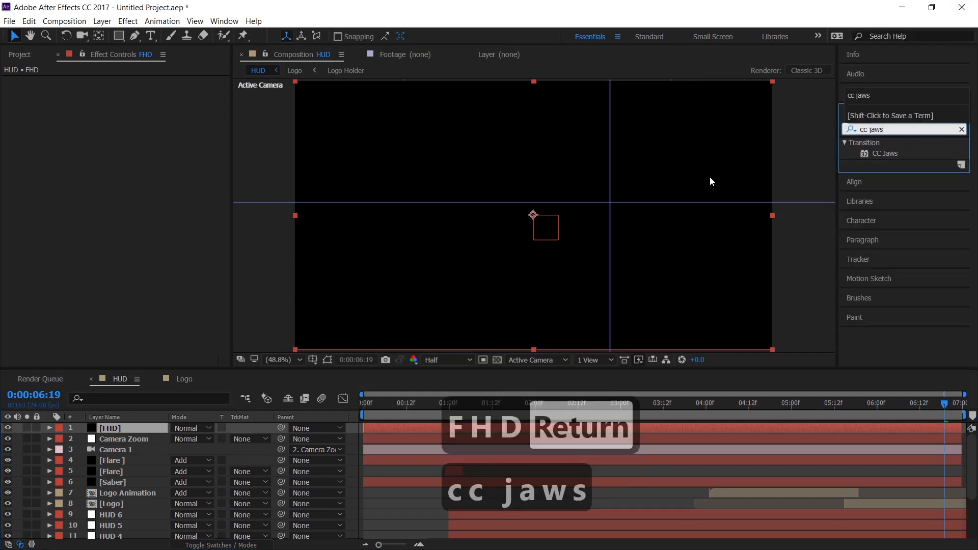
double_click(885, 153)
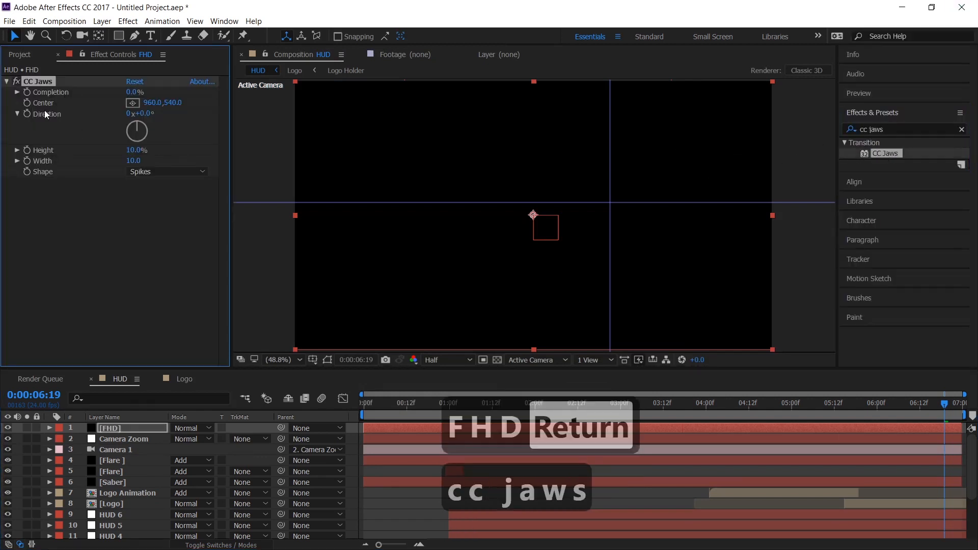
click(135, 151)
text(0)
key(Return)
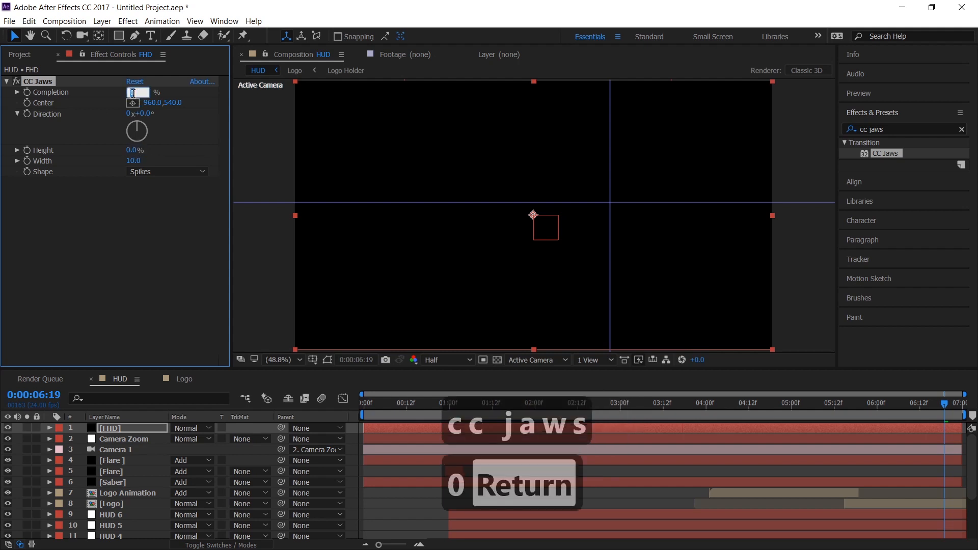
Set the CC Jaws Completion to 91% for thin letterbox bars and preview the composition from the start
text(80)
key(Return)
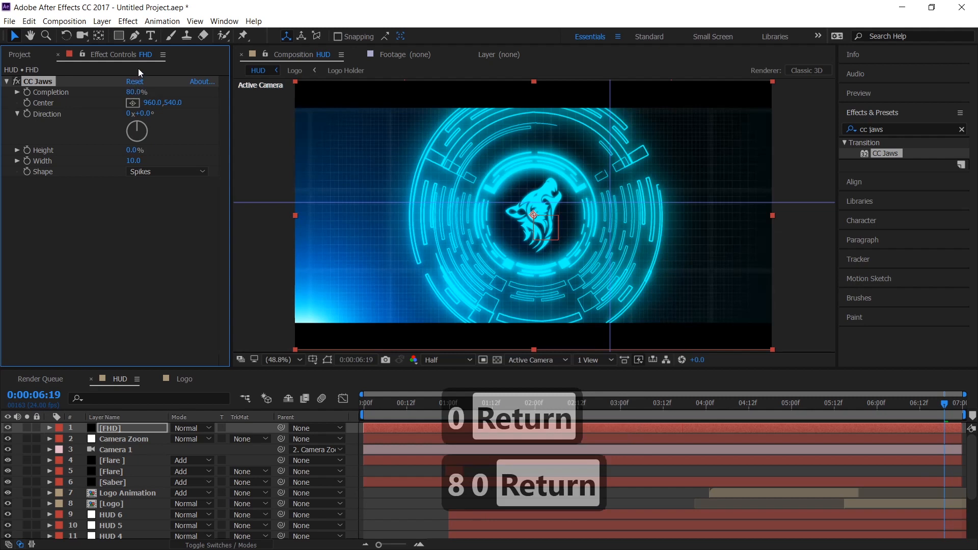
drag(136, 96, 151, 101)
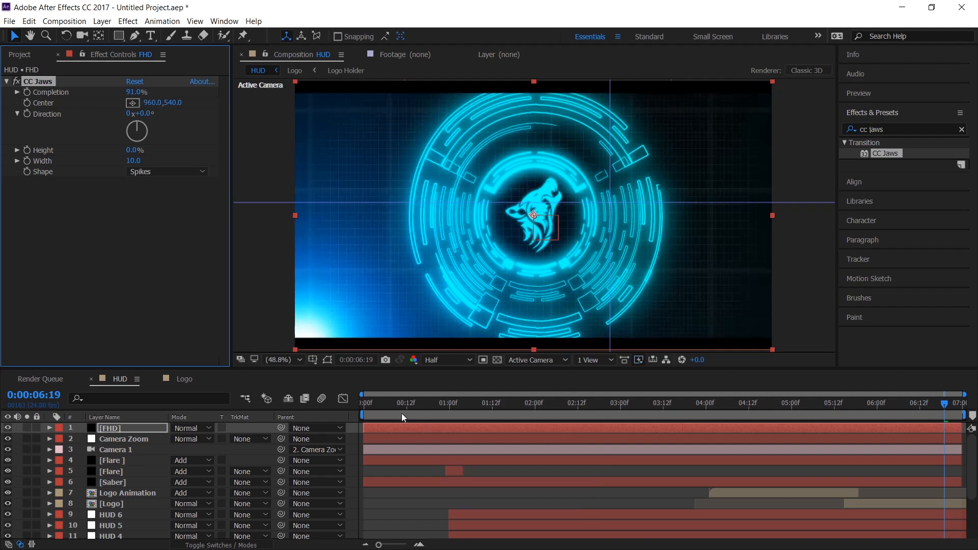
key(space)
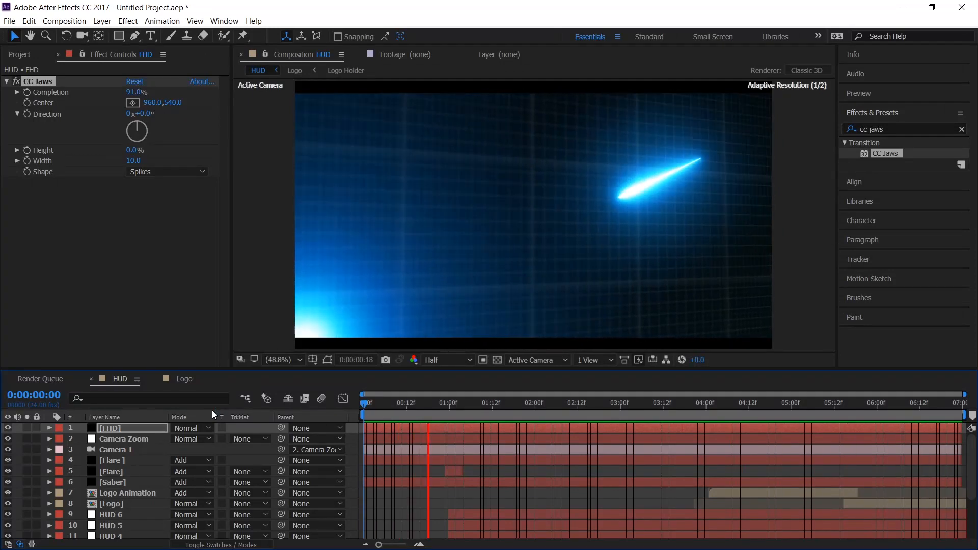
key(space)
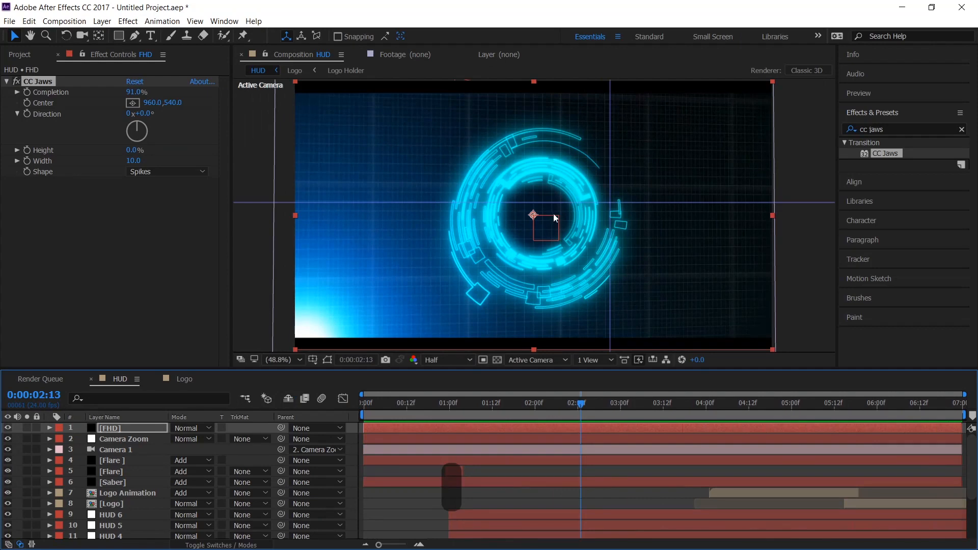
Move the horizontal and vertical guides out of the picture area of the composition
drag(593, 202, 583, 53)
drag(609, 169, 804, 182)
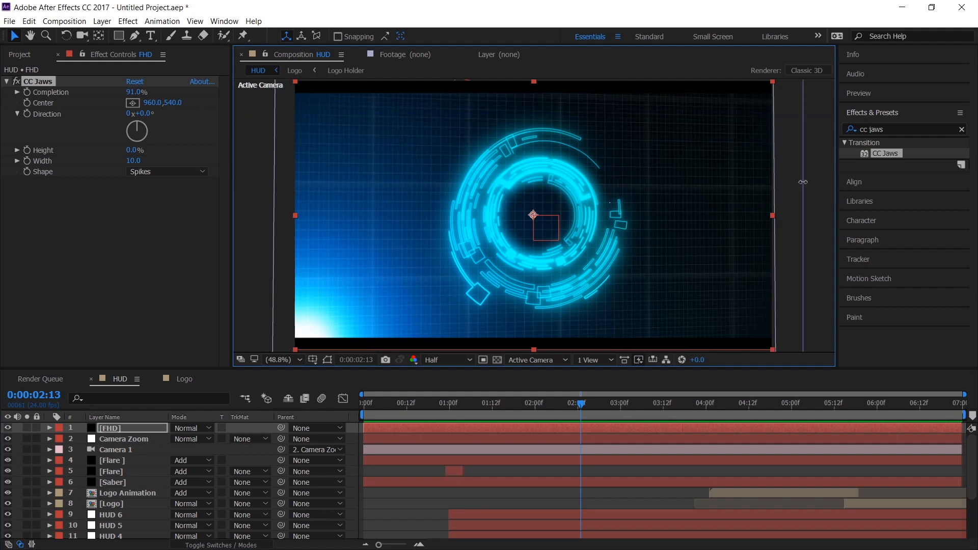
Set an opacity keyframe of 100% on the Saber layer at 0:00:01:02
key(period)
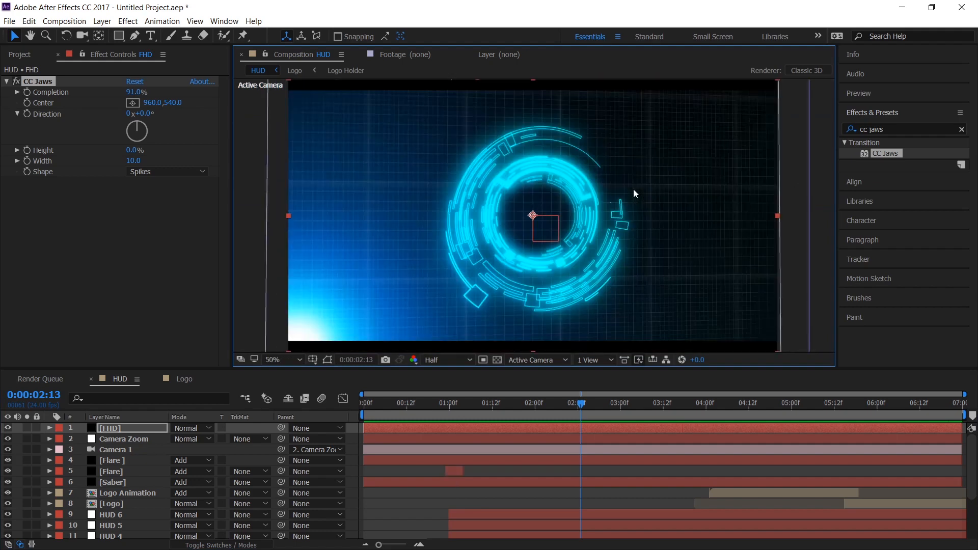
key(period)
key(period)
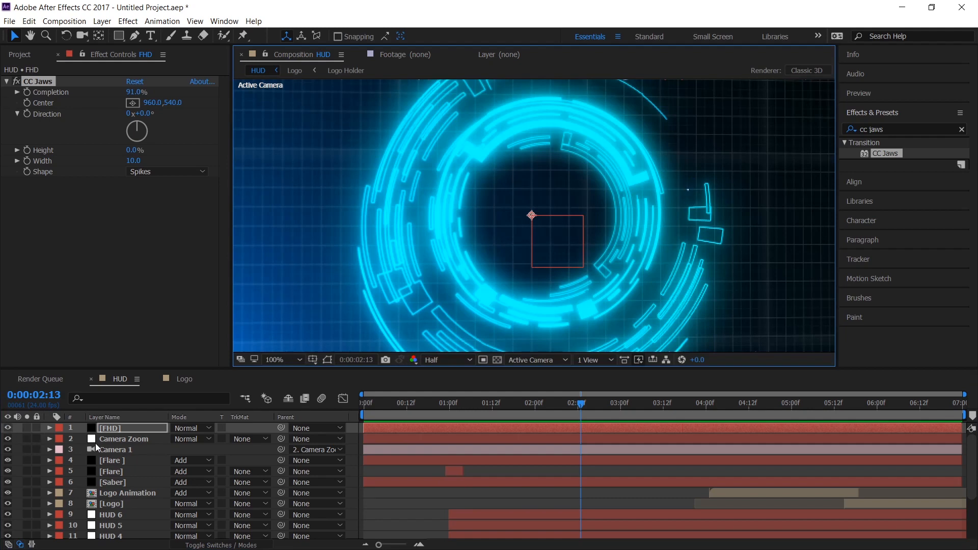
click(104, 483)
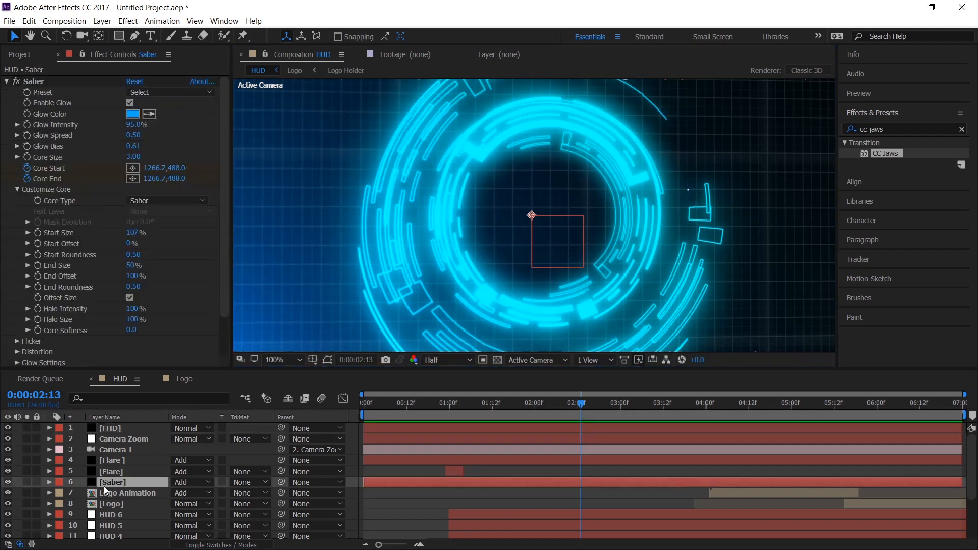
drag(496, 408, 457, 428)
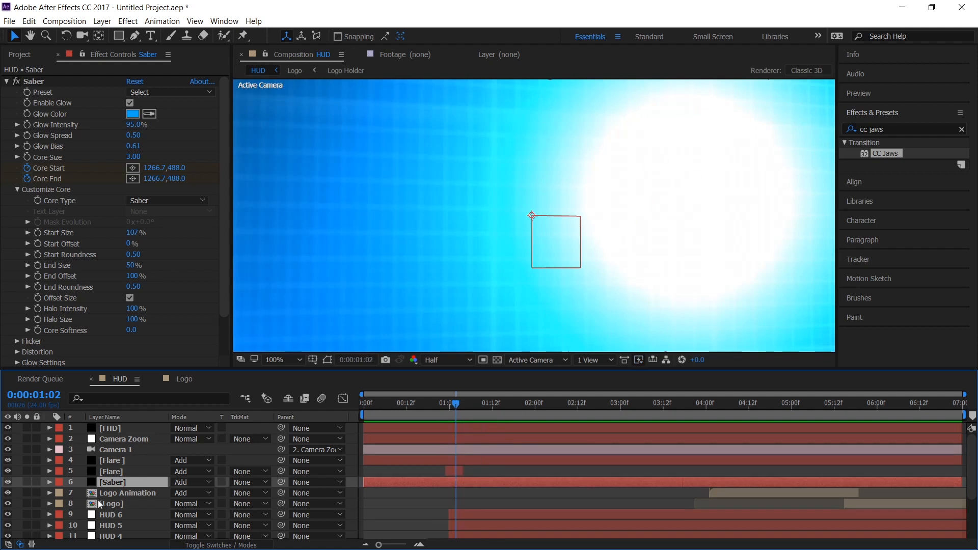
key(t)
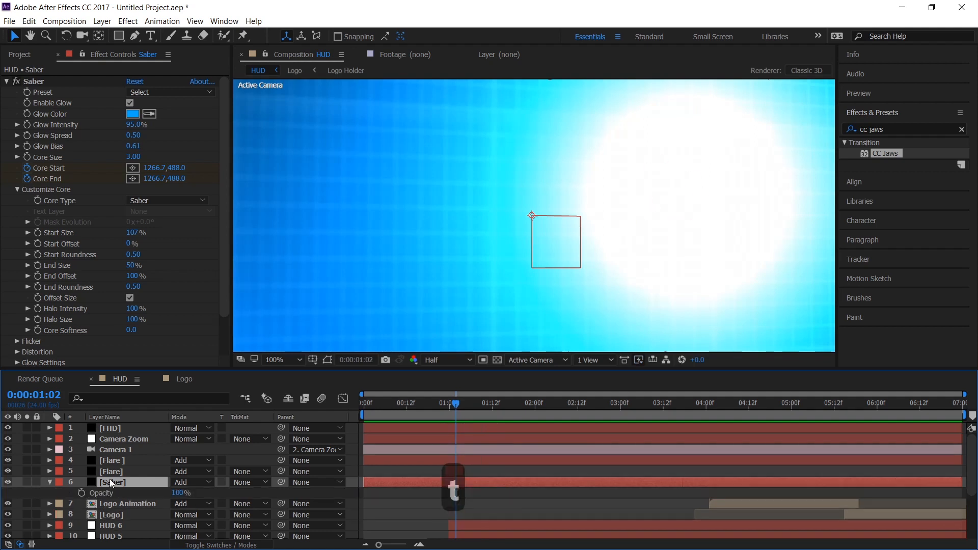
click(81, 493)
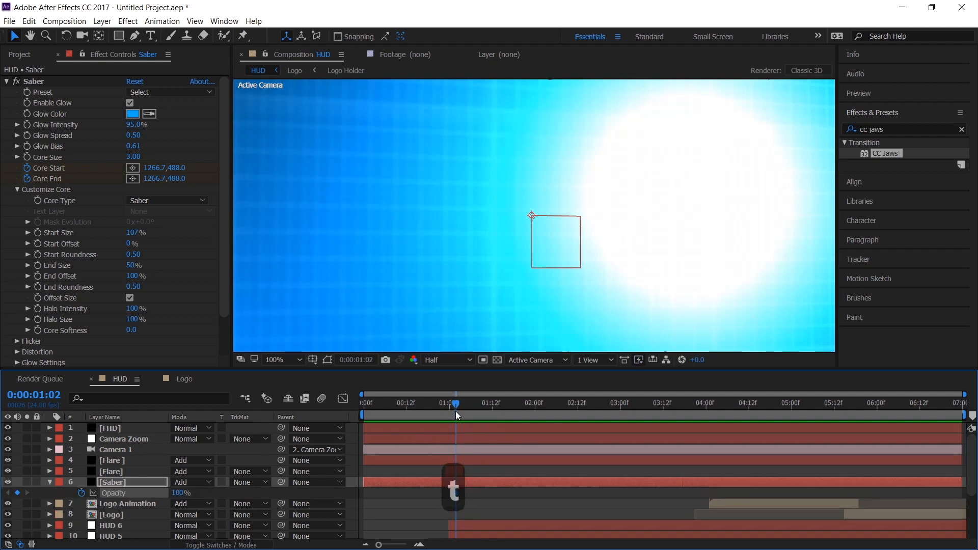
Keyframe the Saber layer's opacity to 0% at 0:00:01:03 and collapse the layer
drag(457, 407, 463, 411)
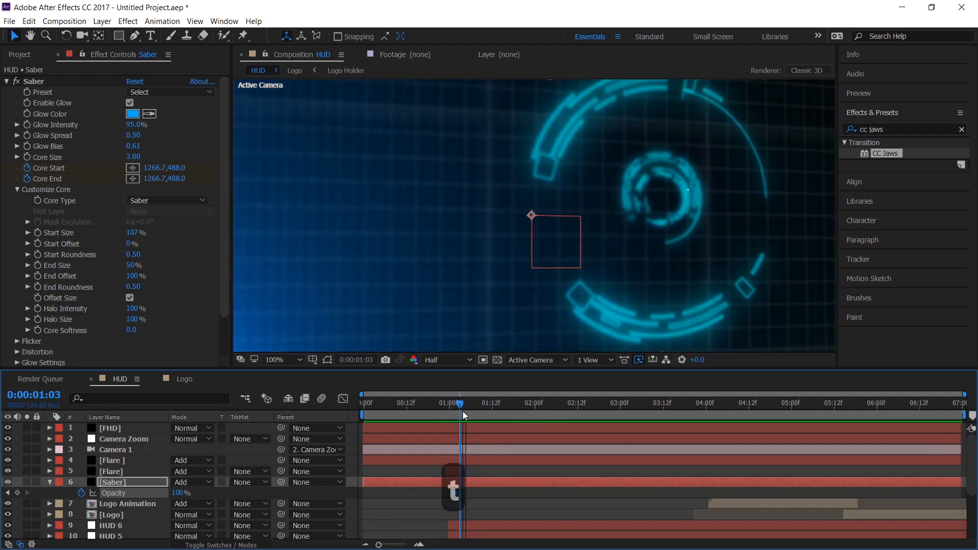
click(179, 493)
text(0)
key(Return)
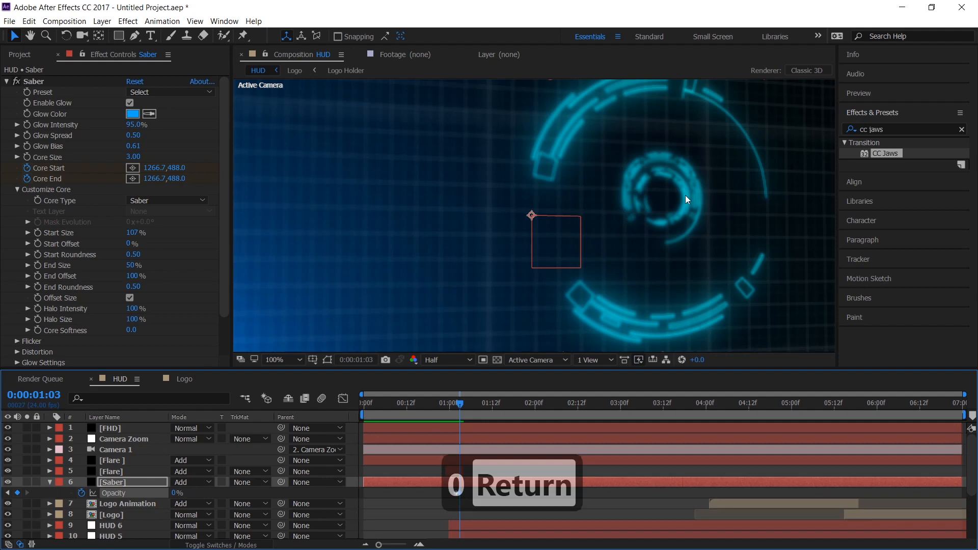
click(49, 482)
Fit the whole composition in the viewer and preview the HUD animation from 0:00:00:00
drag(429, 401, 257, 413)
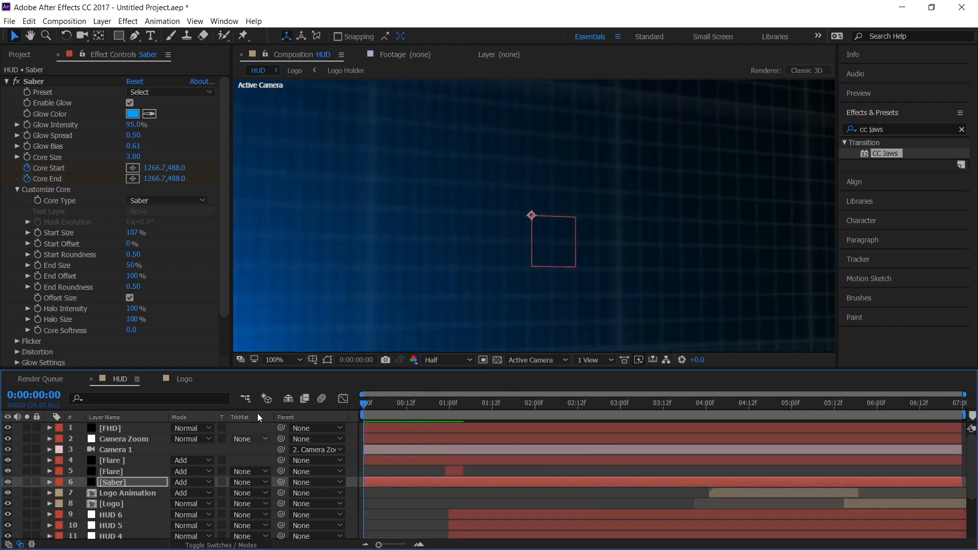
click(280, 360)
click(308, 160)
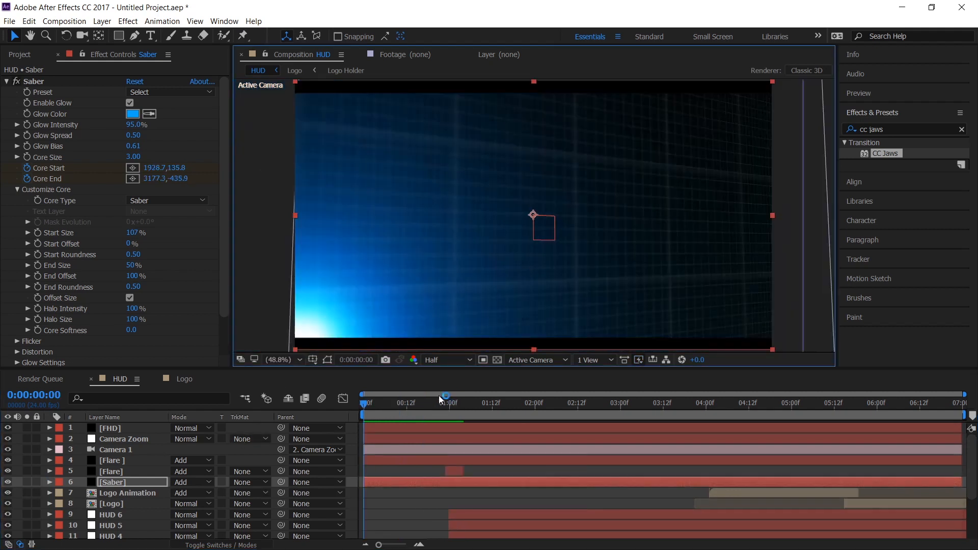
key(space)
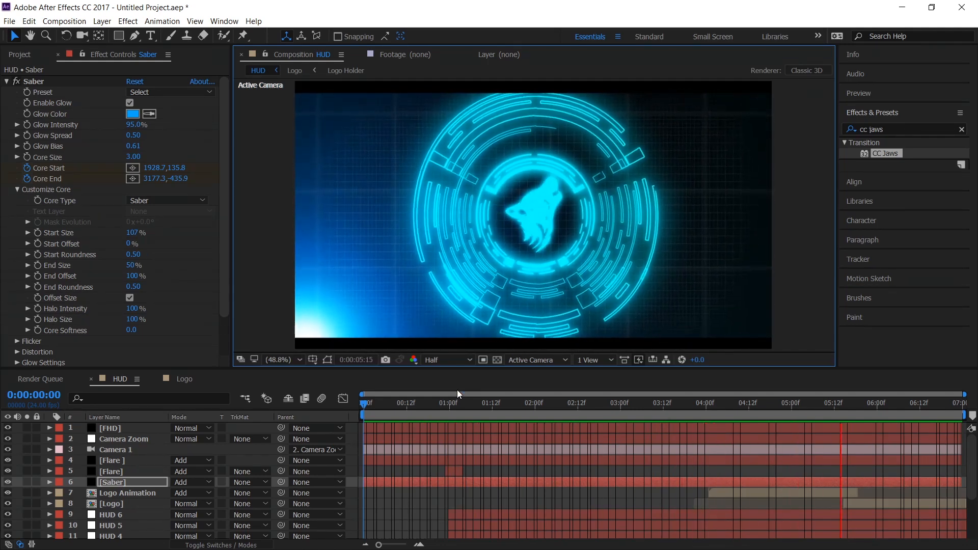
key(space)
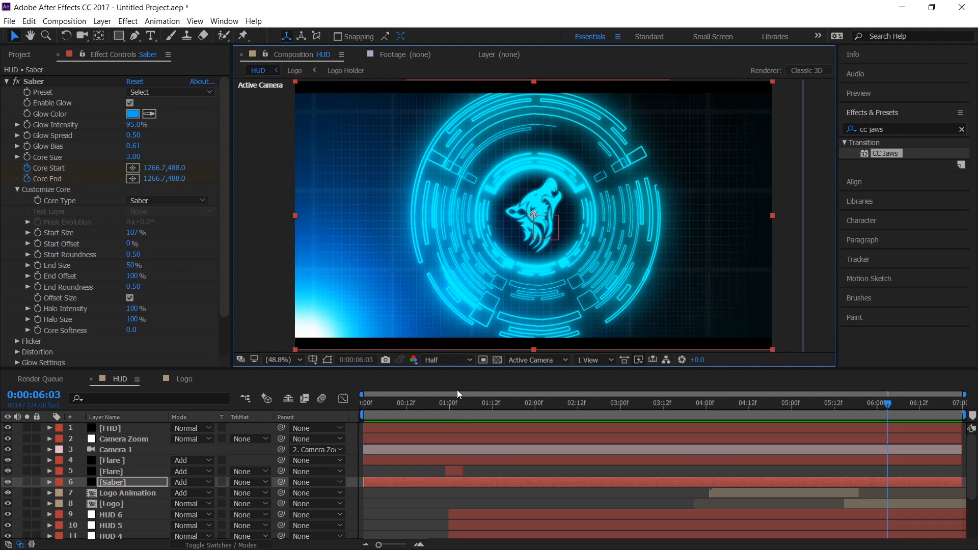